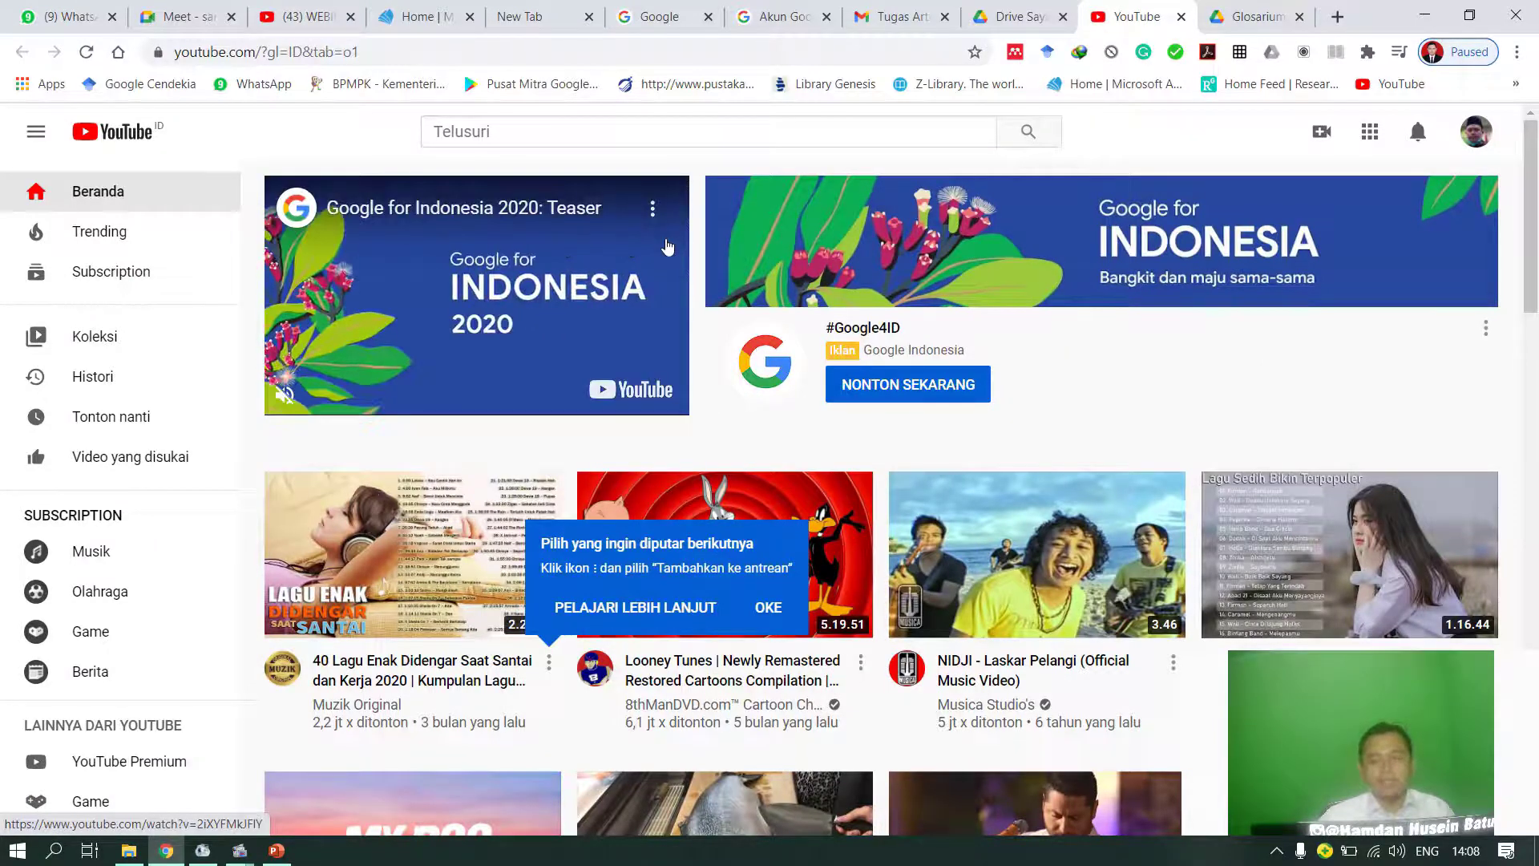
Step: Start creating a new channel from the account options and choose to use a custom name for it
{"action": "left_click", "coordinate": [1478, 132]}
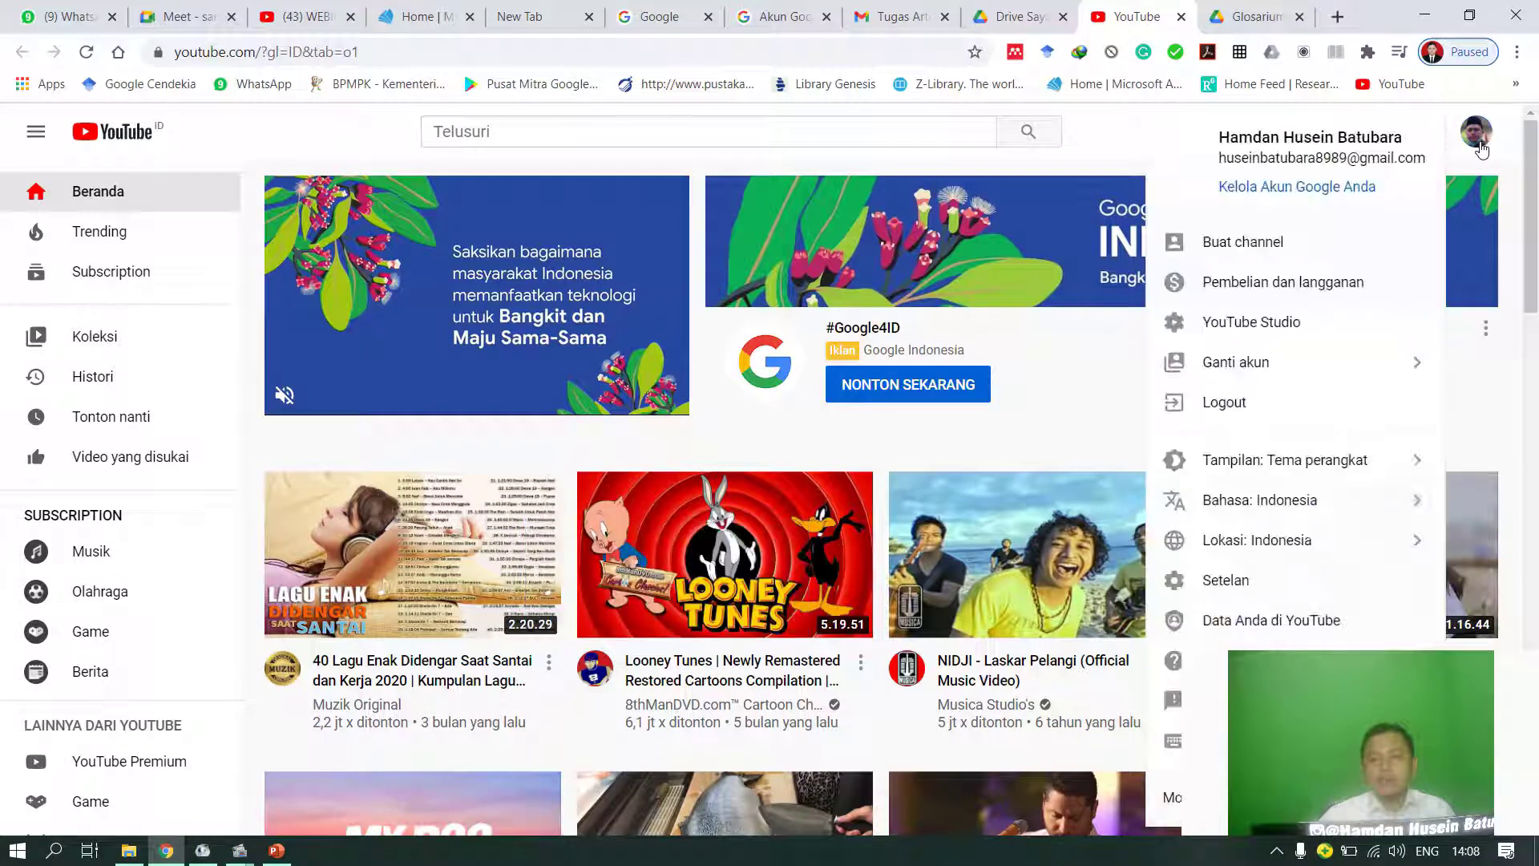
{"action": "left_click", "coordinate": [1255, 257]}
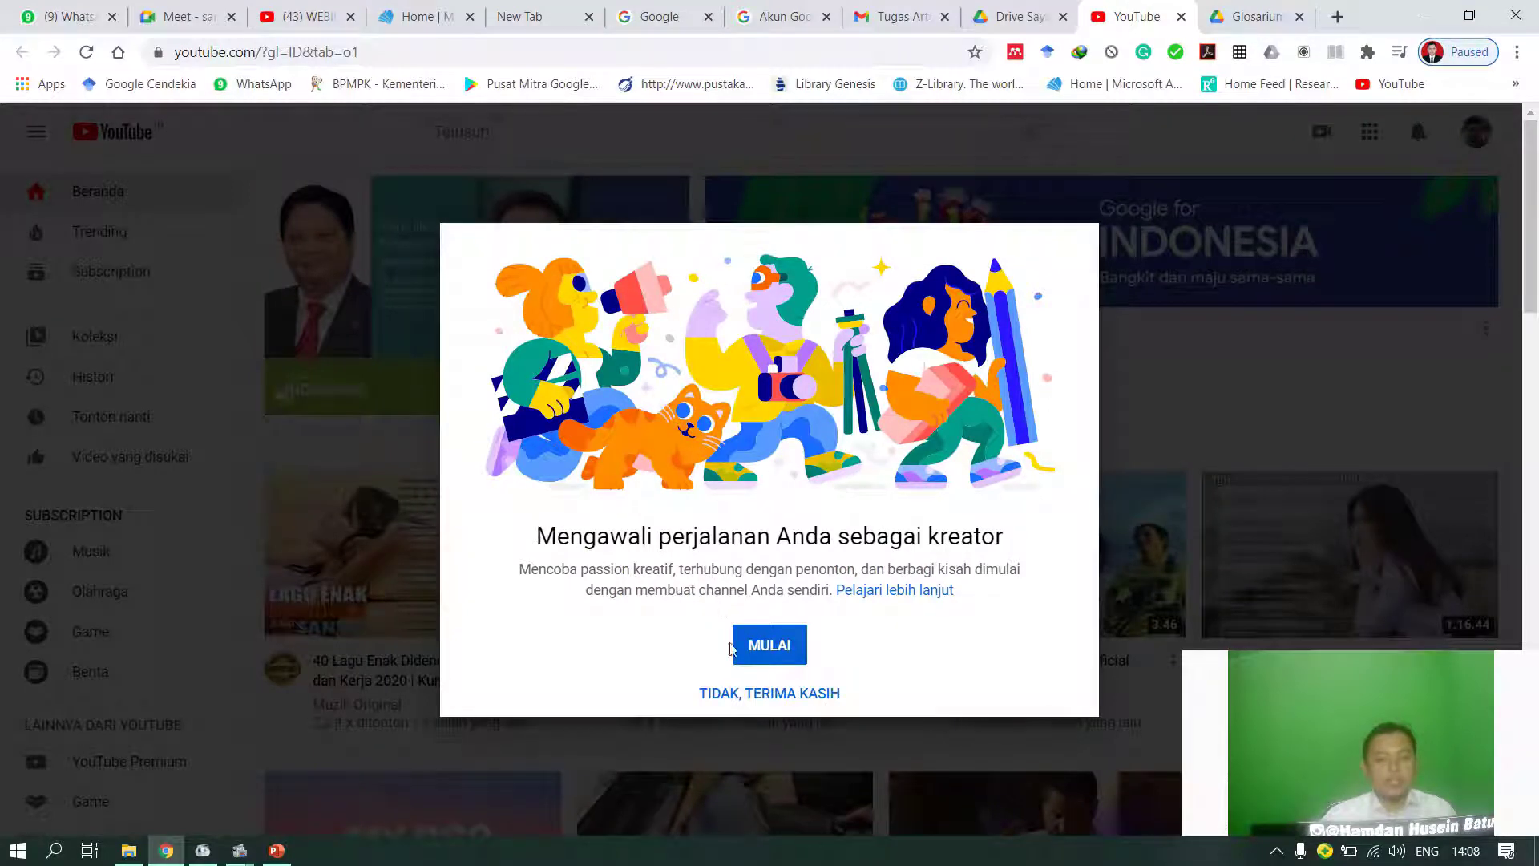
{"action": "left_click", "coordinate": [771, 646]}
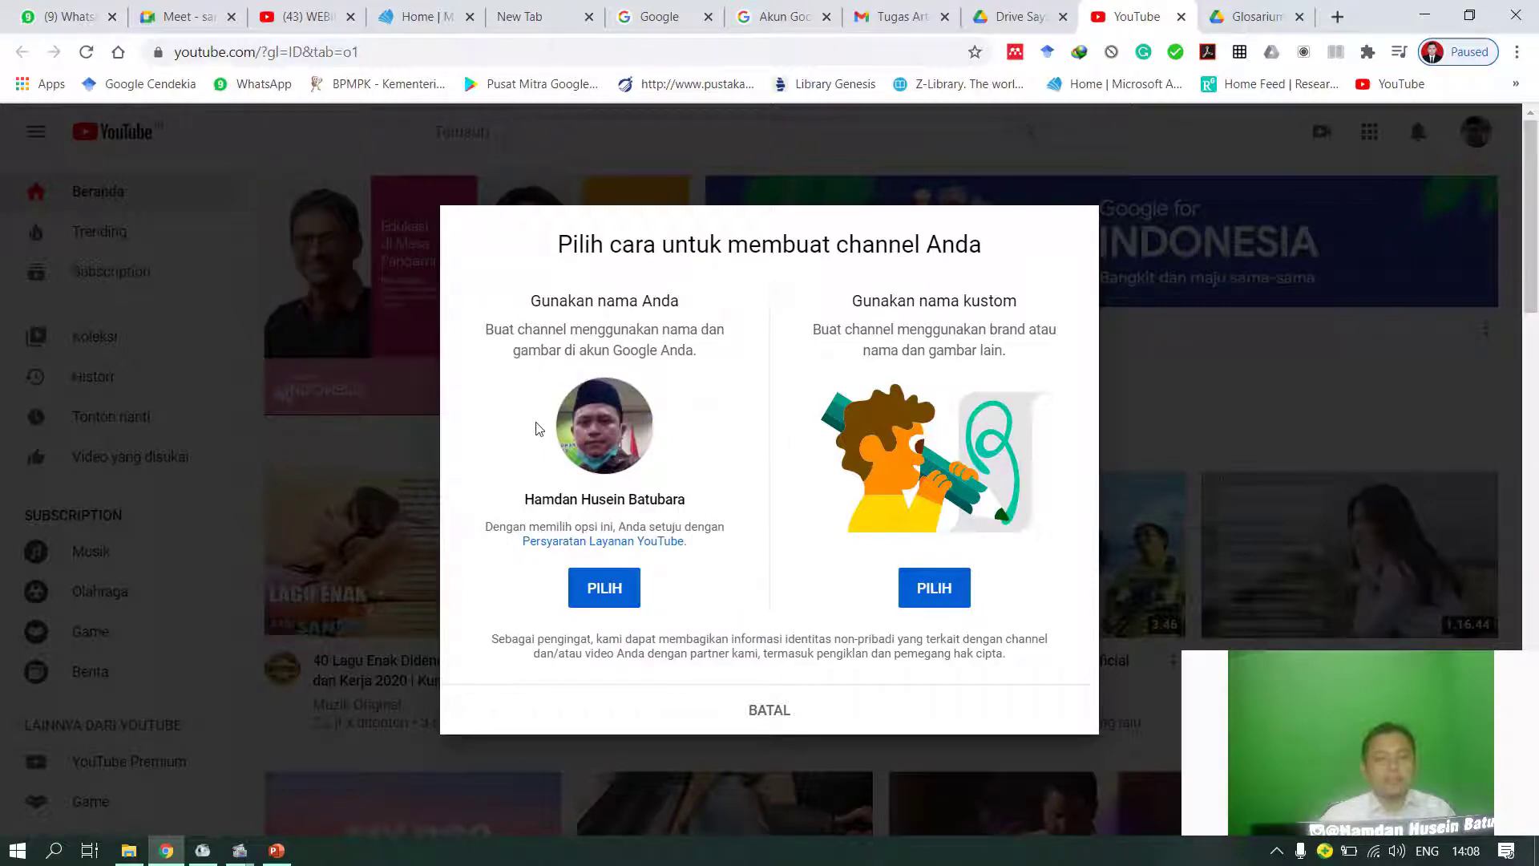
{"action": "left_click_drag", "start_coordinate": [543, 303], "coordinate": [727, 302]}
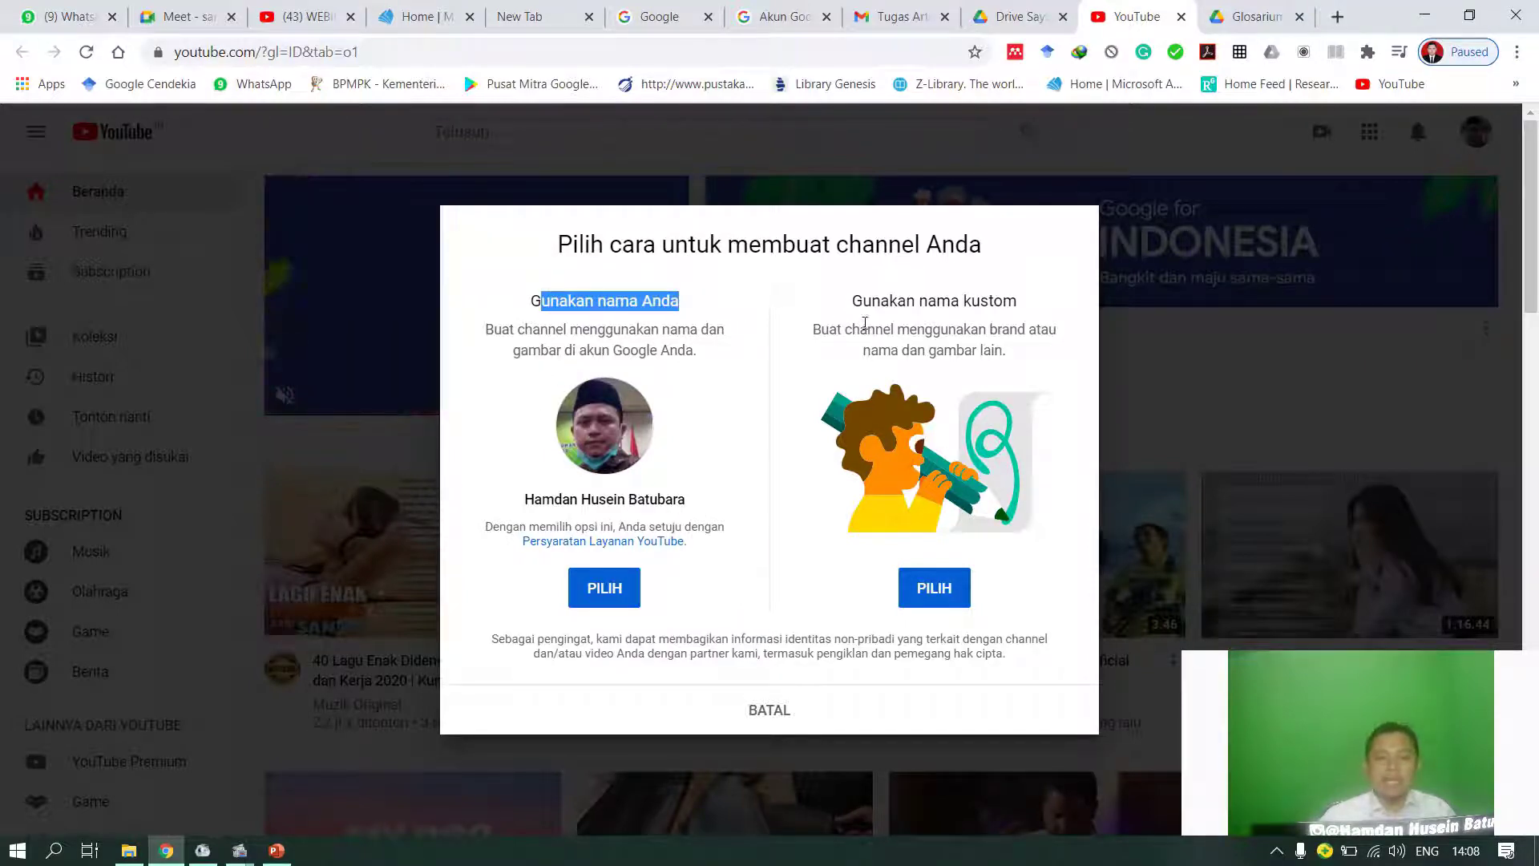
{"action": "left_click", "coordinate": [857, 295]}
{"action": "left_click_drag", "start_coordinate": [857, 295], "coordinate": [1025, 308]}
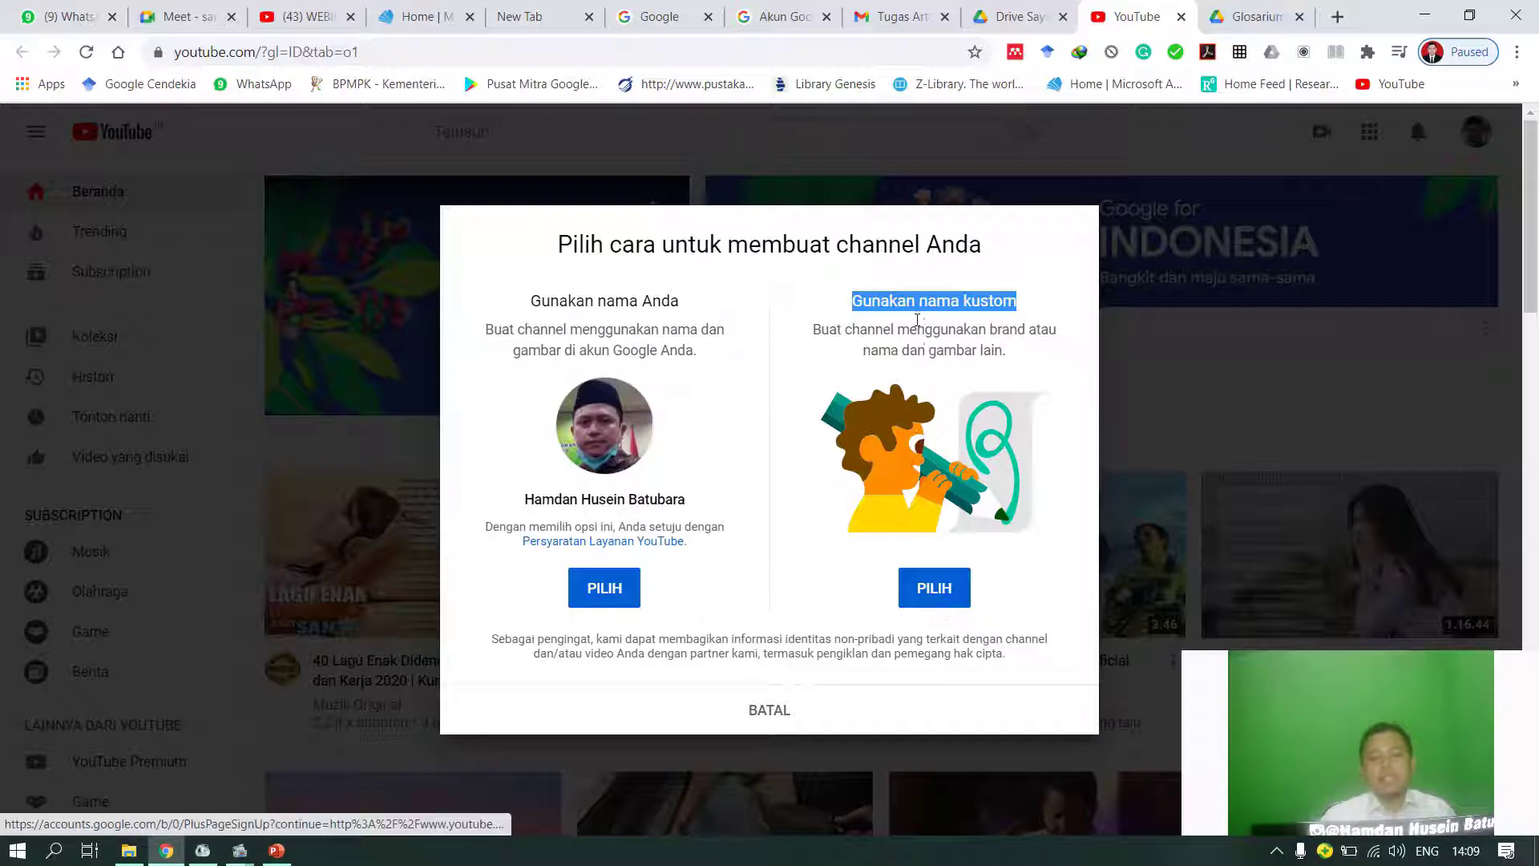
{"action": "left_click", "coordinate": [942, 603]}
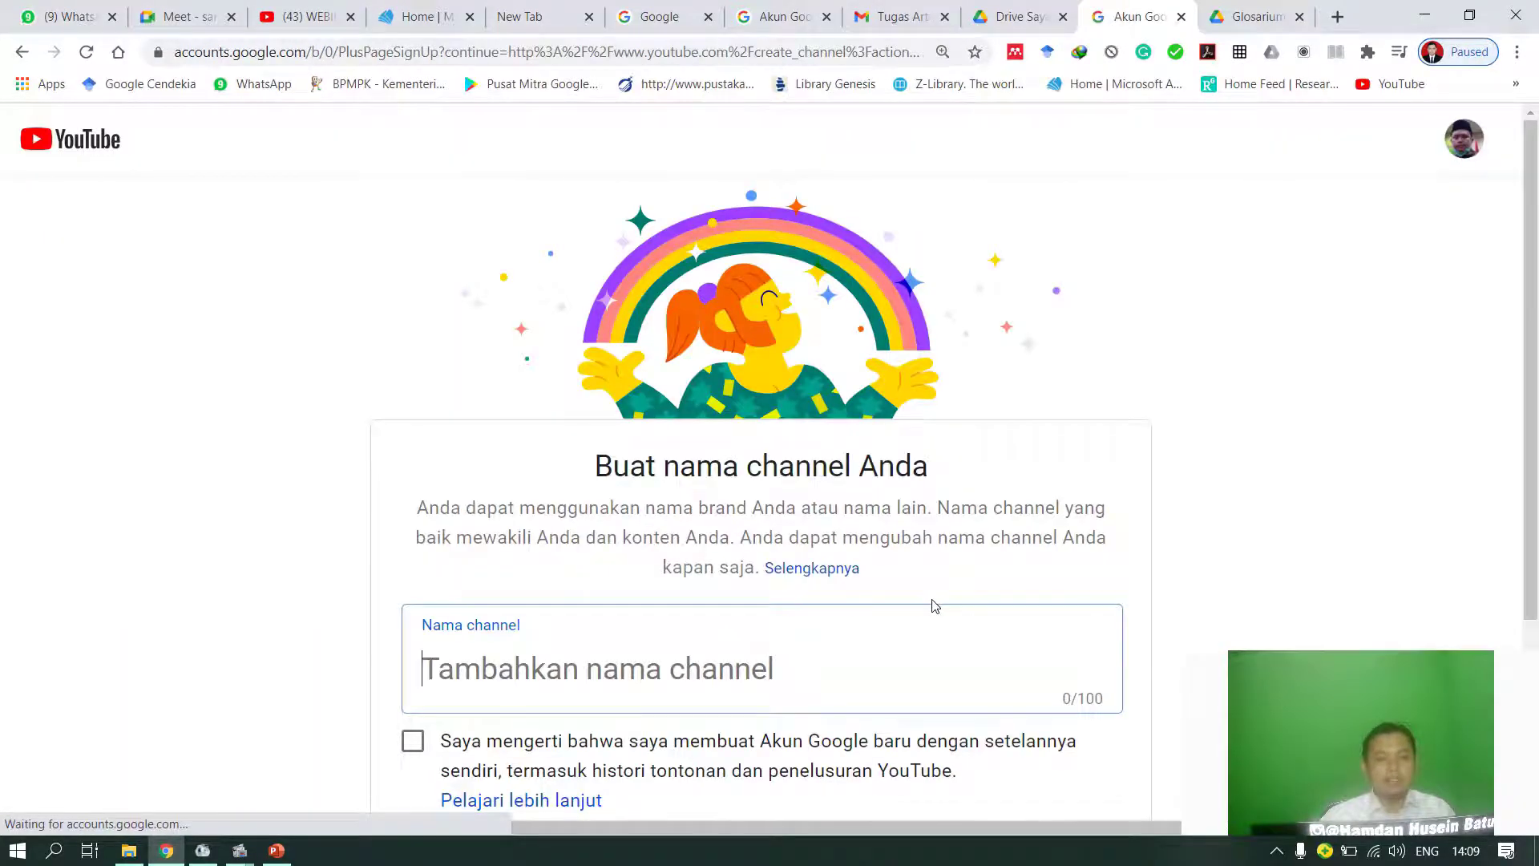
Step: Name the channel "Media Pendidikan Indonesia", accept the new Google account acknowledgement and create the channel
{"action": "scroll", "coordinate": [938, 603], "scroll_direction": "down", "scroll_amount": 3}
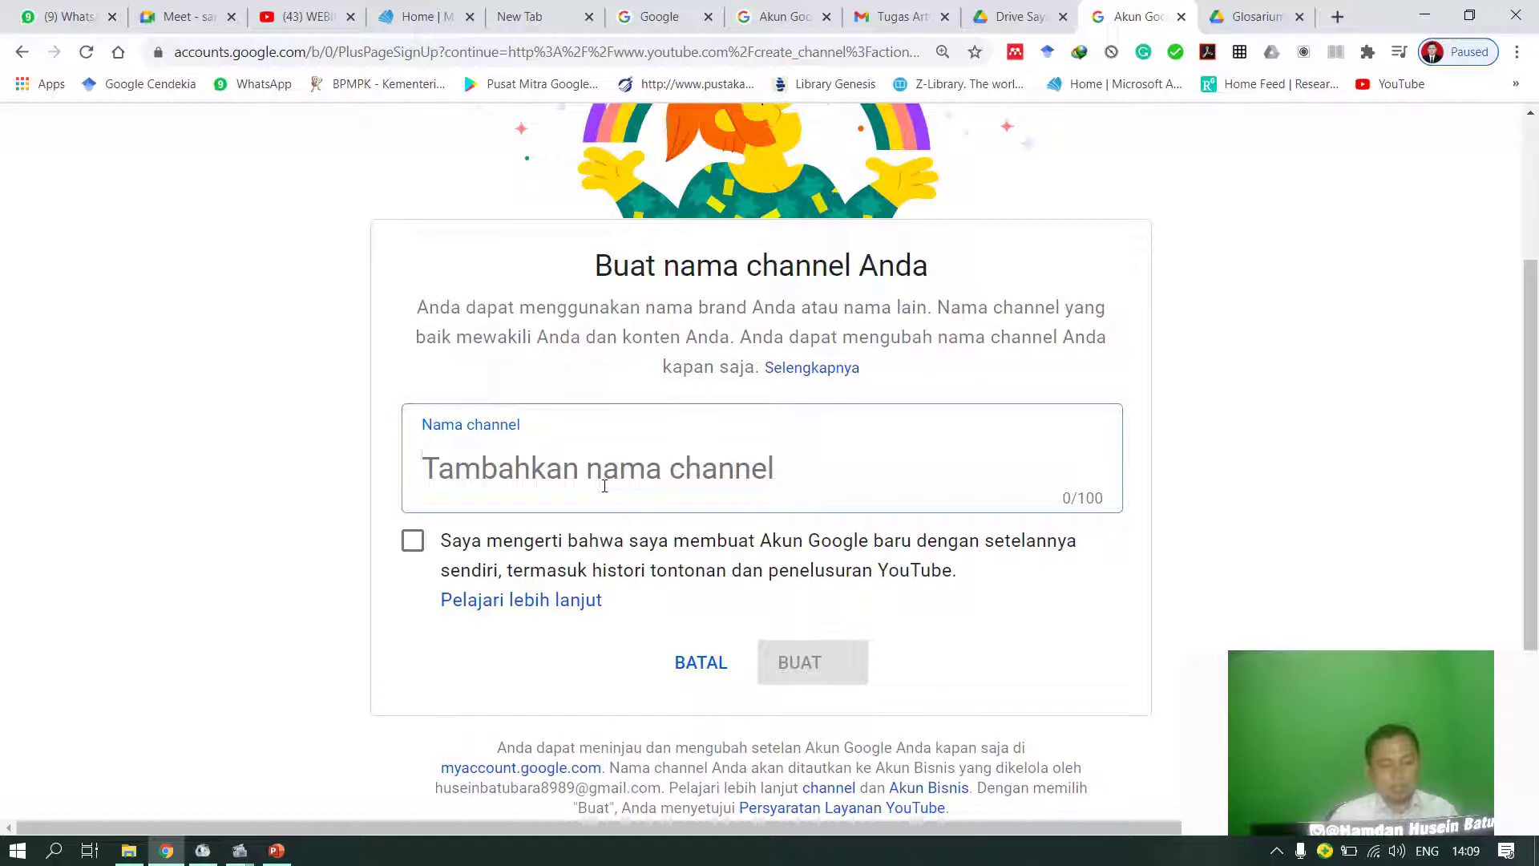
{"action": "type", "text": "Media "}
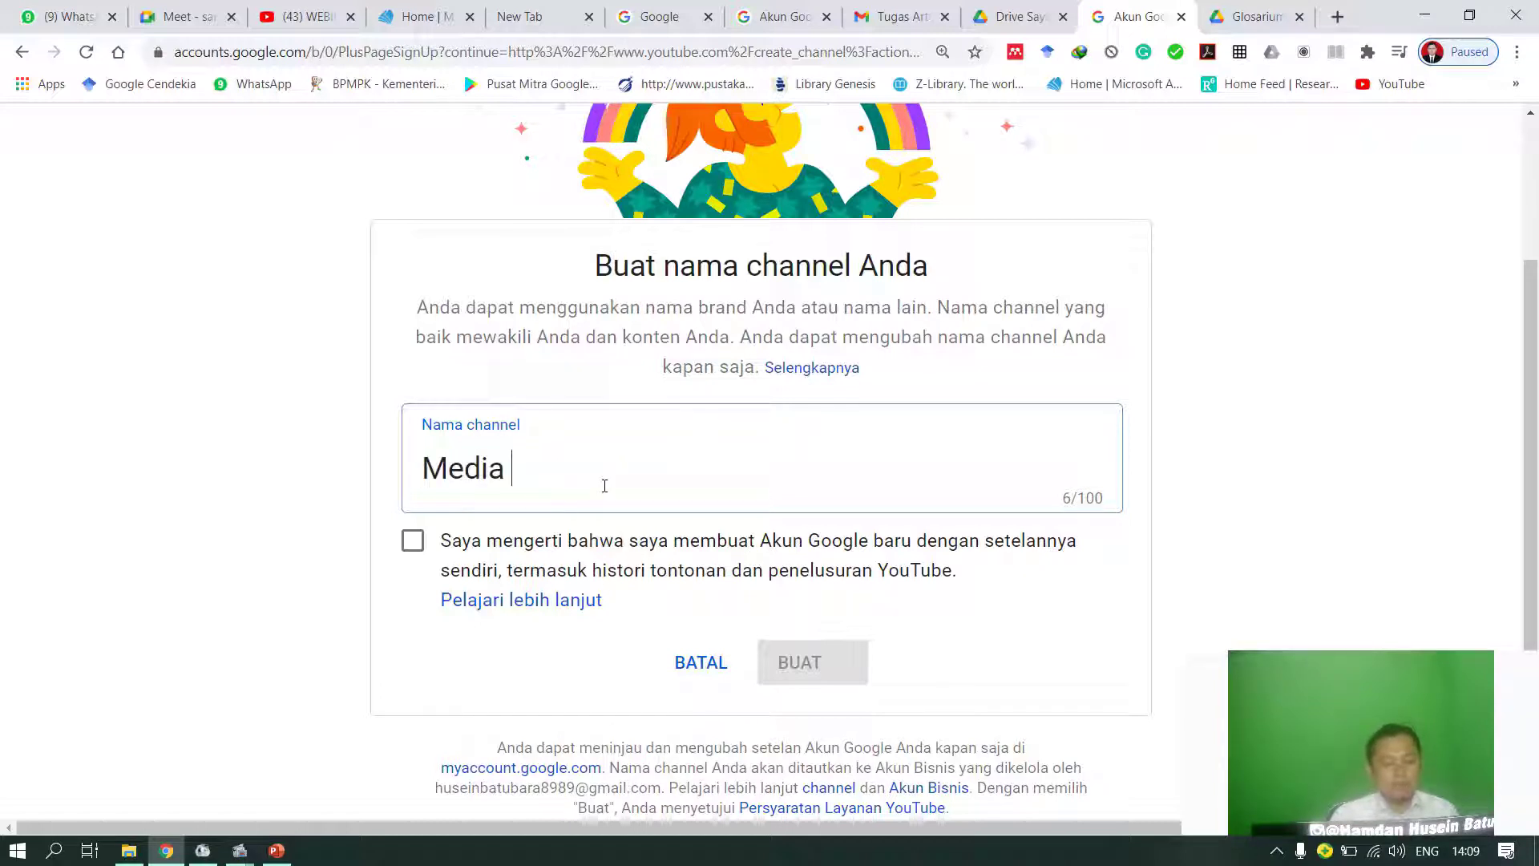
{"action": "type", "text": "Pendidikan "}
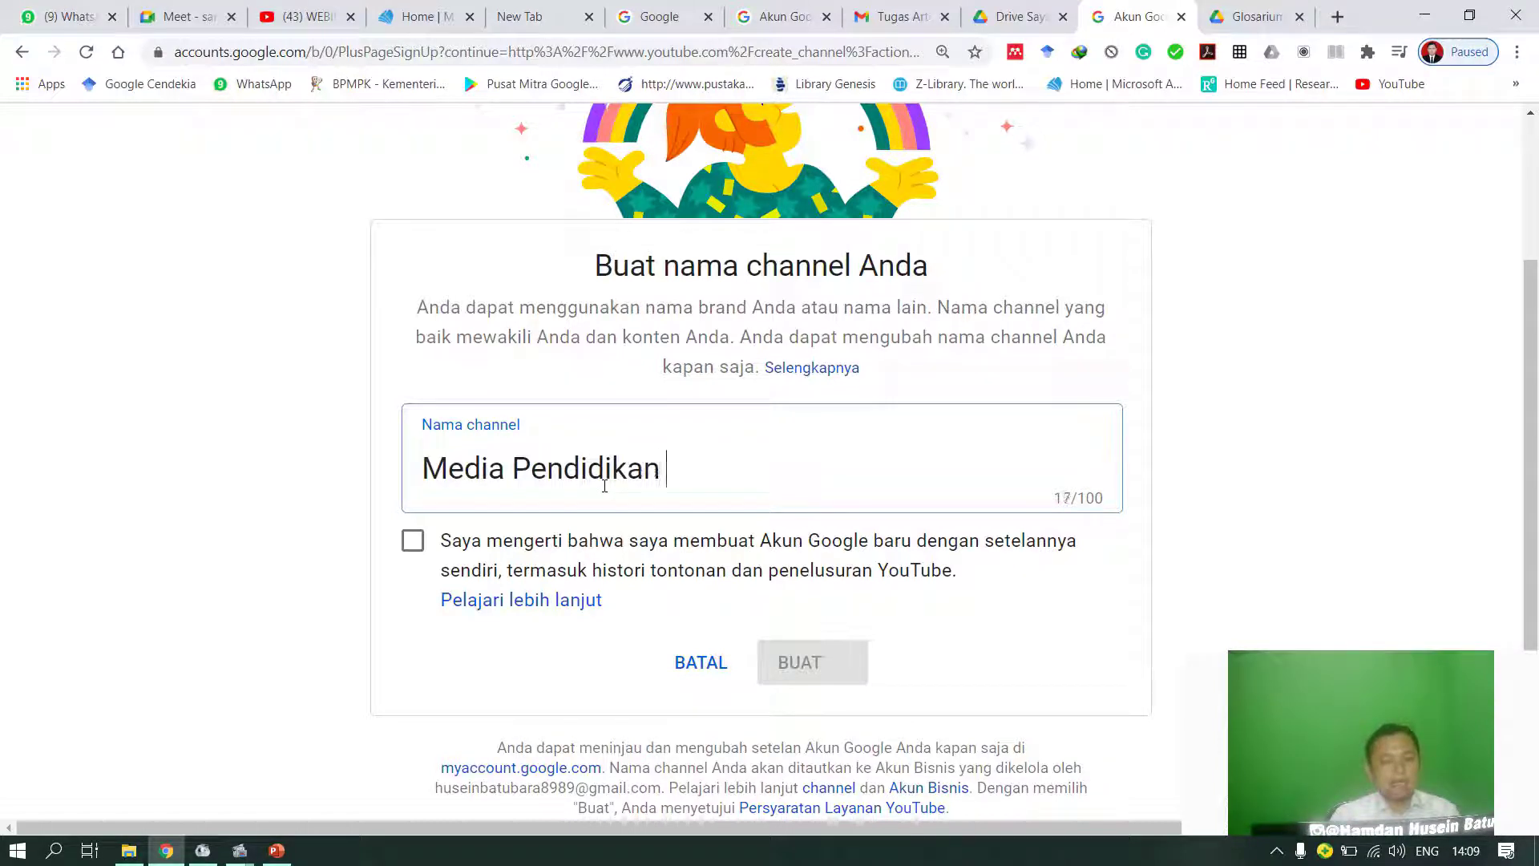
{"action": "type", "text": "Indonesia"}
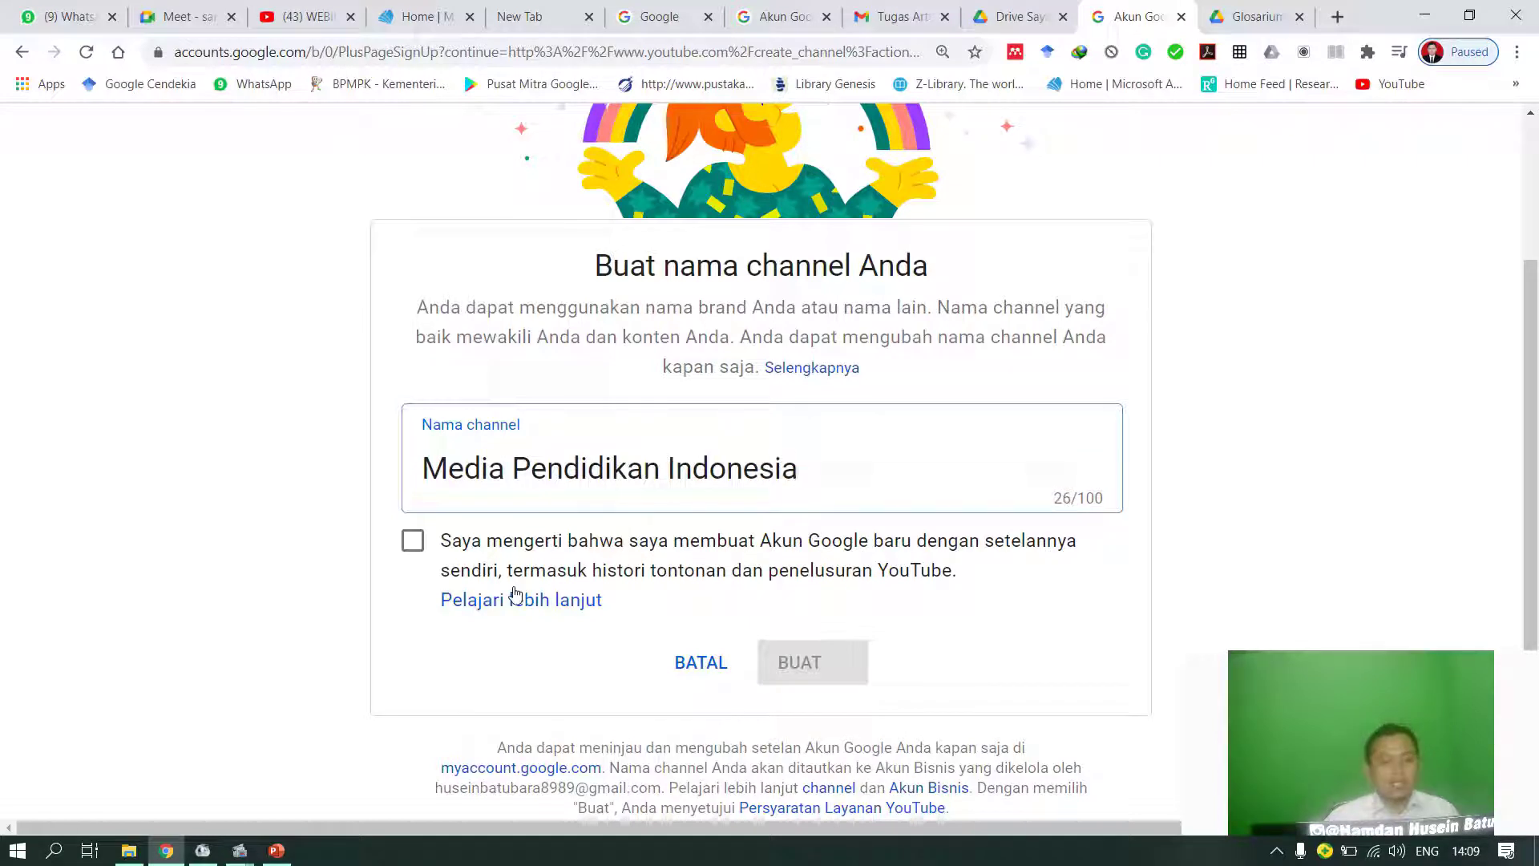
{"action": "left_click", "coordinate": [414, 546]}
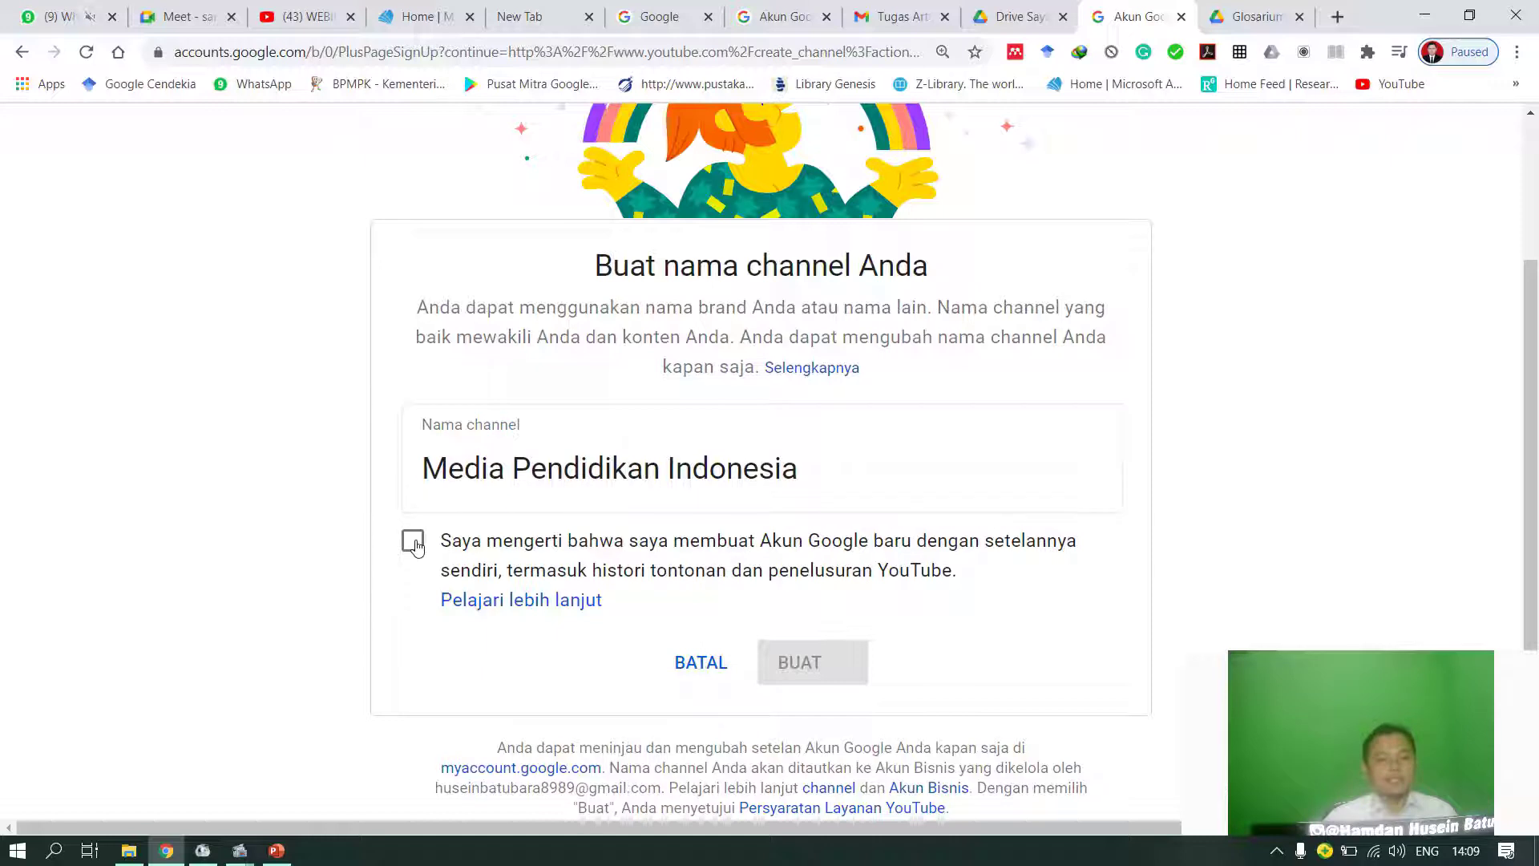
{"action": "left_click", "coordinate": [415, 546]}
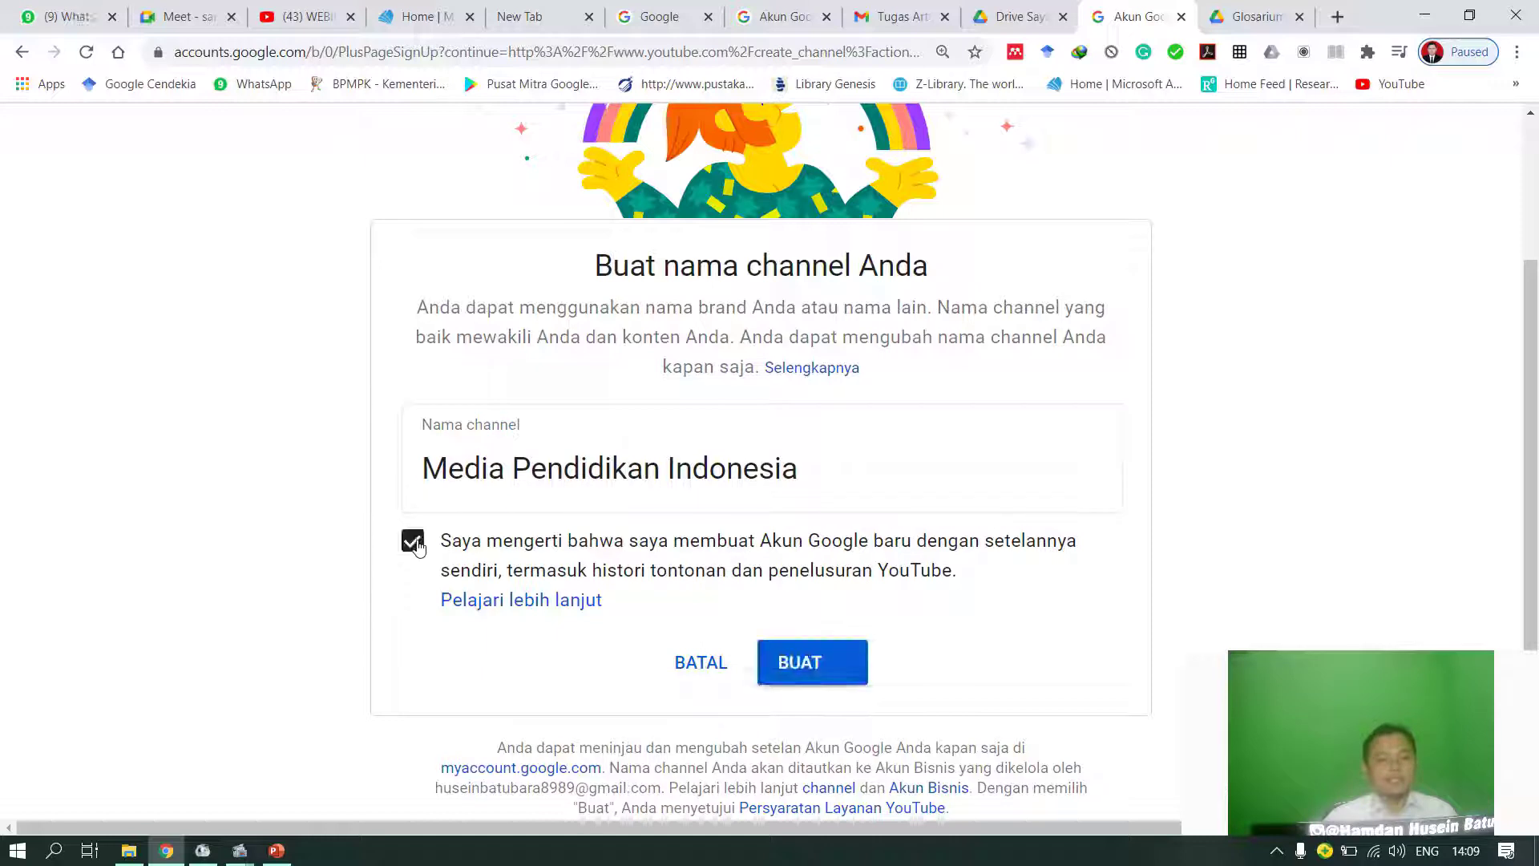
{"action": "left_click", "coordinate": [831, 668]}
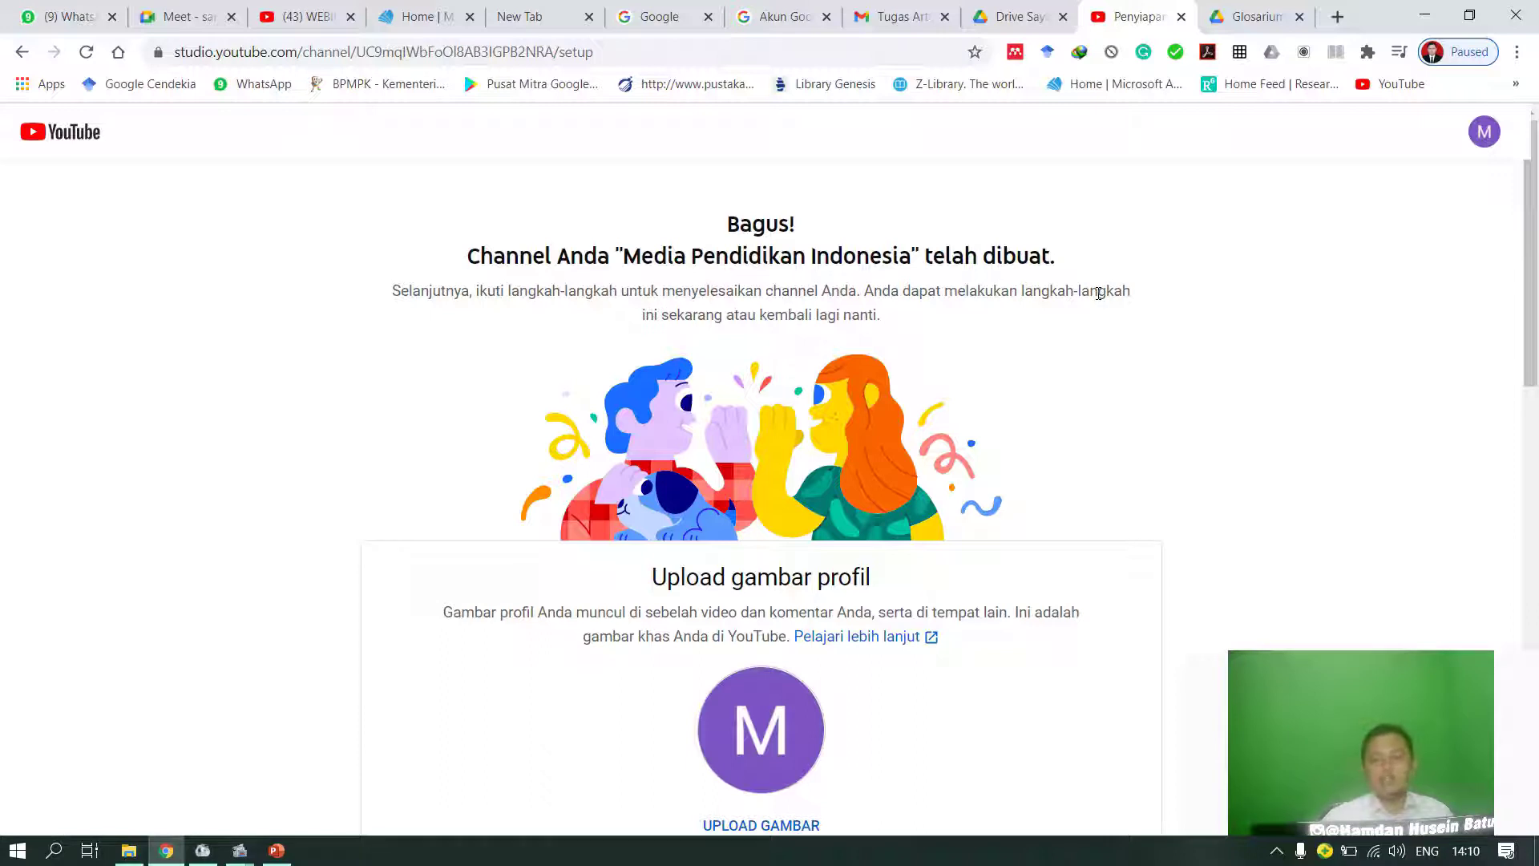
Step: Upload the Screenshot image from the Desktop folder "MATERI 16 17 OKTOBER 2020 UIN SEMARANG" as the channel's profile picture
{"action": "scroll", "coordinate": [1098, 292], "scroll_direction": "down", "scroll_amount": 3}
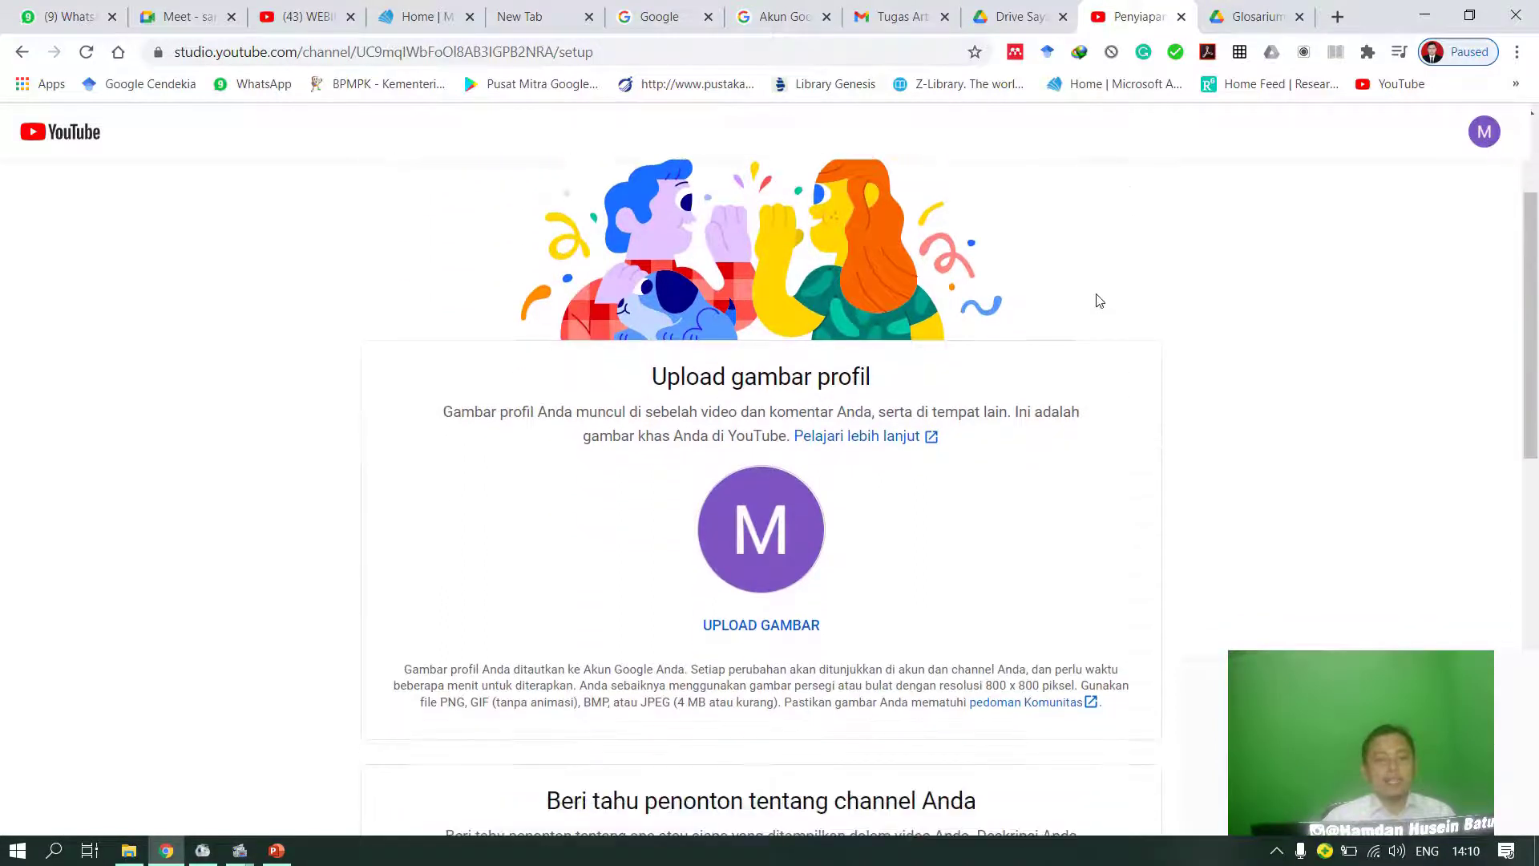
{"action": "scroll", "coordinate": [689, 417], "scroll_direction": "down", "scroll_amount": 1}
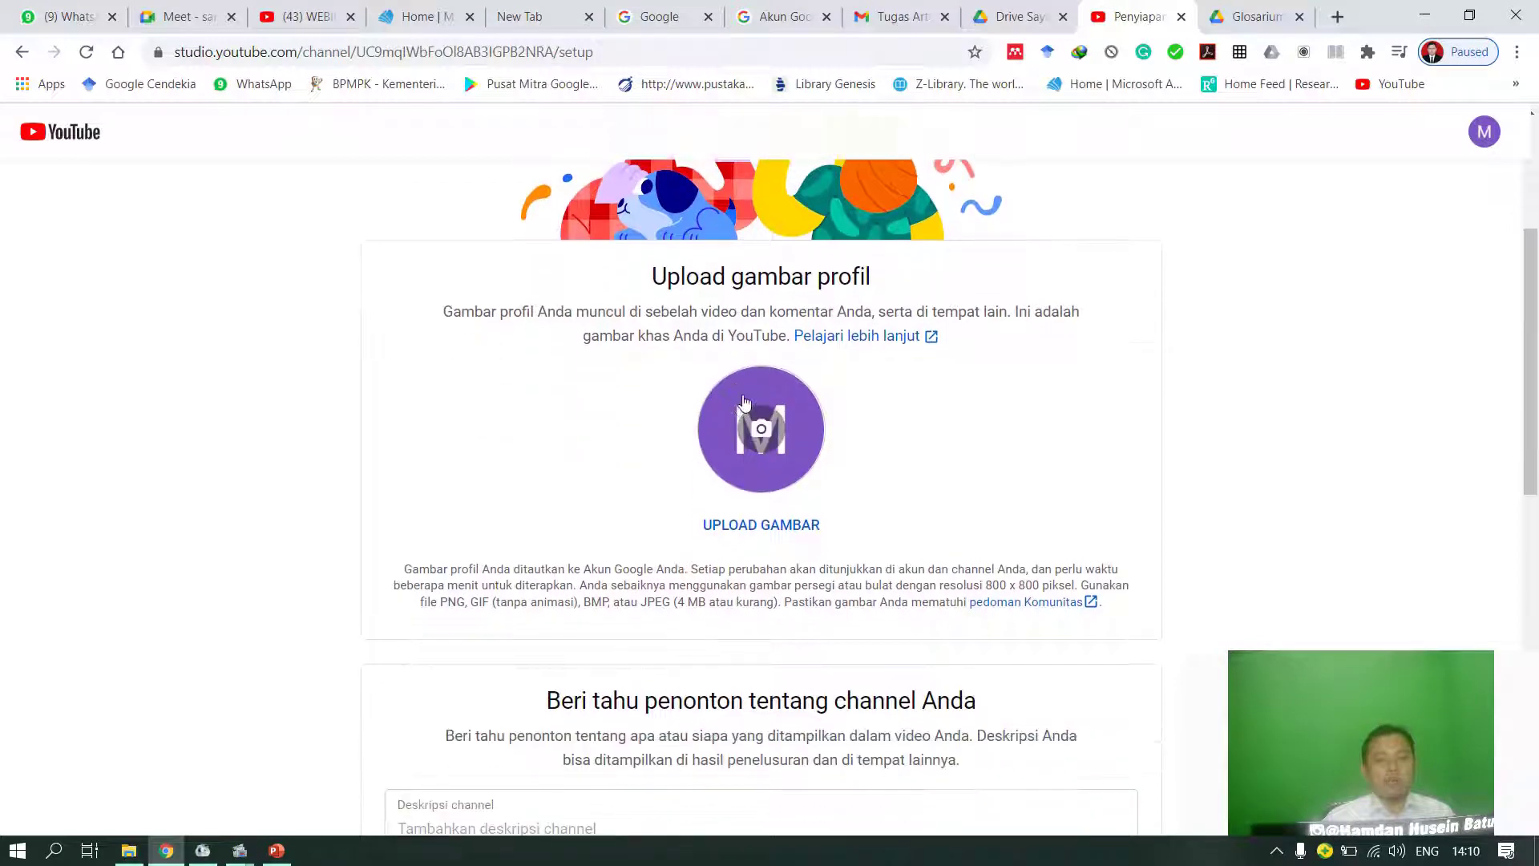
{"action": "left_click", "coordinate": [747, 527]}
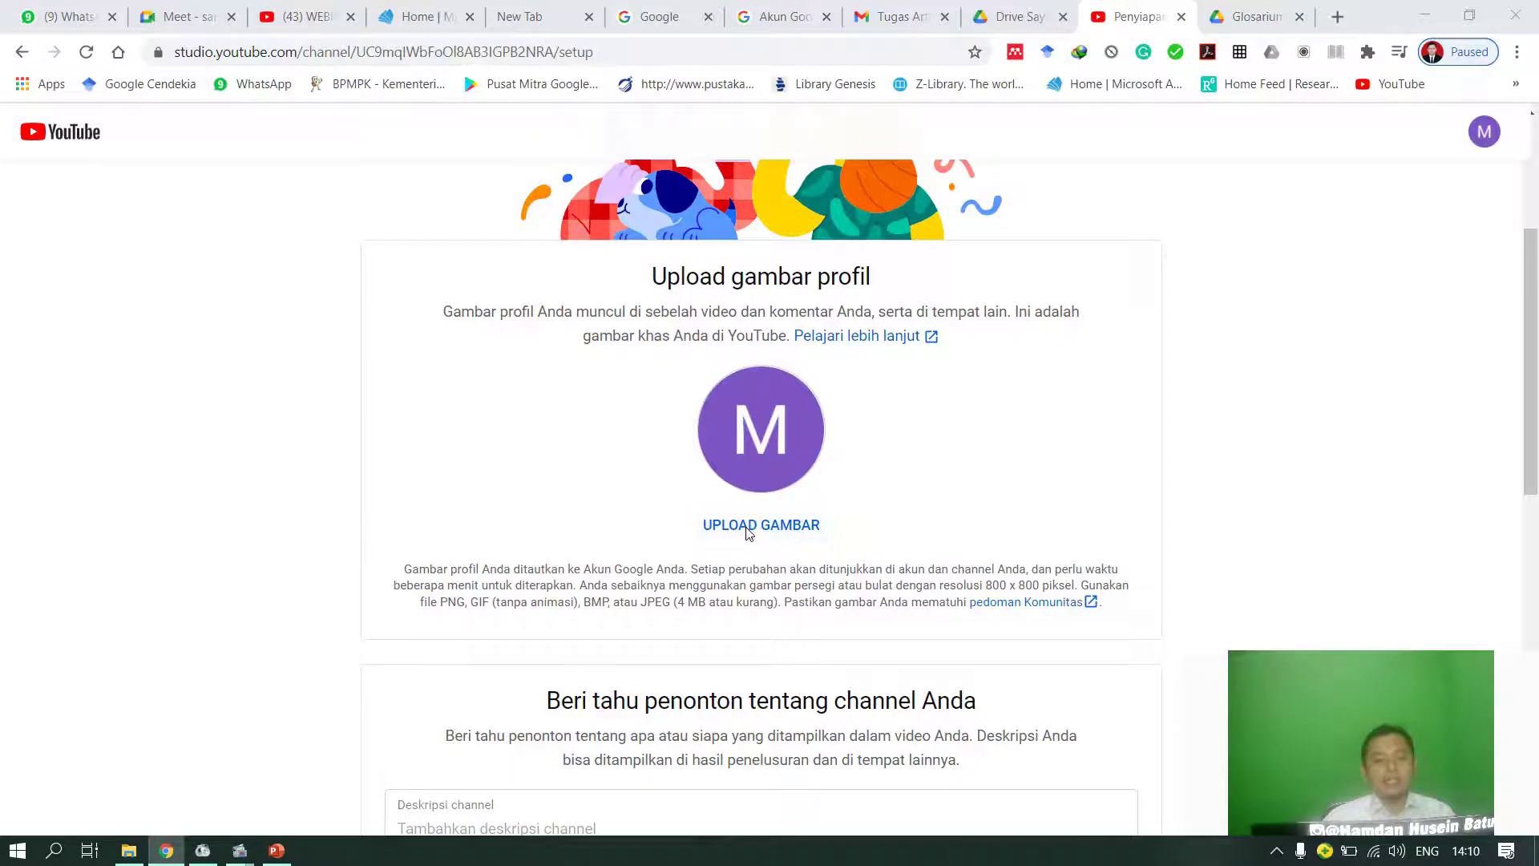
{"action": "scroll", "coordinate": [712, 513], "scroll_direction": "down", "scroll_amount": 10}
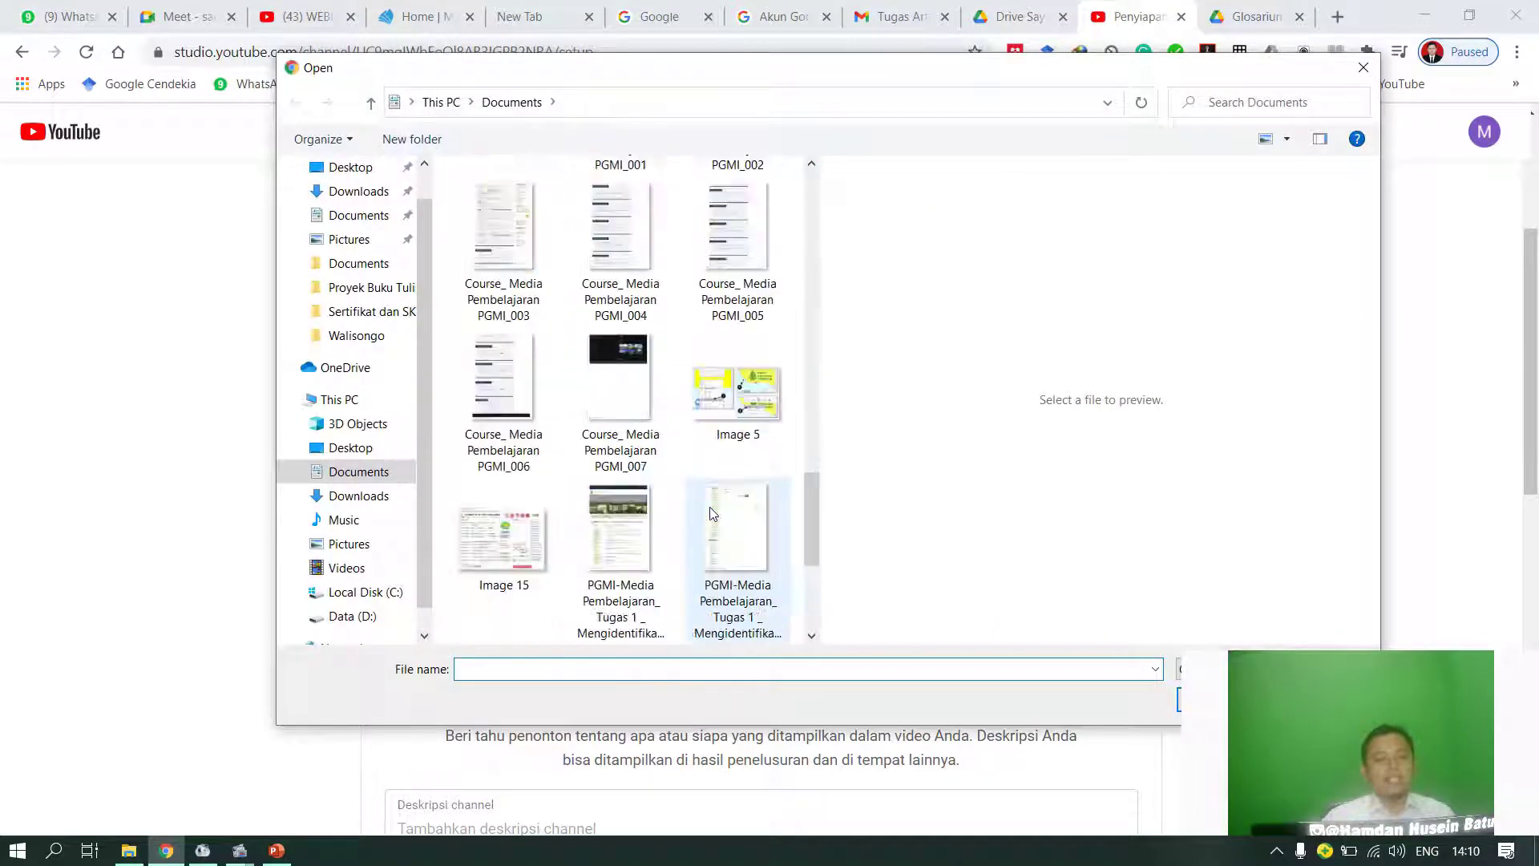
{"action": "scroll", "coordinate": [710, 507], "scroll_direction": "down", "scroll_amount": 3}
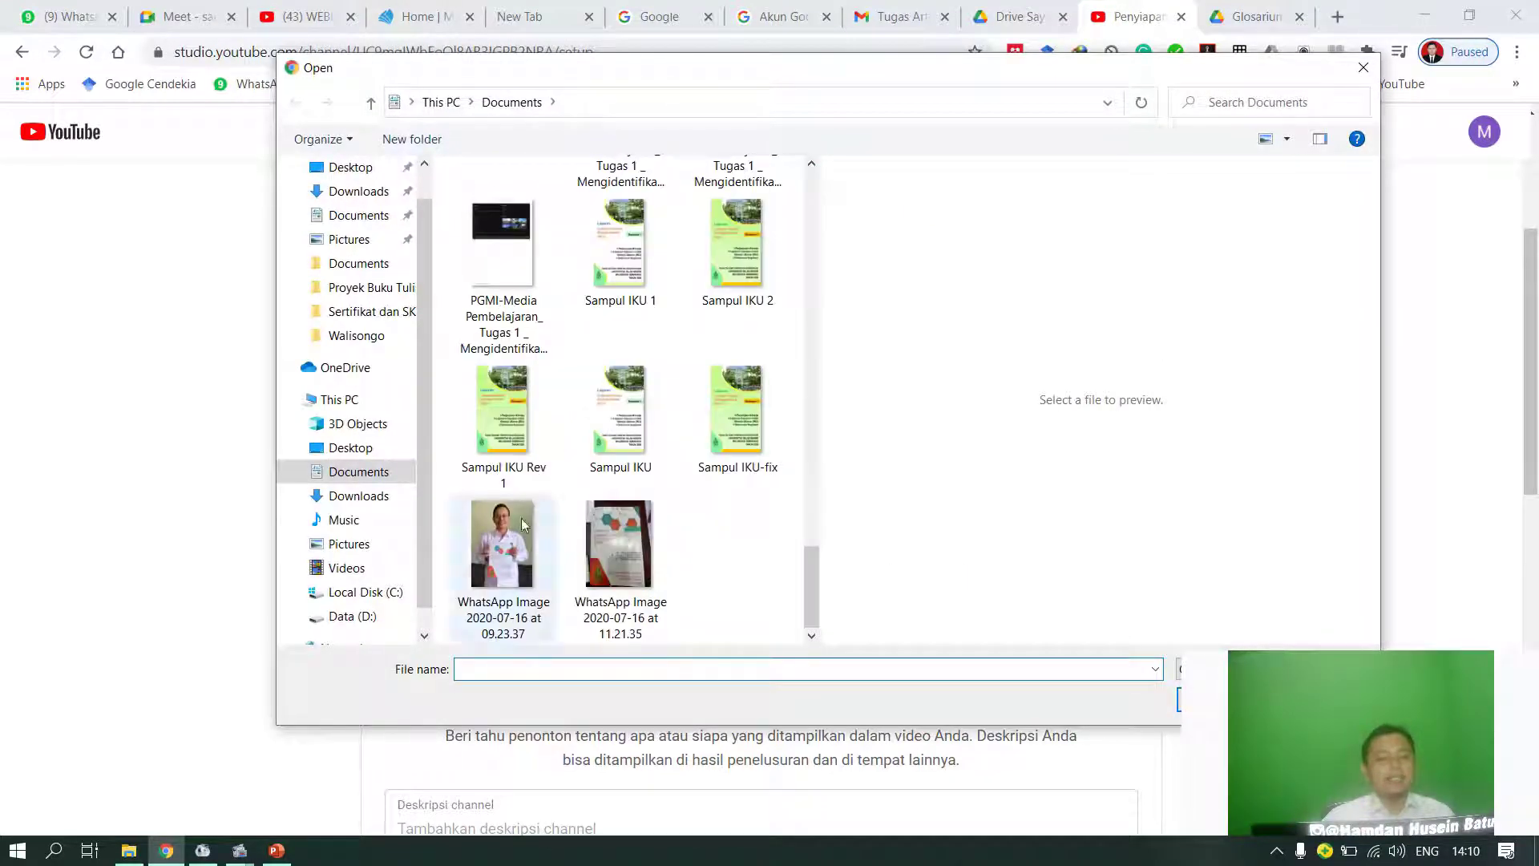
{"action": "left_click", "coordinate": [347, 450]}
{"action": "double_click", "coordinate": [623, 255]}
{"action": "scroll", "coordinate": [641, 418], "scroll_direction": "down", "scroll_amount": 1}
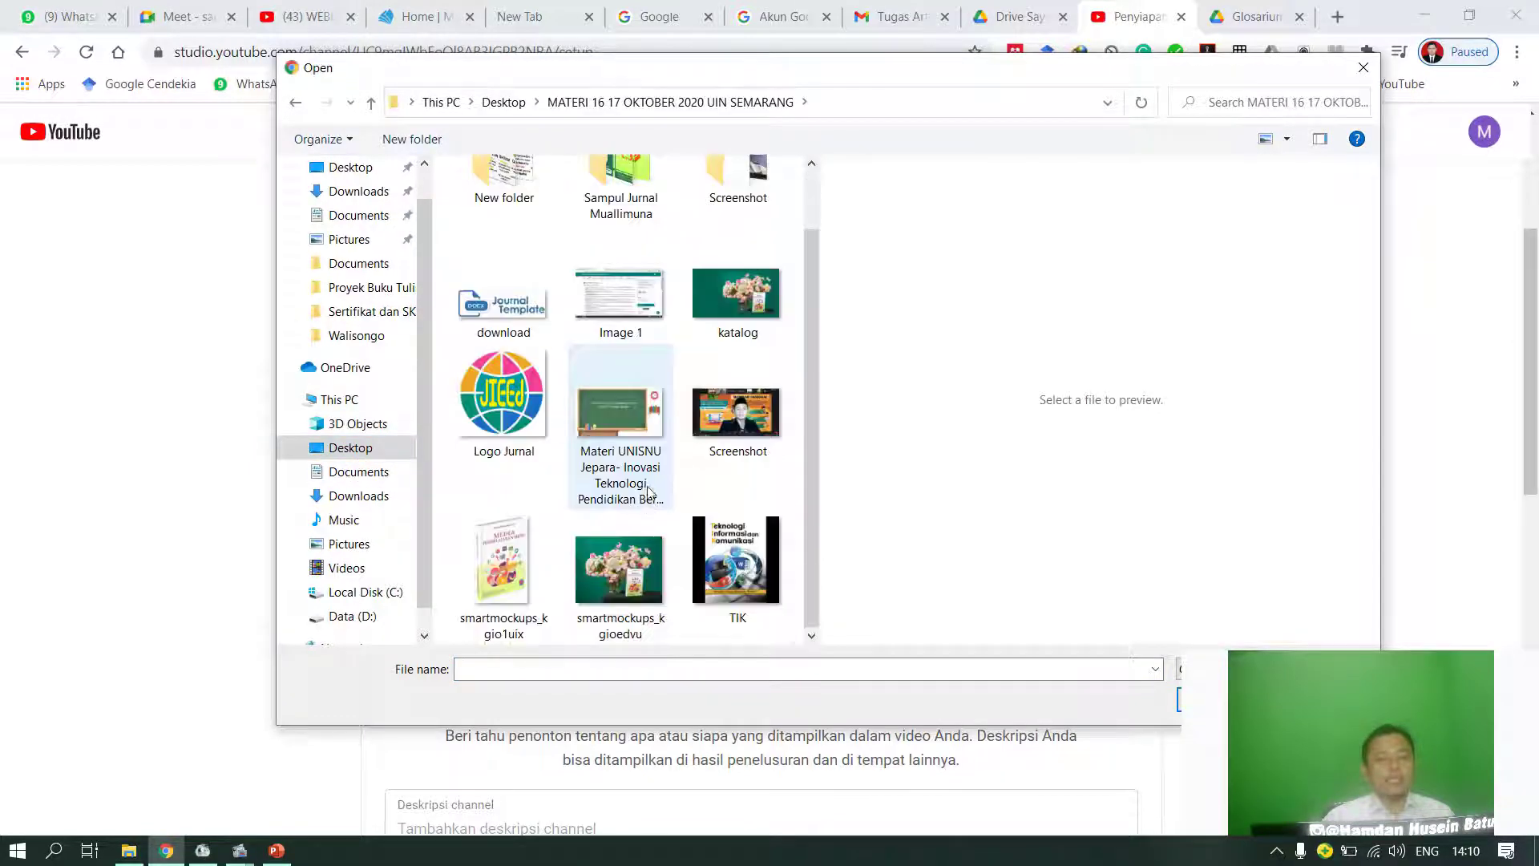
{"action": "left_click", "coordinate": [754, 416]}
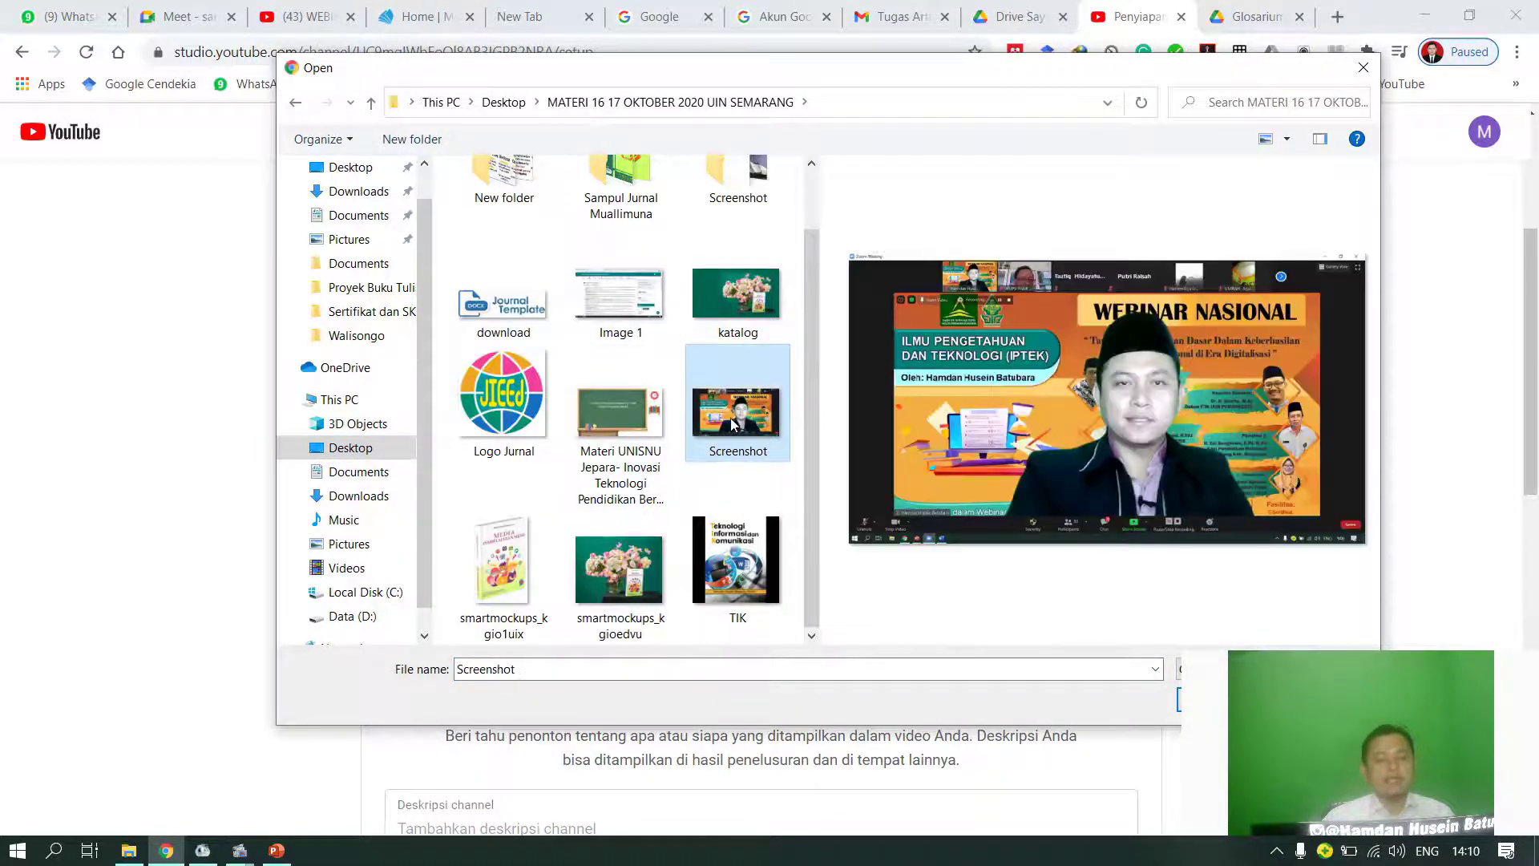
{"action": "double_click", "coordinate": [733, 425]}
Step: Enter the channel description "Channel ini membagikan video seputar pendidikan, motivasi, dan tutorial media pembelajaran."
{"action": "scroll", "coordinate": [790, 523], "scroll_direction": "down", "scroll_amount": 2}
{"action": "scroll", "coordinate": [790, 526], "scroll_direction": "down", "scroll_amount": 2}
{"action": "left_click", "coordinate": [616, 427]}
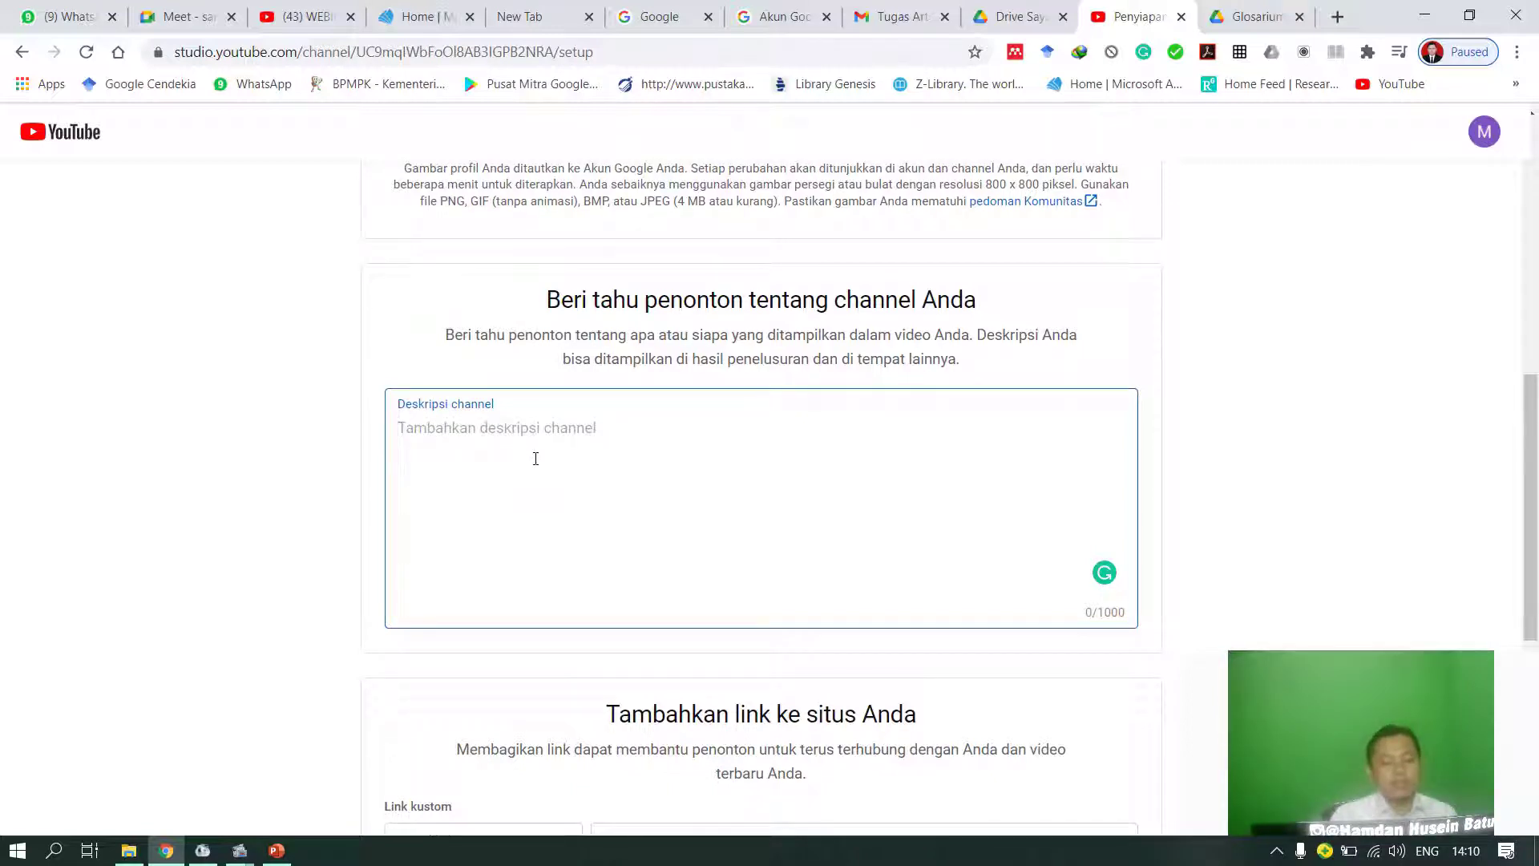
{"action": "type", "text": "Ch"}
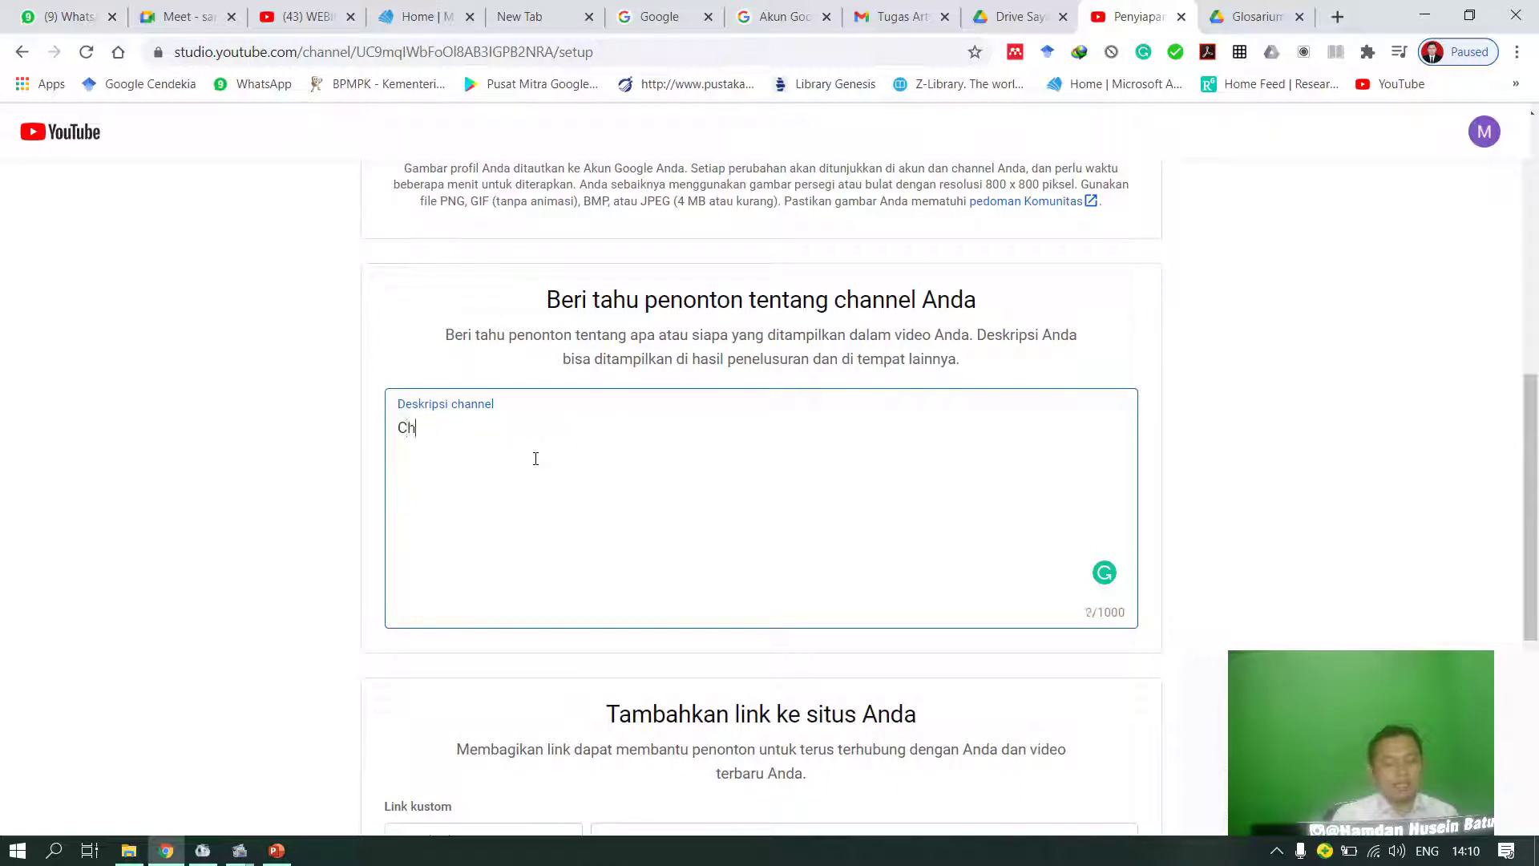
{"action": "type", "text": "annel ini membagikan video s"}
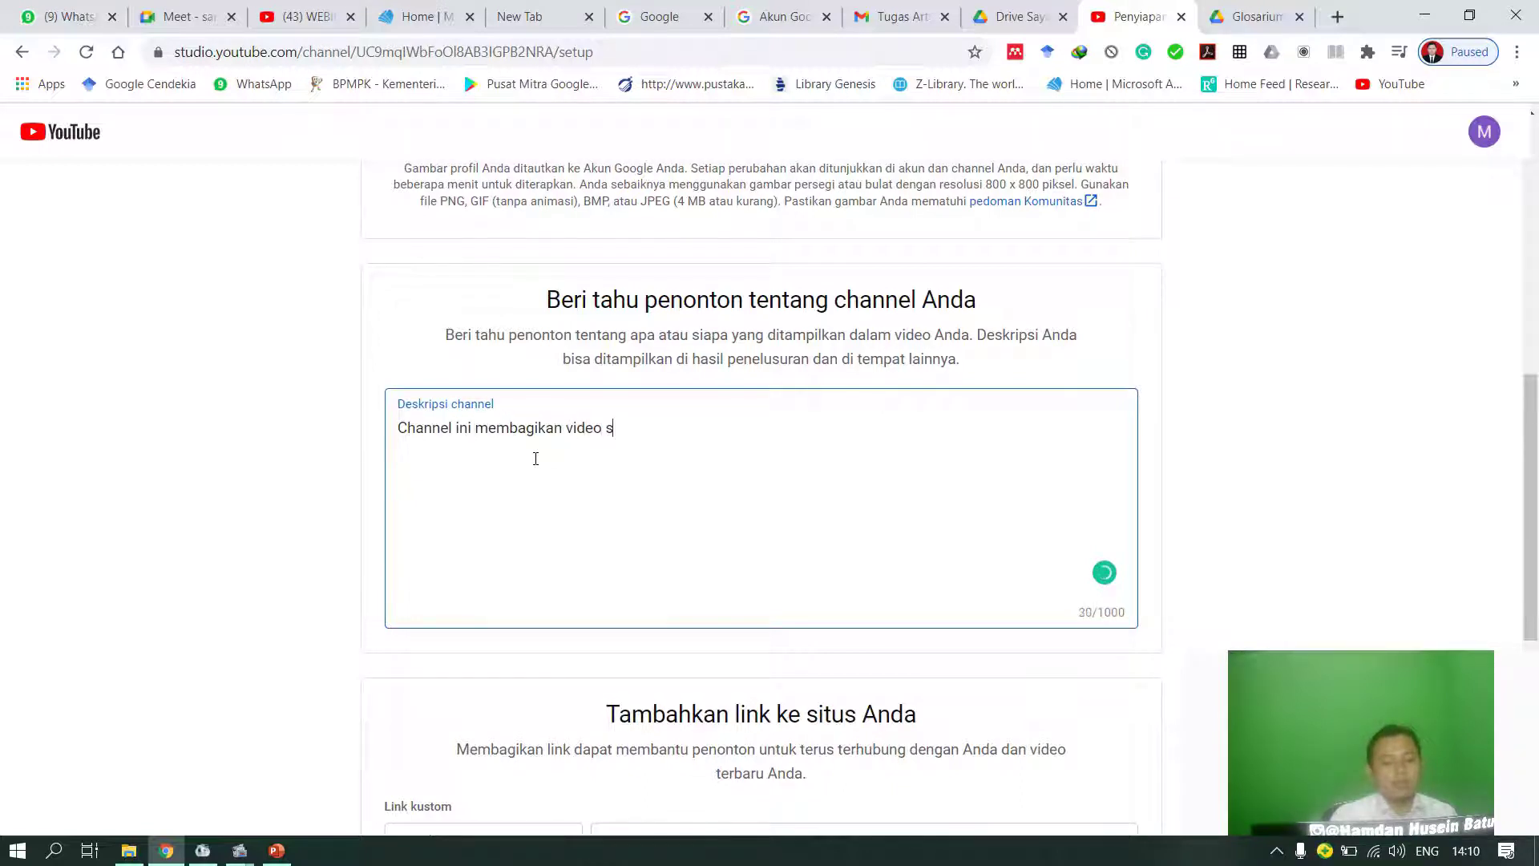
{"action": "type", "text": "eputar pendidikan, motivasi, dan tutorial media pembelajar"}
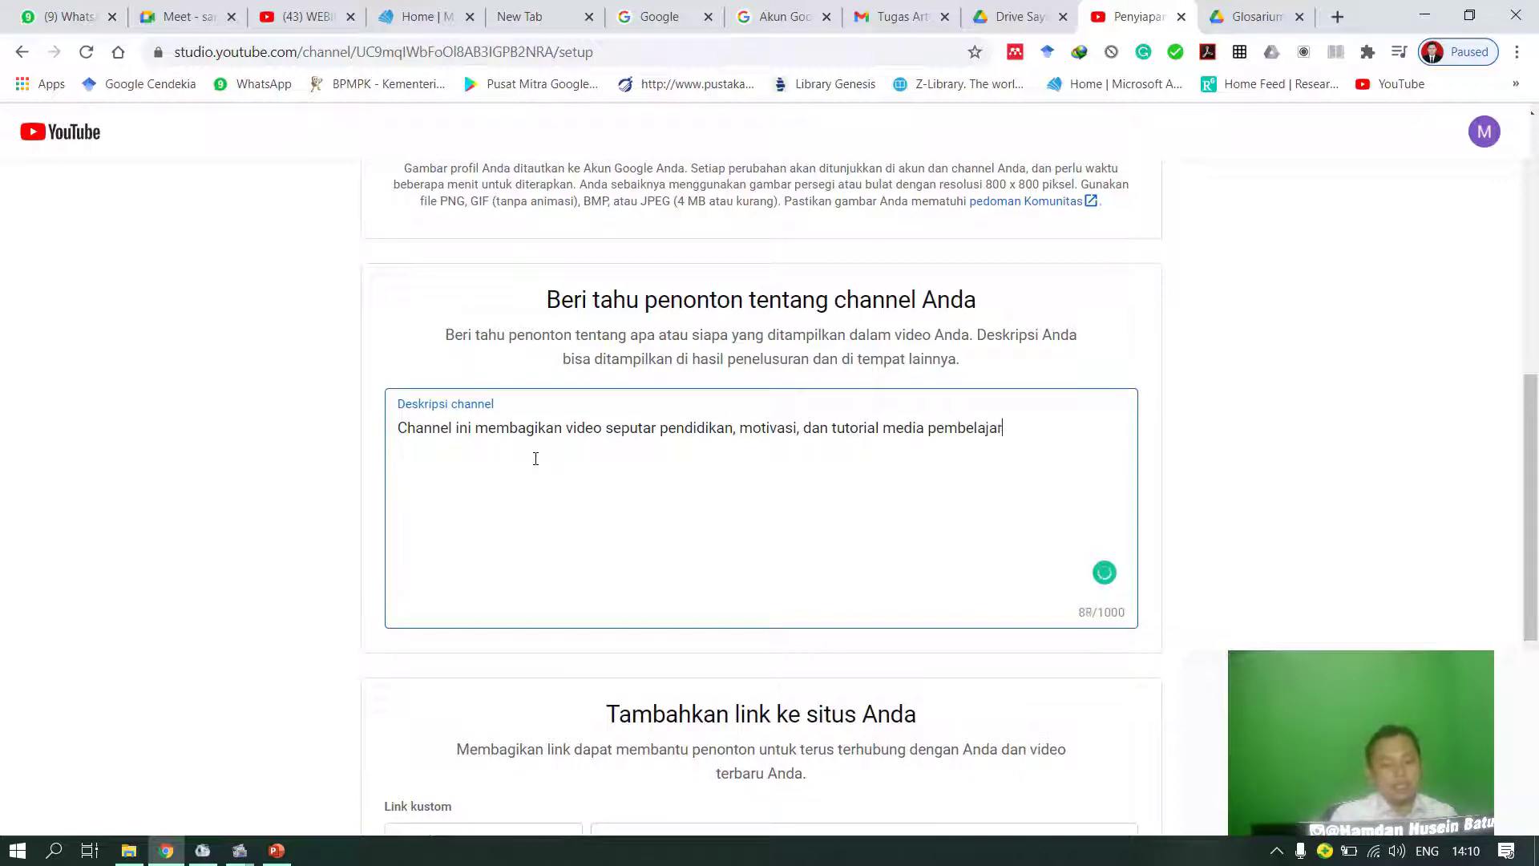
{"action": "type", "text": "an."}
Step: Leave the custom site and social media links blank, and save the channel setup to continue
{"action": "scroll", "coordinate": [670, 584], "scroll_direction": "down", "scroll_amount": 4}
{"action": "scroll", "coordinate": [672, 559], "scroll_direction": "down", "scroll_amount": 1}
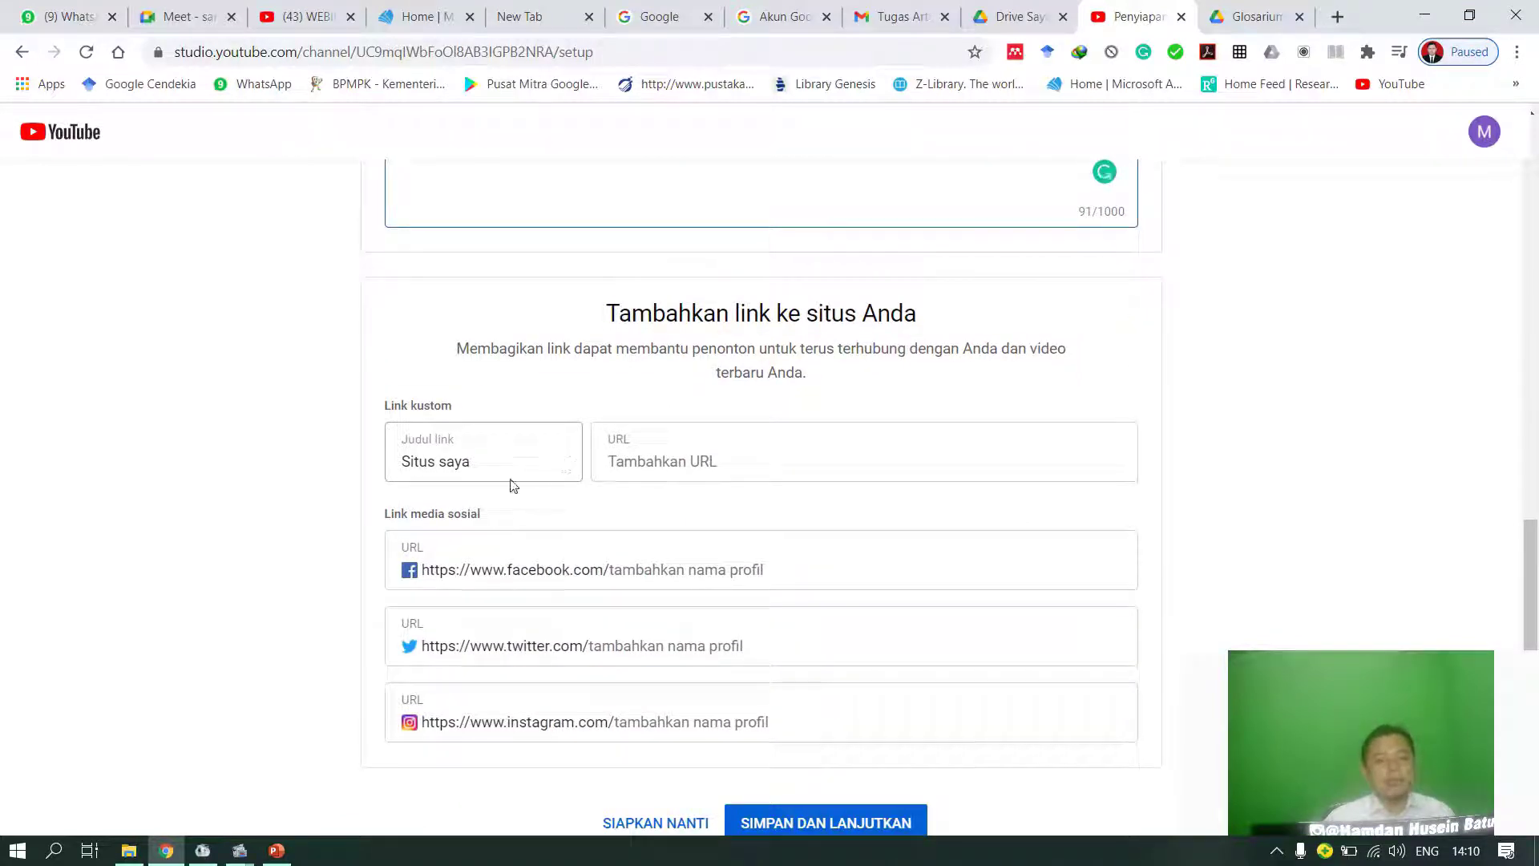
{"action": "left_click", "coordinate": [640, 469]}
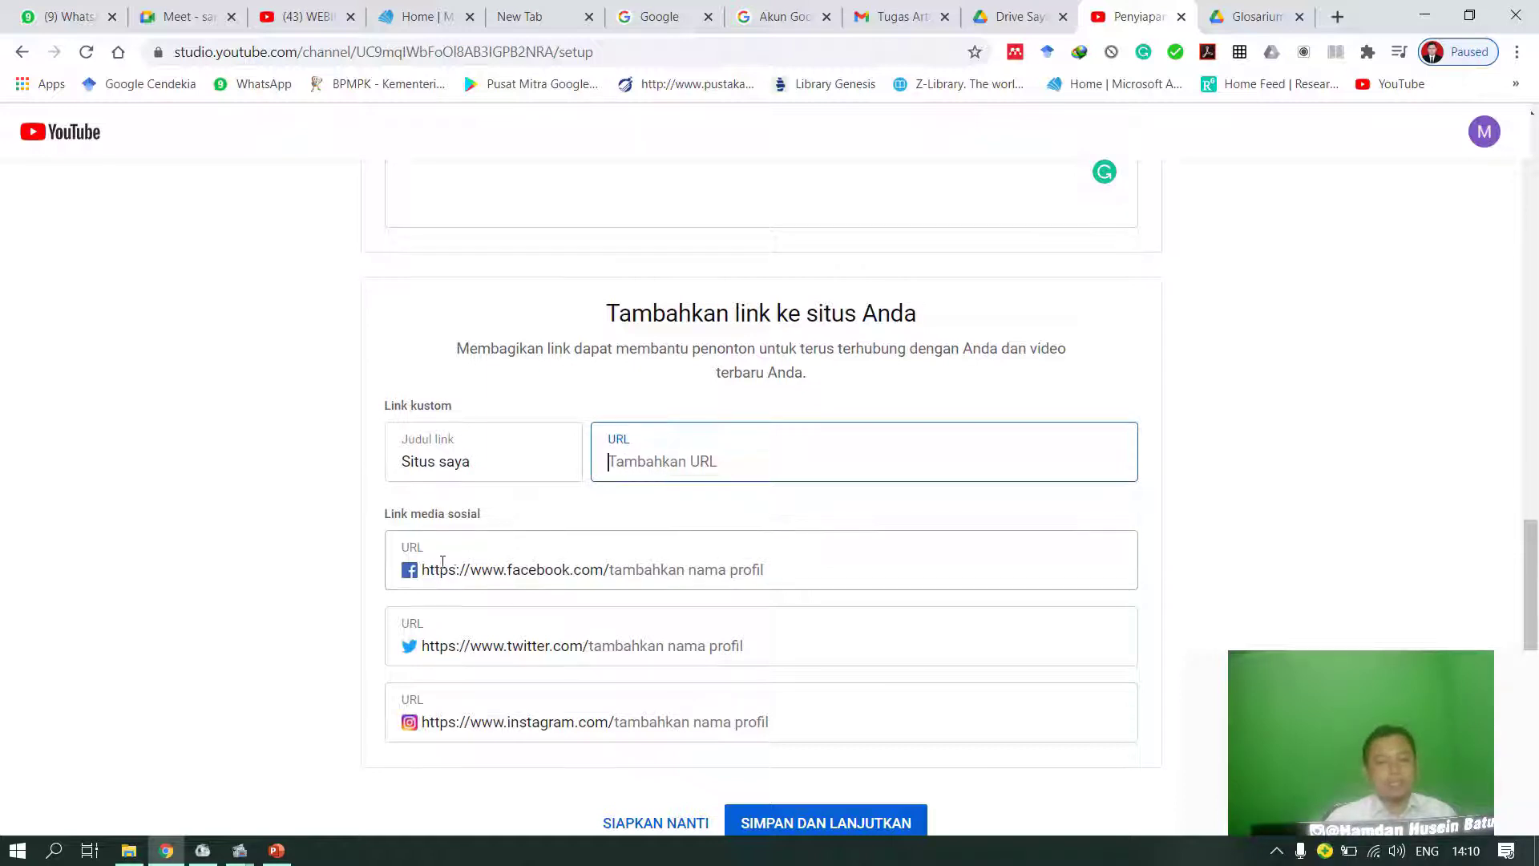
{"action": "scroll", "coordinate": [452, 558], "scroll_direction": "down", "scroll_amount": 1}
{"action": "left_click", "coordinate": [668, 479]}
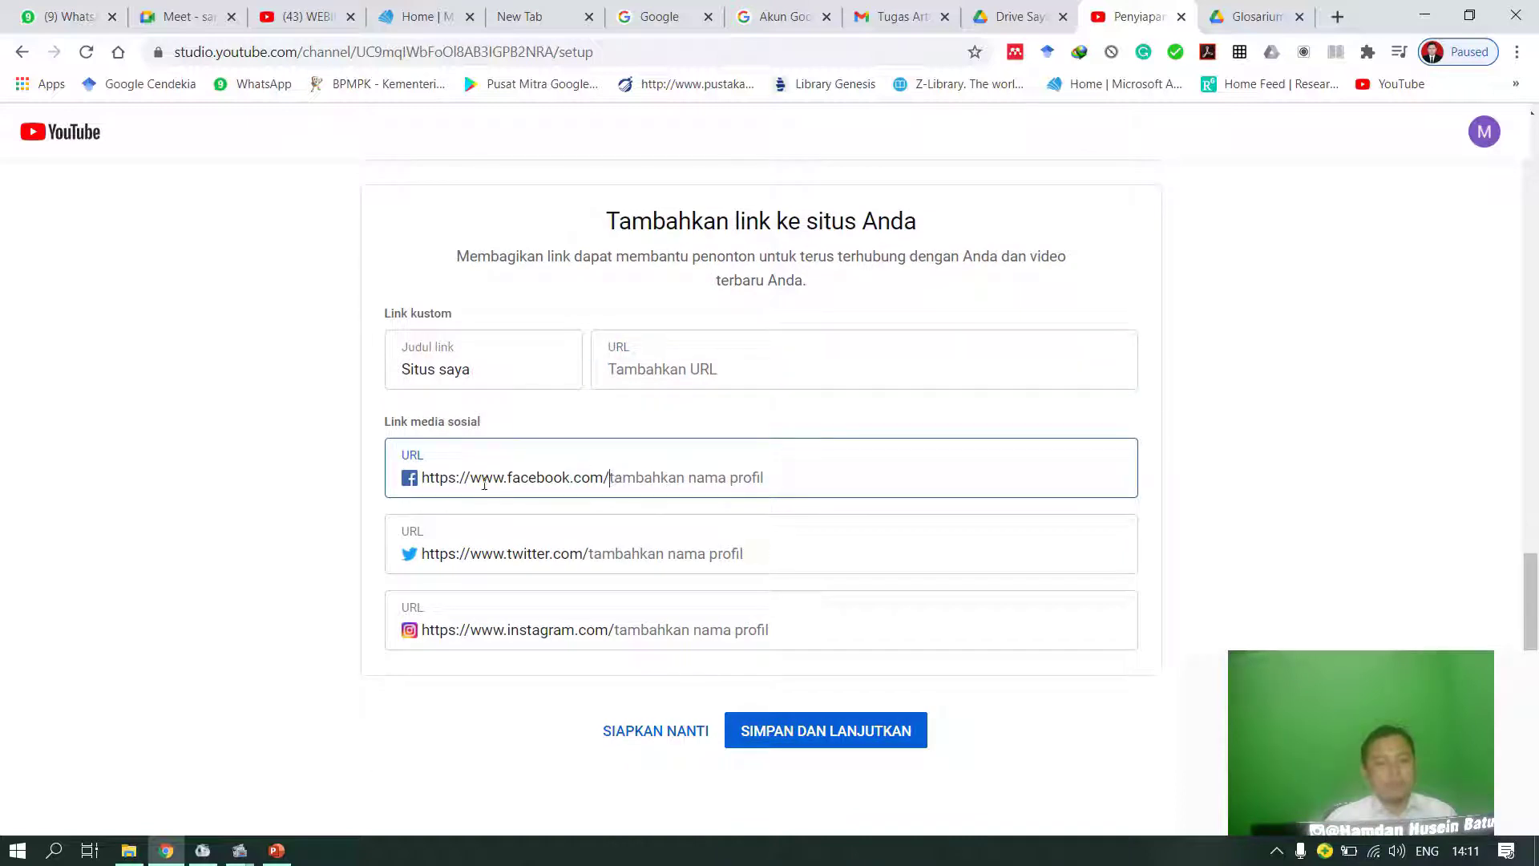
{"action": "left_click", "coordinate": [650, 546]}
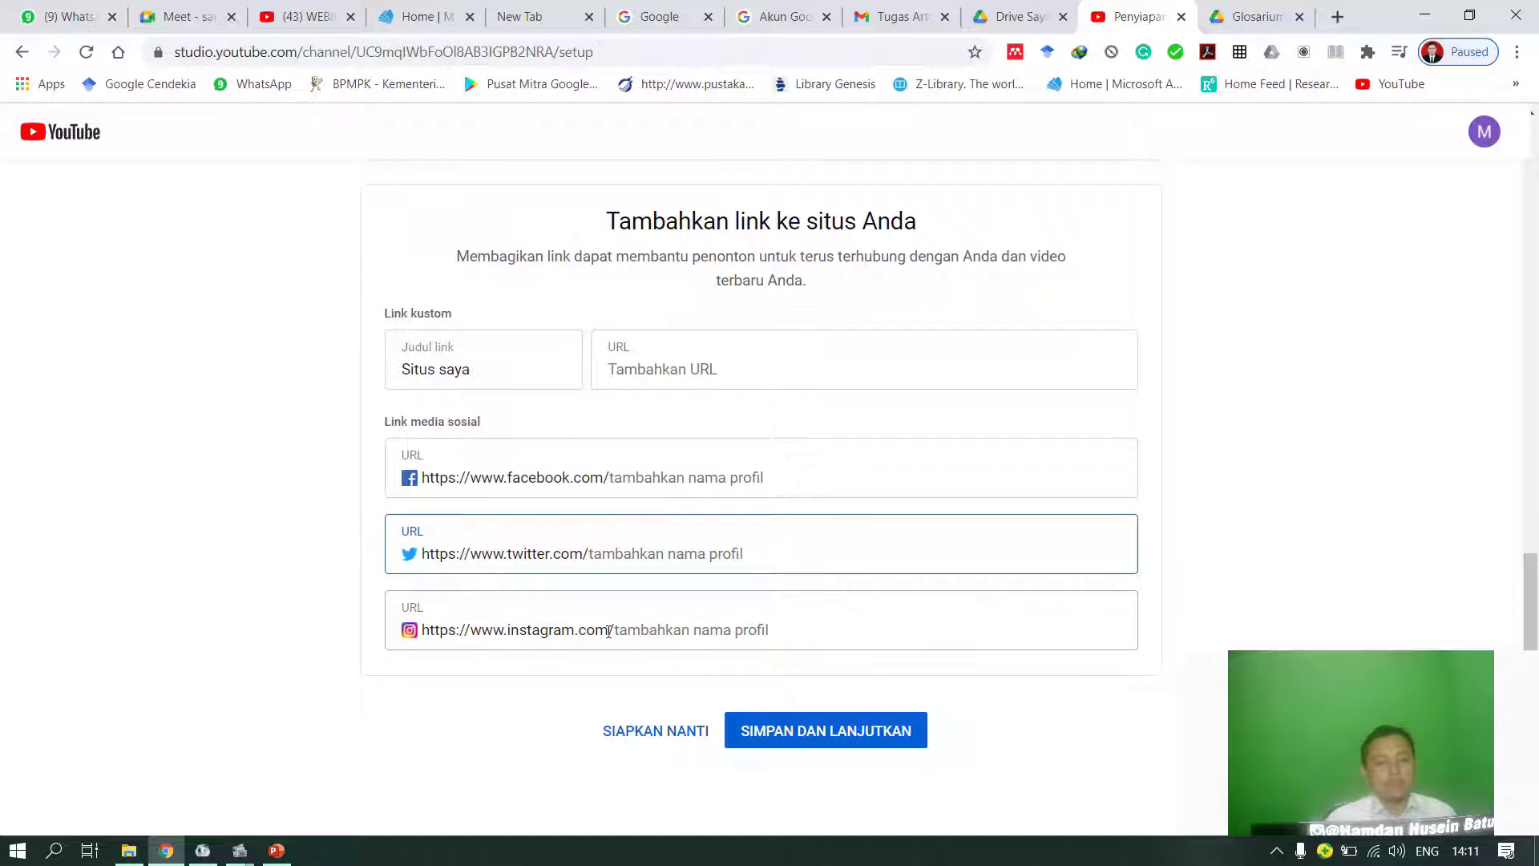
{"action": "left_click", "coordinate": [665, 624]}
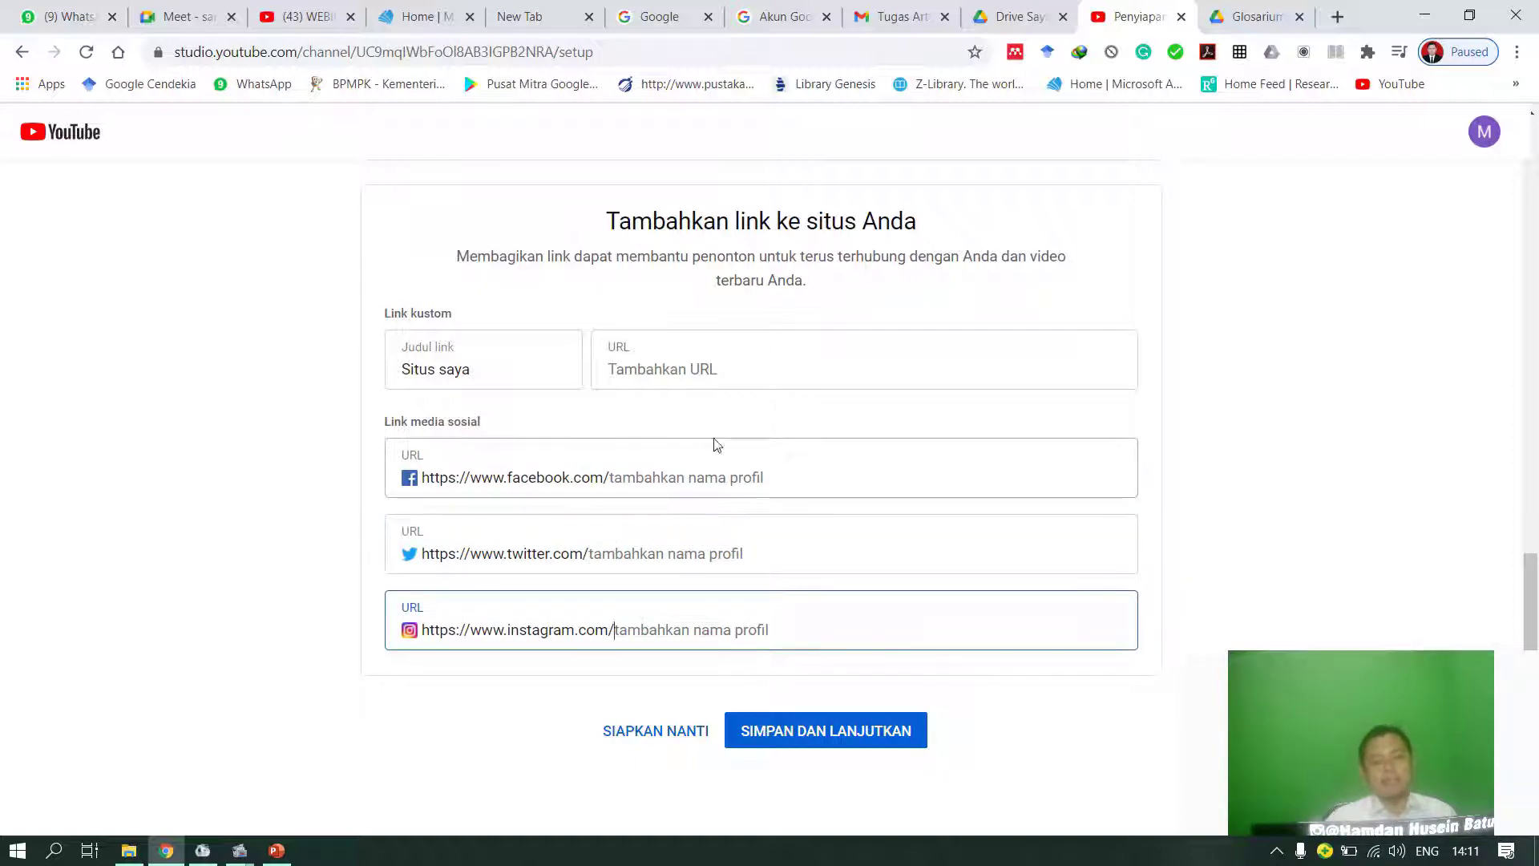
{"action": "left_click", "coordinate": [811, 741]}
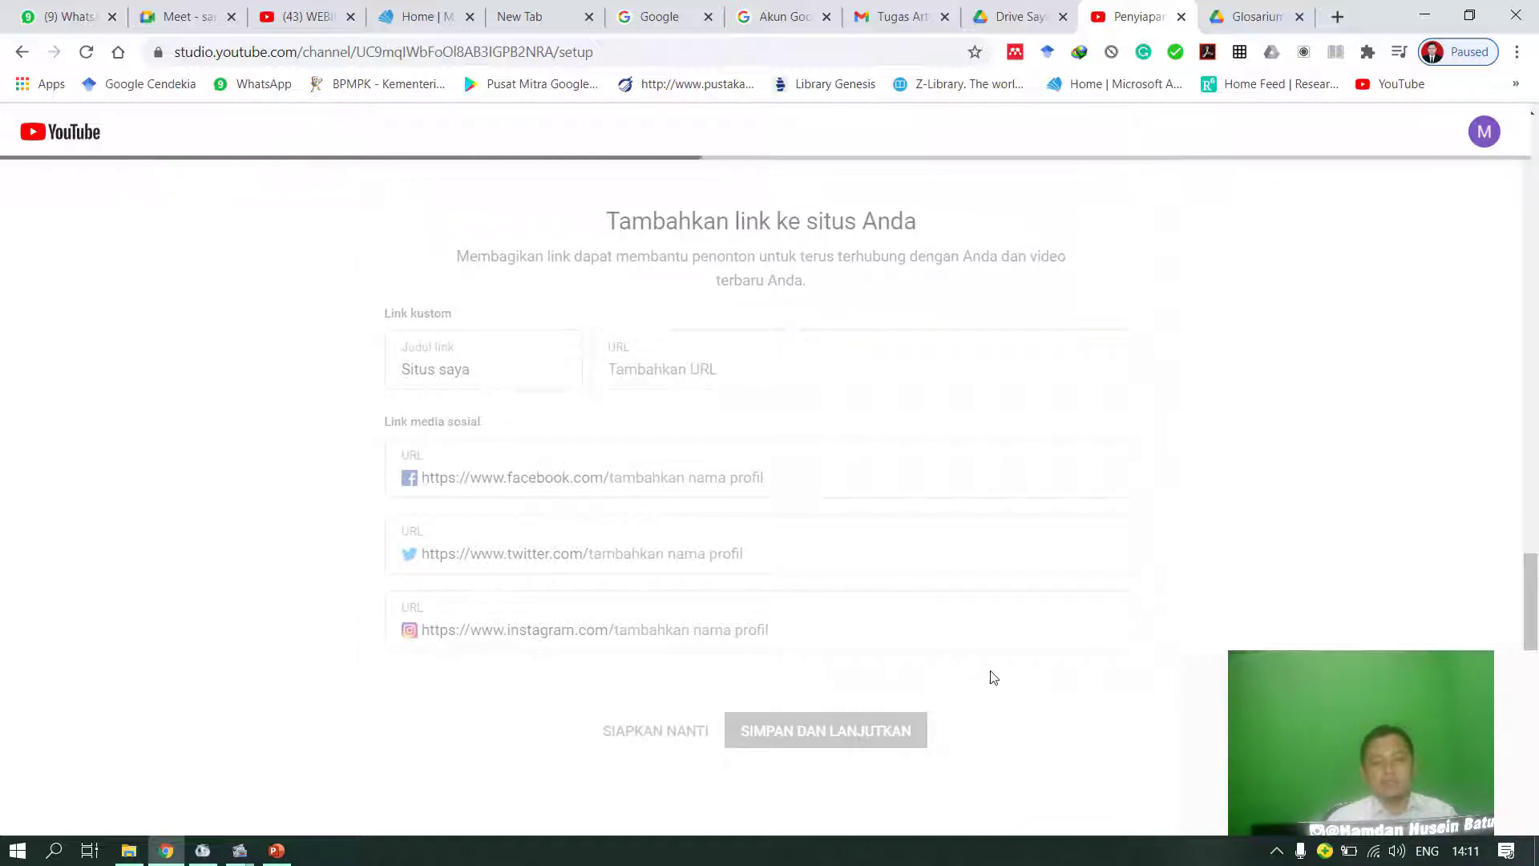
{"action": "mouse_move", "coordinate": [1316, 690]}
{"action": "left_click_drag", "start_coordinate": [1351, 656], "coordinate": [1397, 671]}
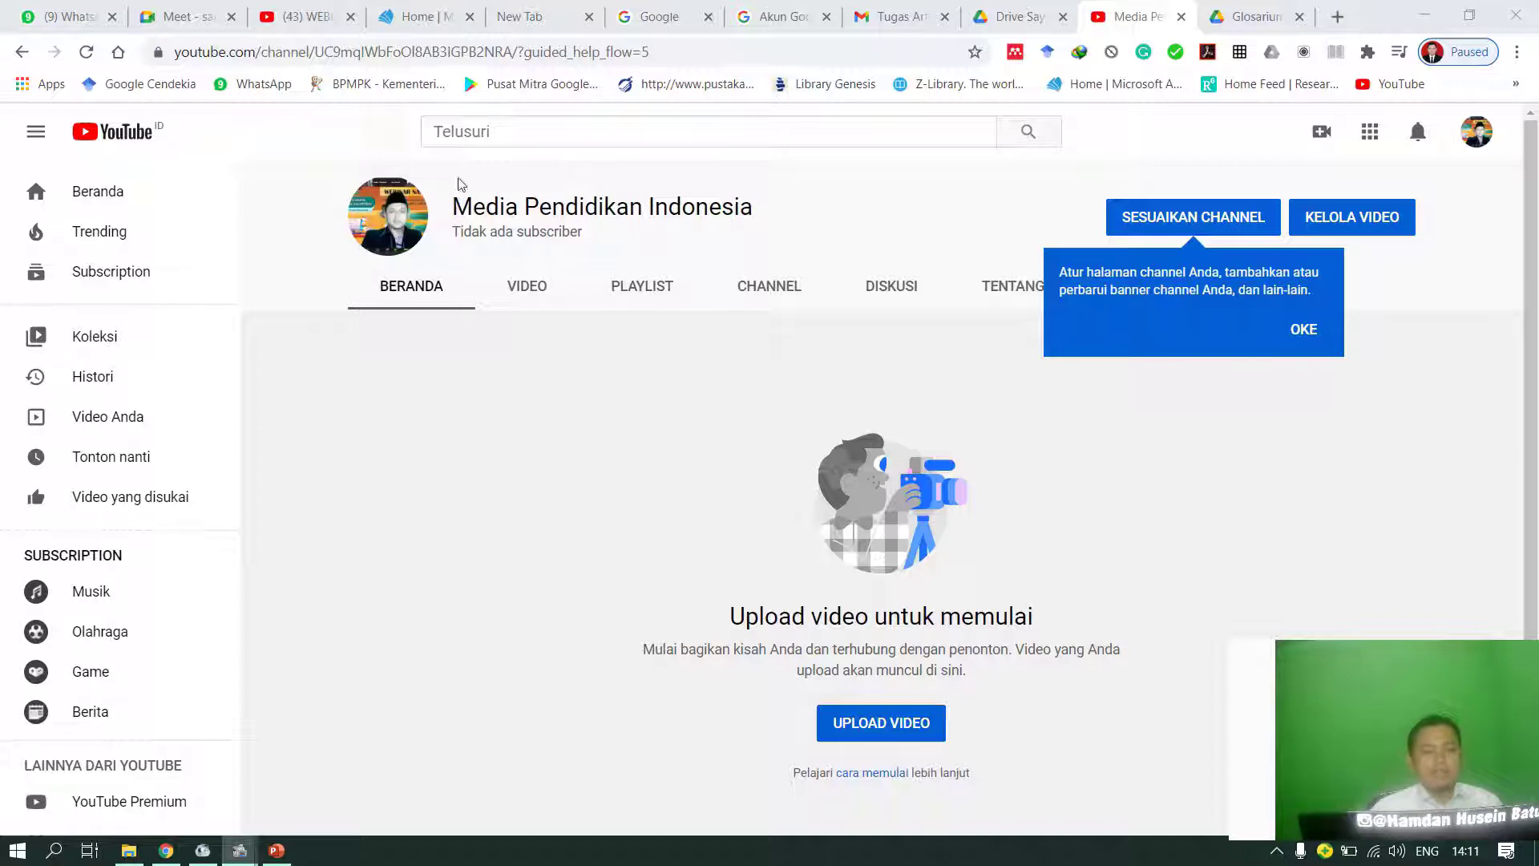
{"action": "mouse_move", "coordinate": [386, 225]}
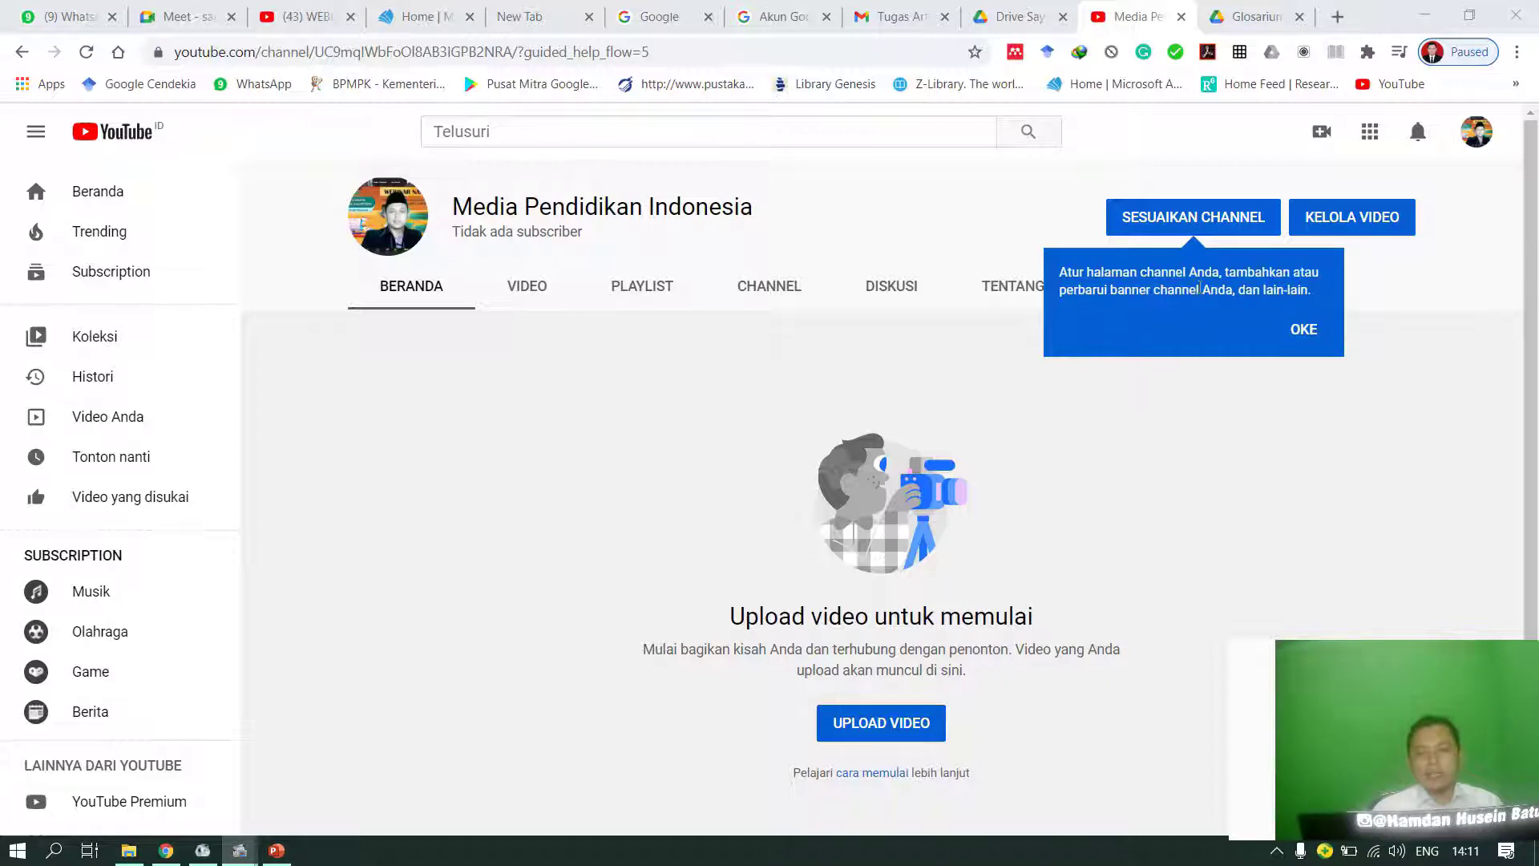
Step: Open the channel customization page in YouTube Studio, dismiss the welcome dialog and review the trailer option for non-subscribers
{"action": "left_click", "coordinate": [1169, 227]}
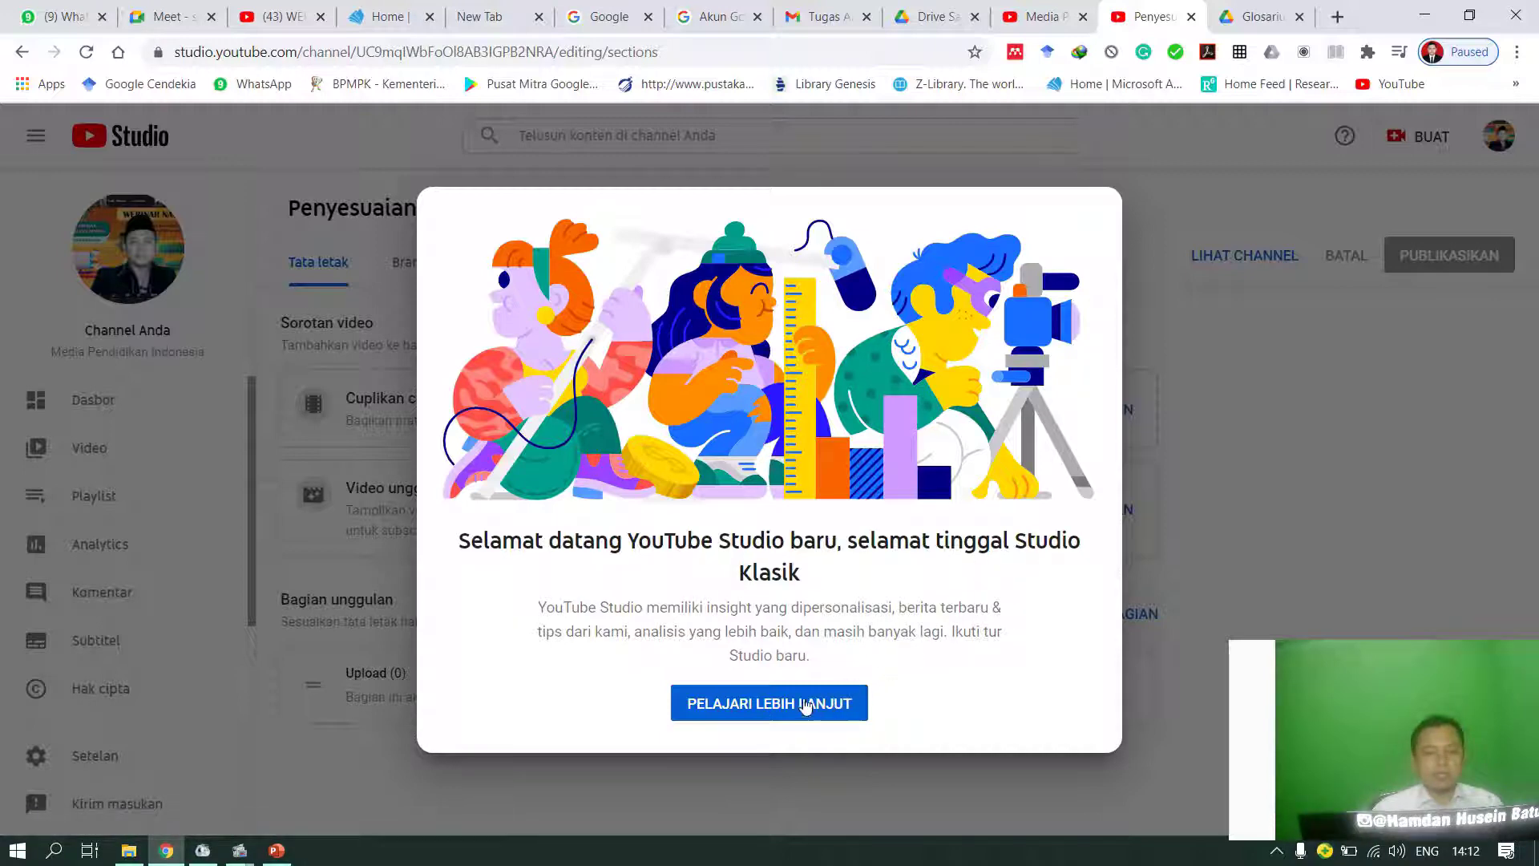
{"action": "left_click", "coordinate": [1207, 450]}
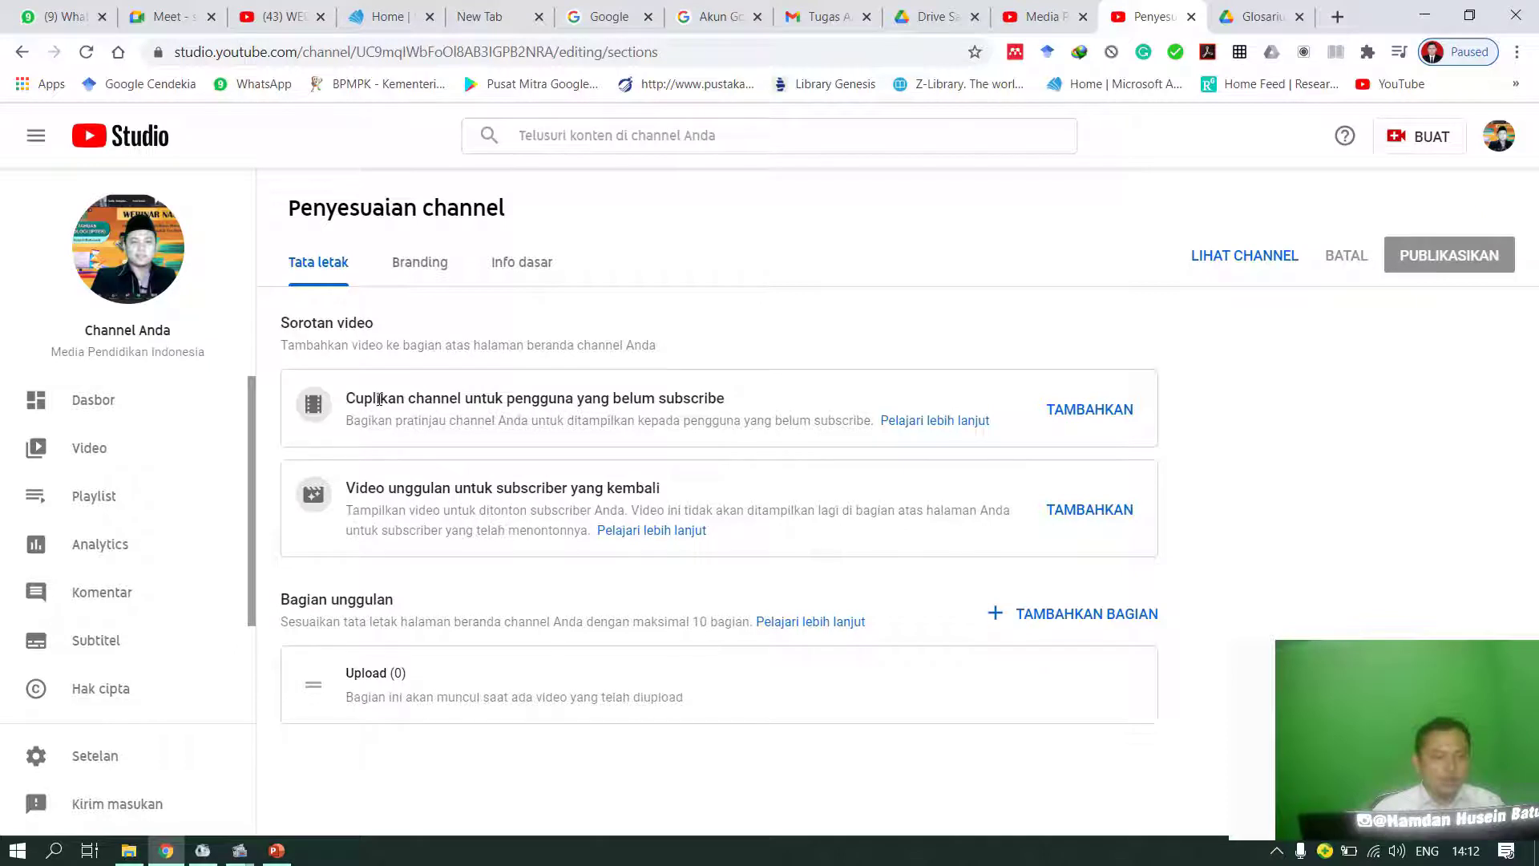
{"action": "left_click_drag", "start_coordinate": [477, 400], "coordinate": [761, 398]}
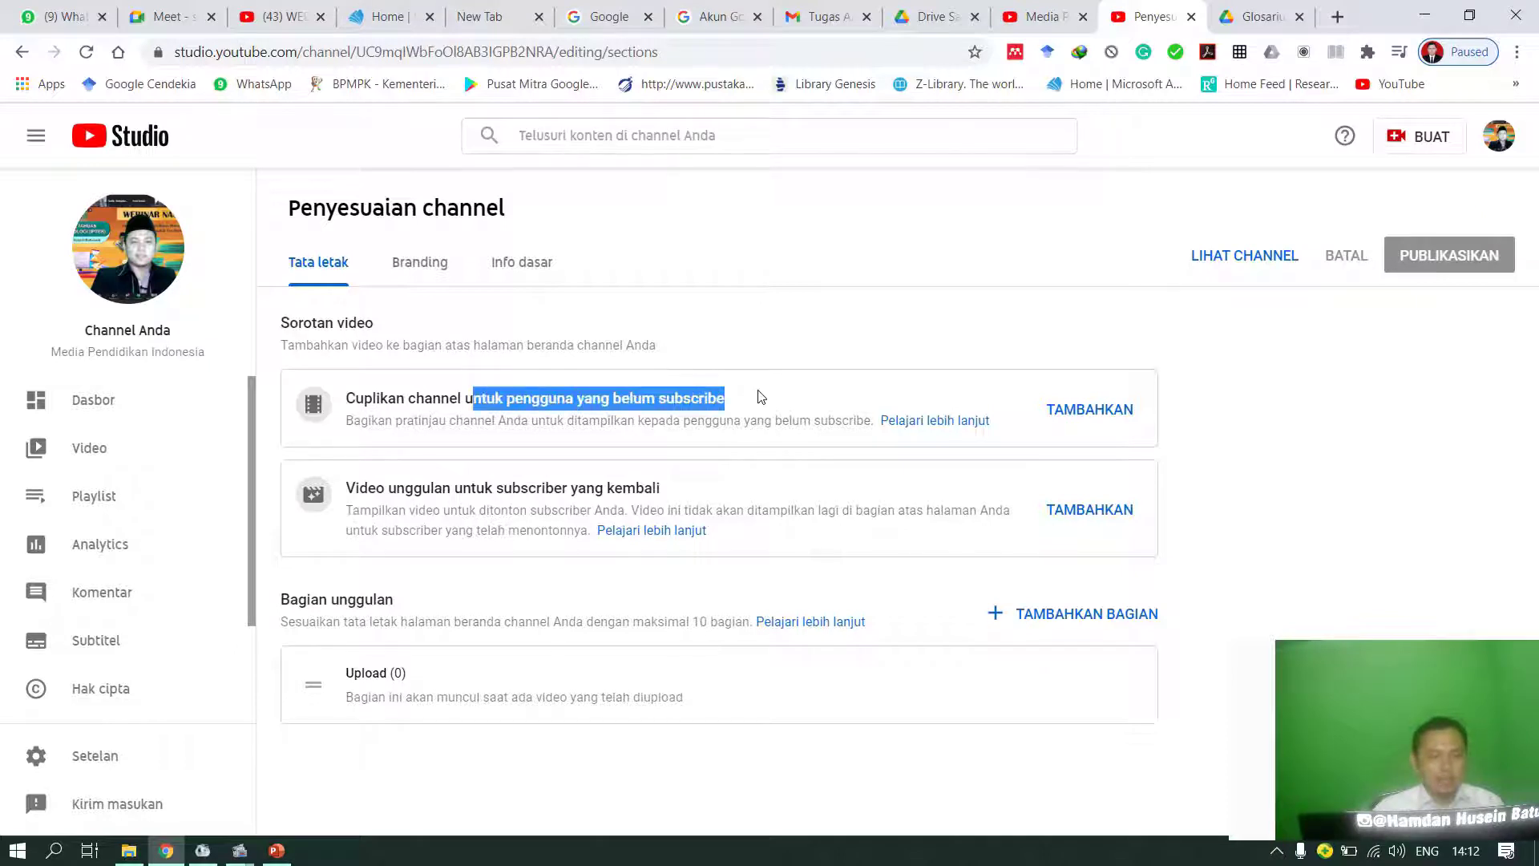
Step: Review the layout options for the non-subscriber channel trailer and the featured video for returning subscribers
{"action": "left_click", "coordinate": [803, 412]}
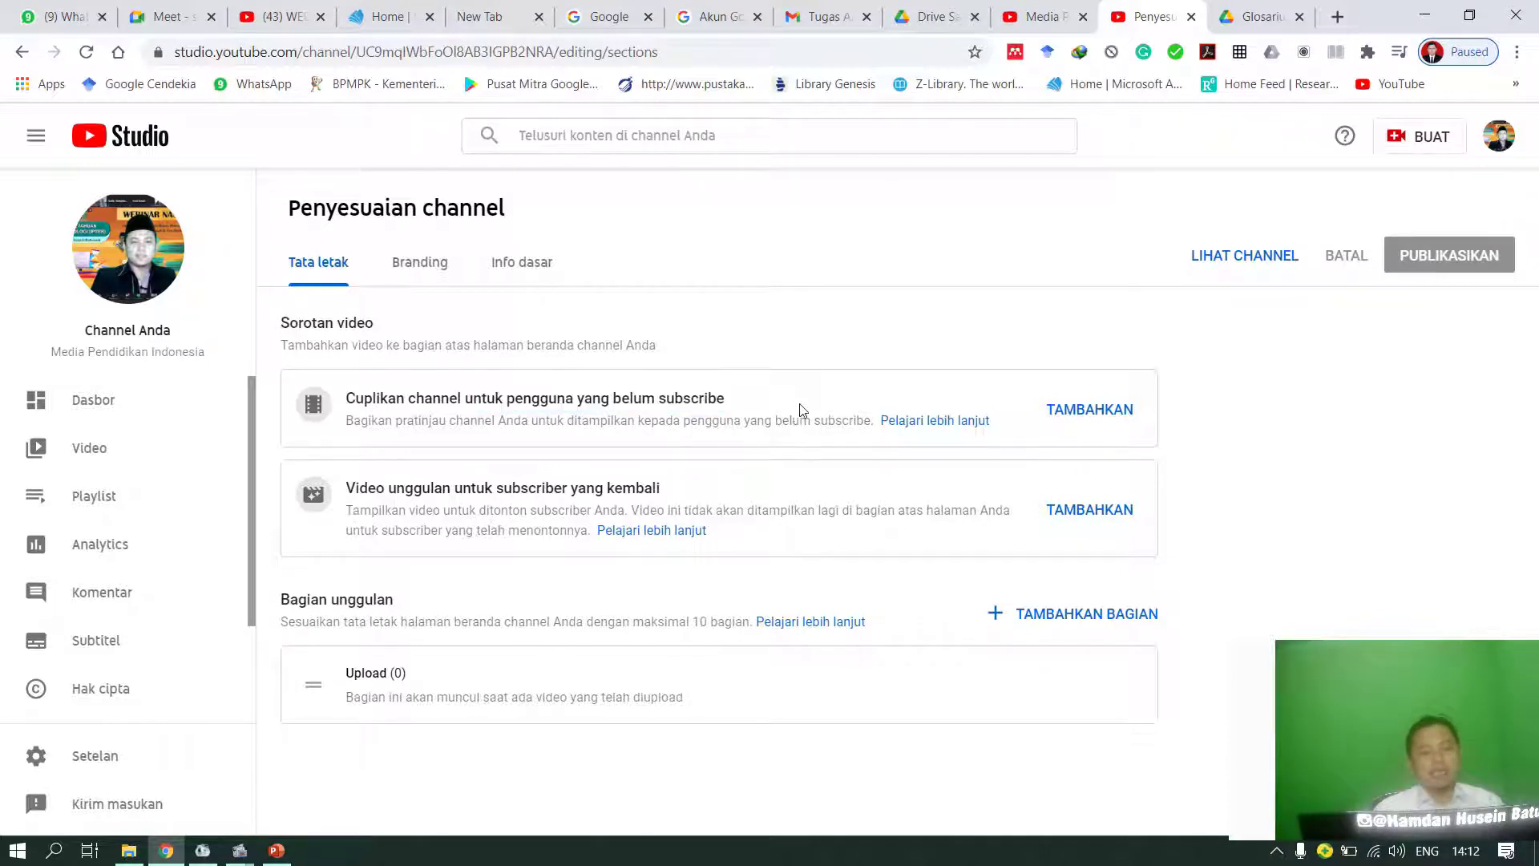
{"action": "left_click_drag", "start_coordinate": [412, 392], "coordinate": [737, 401]}
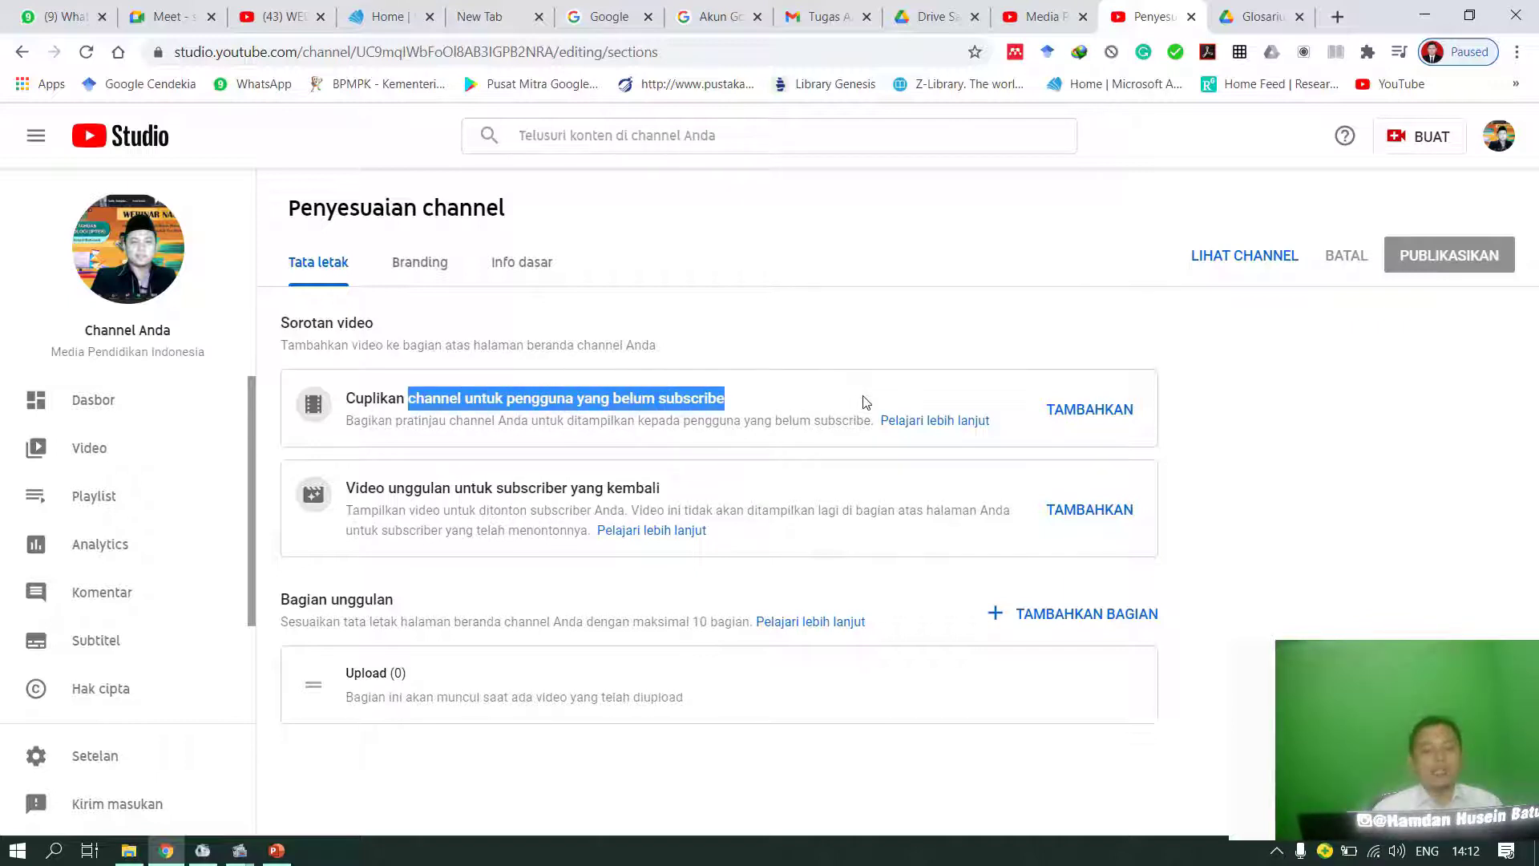
{"action": "left_click_drag", "start_coordinate": [380, 486], "coordinate": [671, 501]}
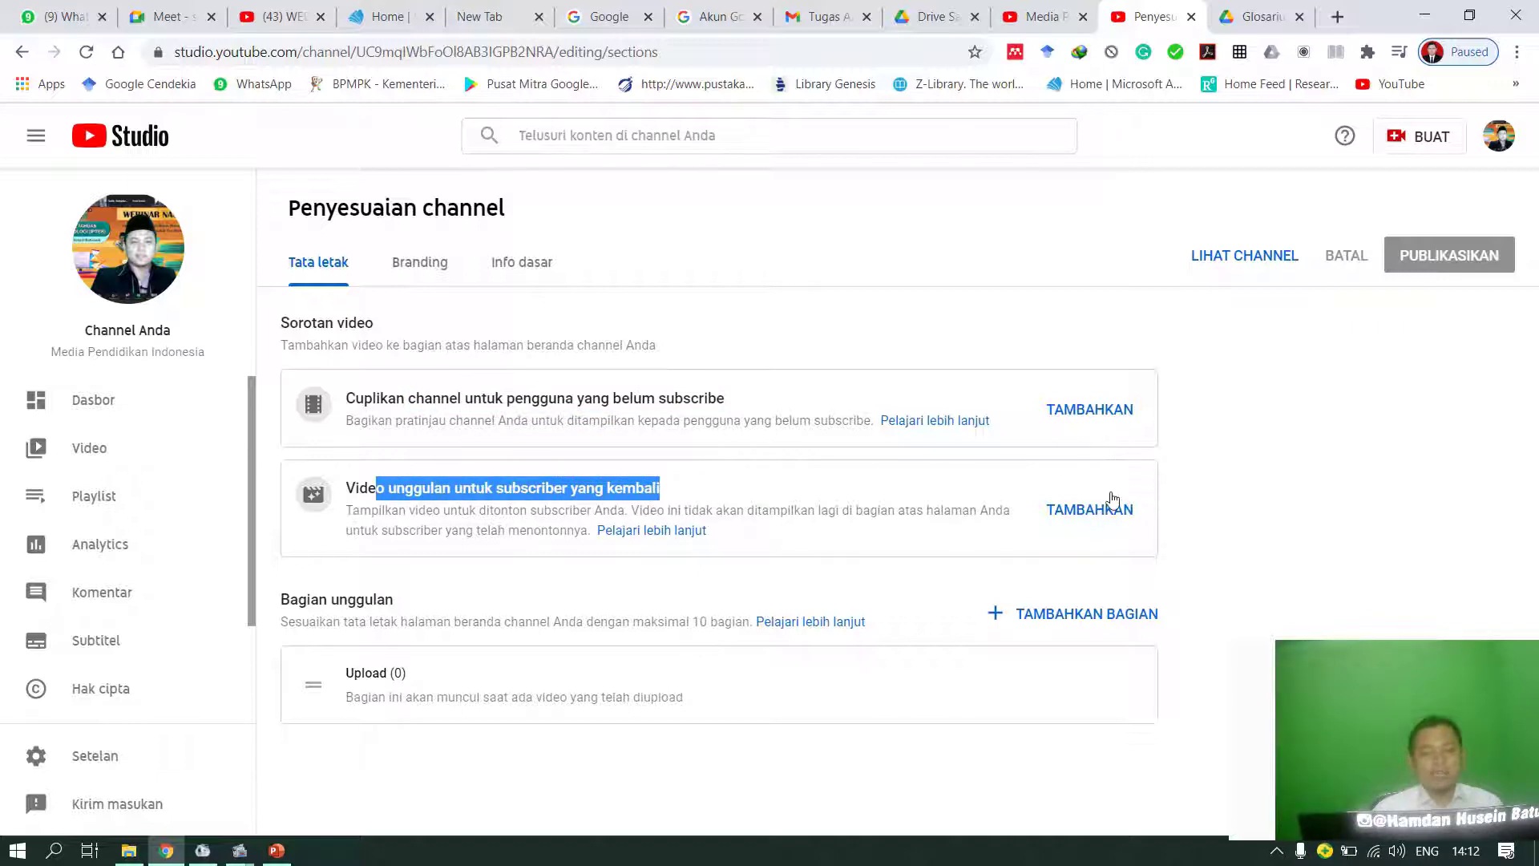
Step: Open the channel's branding settings and review the profile picture, banner image and video watermark sections
{"action": "left_click", "coordinate": [417, 264]}
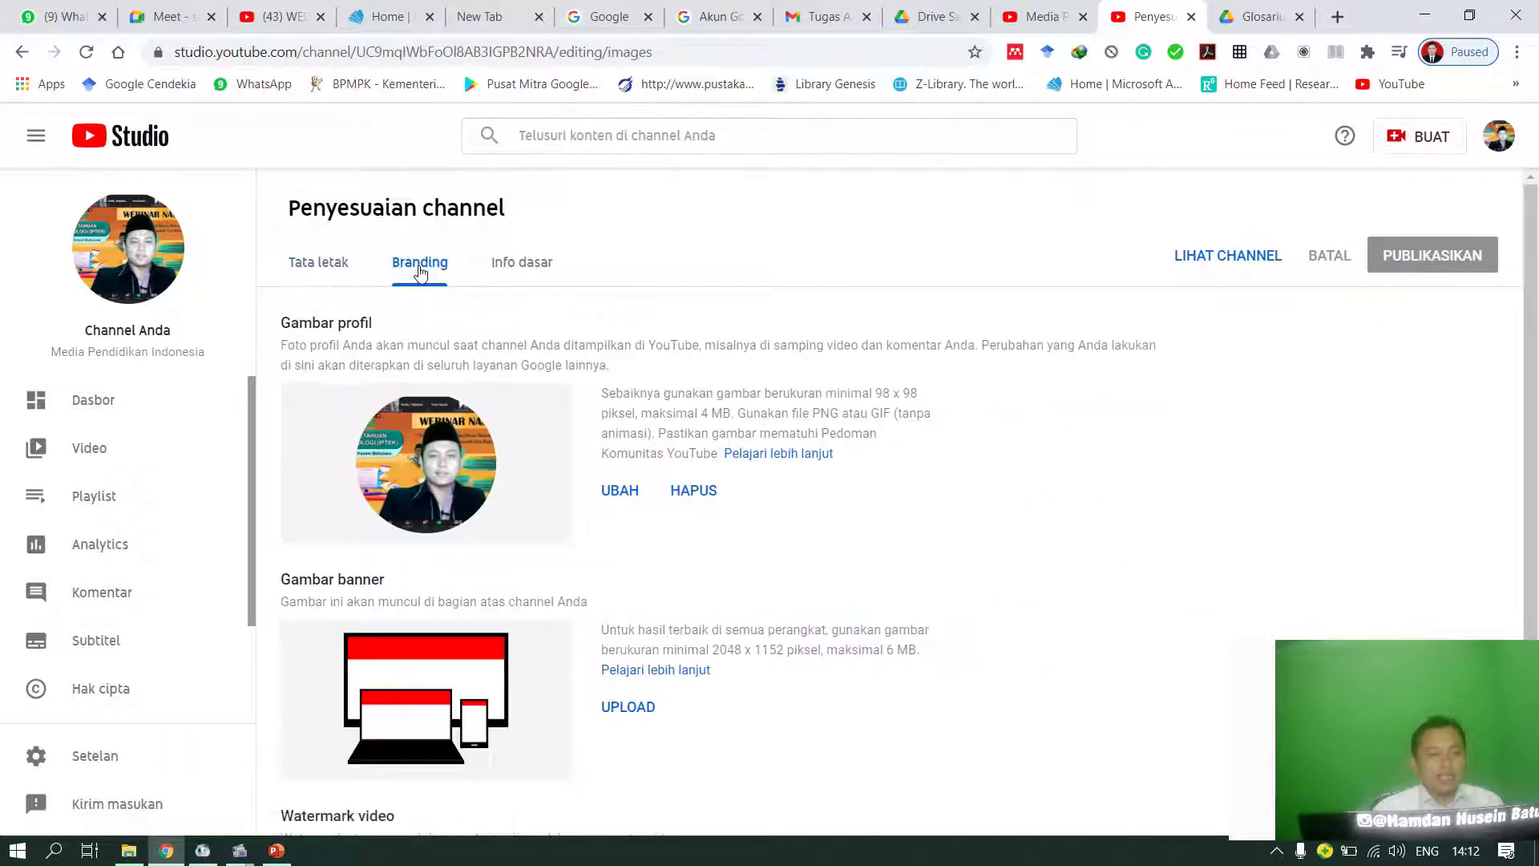
{"action": "scroll", "coordinate": [431, 485], "scroll_direction": "down", "scroll_amount": 1}
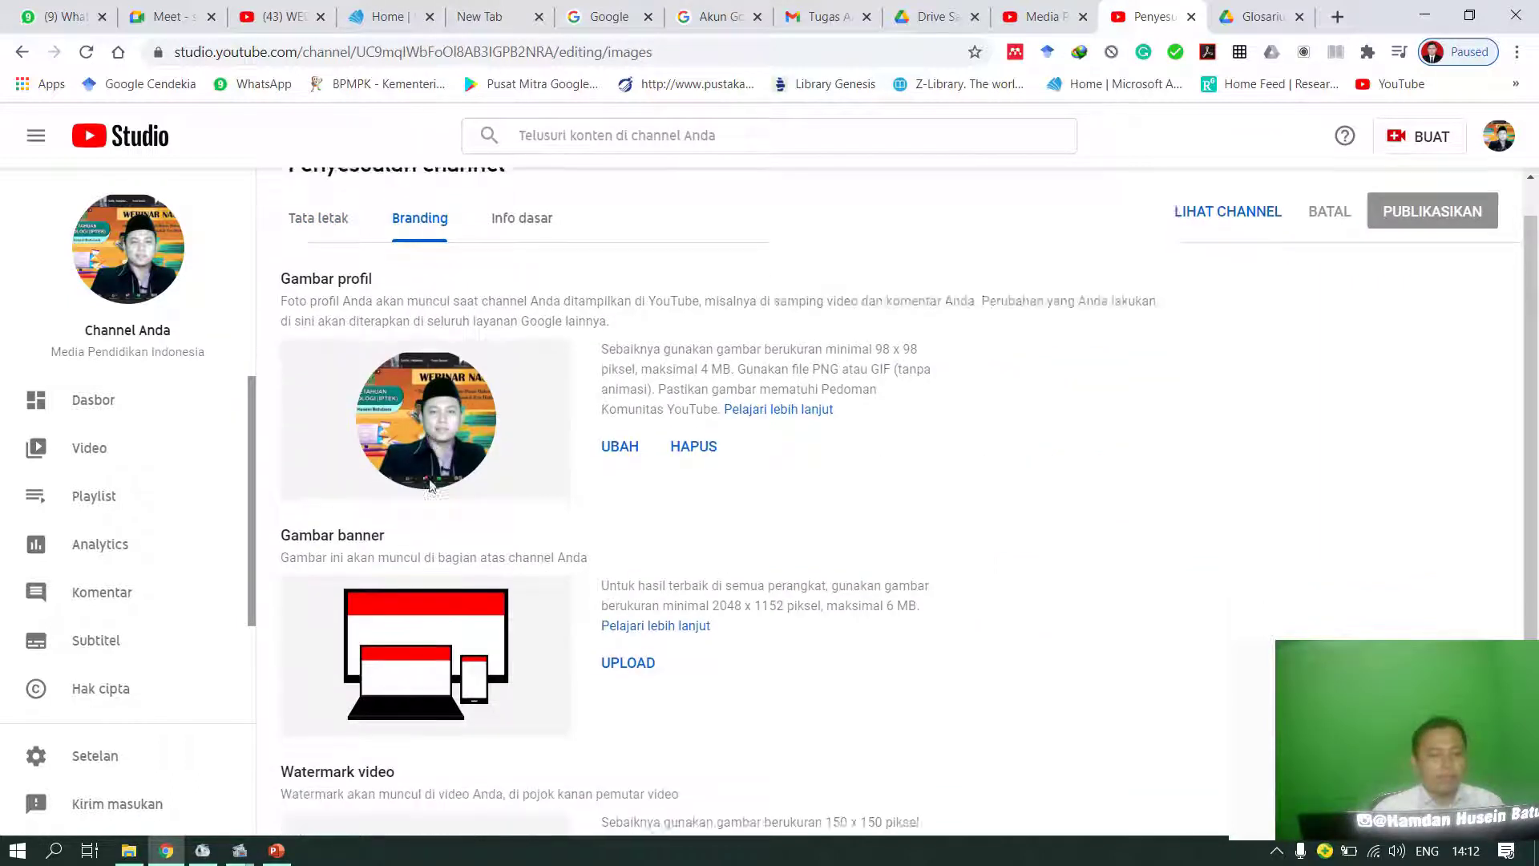
{"action": "scroll", "coordinate": [376, 481], "scroll_direction": "up", "scroll_amount": 1}
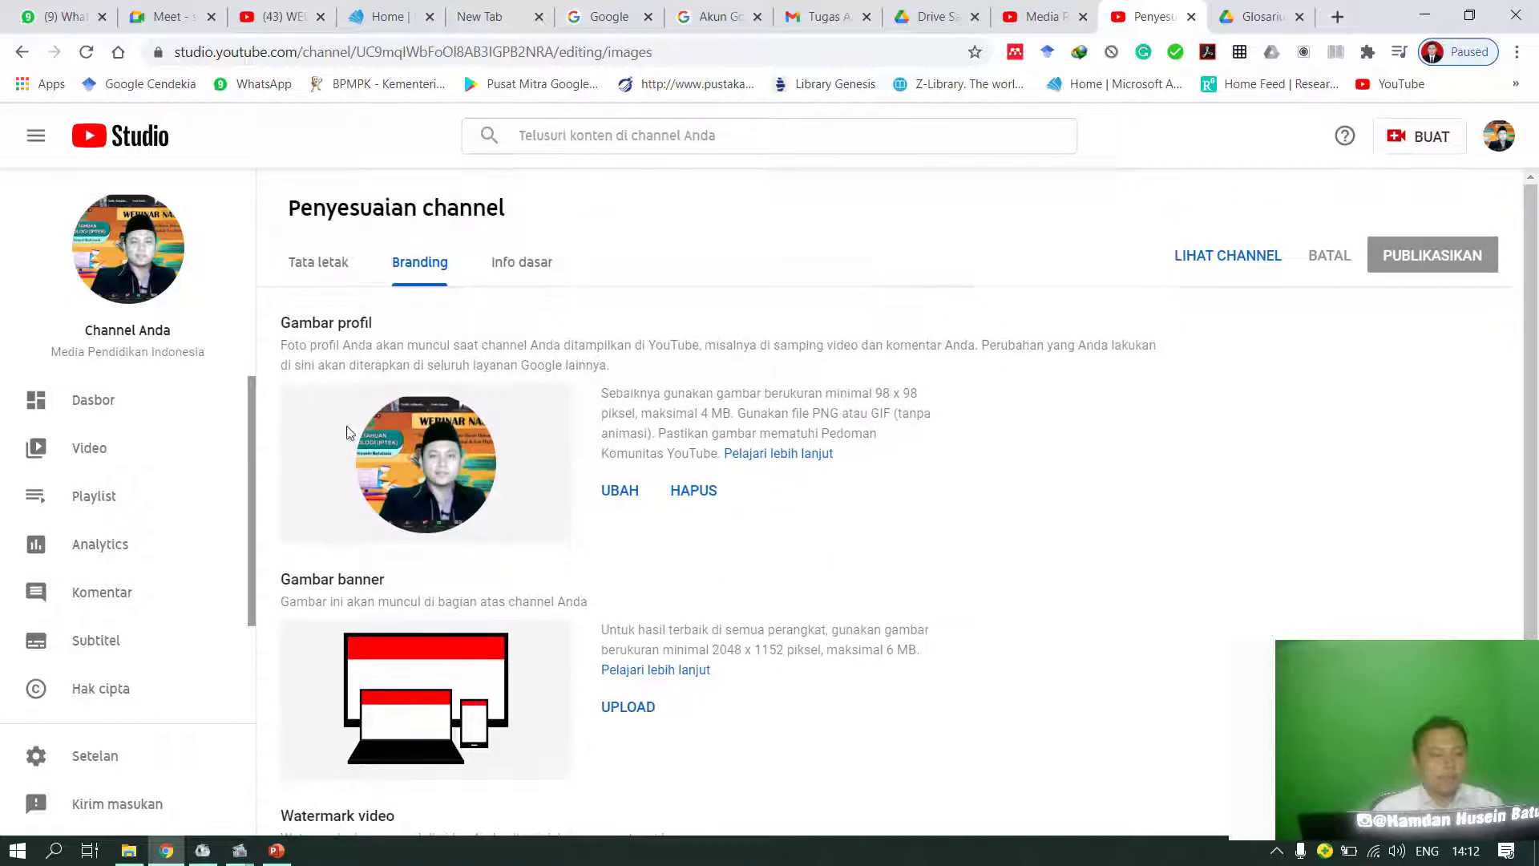
{"action": "scroll", "coordinate": [407, 481], "scroll_direction": "down", "scroll_amount": 2}
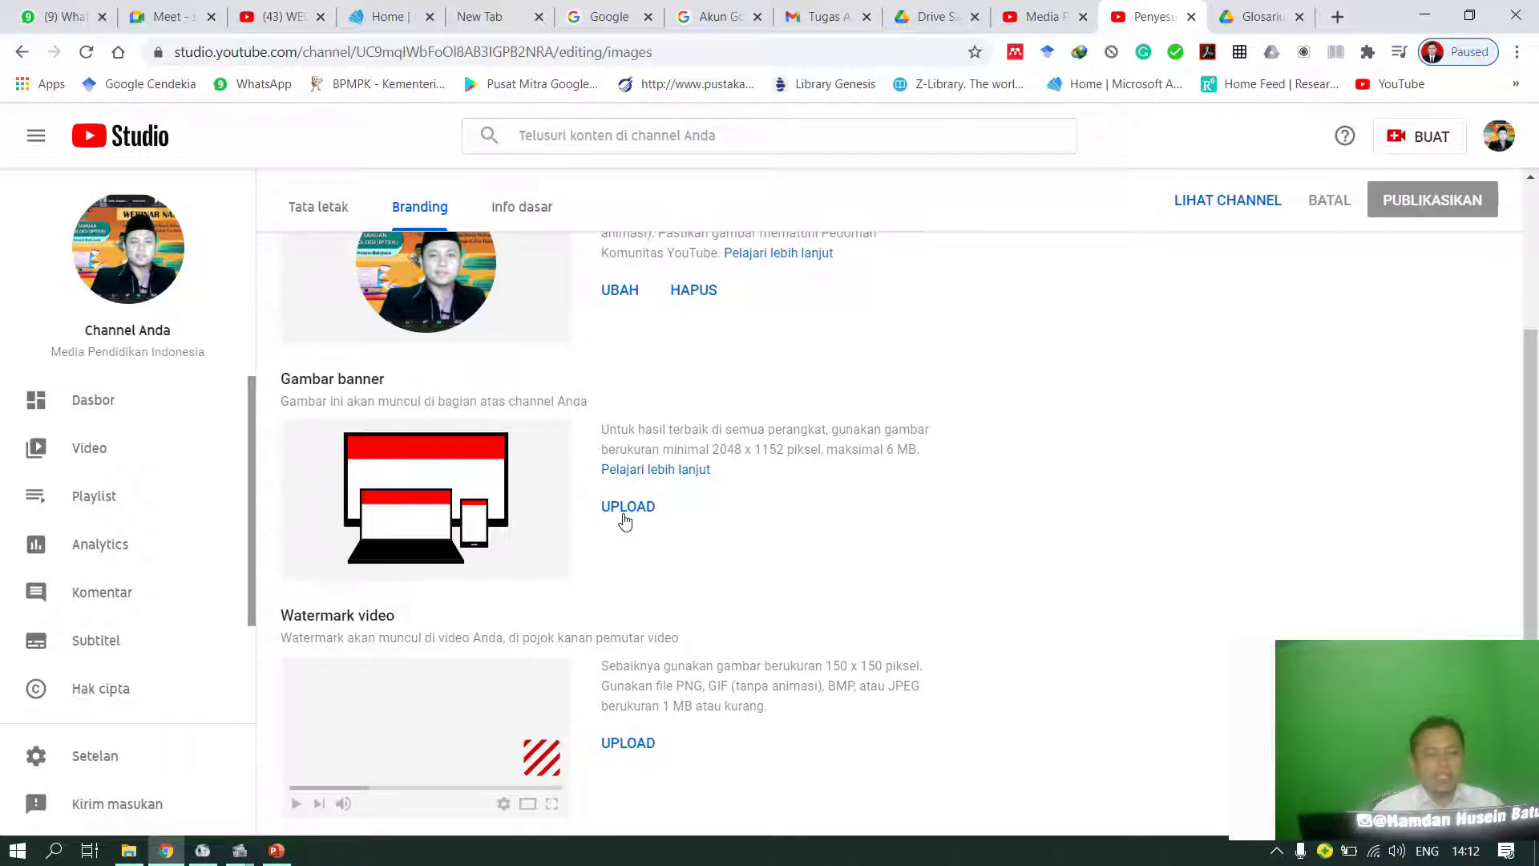
{"action": "scroll", "coordinate": [625, 521], "scroll_direction": "up", "scroll_amount": 2}
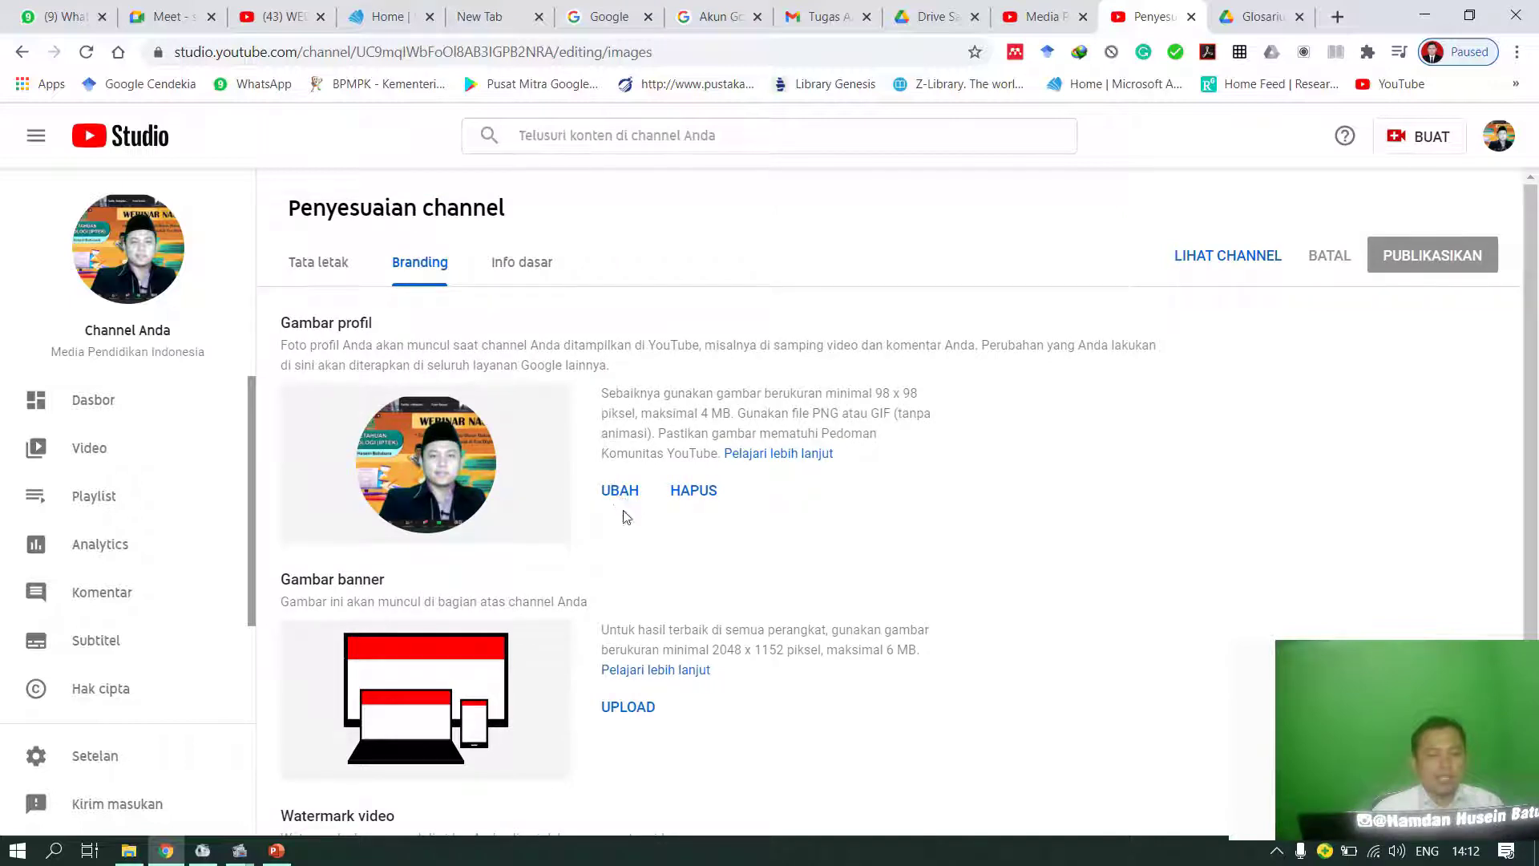
{"action": "scroll", "coordinate": [625, 507], "scroll_direction": "down", "scroll_amount": 1}
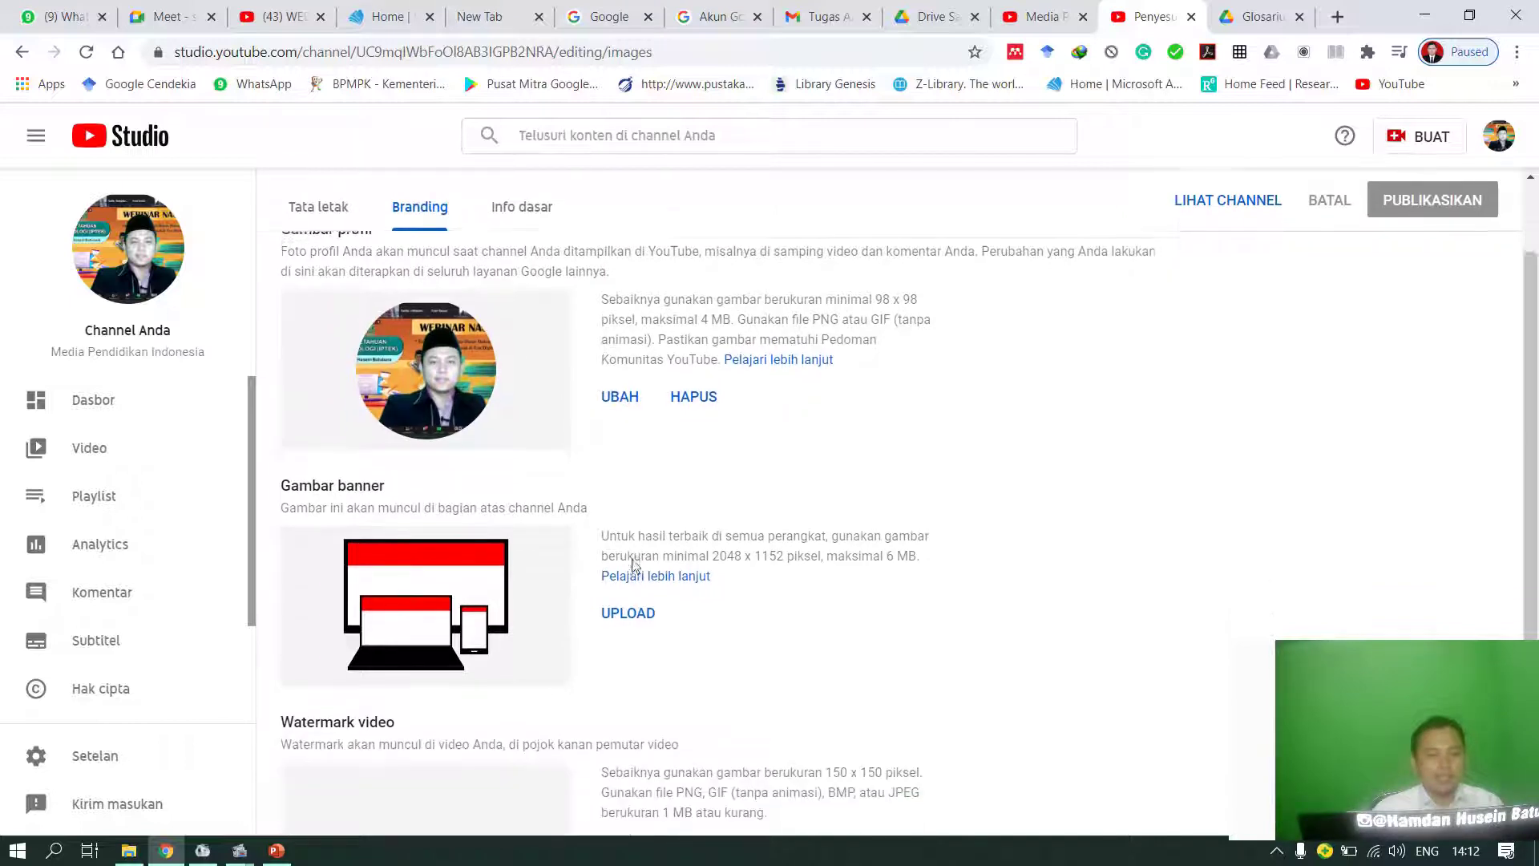
Step: Try to upload the katalog image from the "MATERI 16 17 OKTOBER 2020 UIN SEMARANG" folder as the channel banner
{"action": "left_click", "coordinate": [626, 611]}
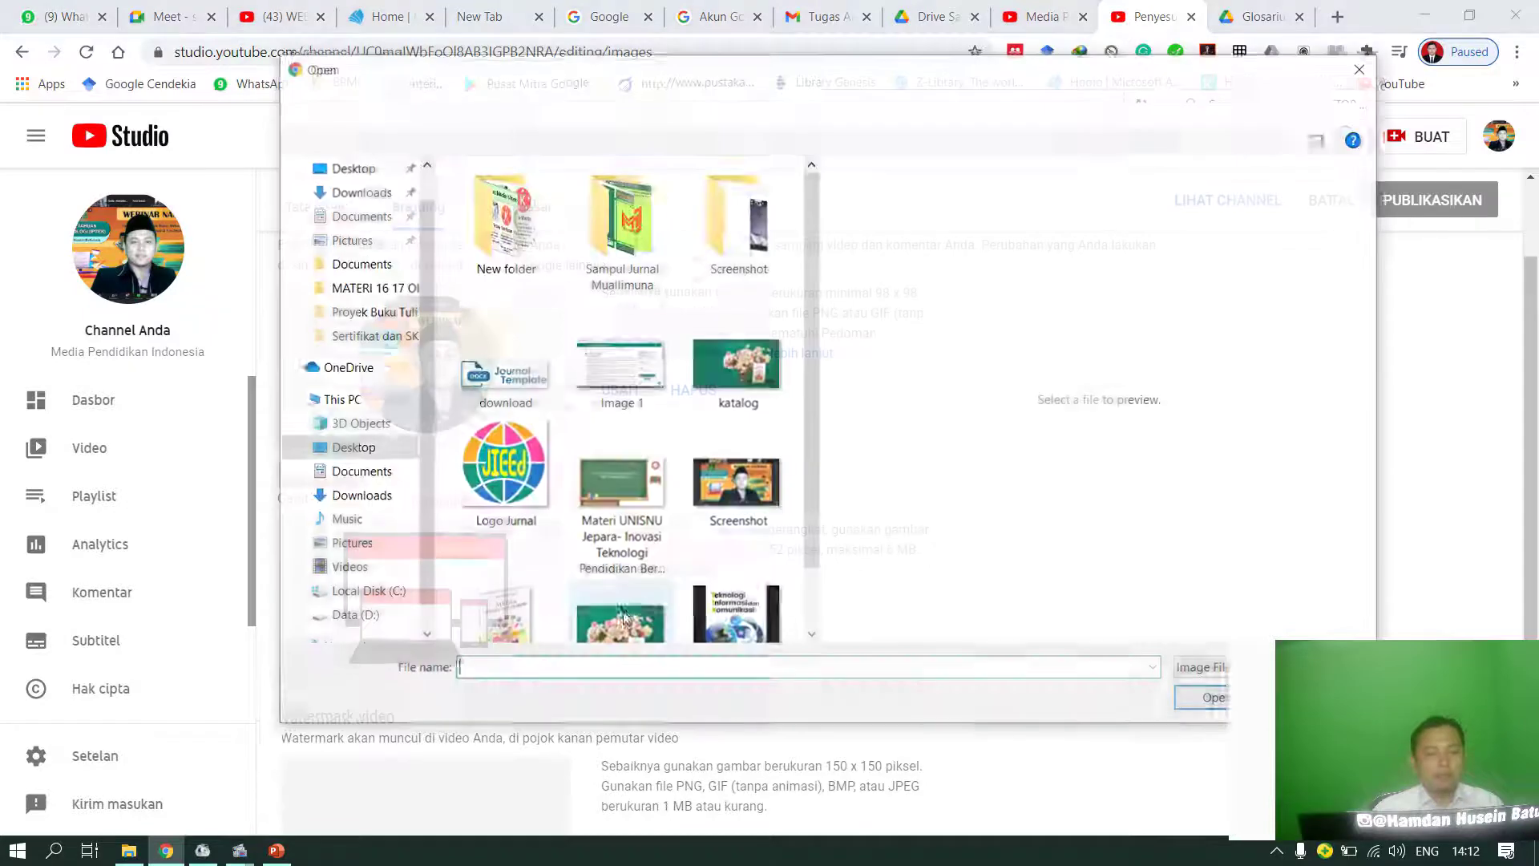
{"action": "scroll", "coordinate": [649, 575], "scroll_direction": "down", "scroll_amount": 1}
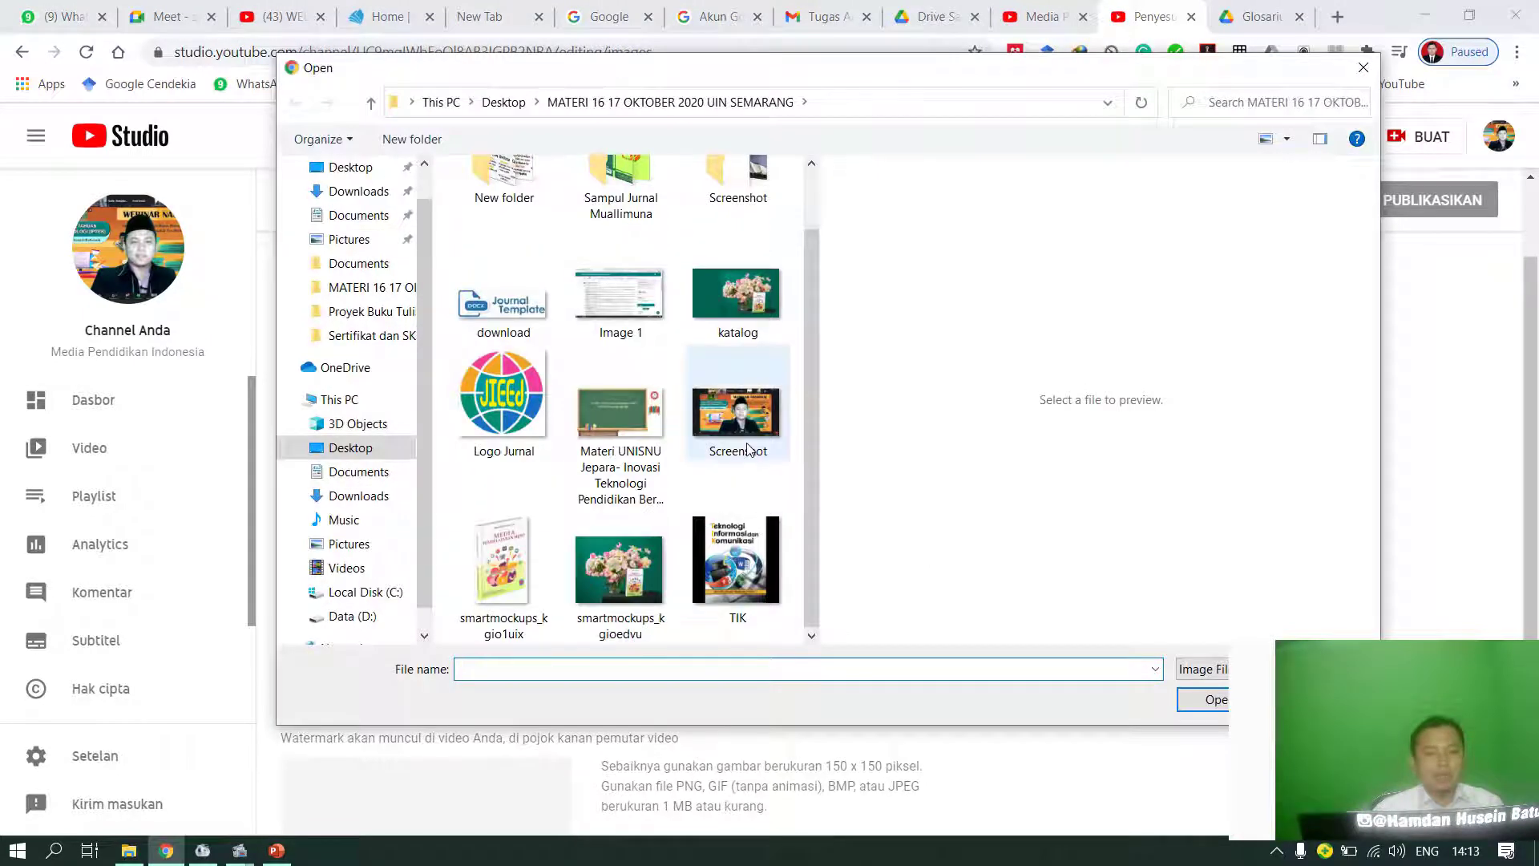
{"action": "left_click", "coordinate": [747, 321]}
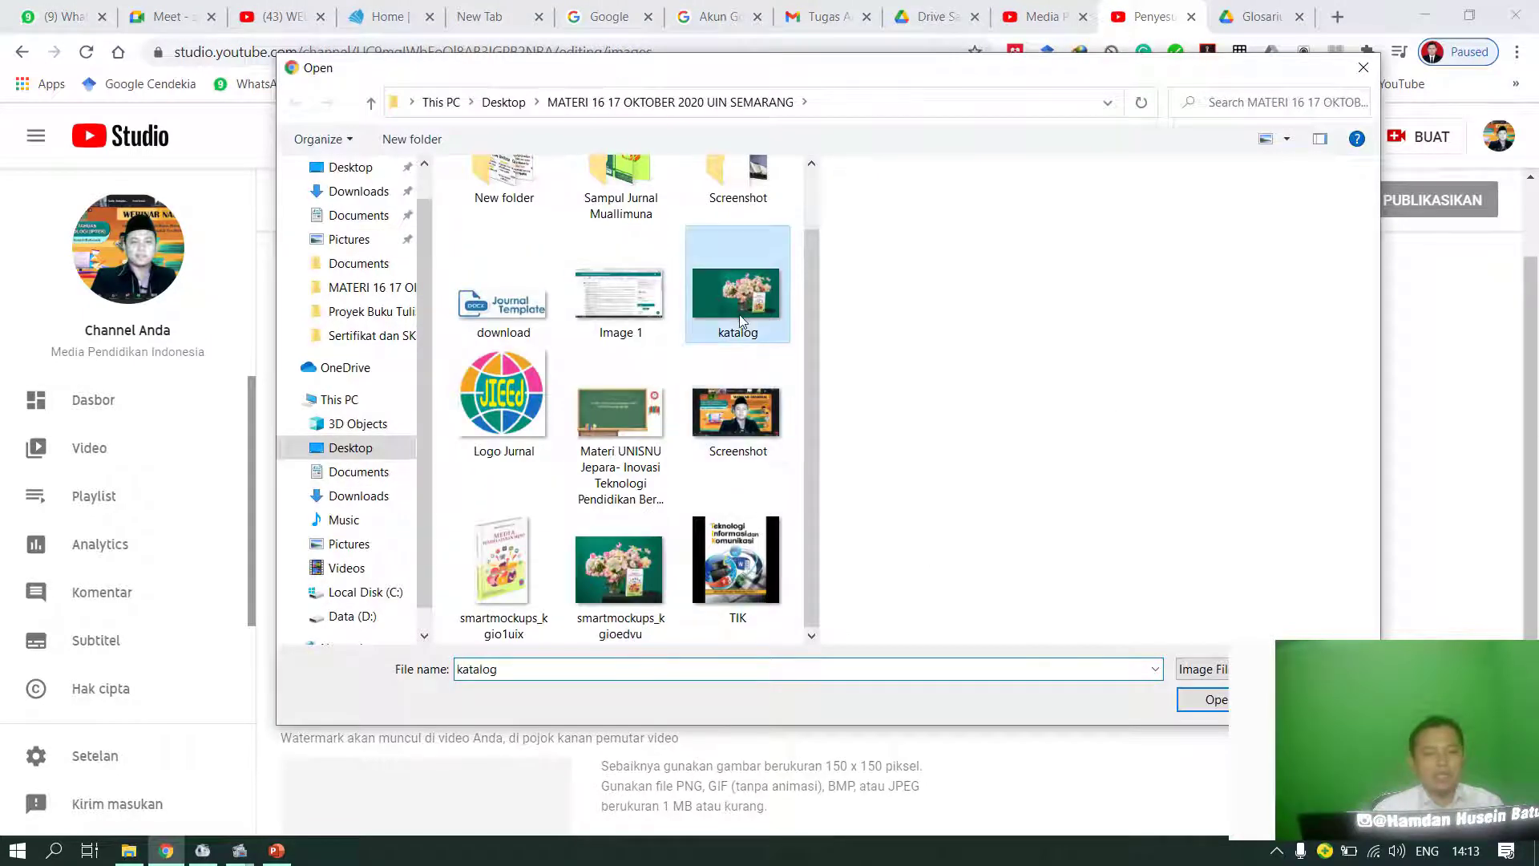
{"action": "double_click", "coordinate": [752, 321]}
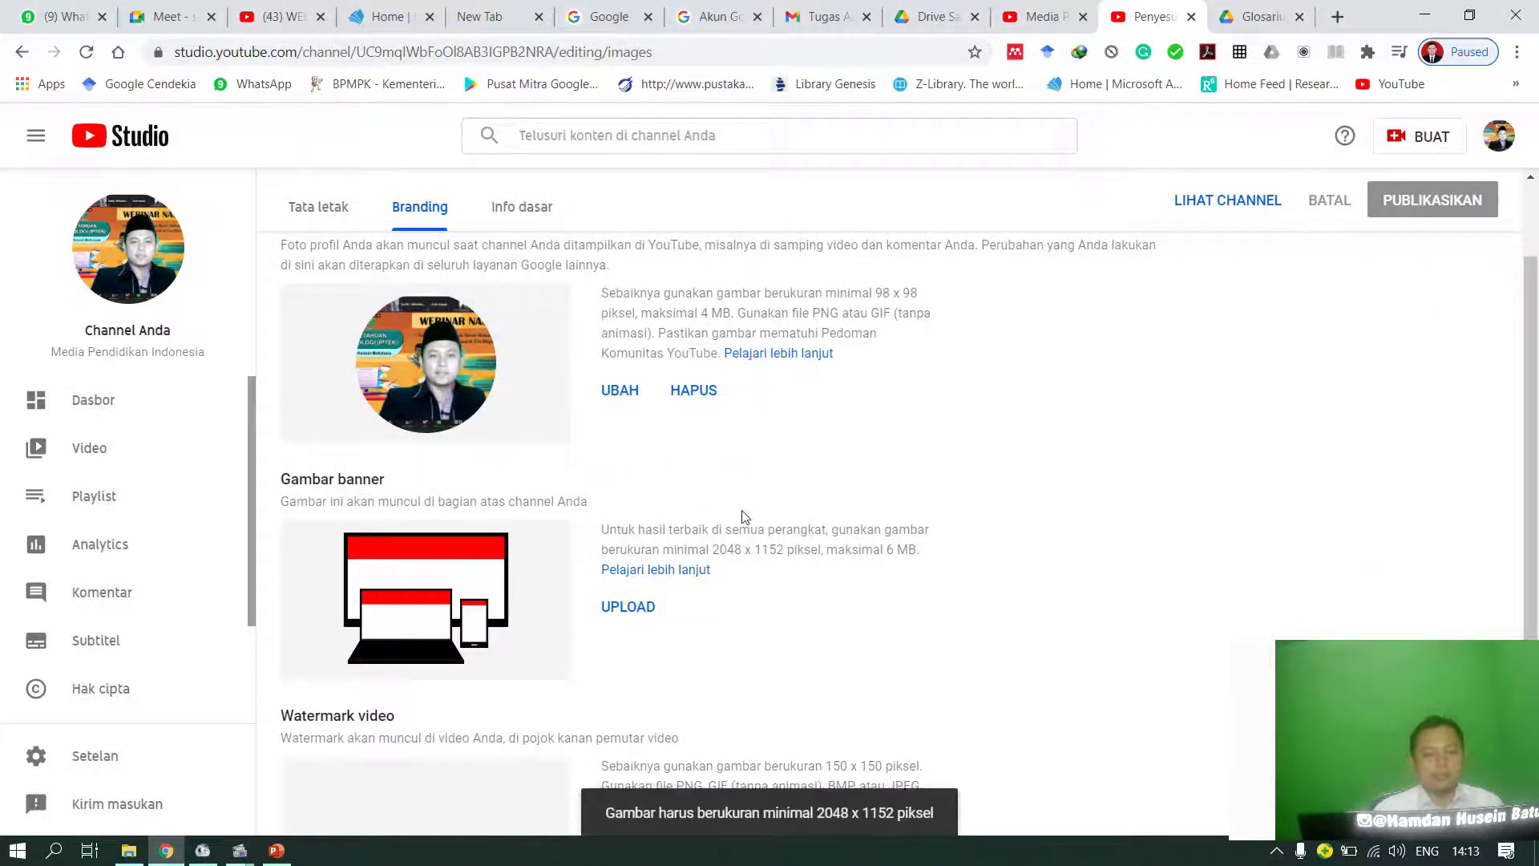
Step: Check the minimum pixel dimensions and maximum file size required for the banner image
{"action": "scroll", "coordinate": [745, 517], "scroll_direction": "down", "scroll_amount": 1}
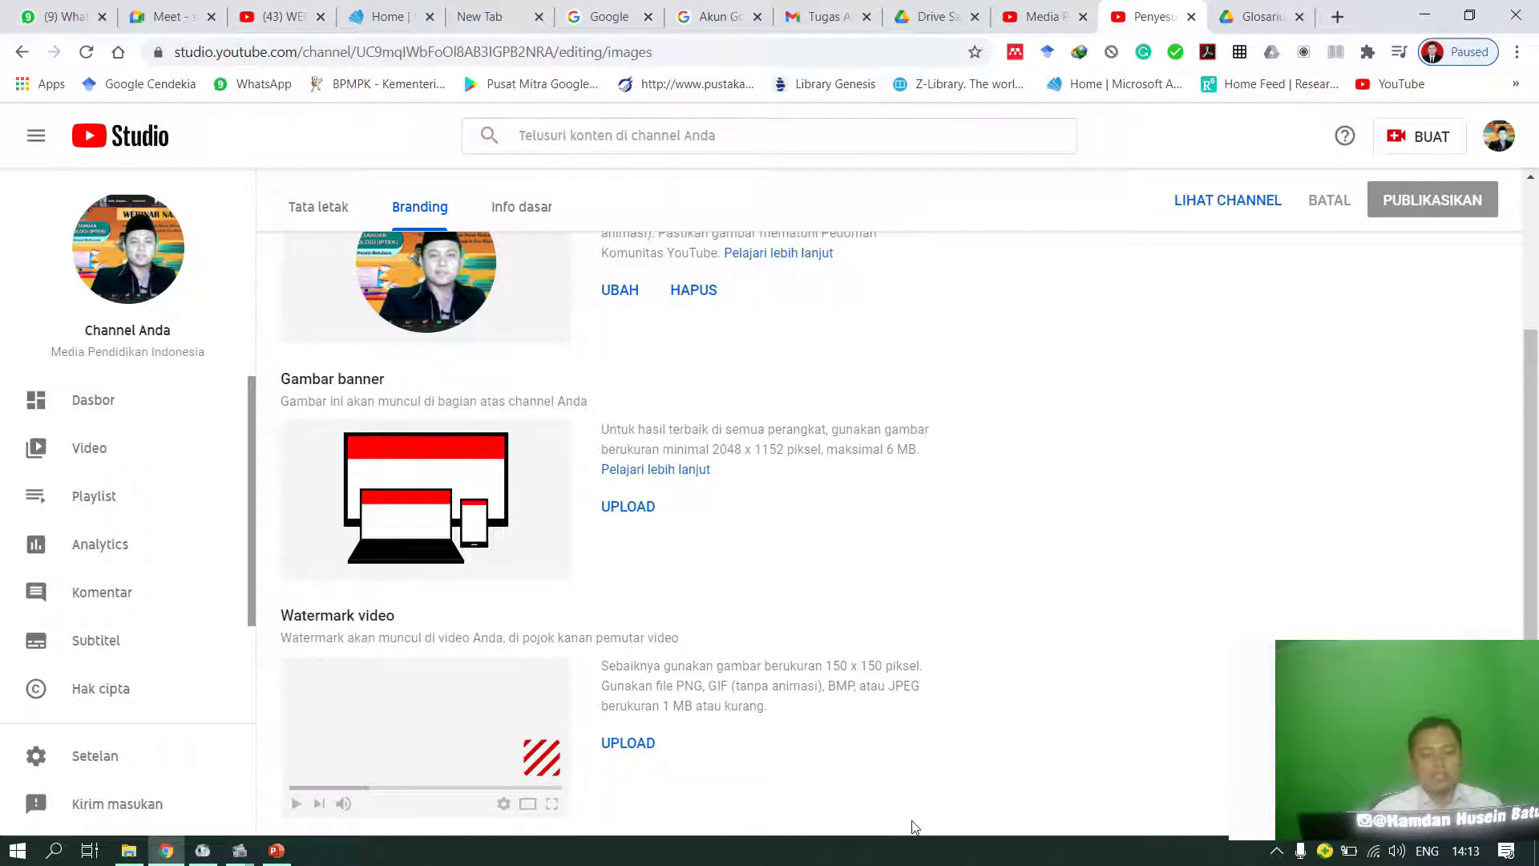
{"action": "left_click_drag", "start_coordinate": [709, 447], "coordinate": [790, 451]}
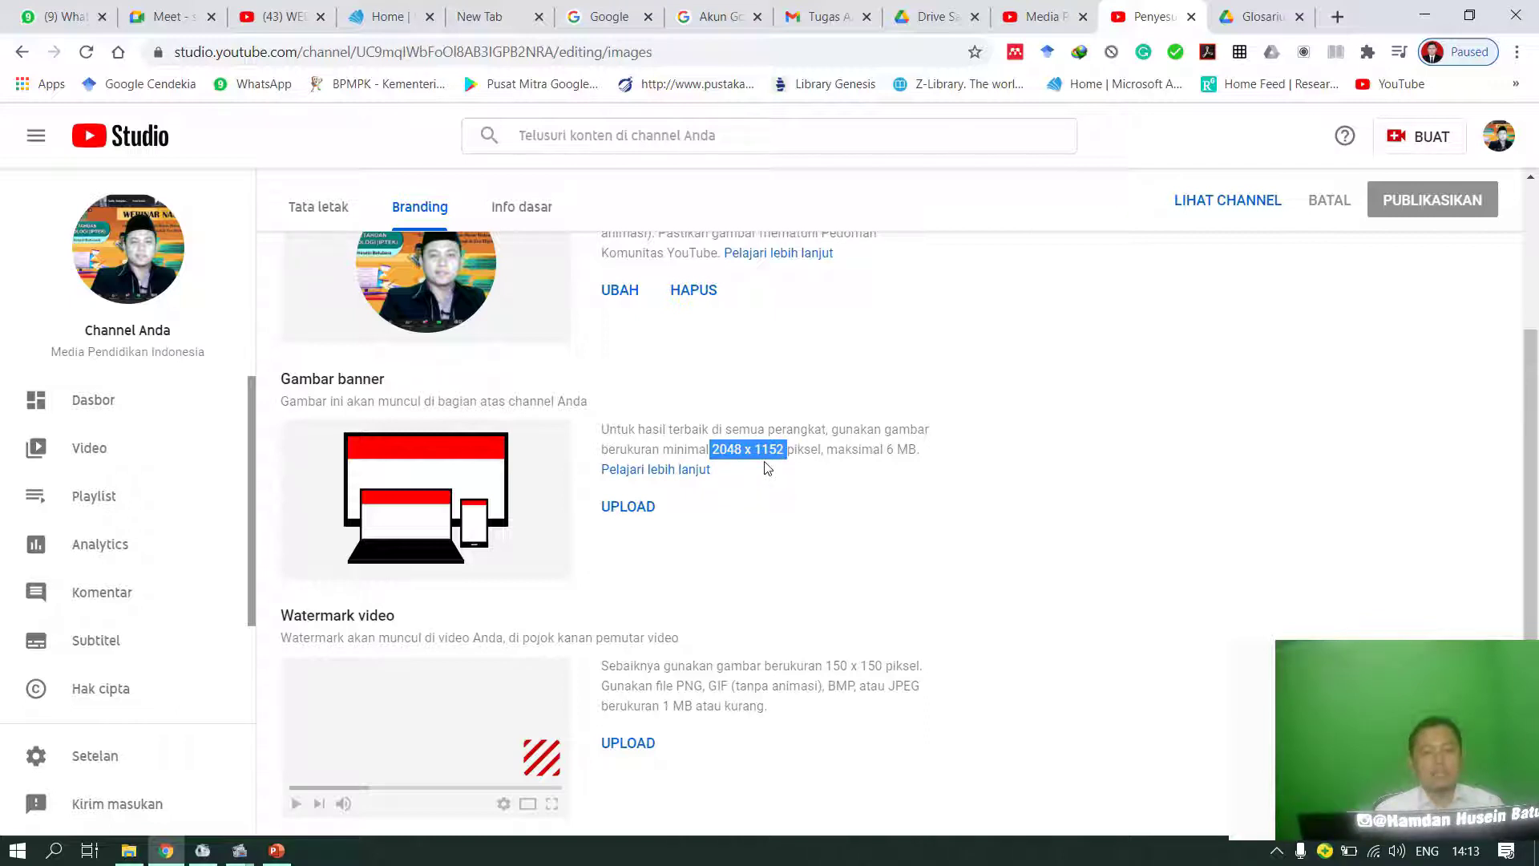
{"action": "left_click_drag", "start_coordinate": [826, 449], "coordinate": [919, 452]}
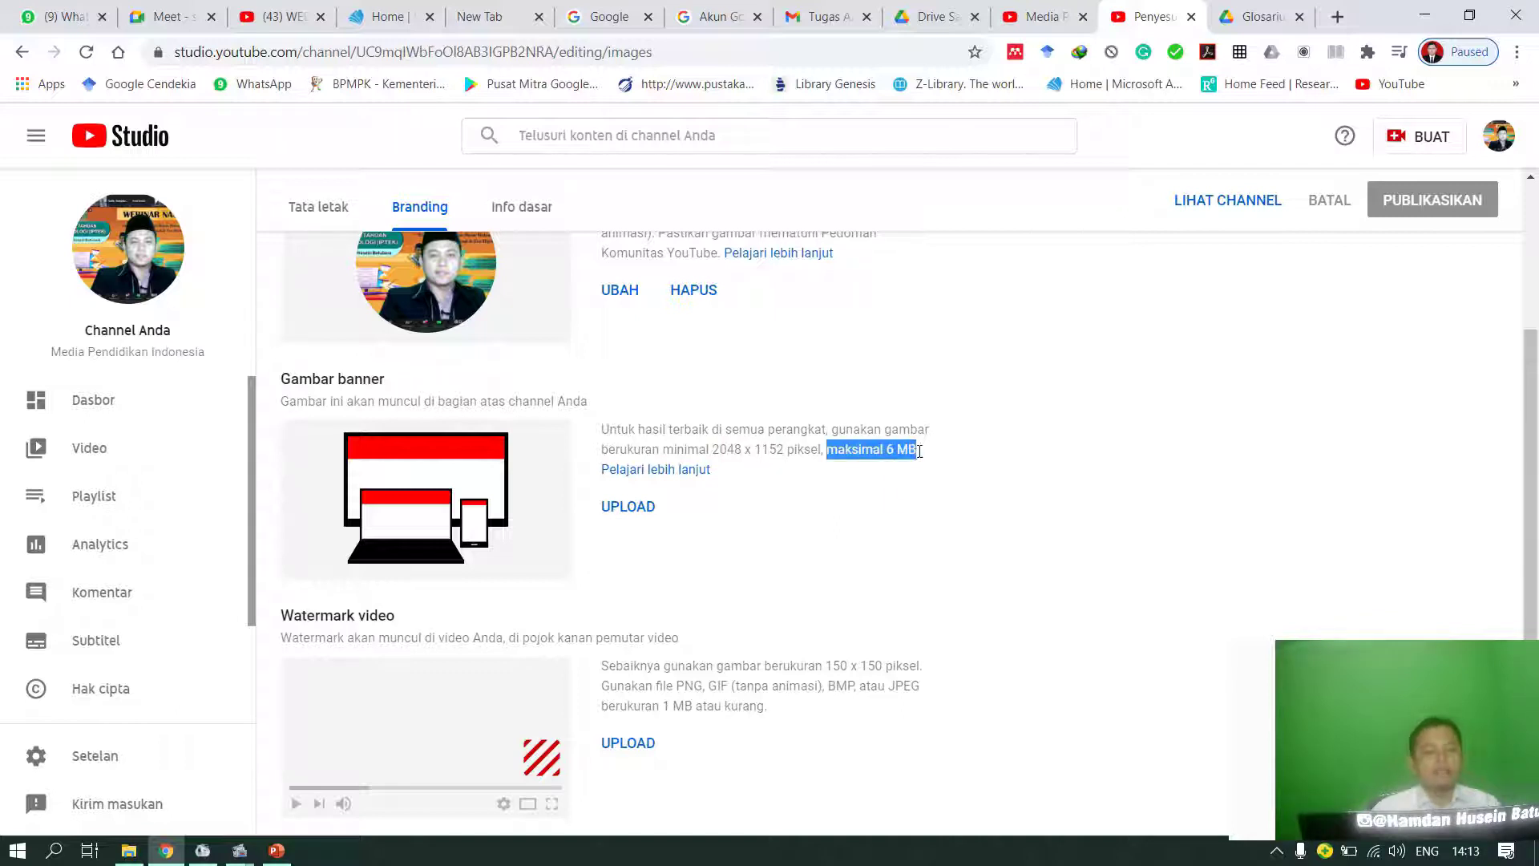
Step: Start another banner image upload and browse to the FOTO folder inside MULTIMEDIA on the Data (D:) drive
{"action": "left_click", "coordinate": [629, 516]}
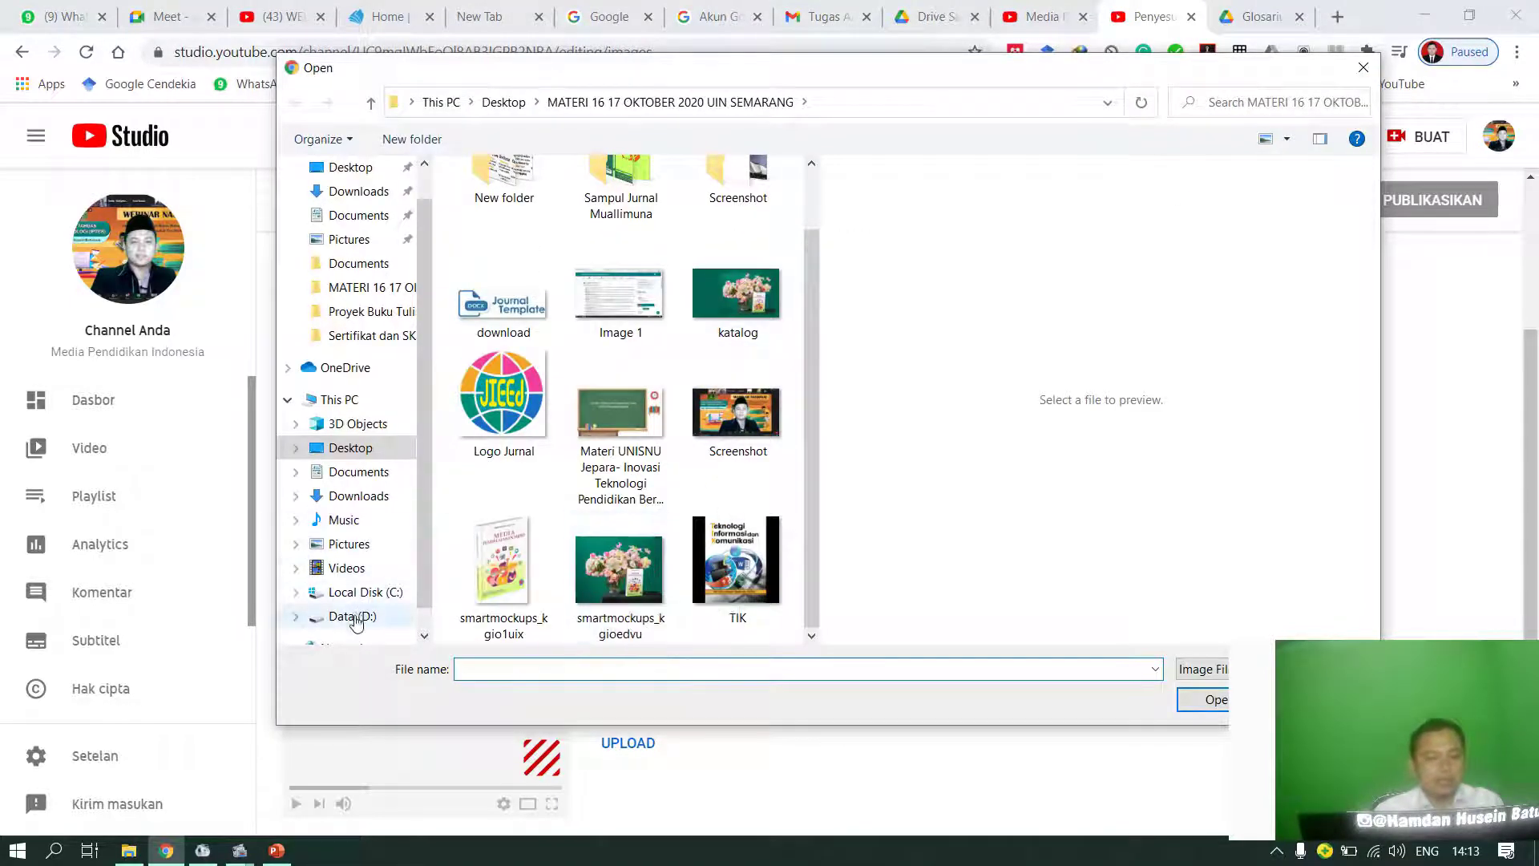
{"action": "left_click", "coordinate": [345, 615]}
{"action": "double_click", "coordinate": [716, 485]}
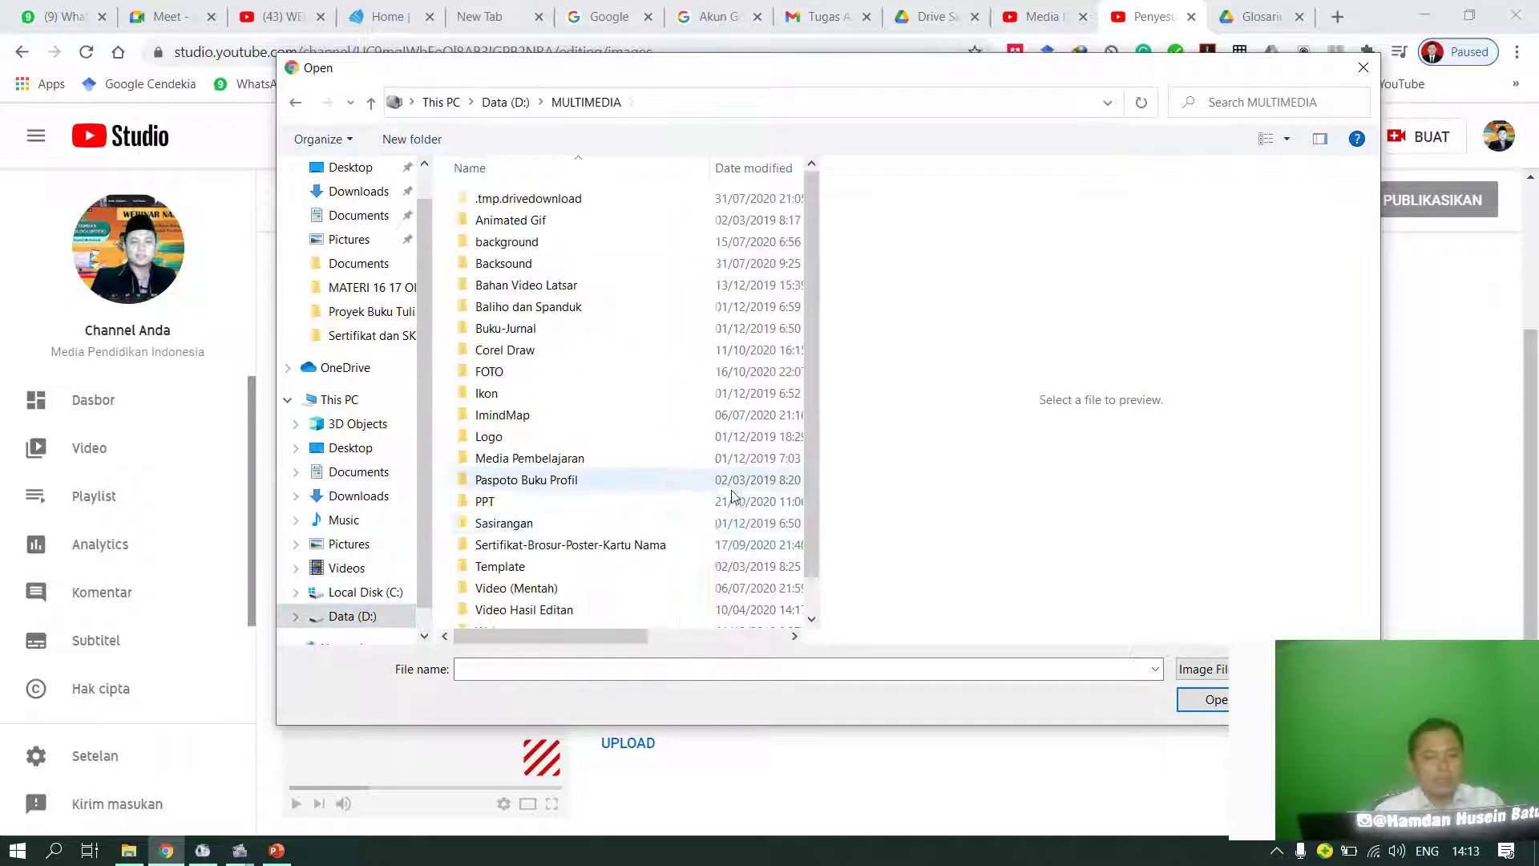
{"action": "left_click", "coordinate": [506, 377]}
{"action": "double_click", "coordinate": [506, 374]}
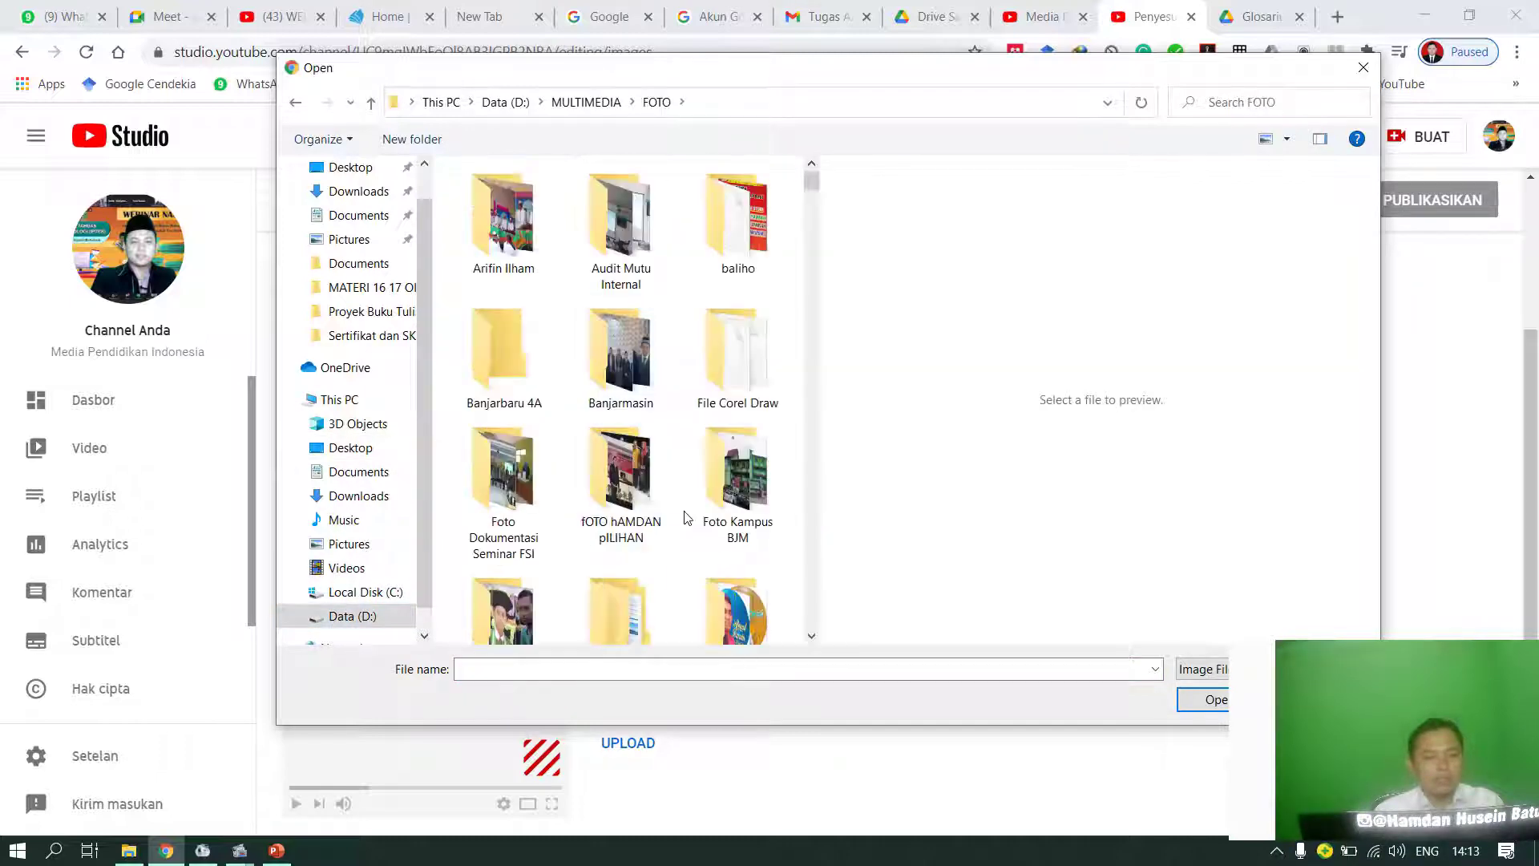
Step: Find the "Papan Nama Uniska 5x3 meter" image in the FOTO folder and try to upload it as the channel banner
{"action": "scroll", "coordinate": [687, 528], "scroll_direction": "down", "scroll_amount": 5}
{"action": "scroll", "coordinate": [687, 528], "scroll_direction": "down", "scroll_amount": 10}
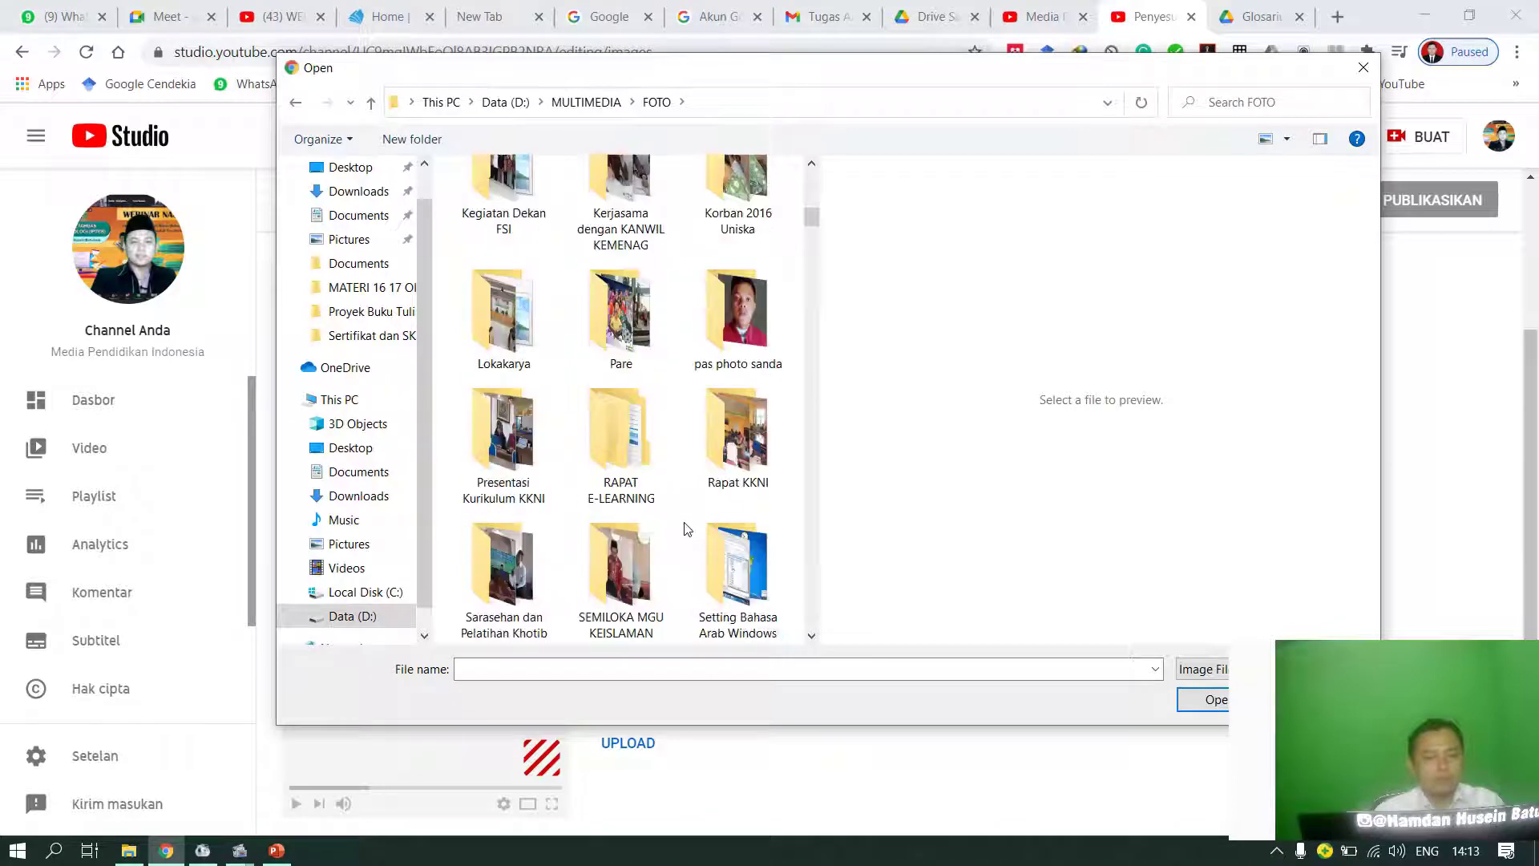
{"action": "scroll", "coordinate": [687, 528], "scroll_direction": "down", "scroll_amount": 3}
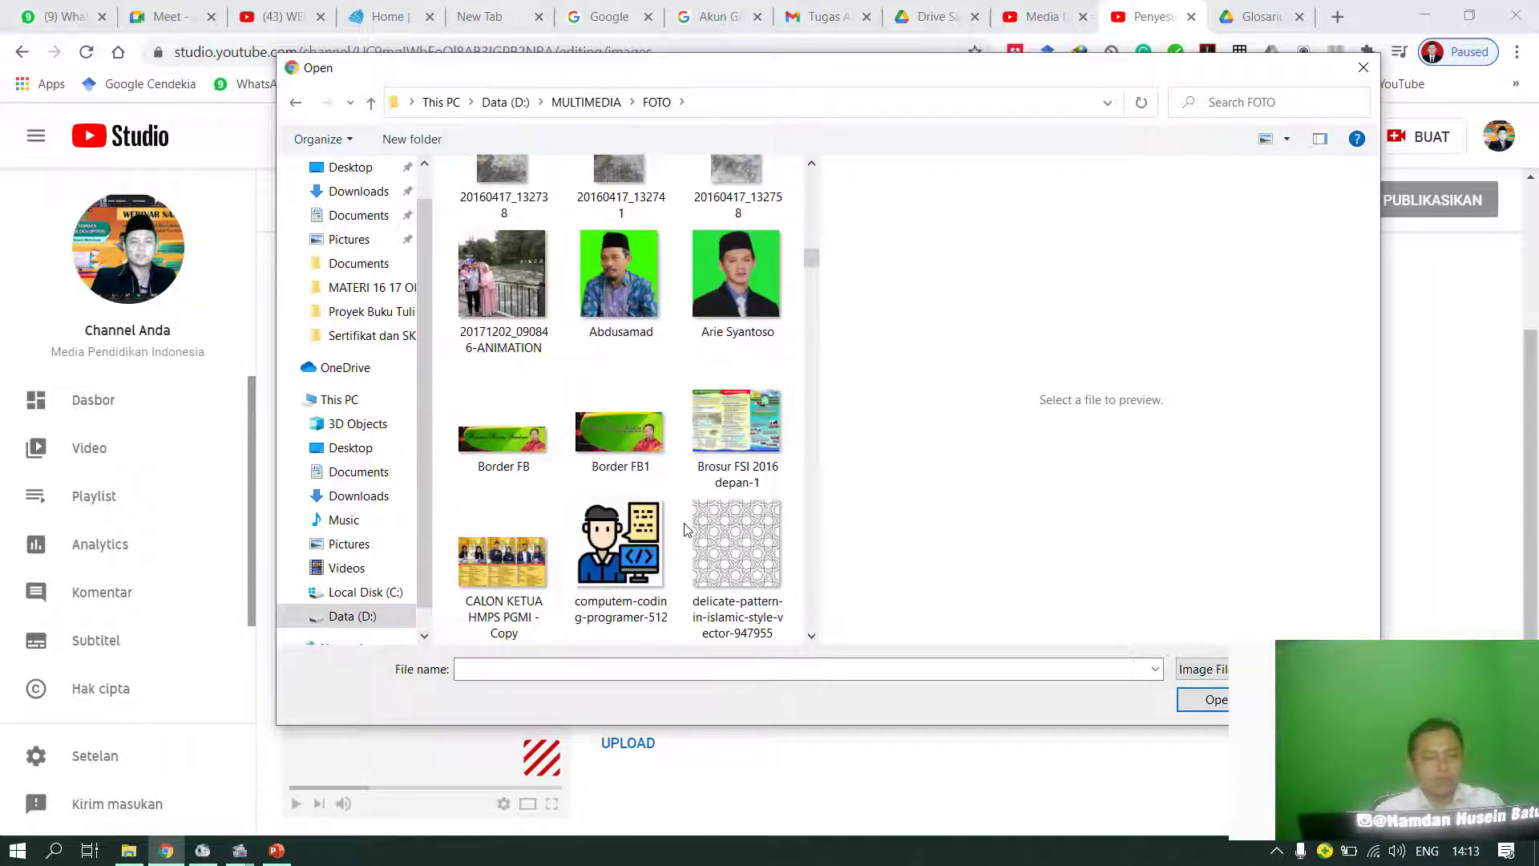
{"action": "scroll", "coordinate": [687, 529], "scroll_direction": "down", "scroll_amount": 10}
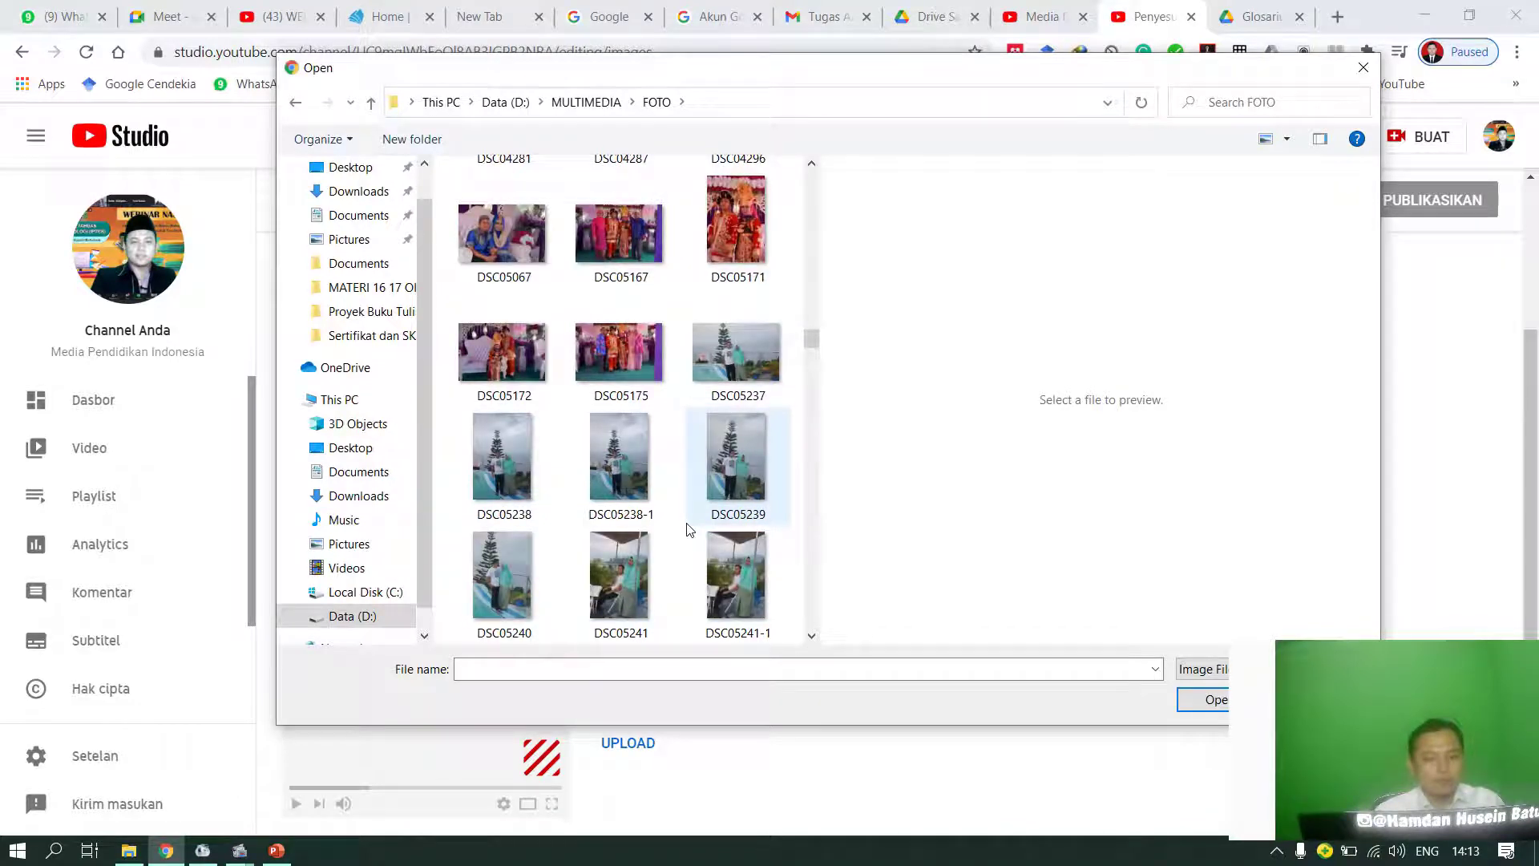
{"action": "scroll", "coordinate": [710, 537], "scroll_direction": "down", "scroll_amount": 10}
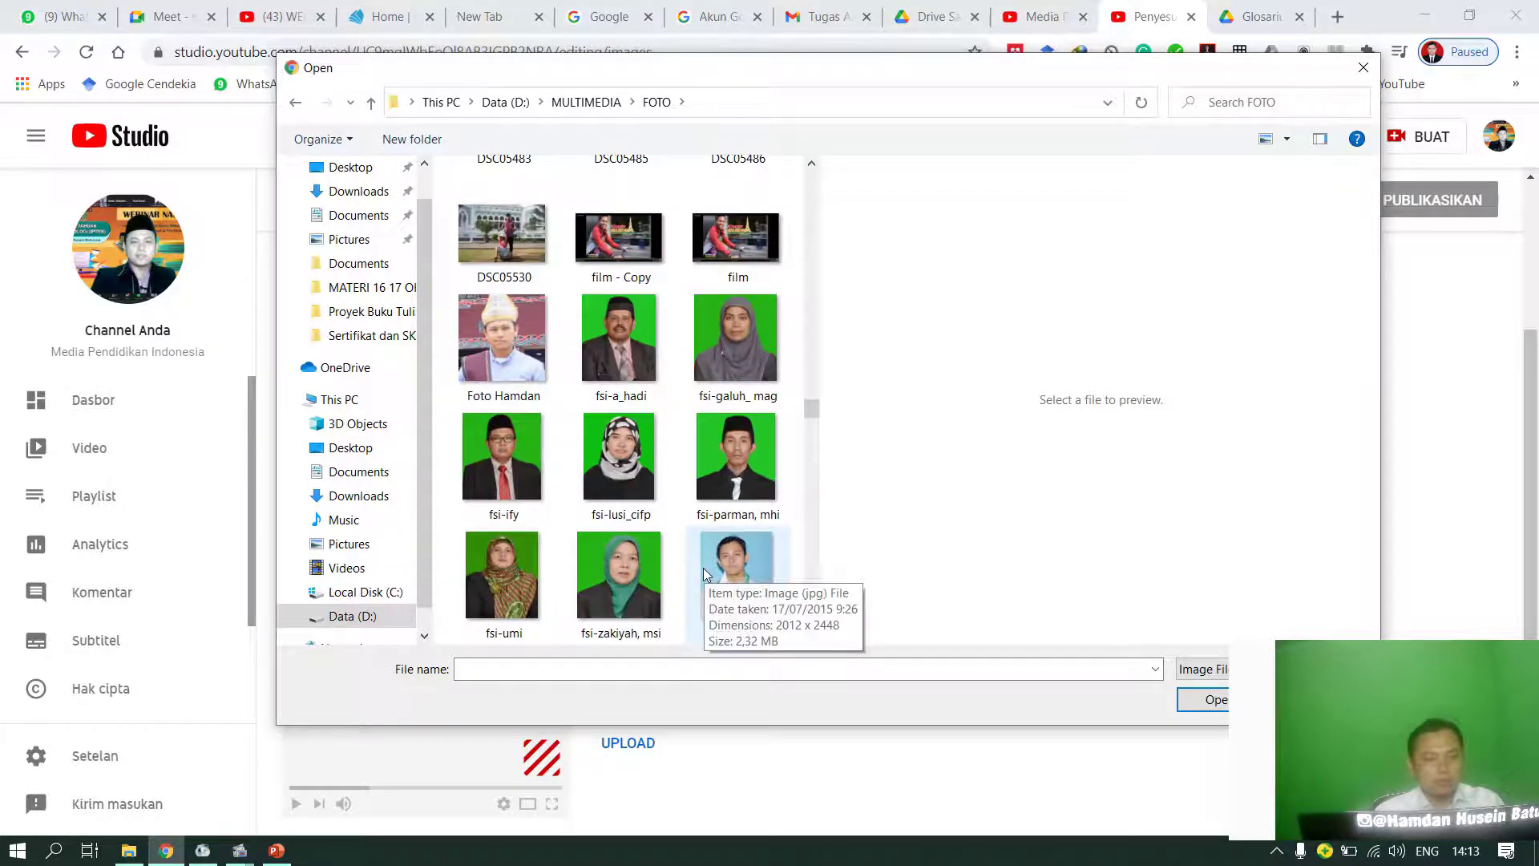
{"action": "scroll", "coordinate": [703, 568], "scroll_direction": "up", "scroll_amount": 3}
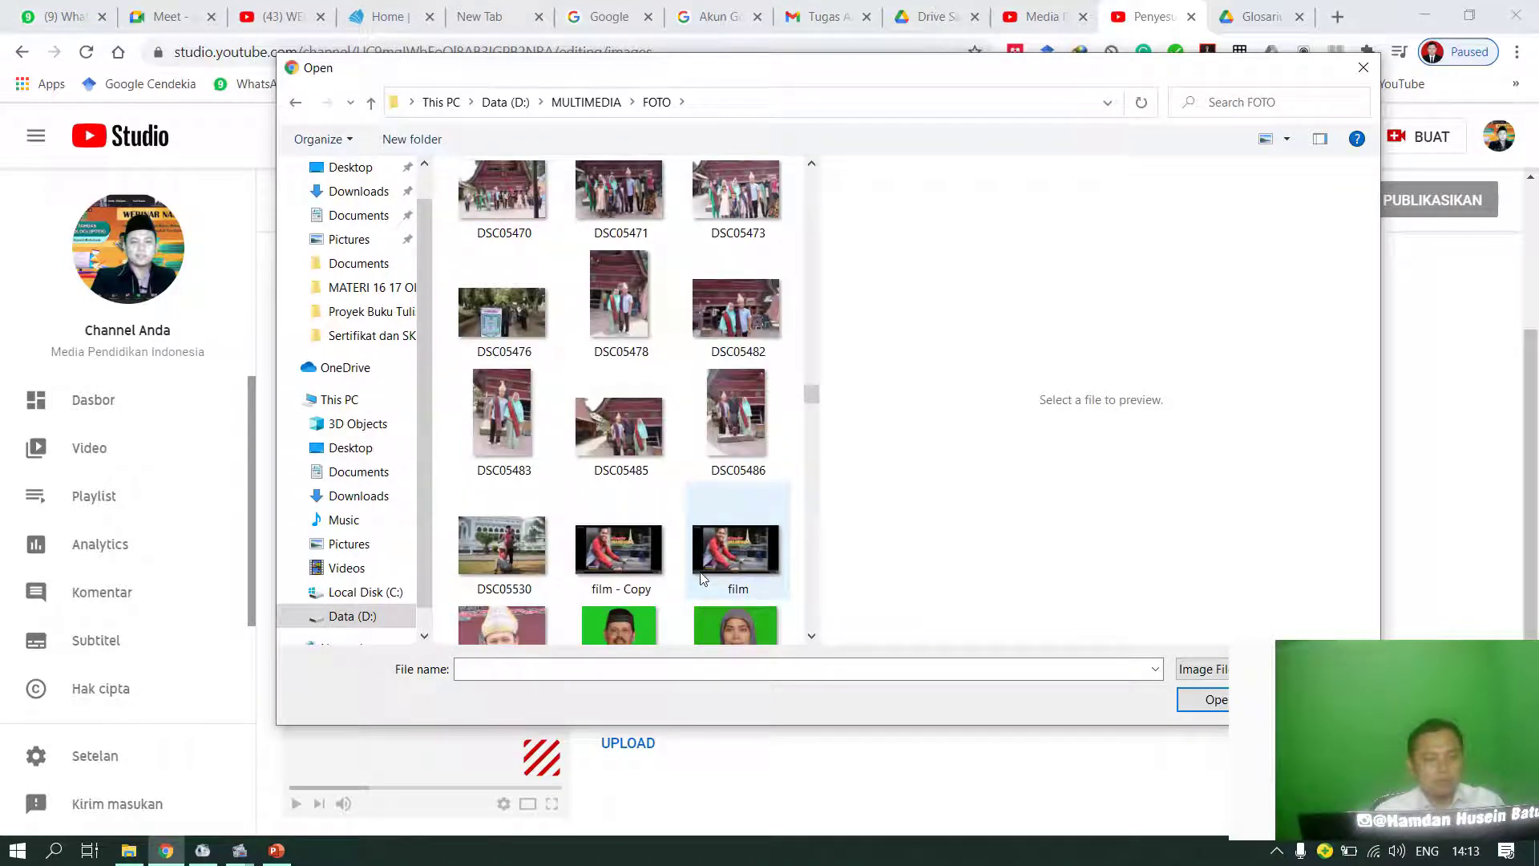
{"action": "scroll", "coordinate": [703, 577], "scroll_direction": "down", "scroll_amount": 5}
{"action": "scroll", "coordinate": [703, 578], "scroll_direction": "down", "scroll_amount": 5}
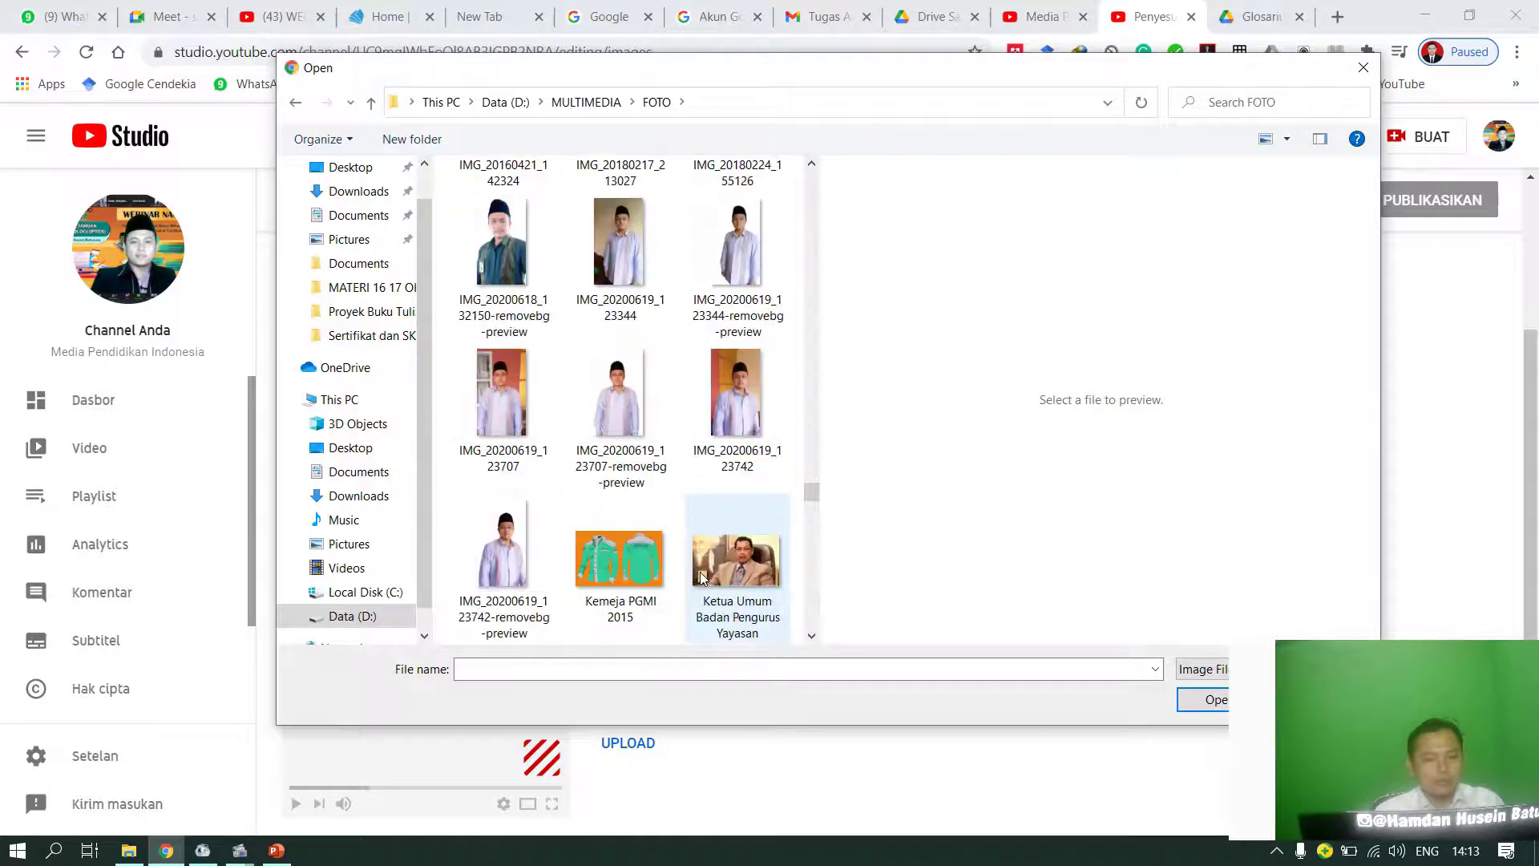
{"action": "scroll", "coordinate": [703, 577], "scroll_direction": "down", "scroll_amount": 5}
{"action": "scroll", "coordinate": [703, 577], "scroll_direction": "down", "scroll_amount": 5}
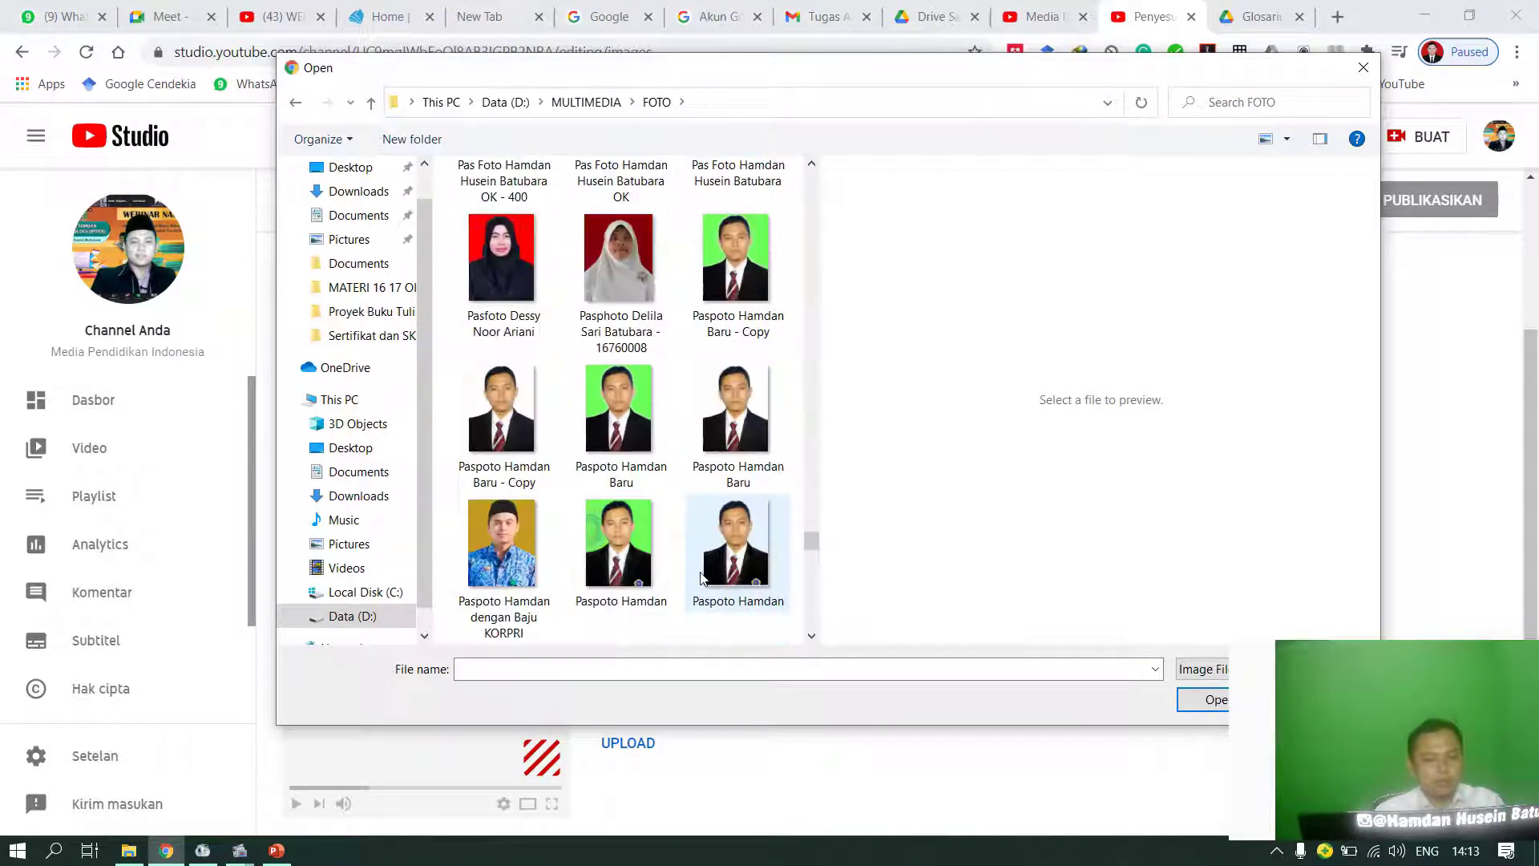
{"action": "scroll", "coordinate": [703, 577], "scroll_direction": "up", "scroll_amount": 3}
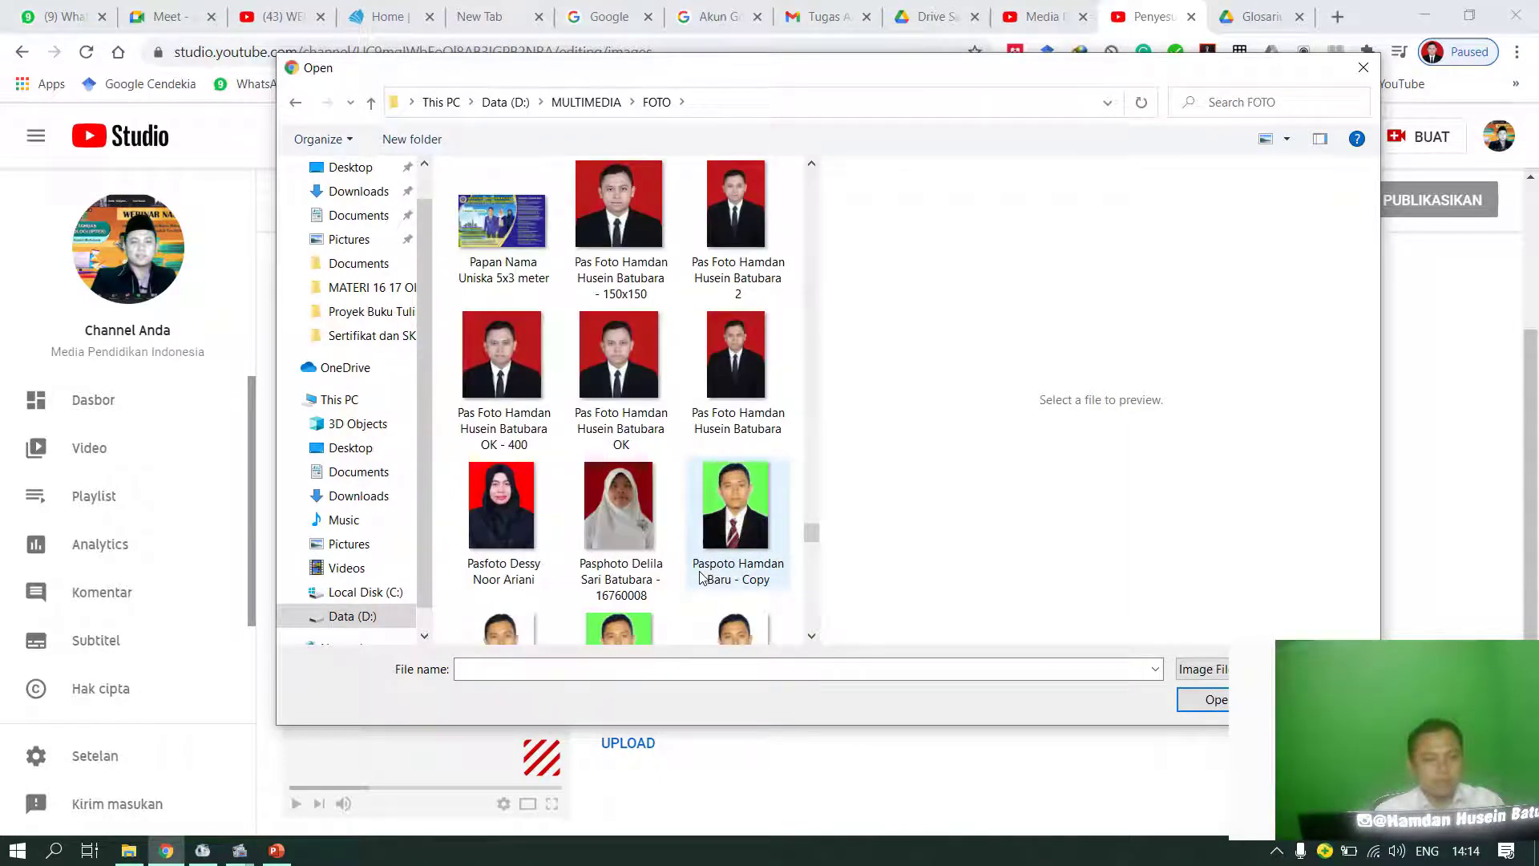
{"action": "left_click", "coordinate": [520, 255]}
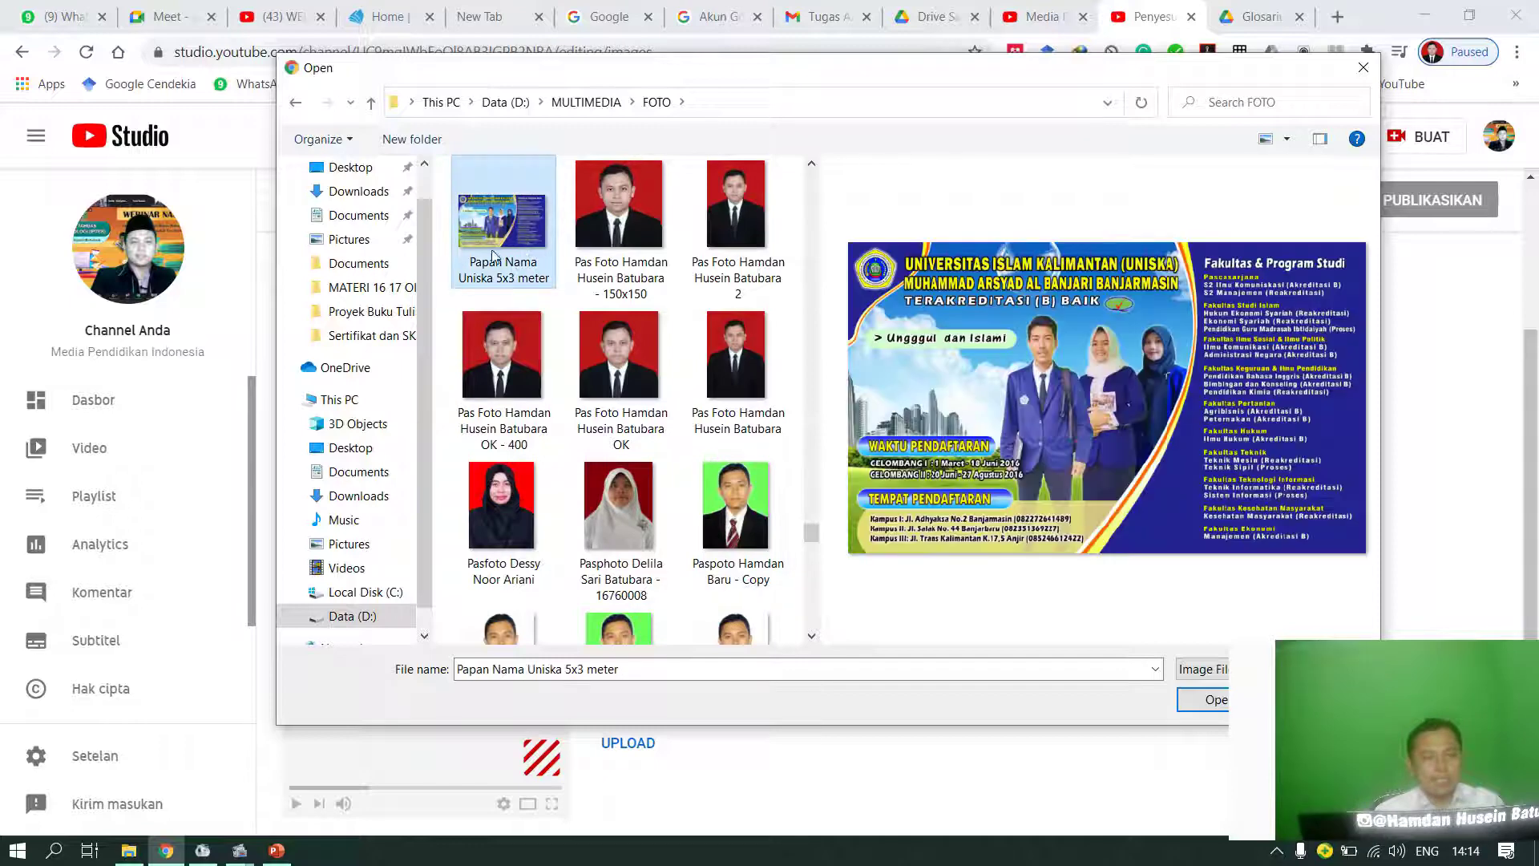
{"action": "double_click", "coordinate": [520, 255]}
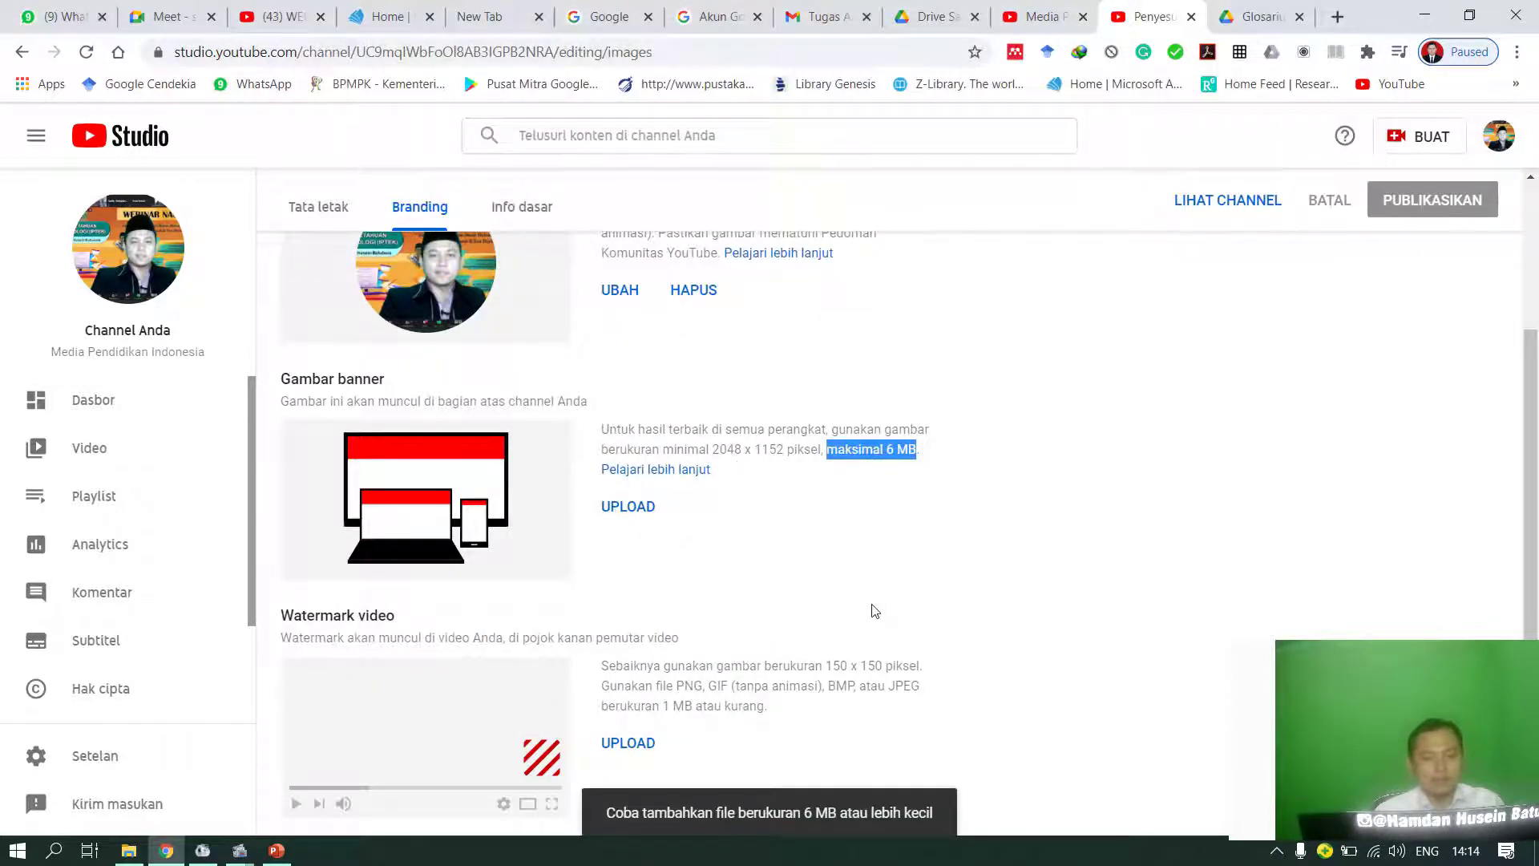
Step: Try to upload a different image from the FOTO folder as the channel banner
{"action": "left_click", "coordinate": [632, 506]}
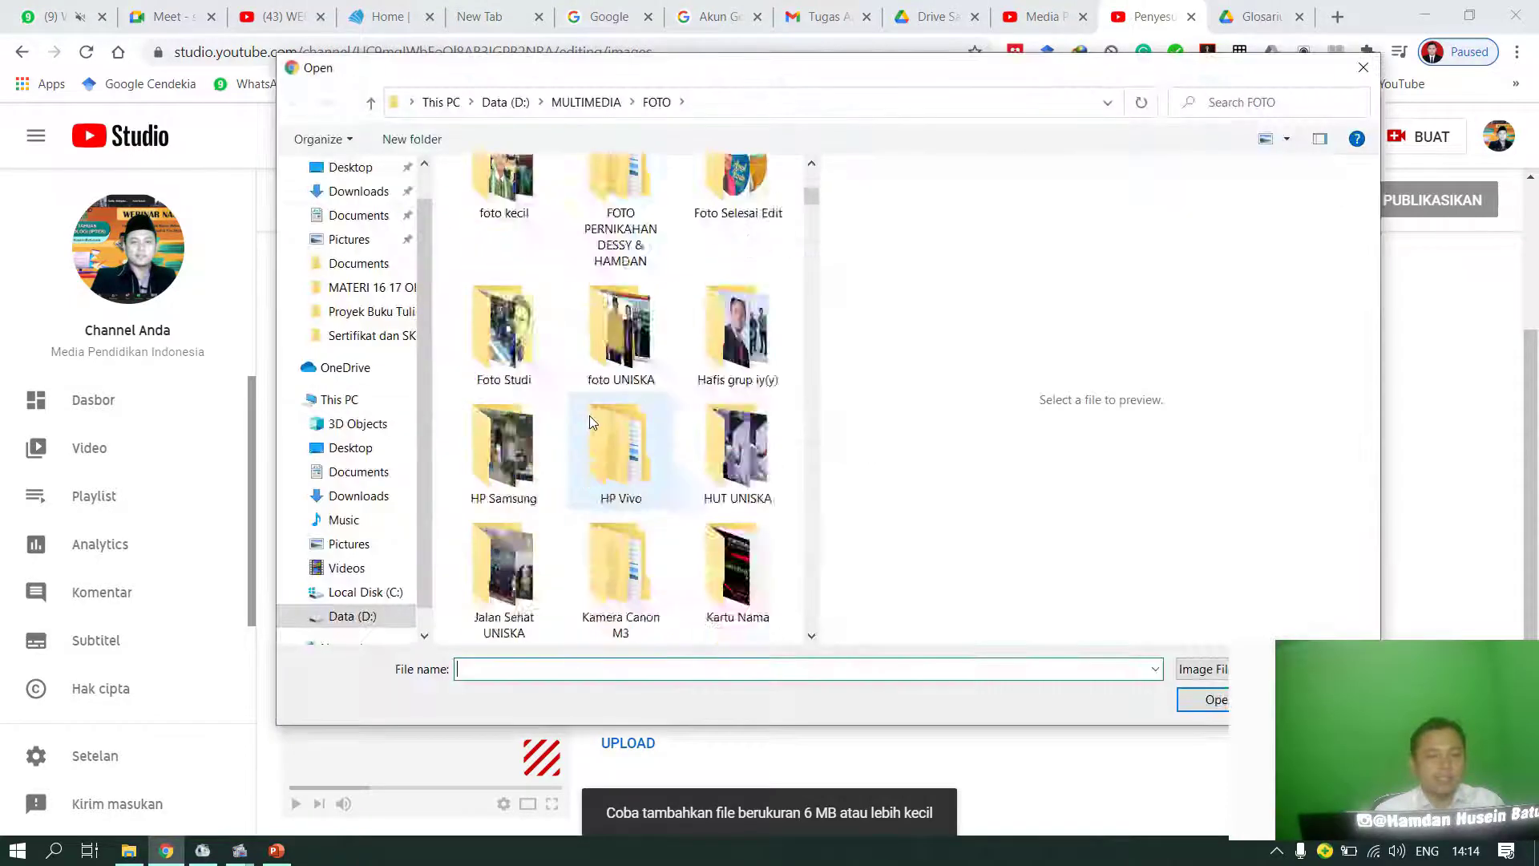
{"action": "scroll", "coordinate": [589, 415], "scroll_direction": "down", "scroll_amount": 5}
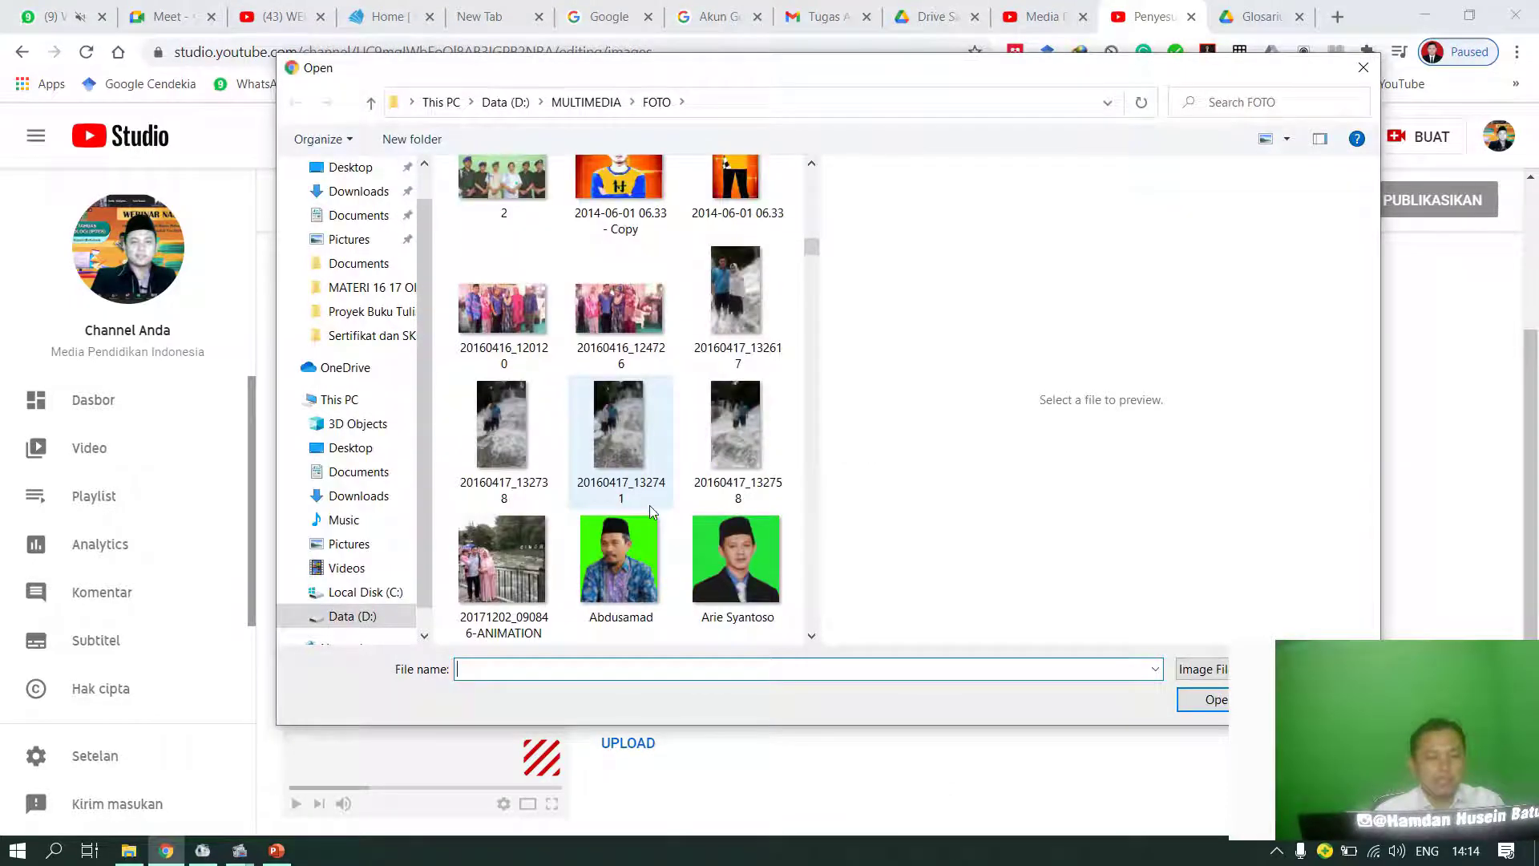
{"action": "left_click", "coordinate": [502, 578]}
{"action": "double_click", "coordinate": [502, 578]}
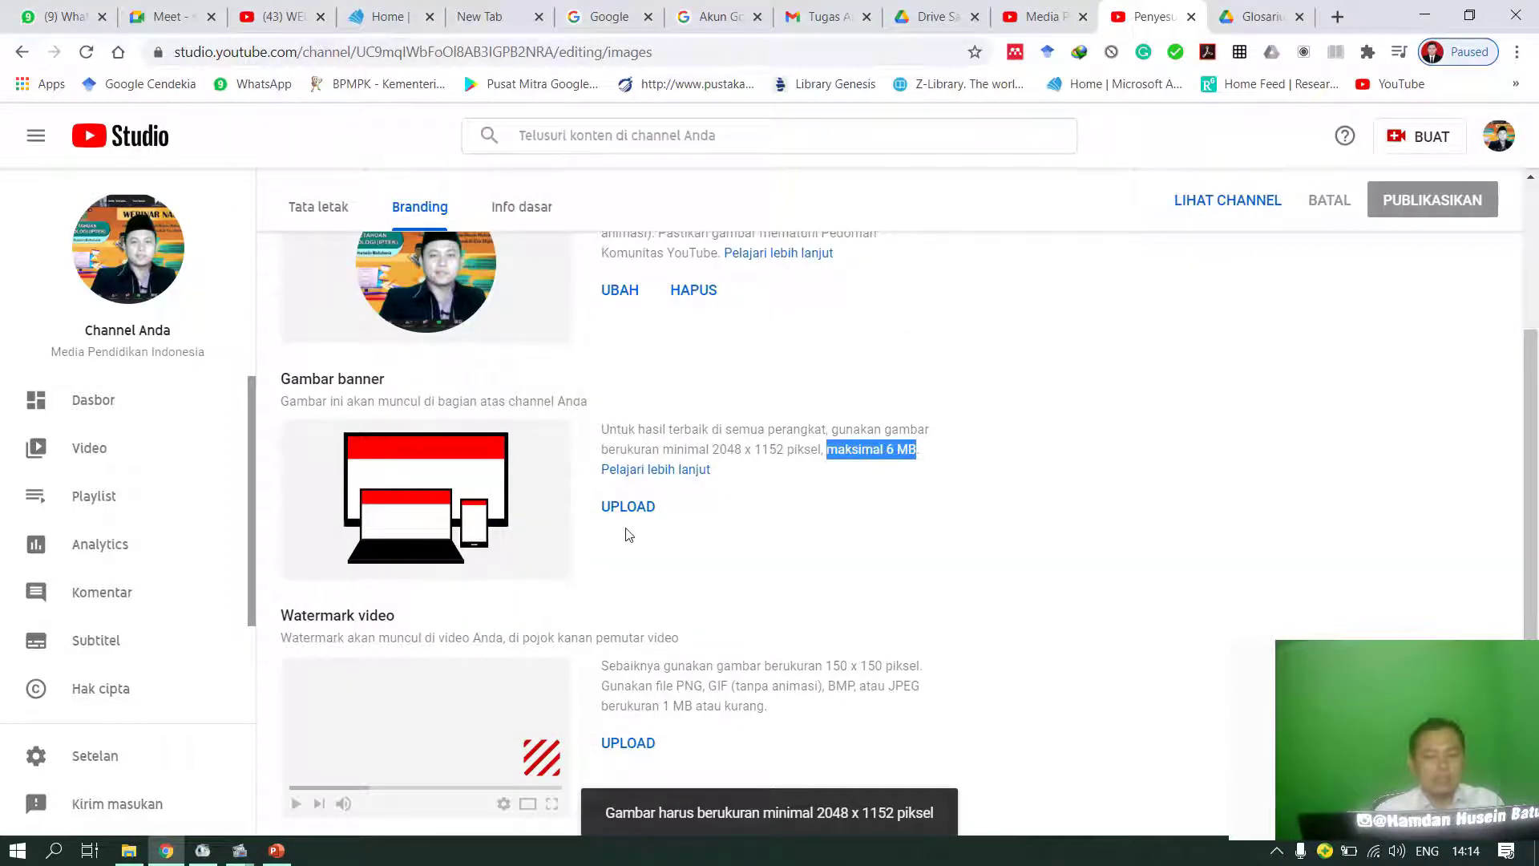
Step: Upload the DSC01332 photo from the Foto Kampus BJM folder as the channel banner and accept its crop
{"action": "left_click", "coordinate": [628, 507]}
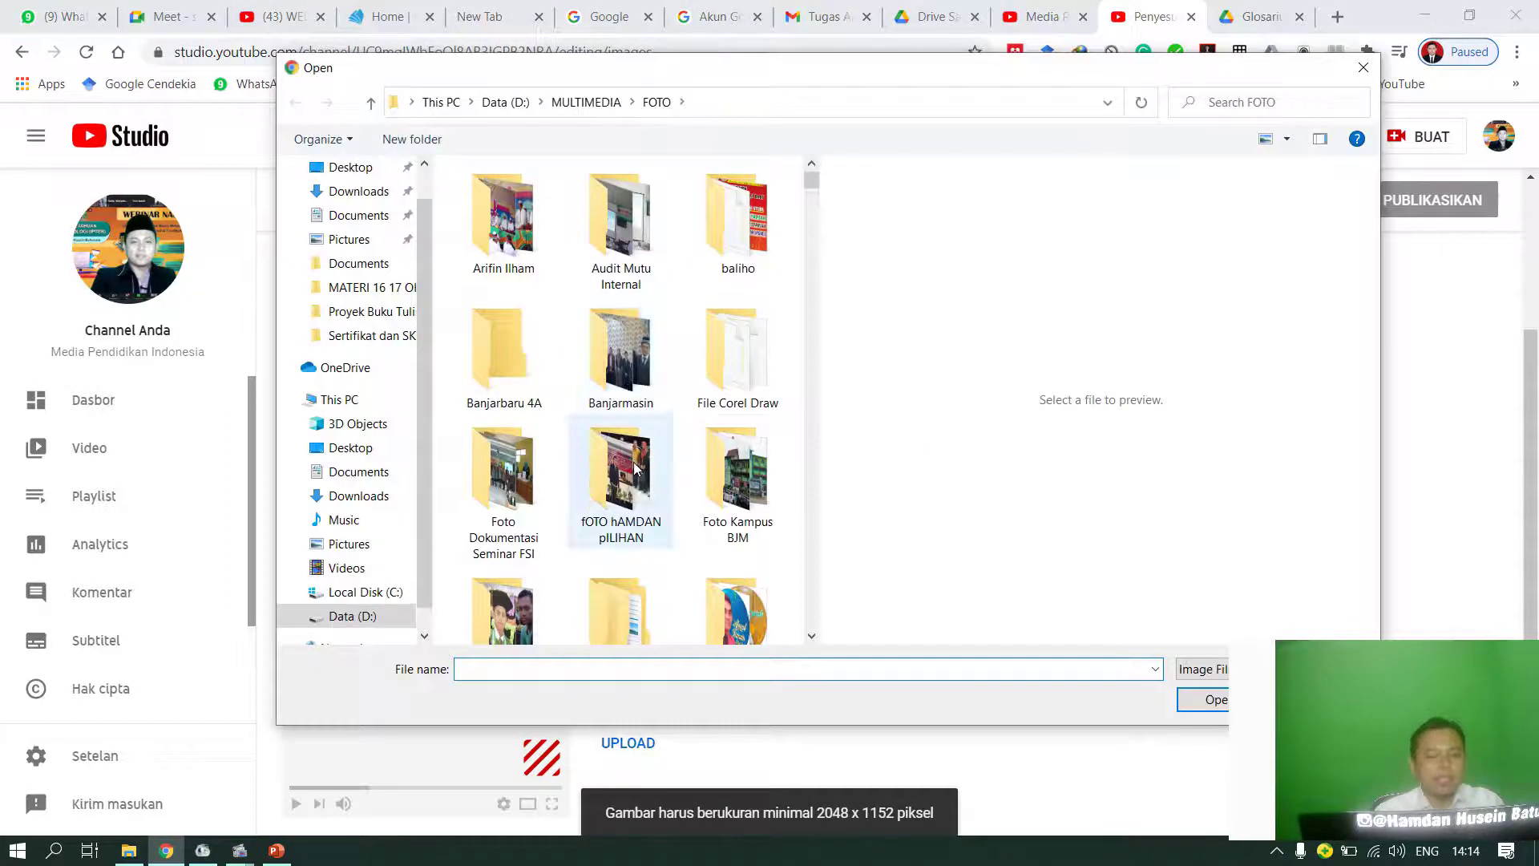
{"action": "double_click", "coordinate": [733, 265]}
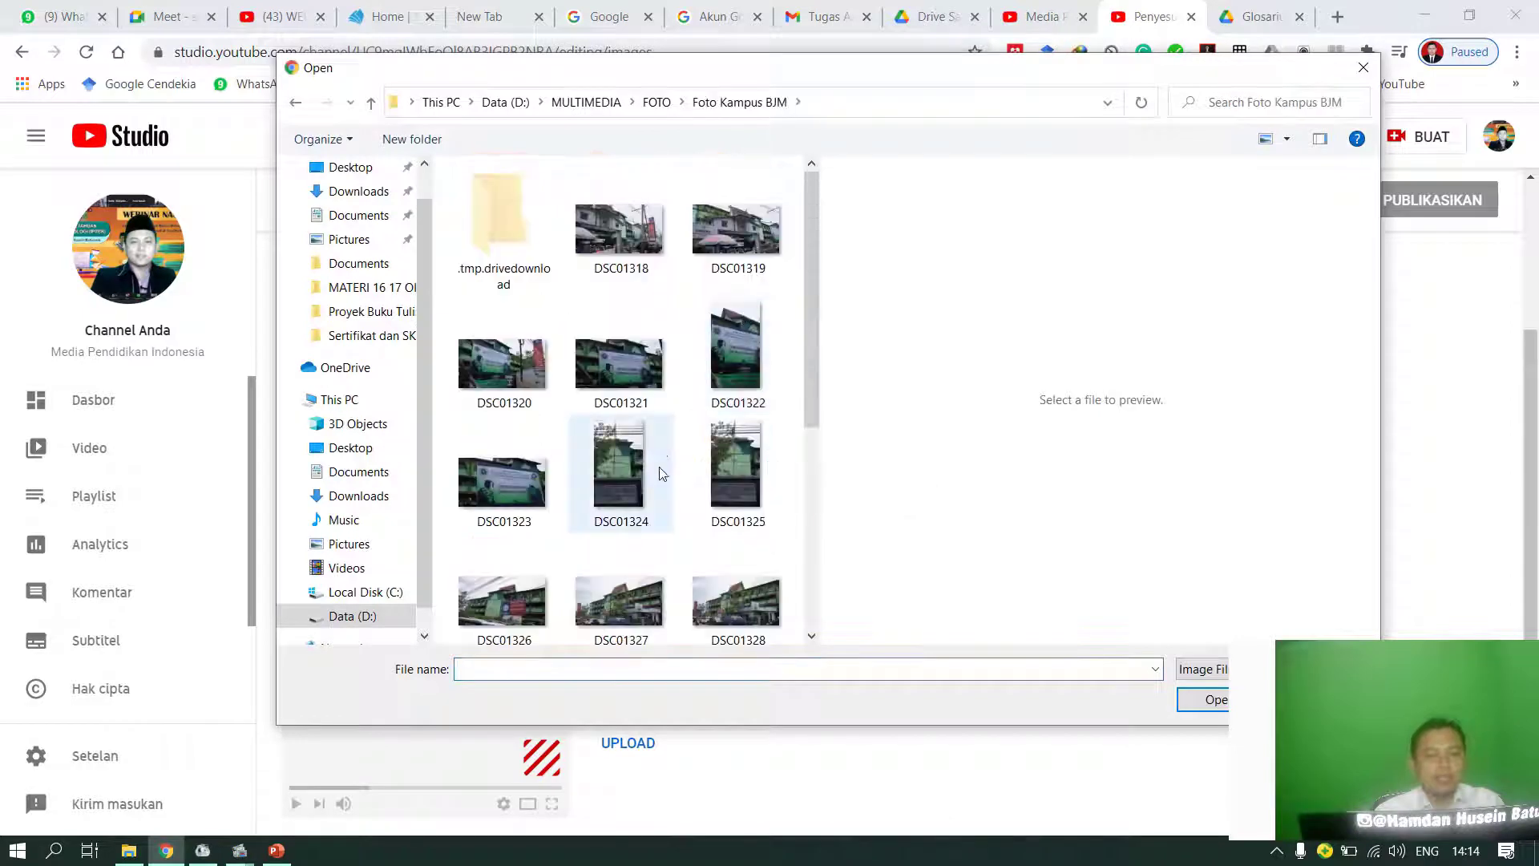
{"action": "scroll", "coordinate": [664, 578], "scroll_direction": "down", "scroll_amount": 3}
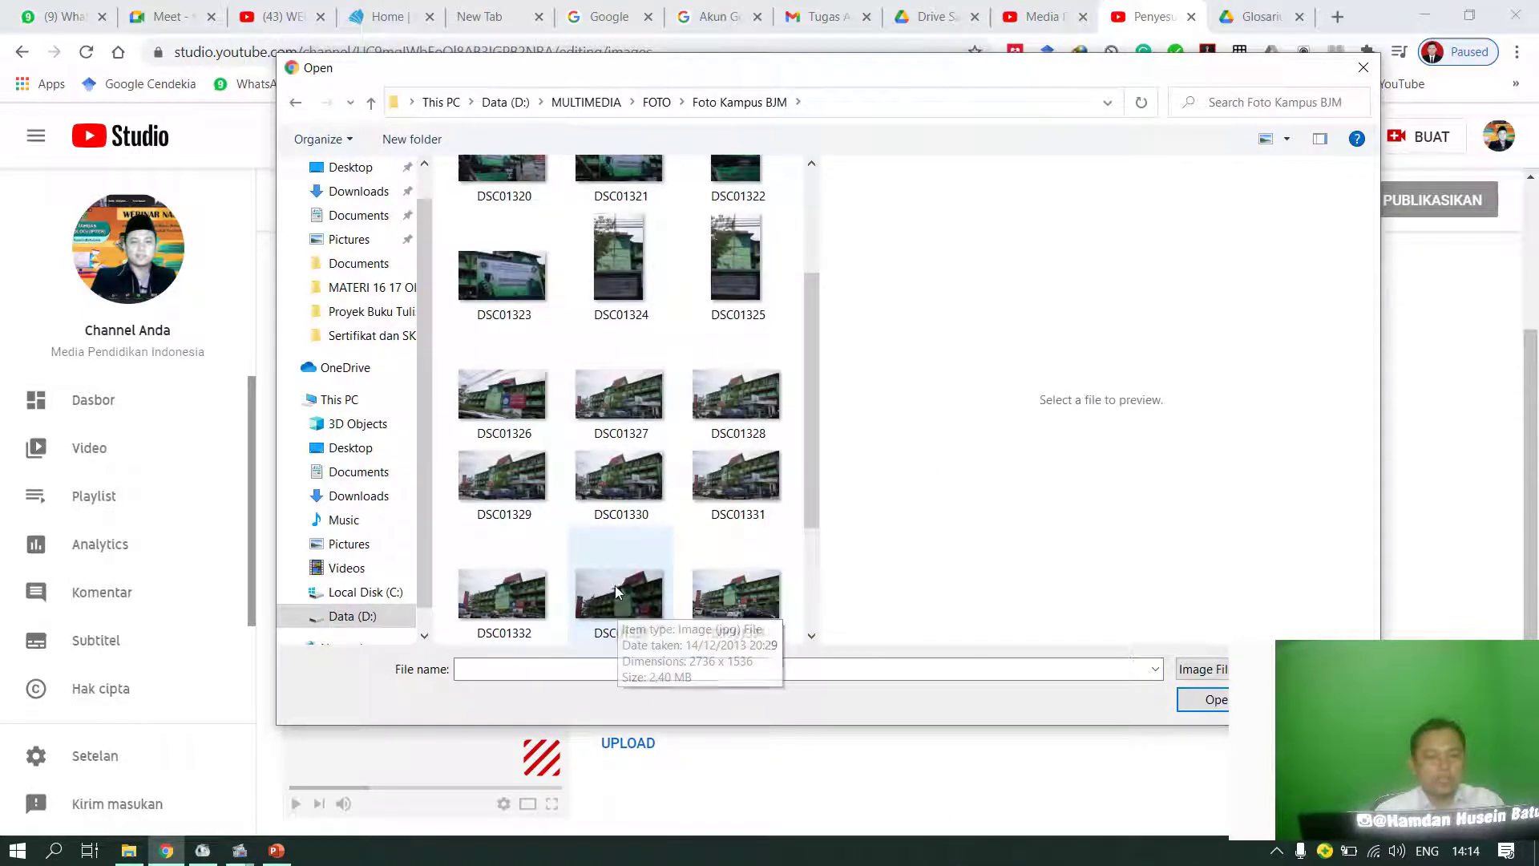
{"action": "scroll", "coordinate": [617, 589], "scroll_direction": "down", "scroll_amount": 2}
{"action": "double_click", "coordinate": [512, 513]}
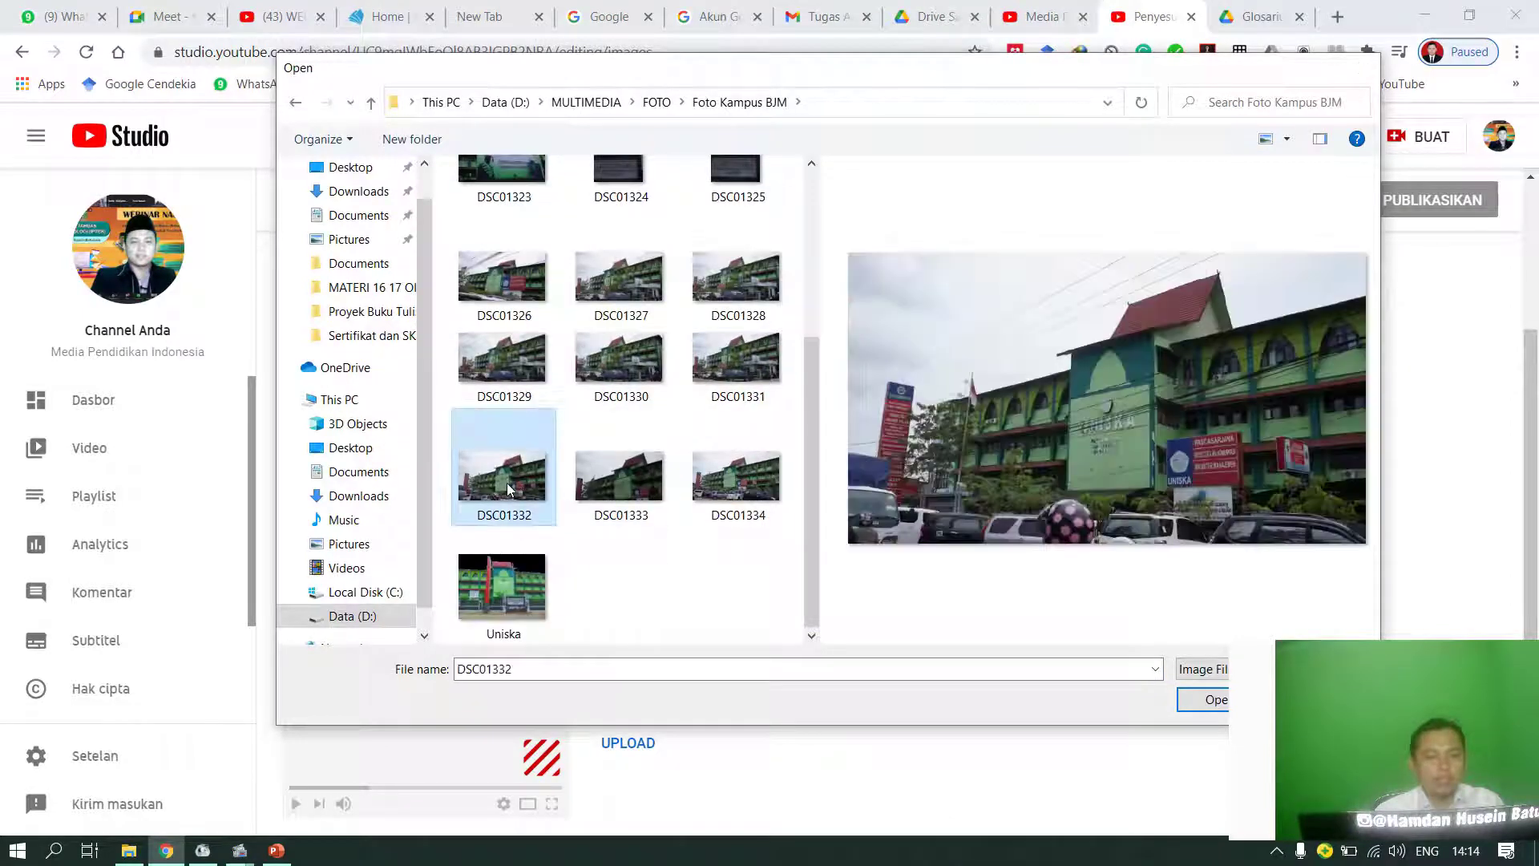
{"action": "left_click_drag", "start_coordinate": [808, 513], "coordinate": [827, 459]}
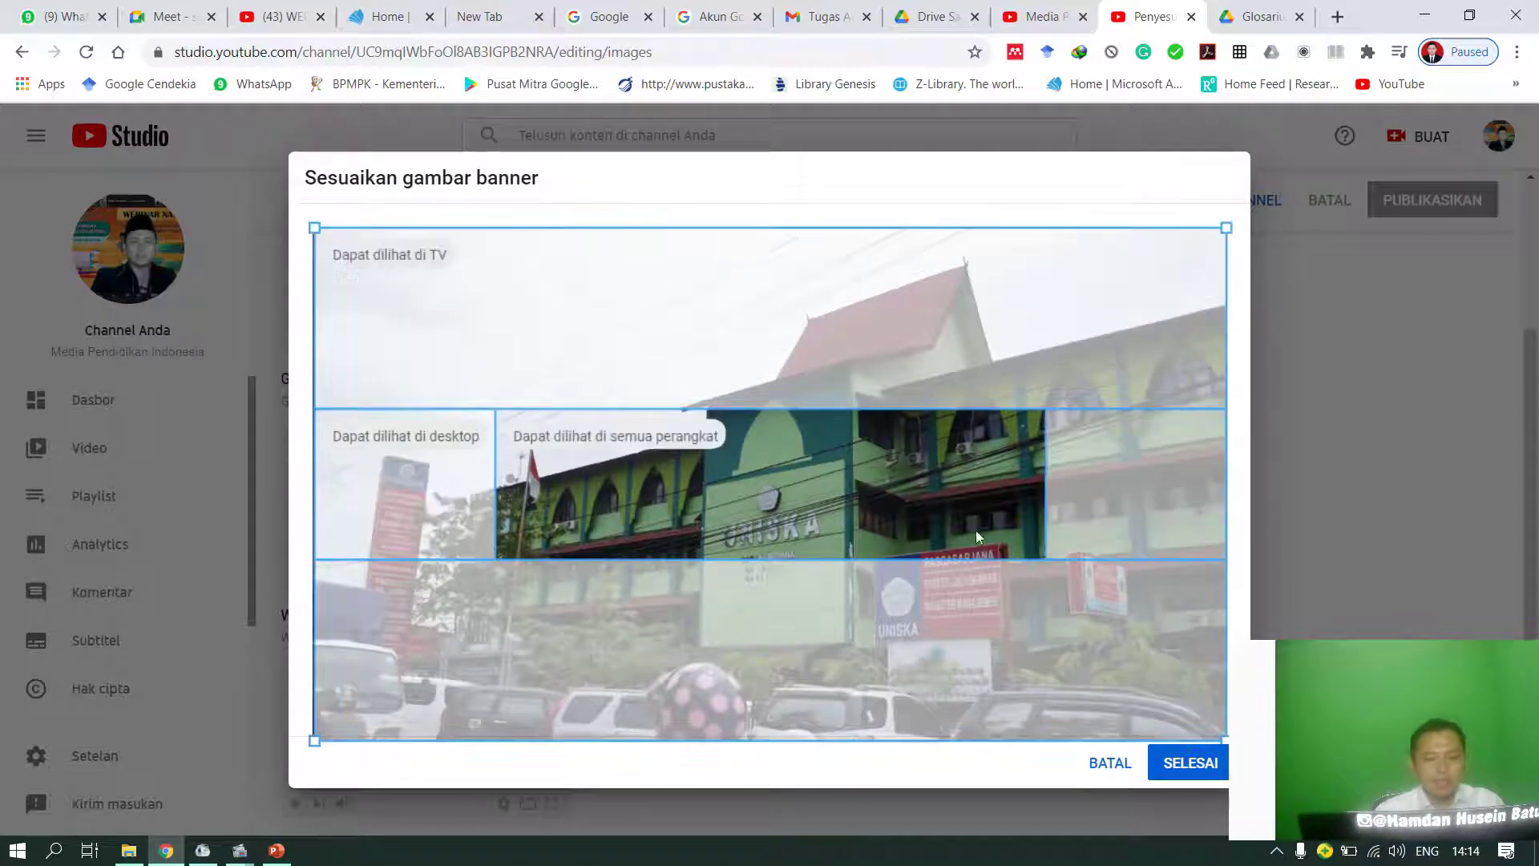
{"action": "left_click_drag", "start_coordinate": [774, 529], "coordinate": [739, 557]}
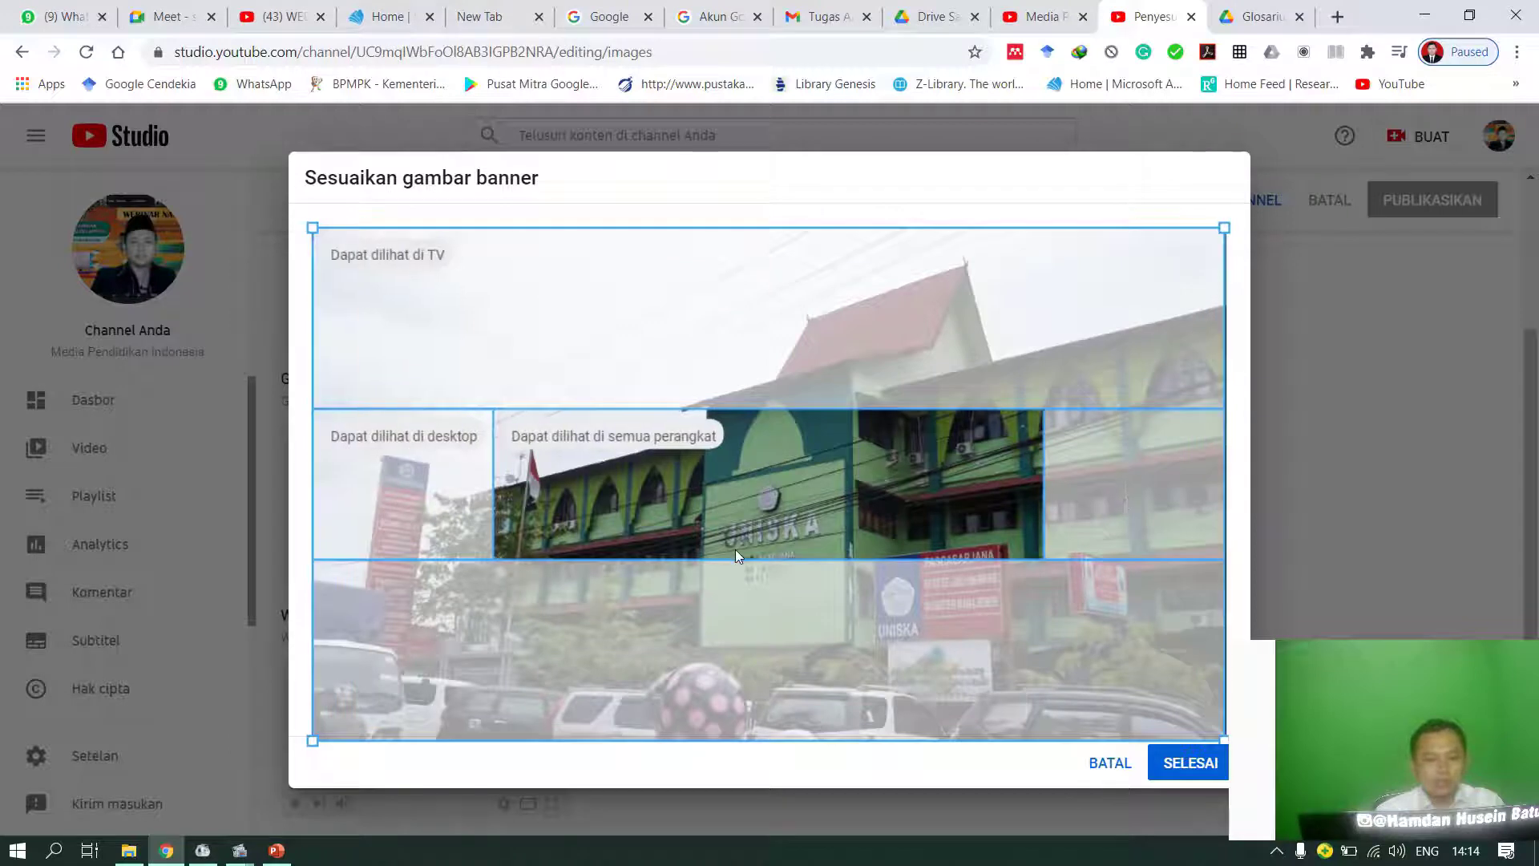
{"action": "left_click", "coordinate": [1190, 768]}
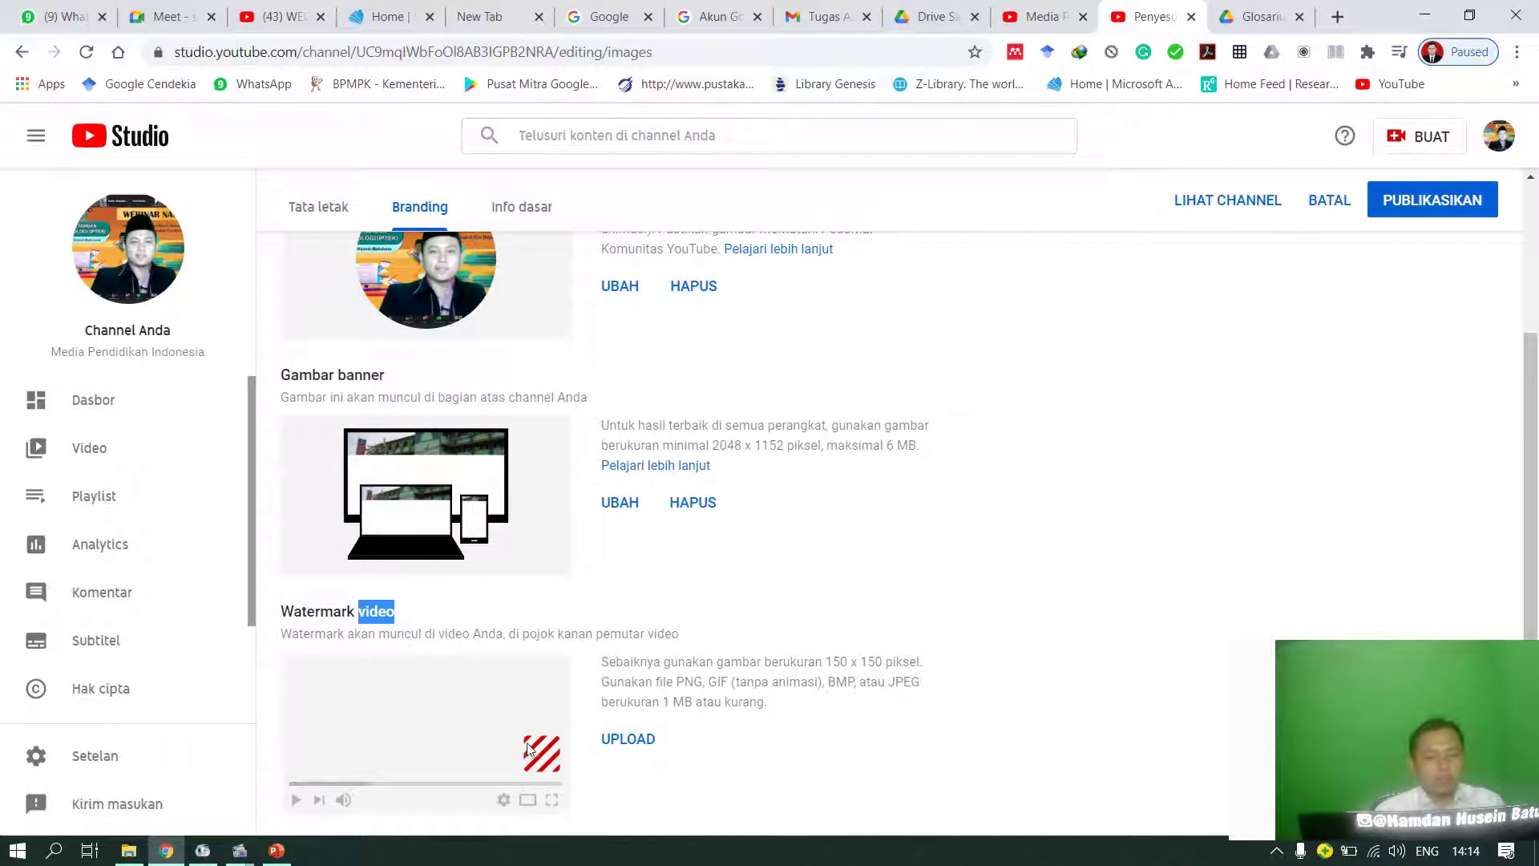
Step: Upload the Screenshot image from the desktop folder MATERI 16 17 OKTOBER 2020 UIN SEMARANG as the video watermark
{"action": "left_click", "coordinate": [636, 746]}
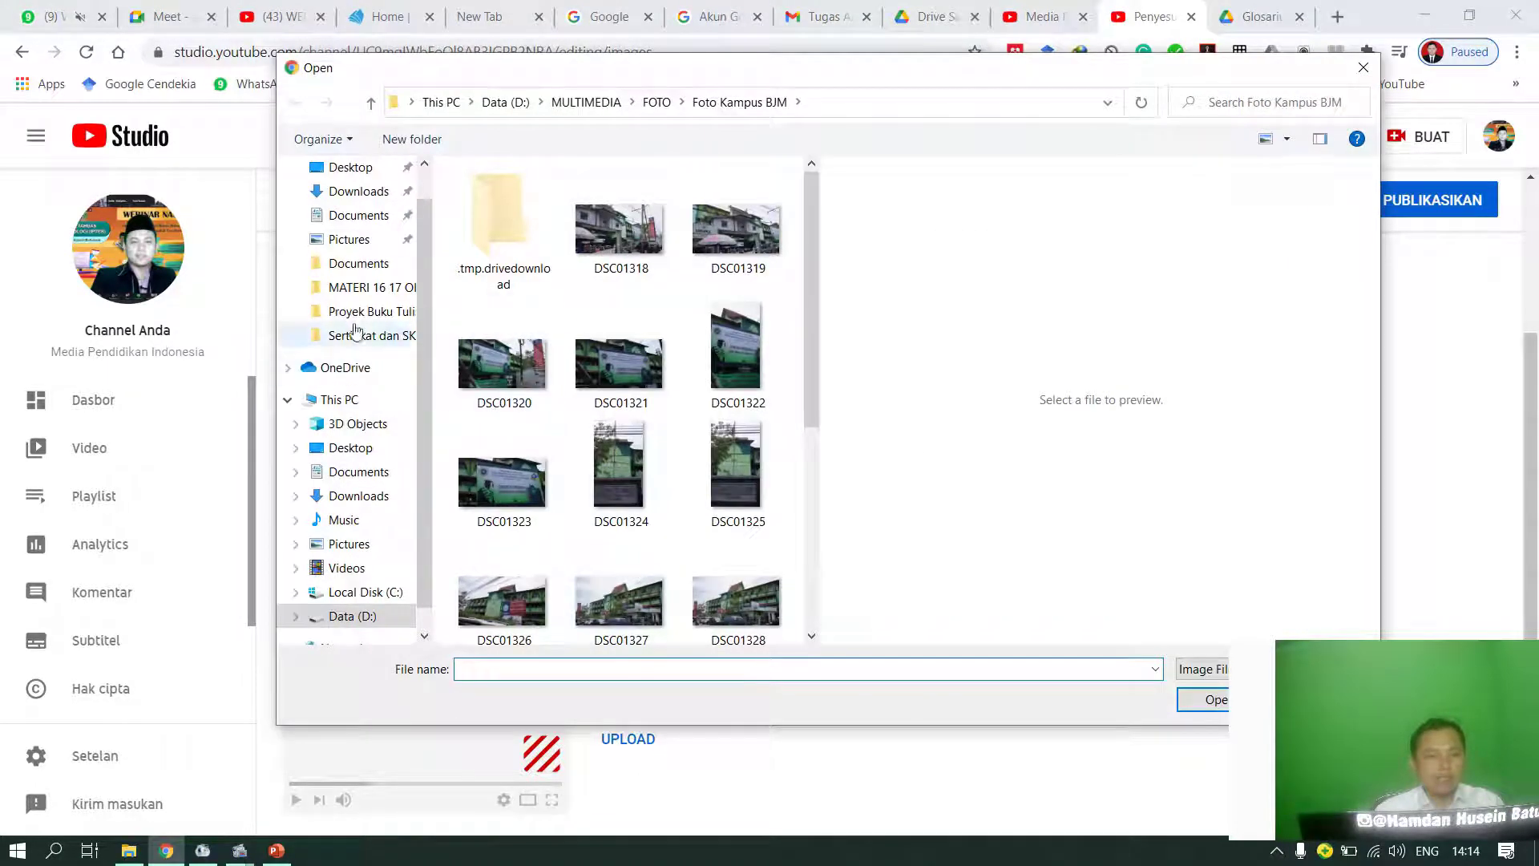
{"action": "left_click", "coordinate": [351, 168]}
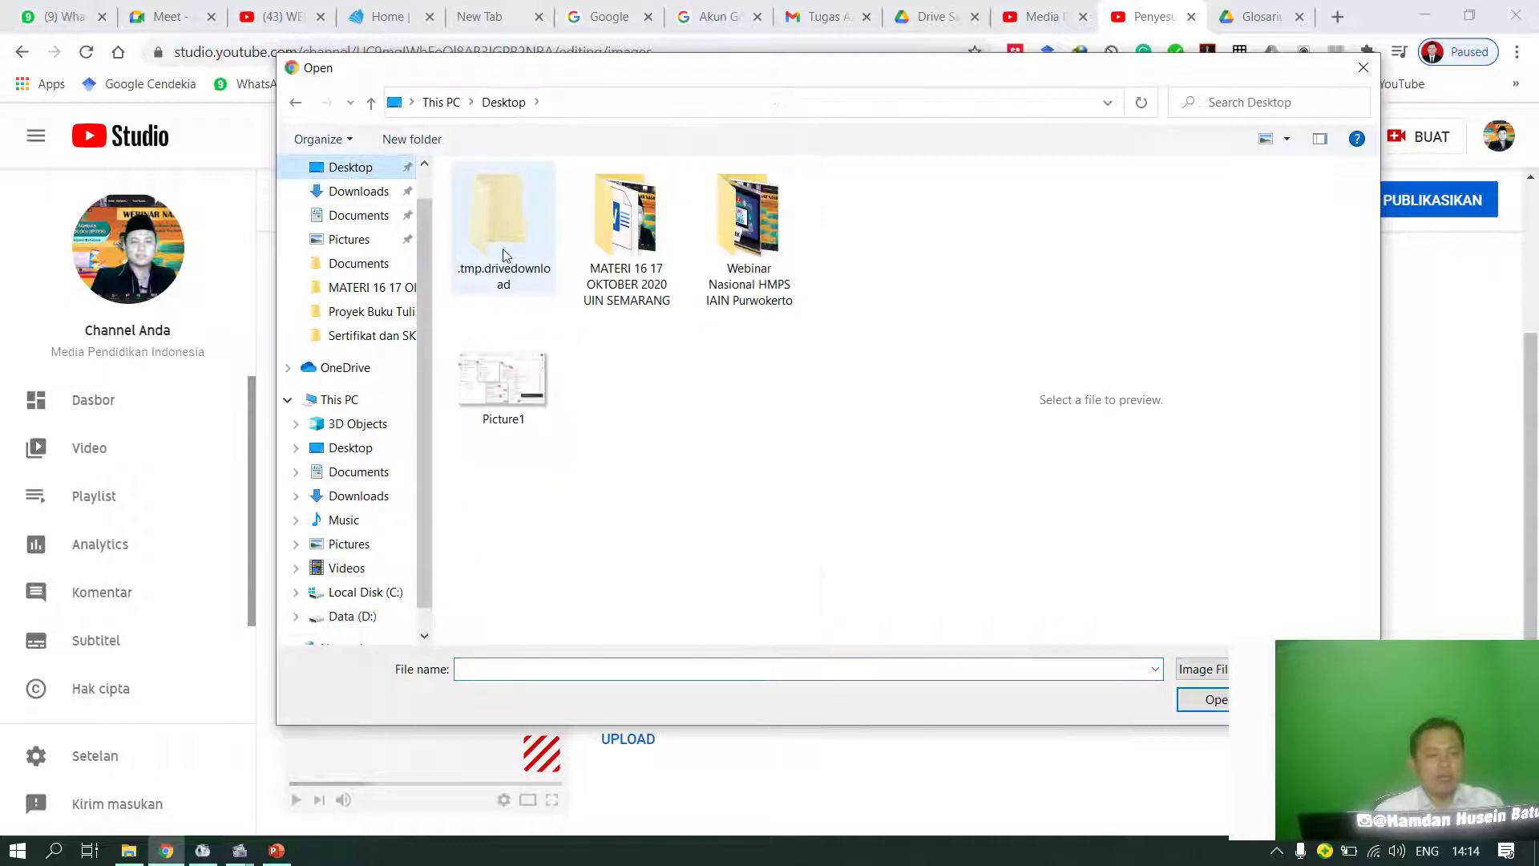
{"action": "double_click", "coordinate": [662, 254]}
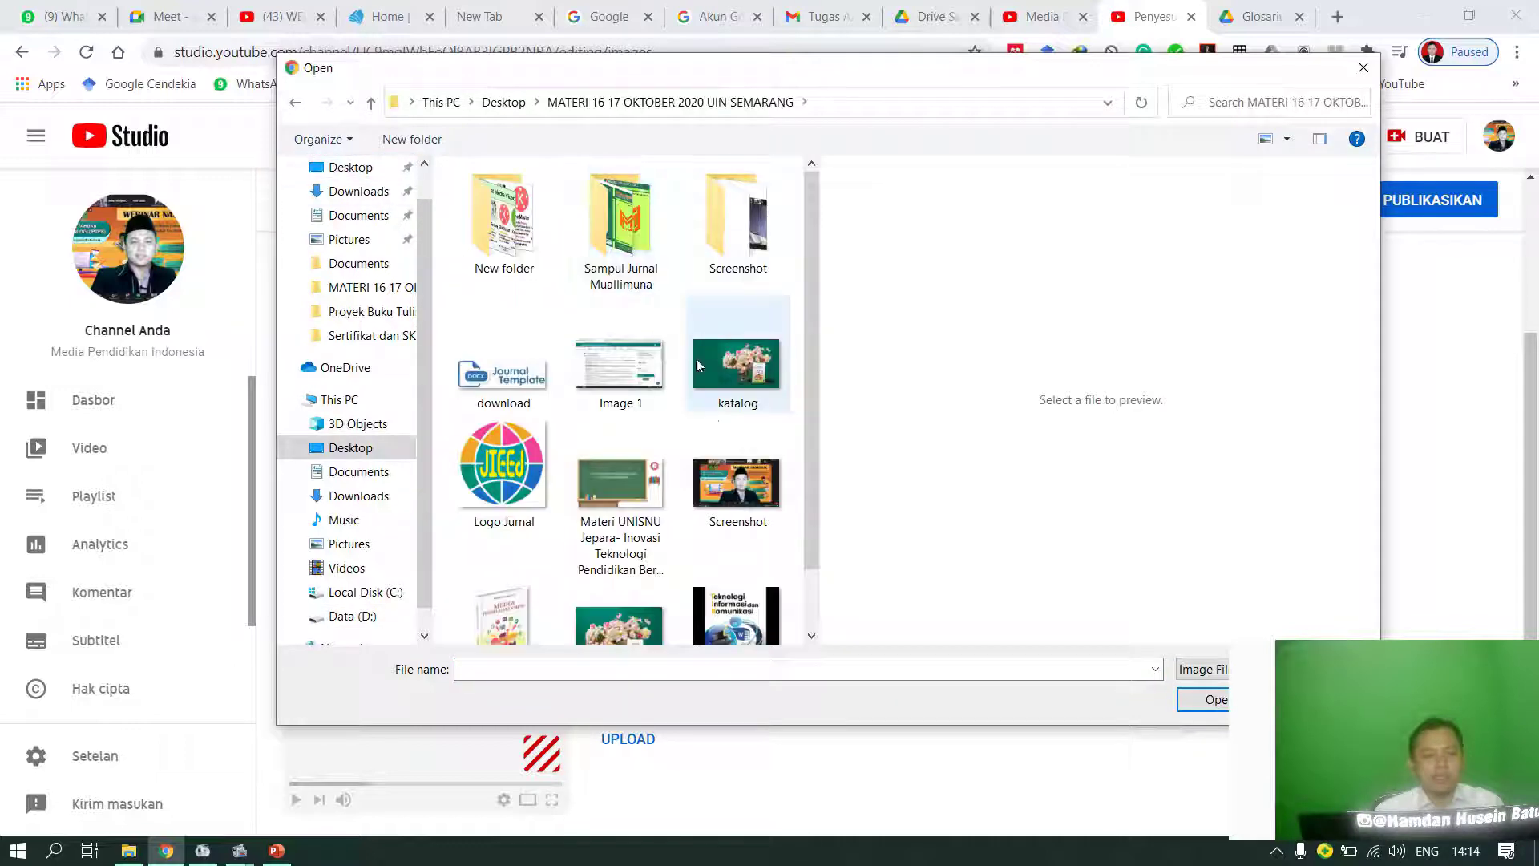
{"action": "left_click", "coordinate": [729, 489]}
{"action": "double_click", "coordinate": [731, 490]}
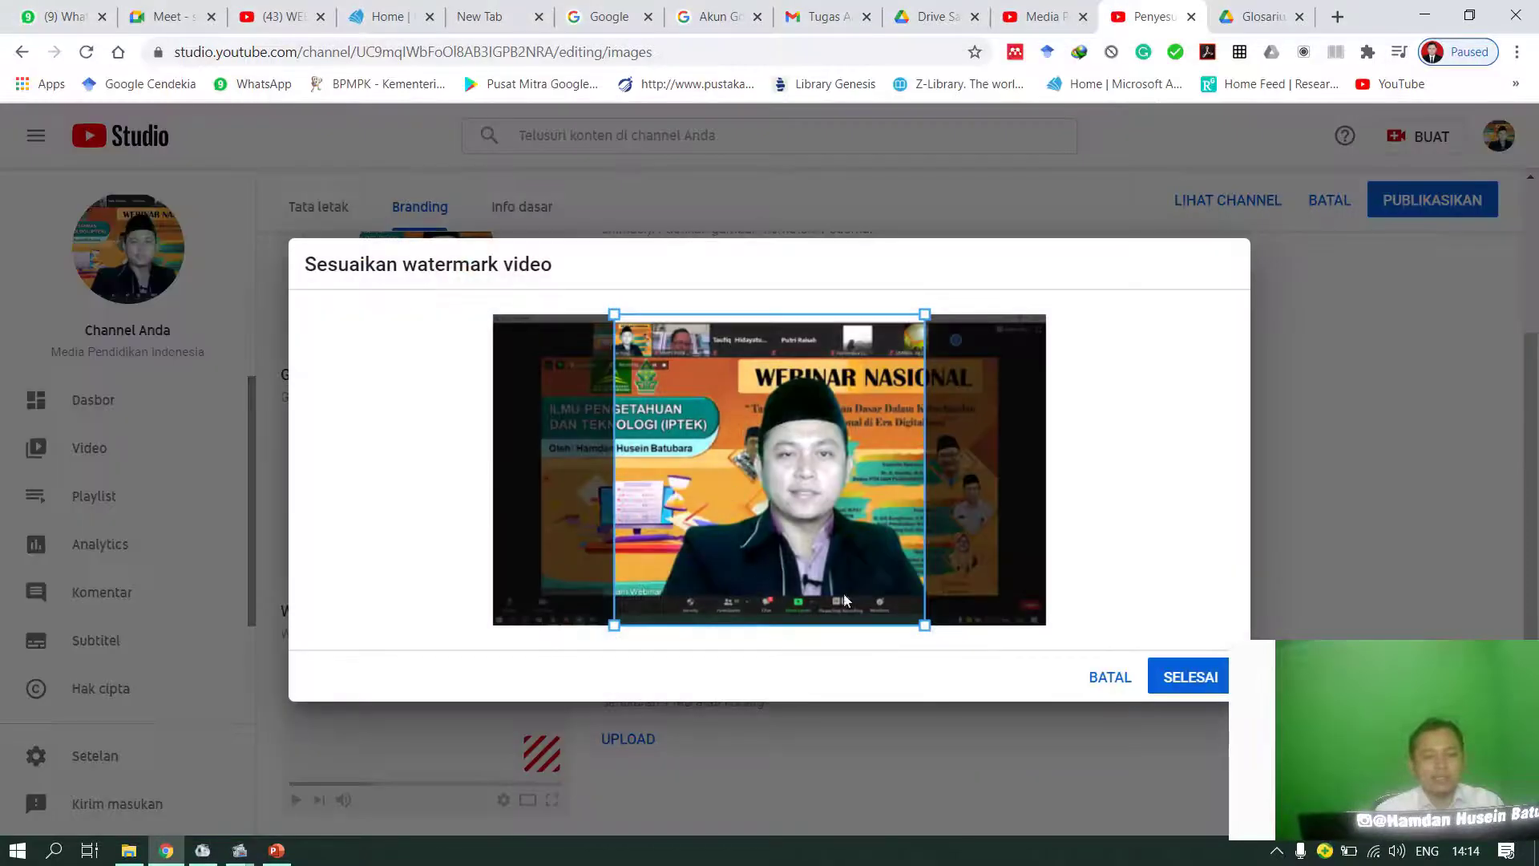
Step: Shrink the watermark's crop frame, reposition it over the portrait, and accept the crop
{"action": "left_click_drag", "start_coordinate": [615, 624], "coordinate": [654, 586]}
{"action": "left_click_drag", "start_coordinate": [713, 531], "coordinate": [724, 583]}
{"action": "left_click", "coordinate": [1178, 679]}
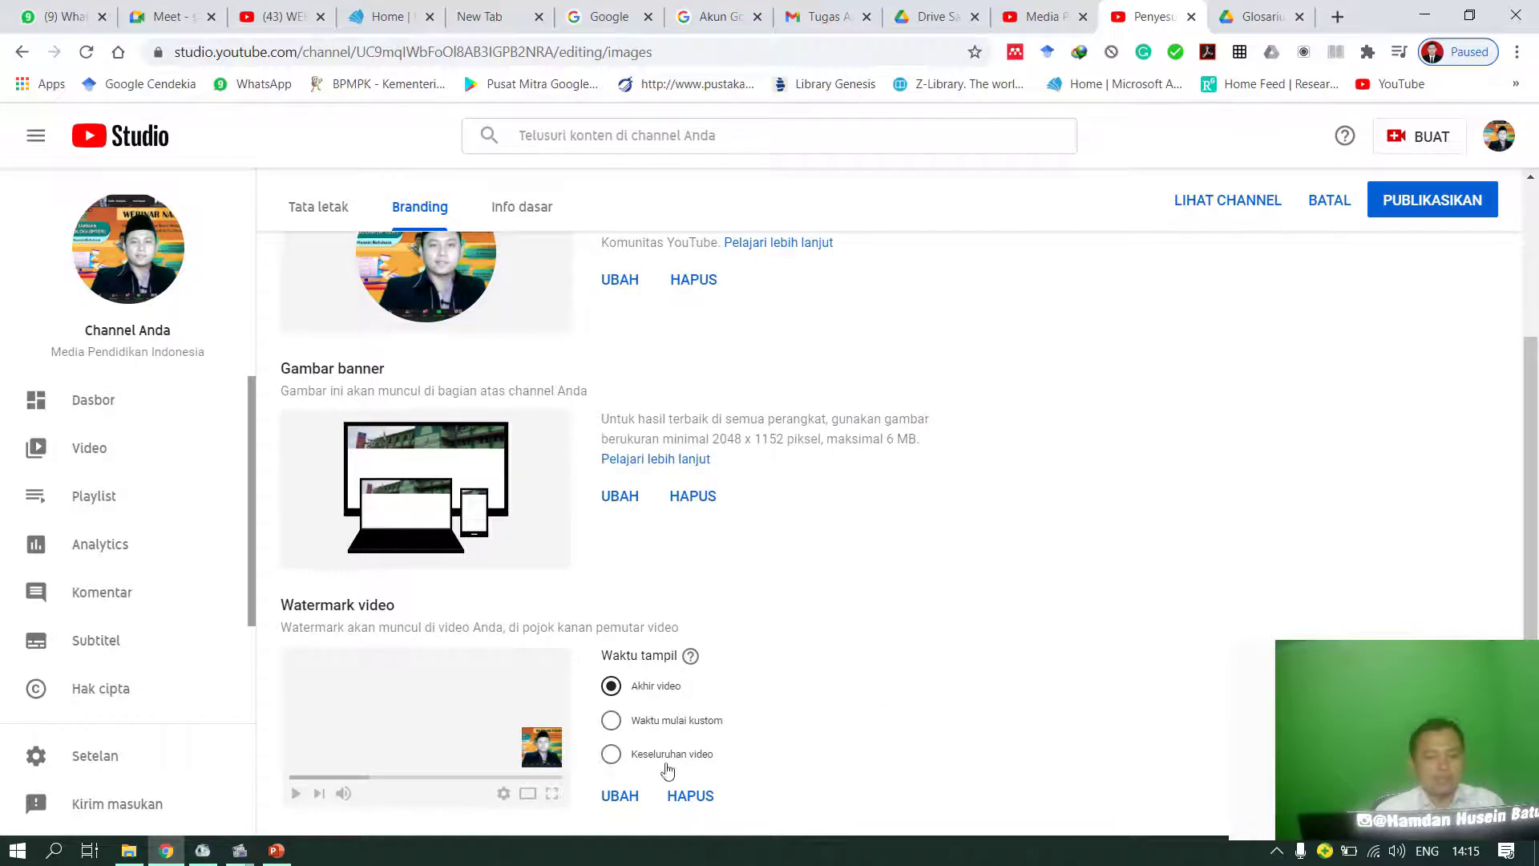
Step: Publish the branding changes and open the channel's video page to check the new banner
{"action": "scroll", "coordinate": [1262, 558], "scroll_direction": "up", "scroll_amount": 3}
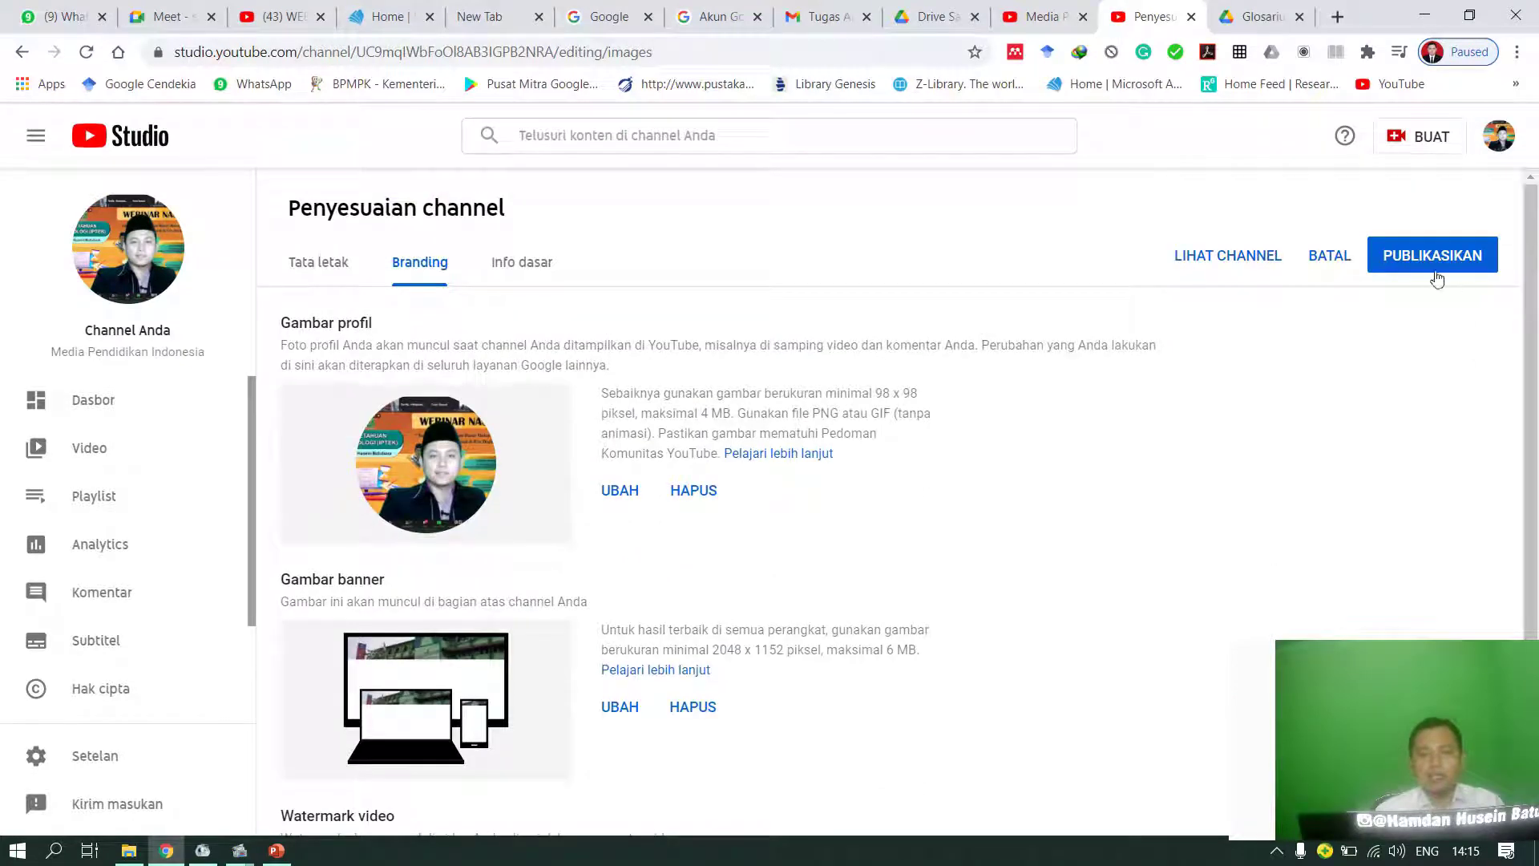
{"action": "left_click", "coordinate": [1424, 257]}
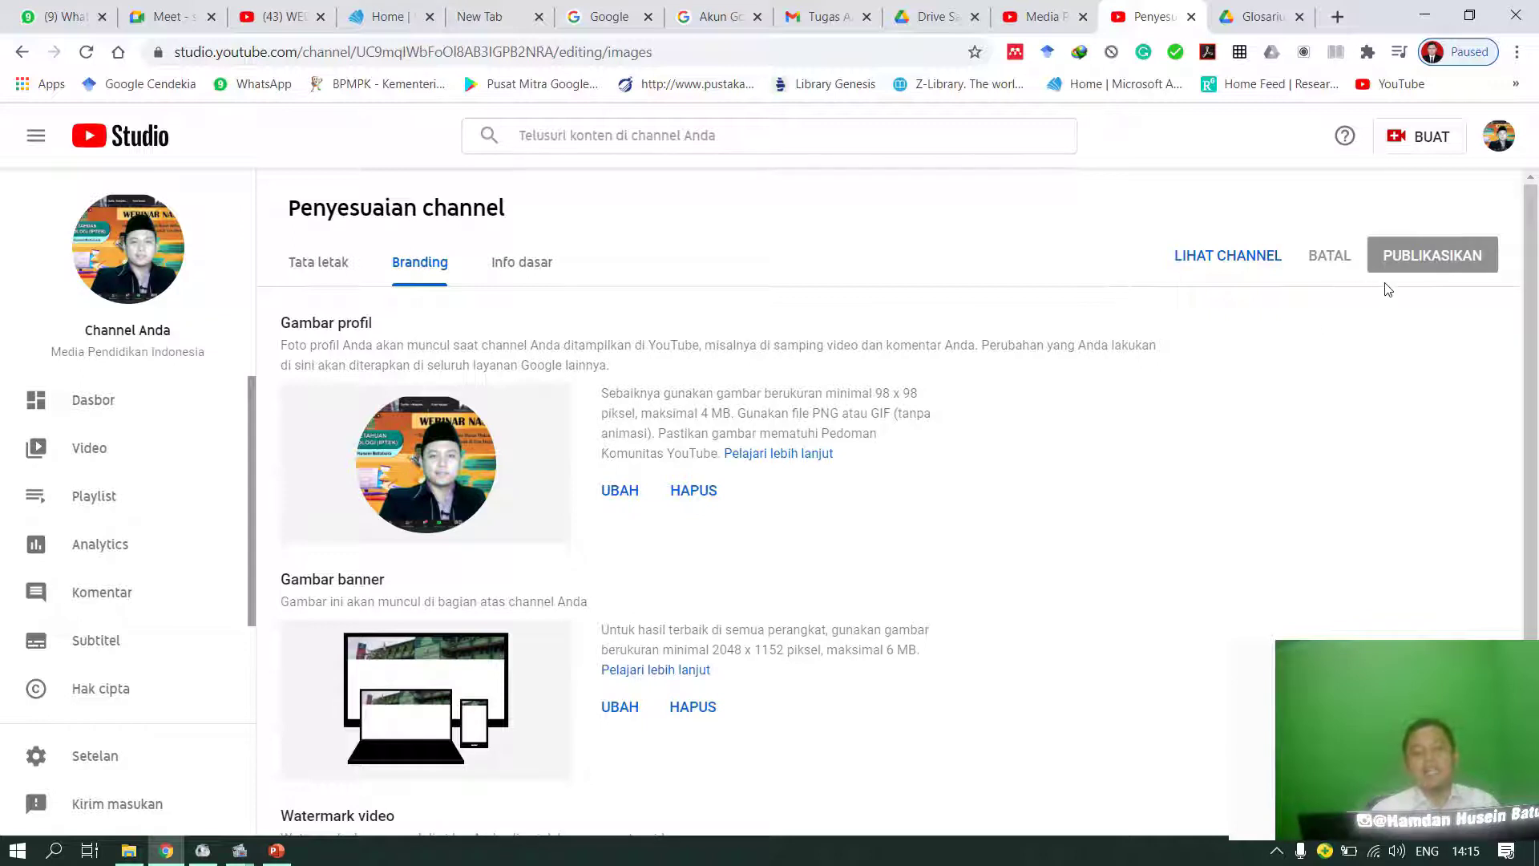
{"action": "left_click", "coordinate": [1218, 262]}
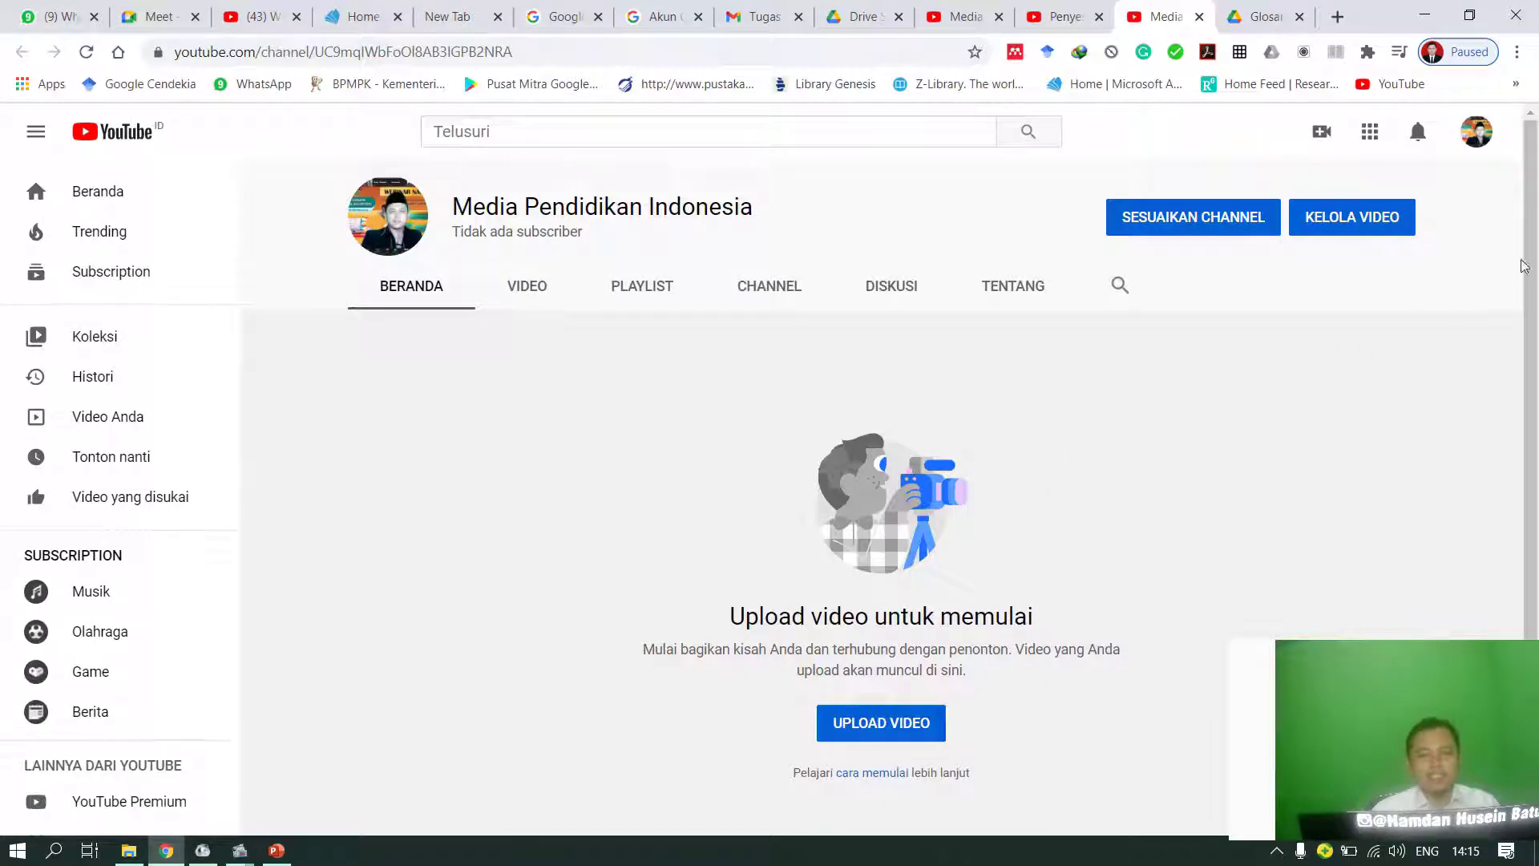
{"action": "left_click", "coordinate": [510, 290]}
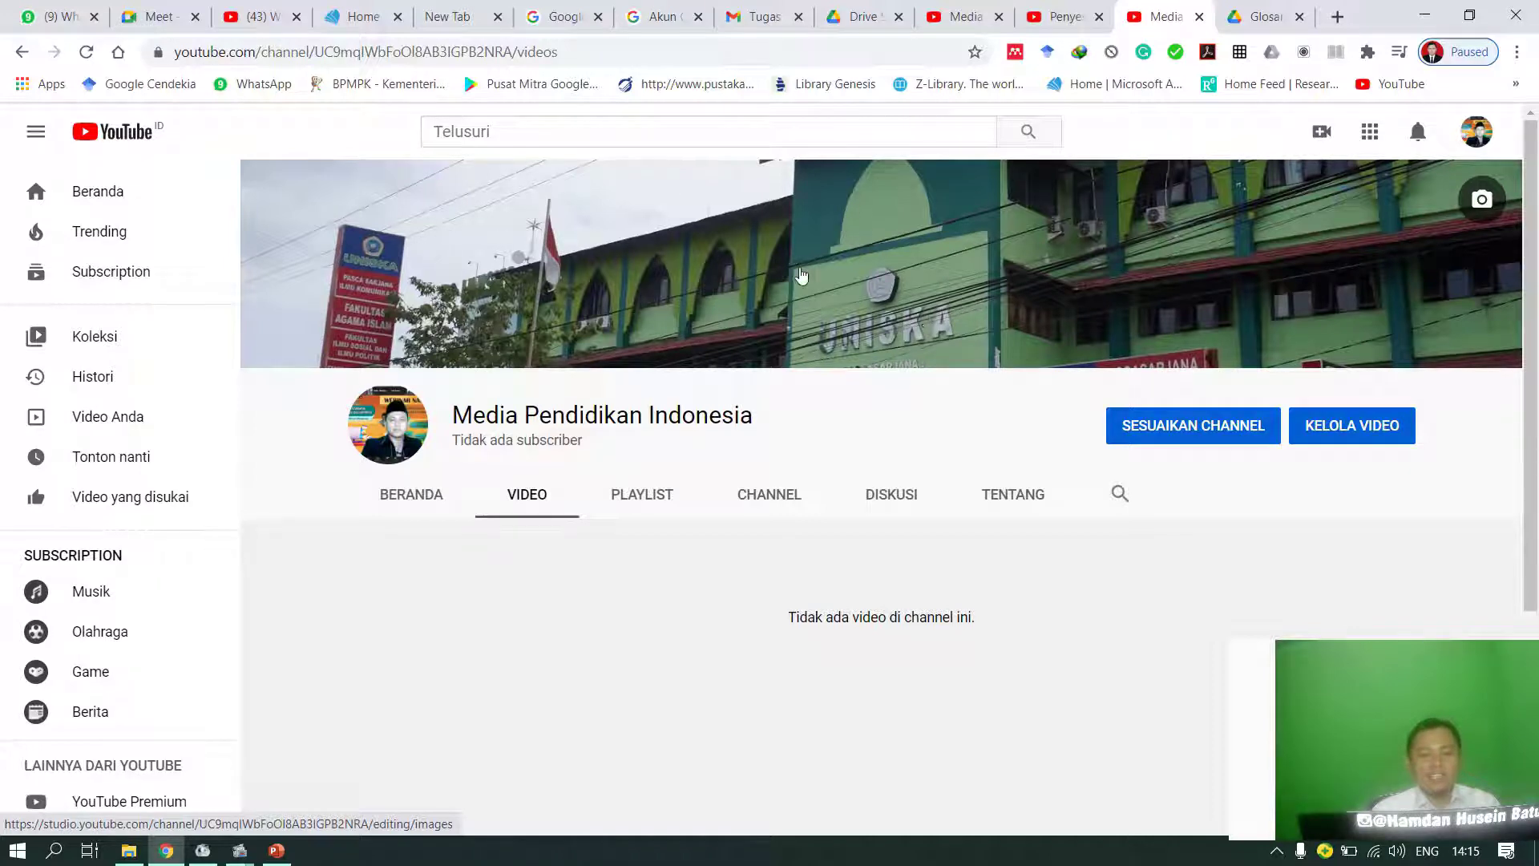
{"action": "mouse_move", "coordinate": [1485, 211]}
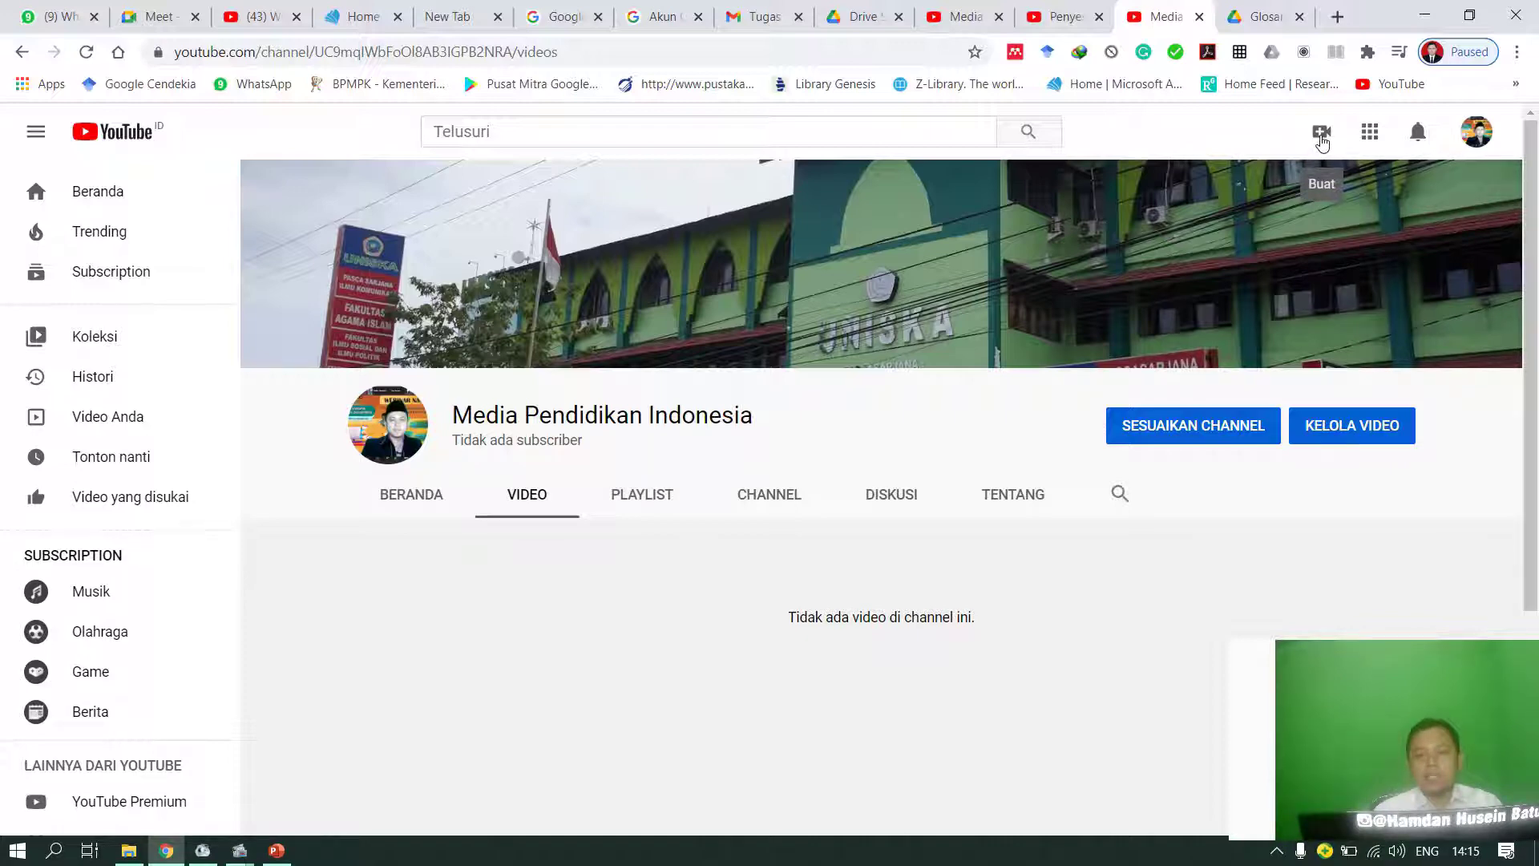
Step: Start a new video upload and browse to the FFOutput folder on the Data (D:) drive
{"action": "left_click", "coordinate": [1321, 138]}
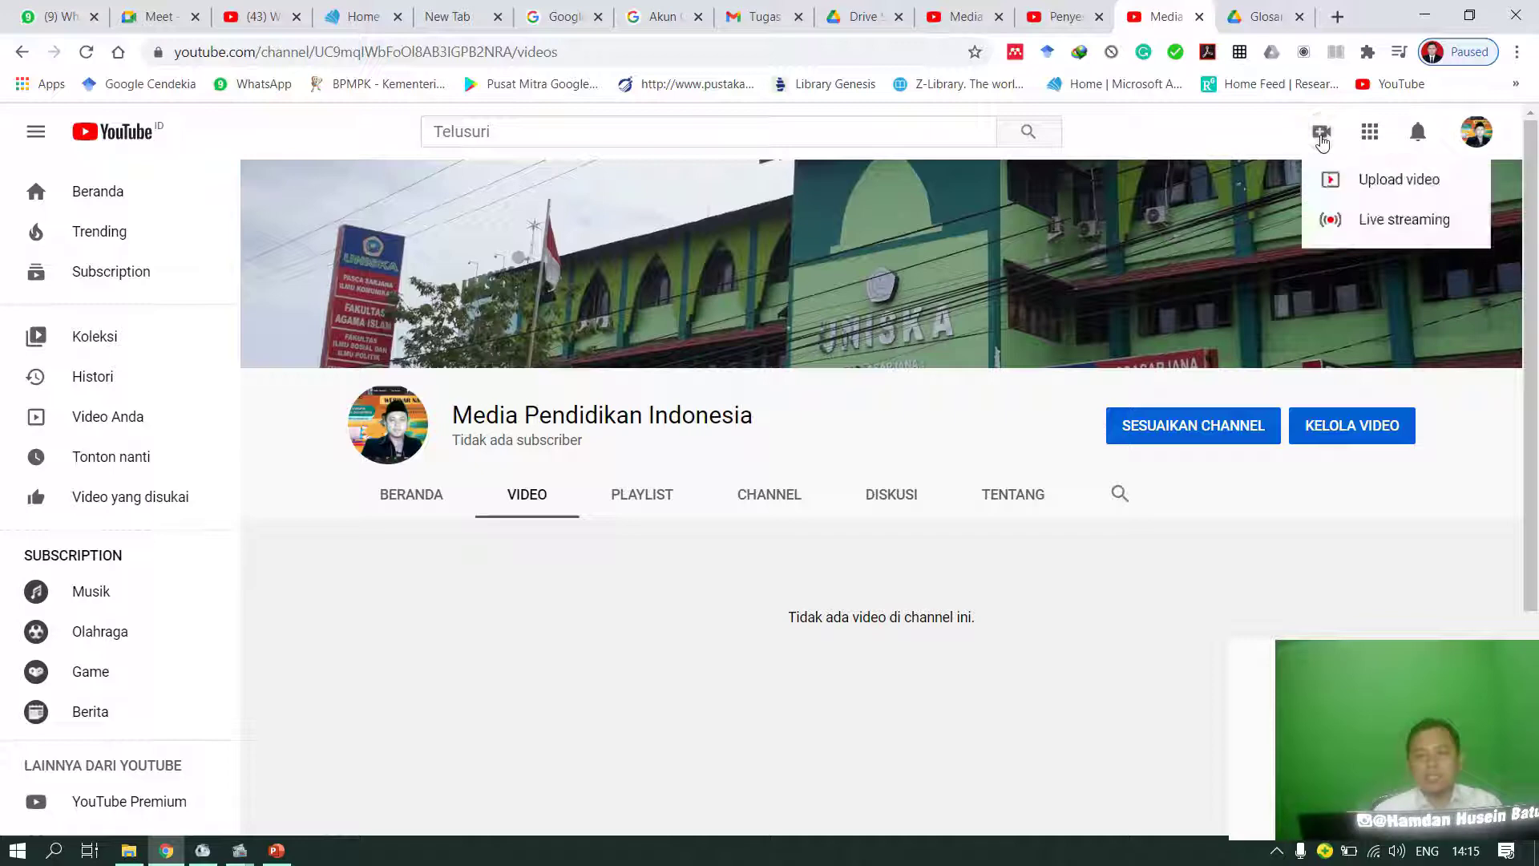
{"action": "left_click", "coordinate": [1386, 188]}
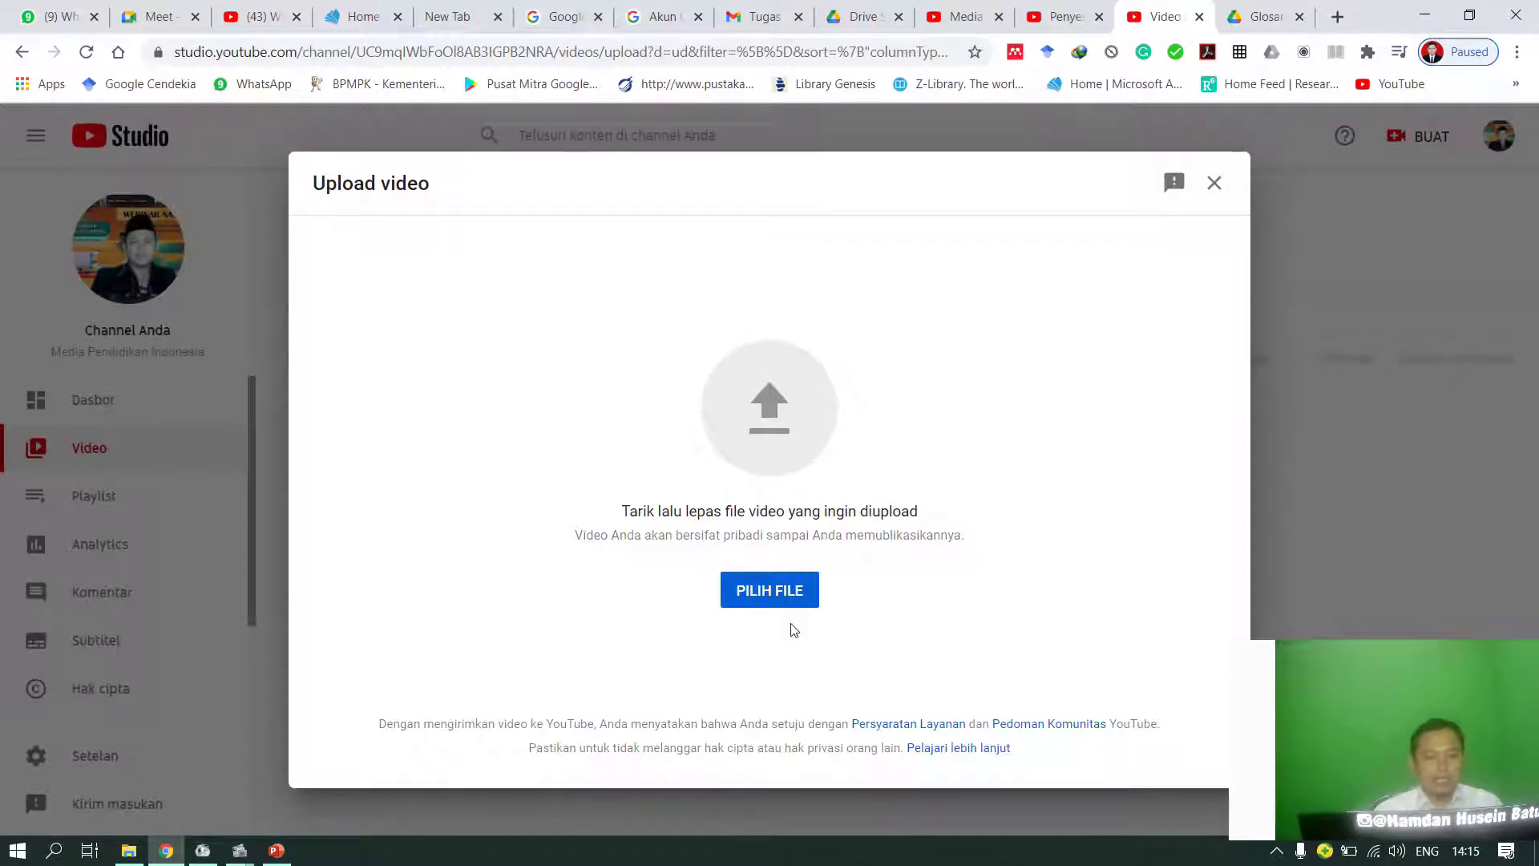
{"action": "left_click", "coordinate": [763, 607]}
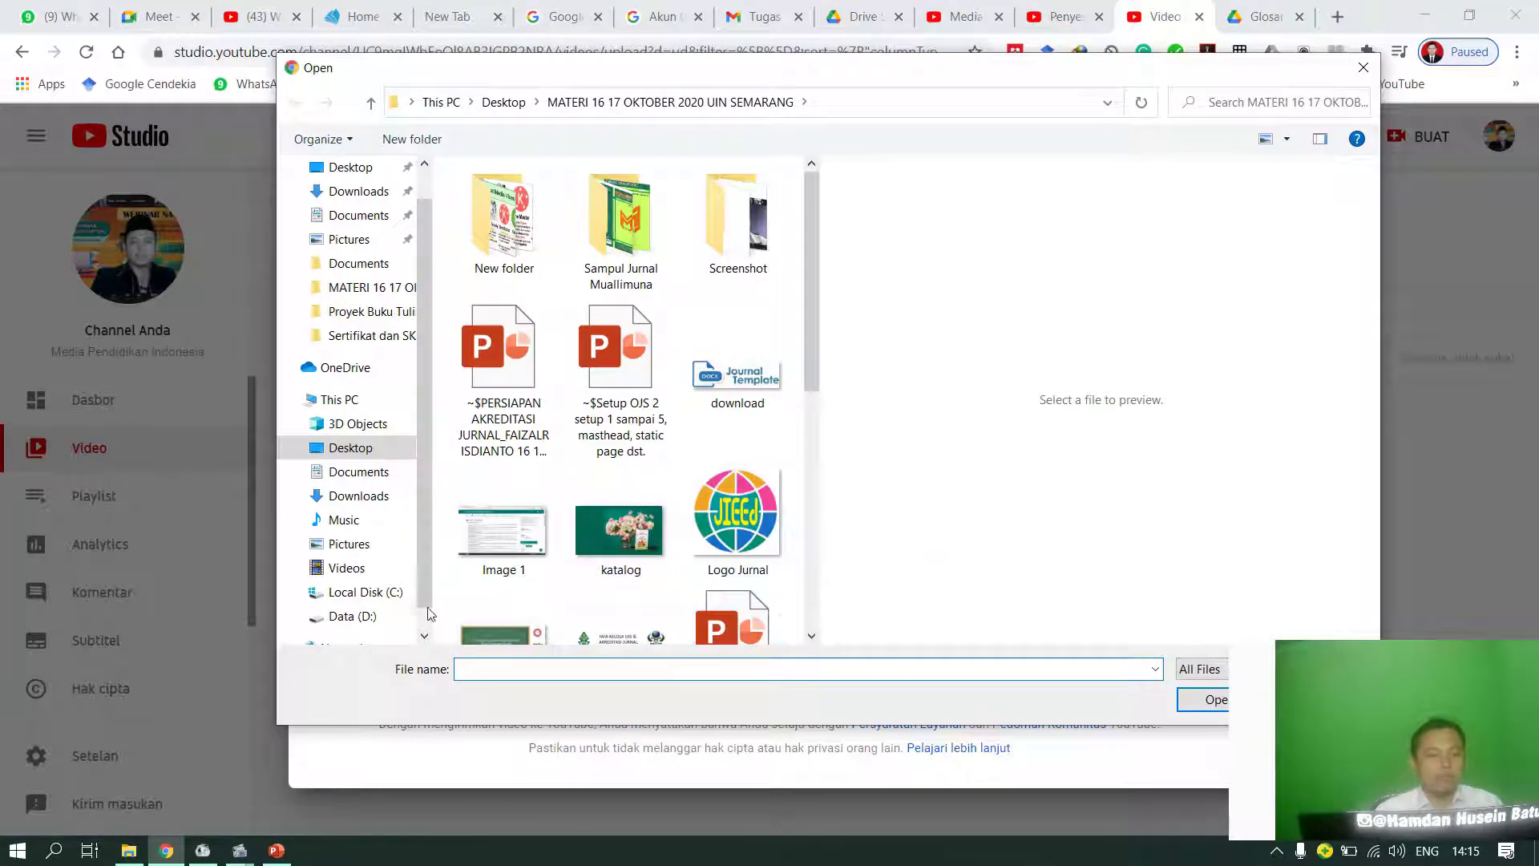
{"action": "left_click", "coordinate": [352, 618]}
{"action": "left_click", "coordinate": [625, 495]}
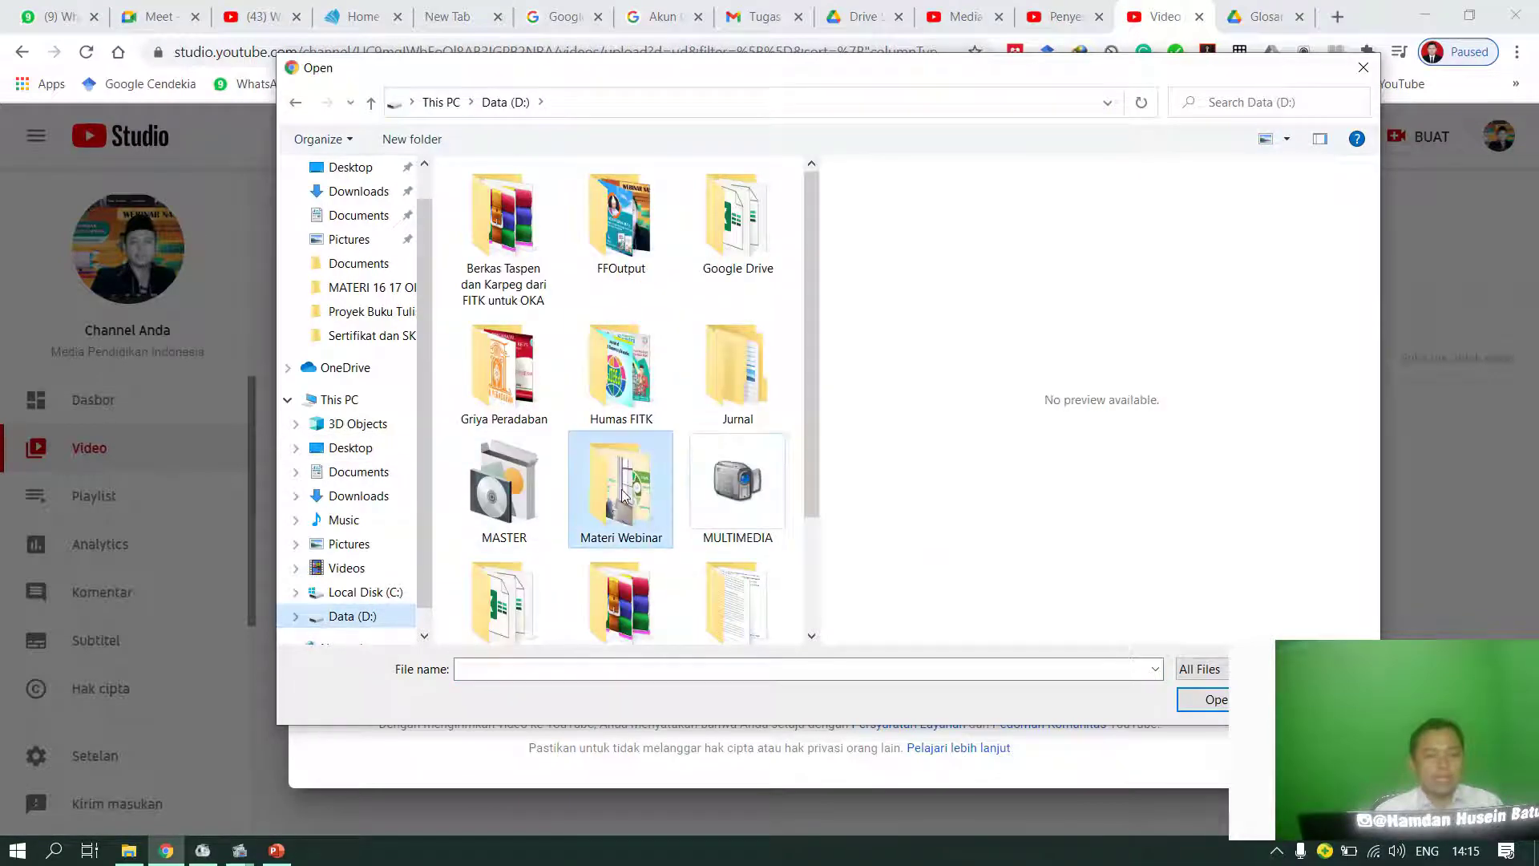
{"action": "left_click", "coordinate": [614, 257]}
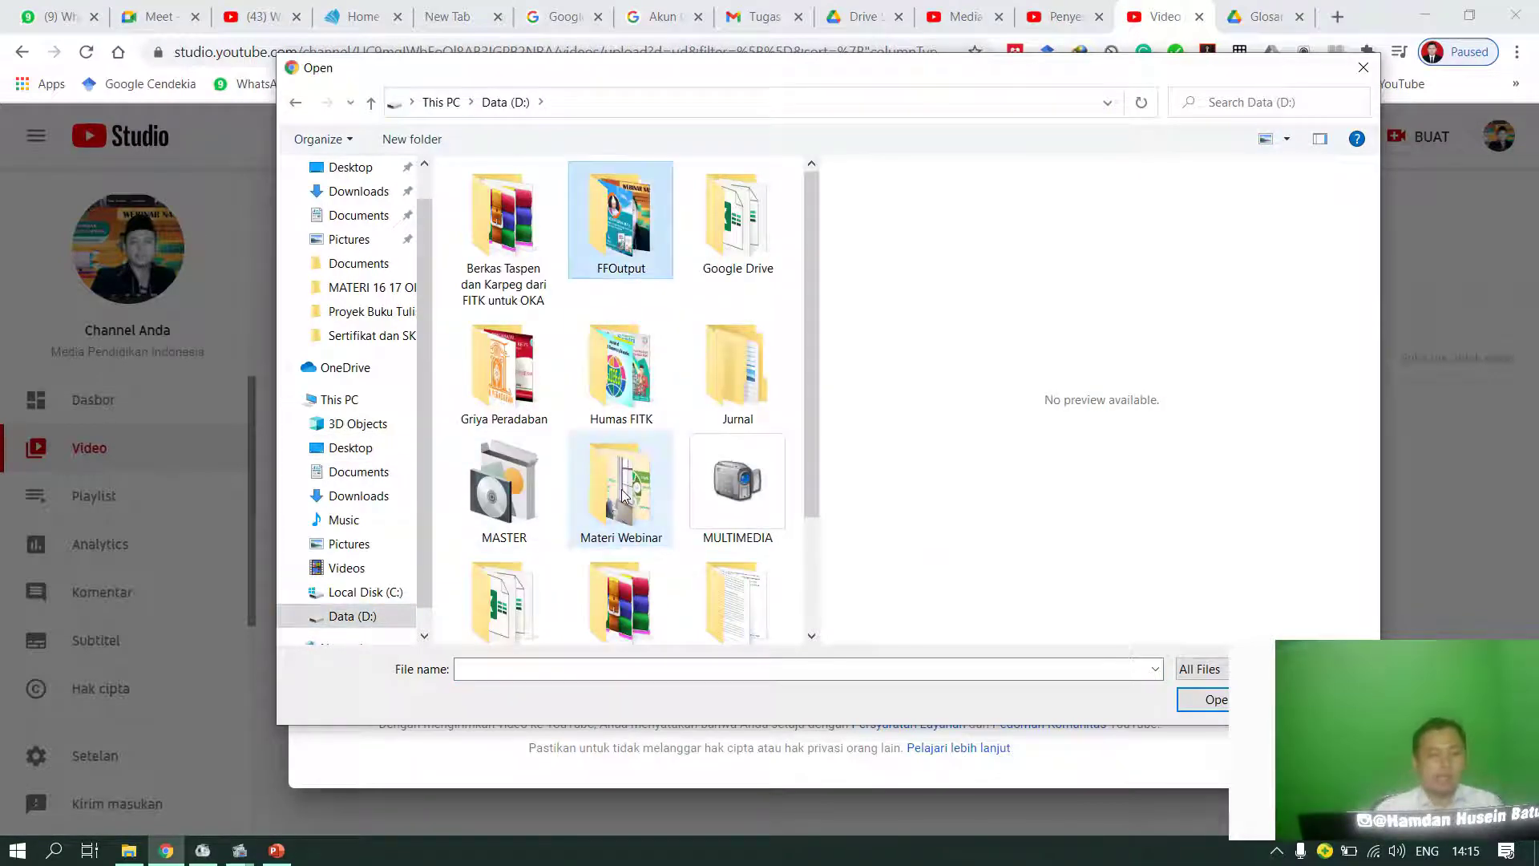
{"action": "double_click", "coordinate": [599, 239]}
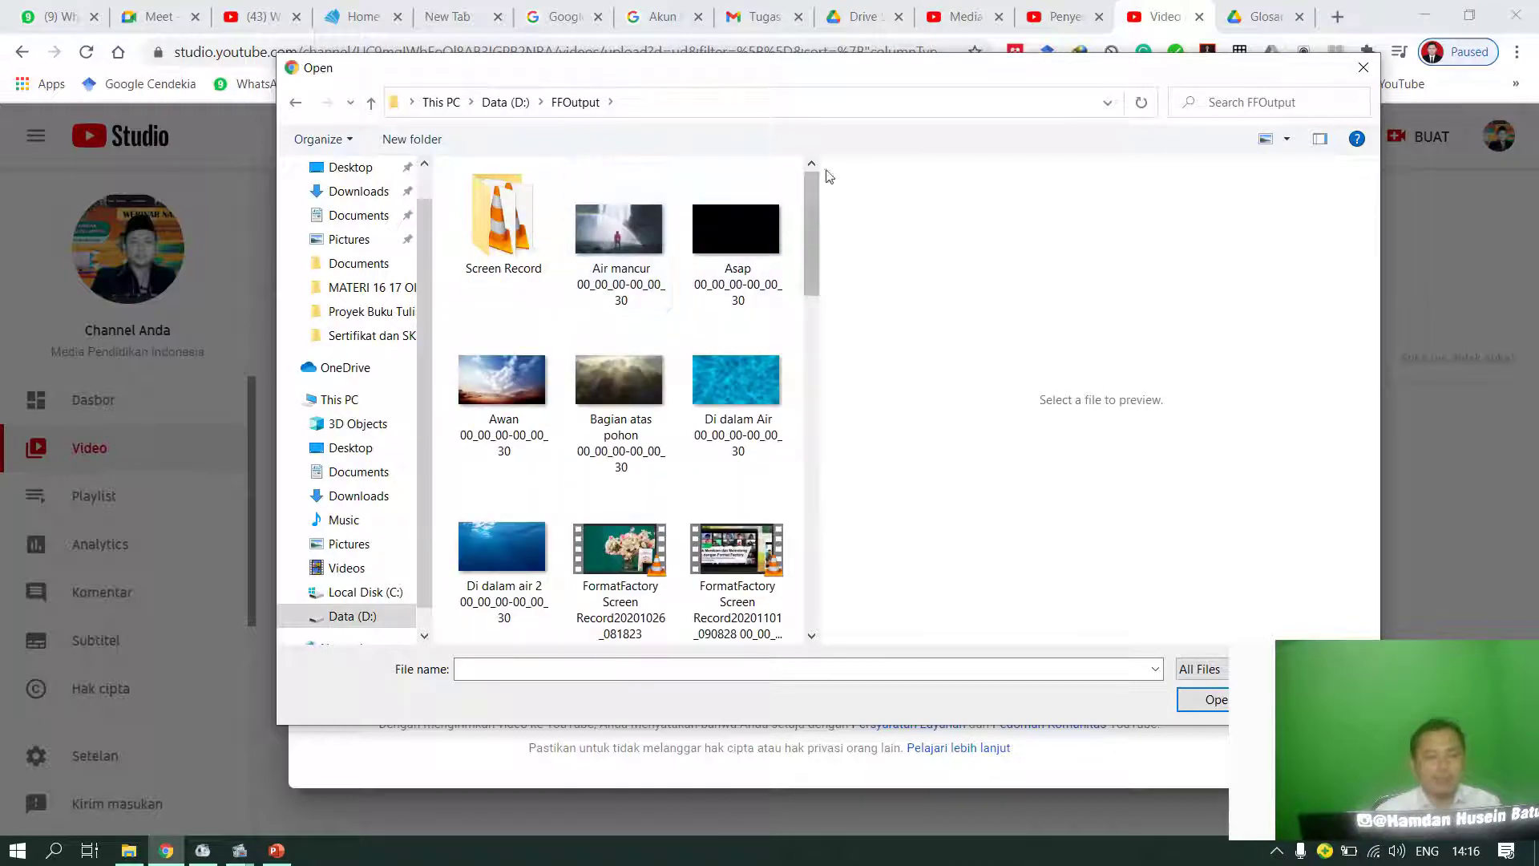
Step: Hide the file preview and upload the video "Slide Presentasi 00_00_00-00_00_49" from the FFOutput folder
{"action": "left_click", "coordinate": [1322, 141]}
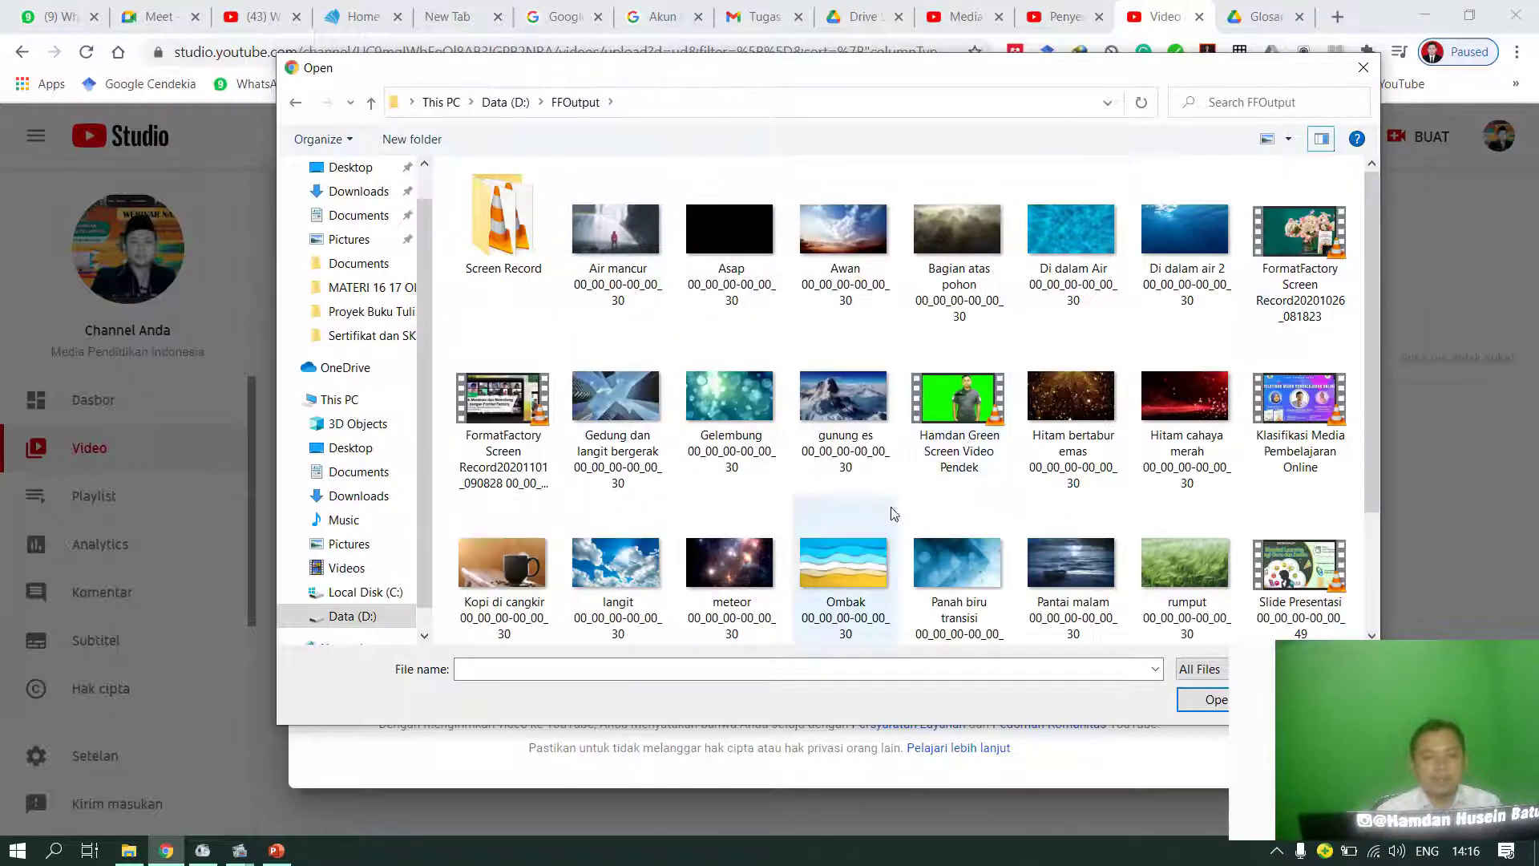
{"action": "left_click", "coordinate": [729, 397]}
{"action": "scroll", "coordinate": [967, 518], "scroll_direction": "down", "scroll_amount": 1}
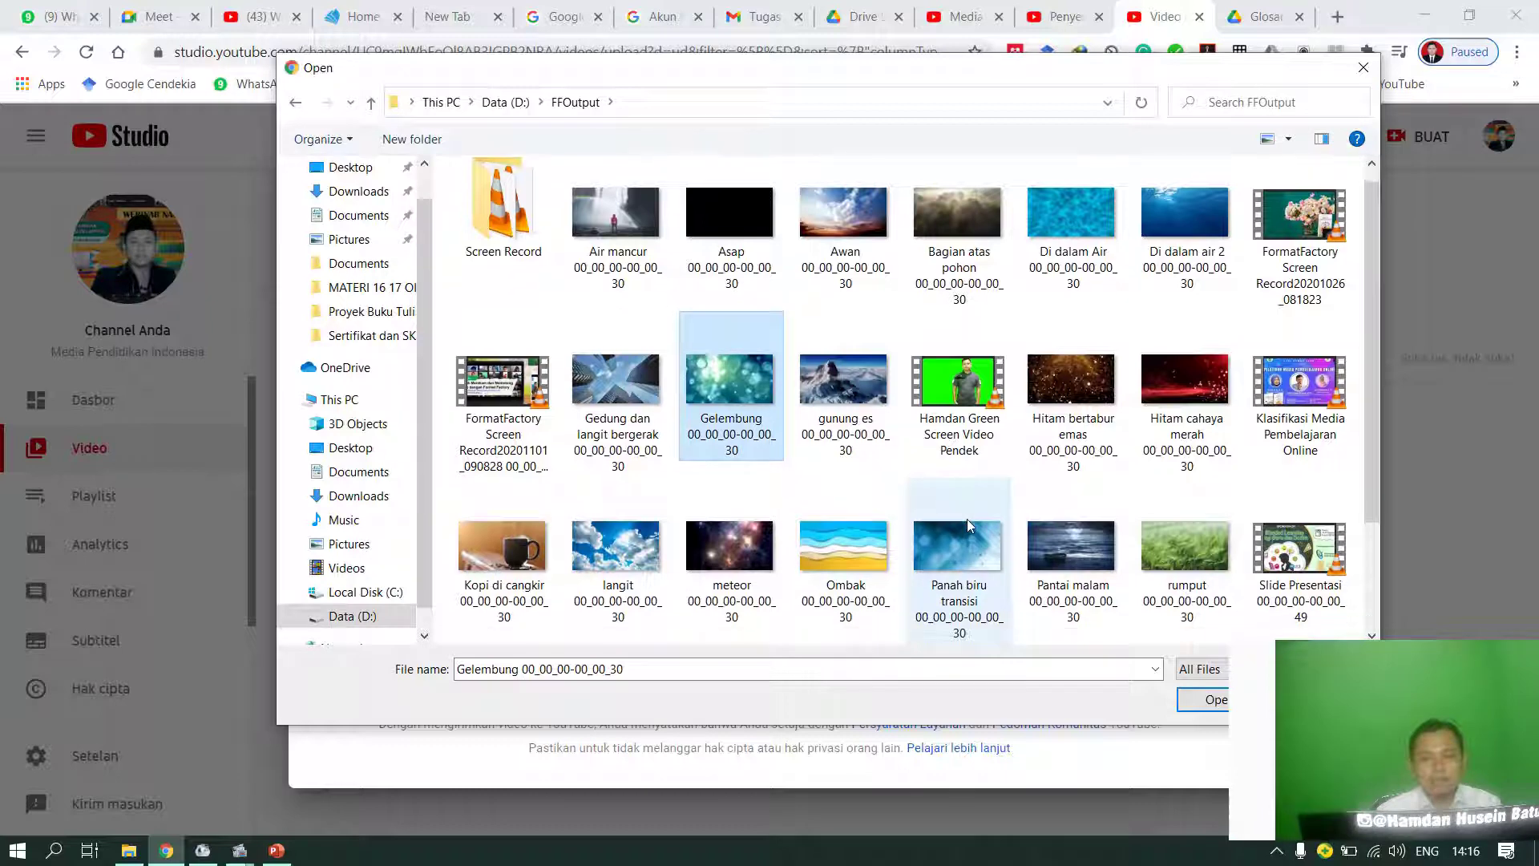
{"action": "left_click", "coordinate": [1282, 575]}
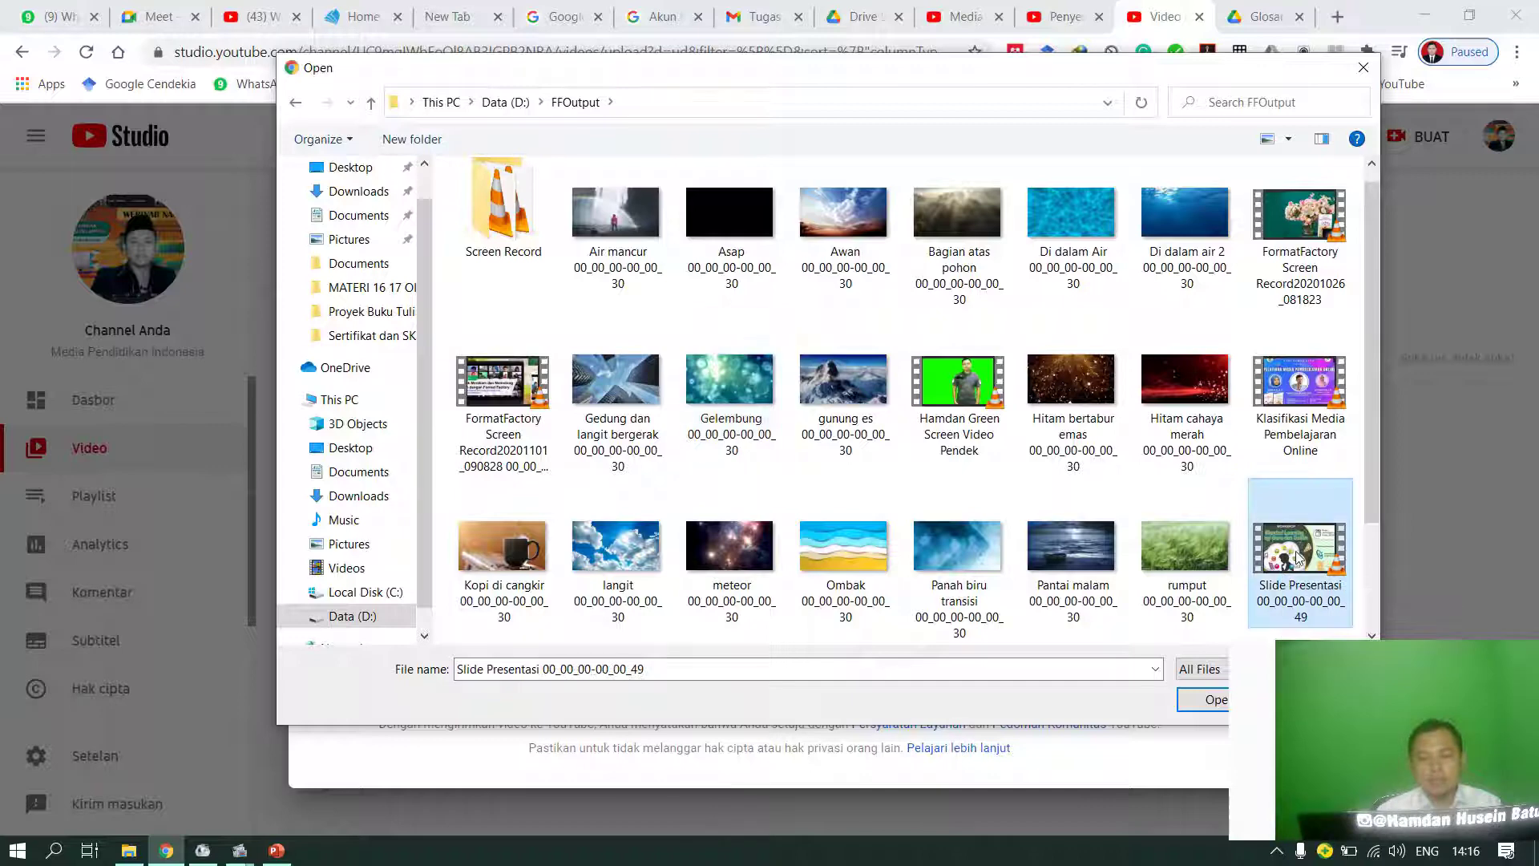
{"action": "left_click_drag", "start_coordinate": [1330, 672], "coordinate": [66, 722]}
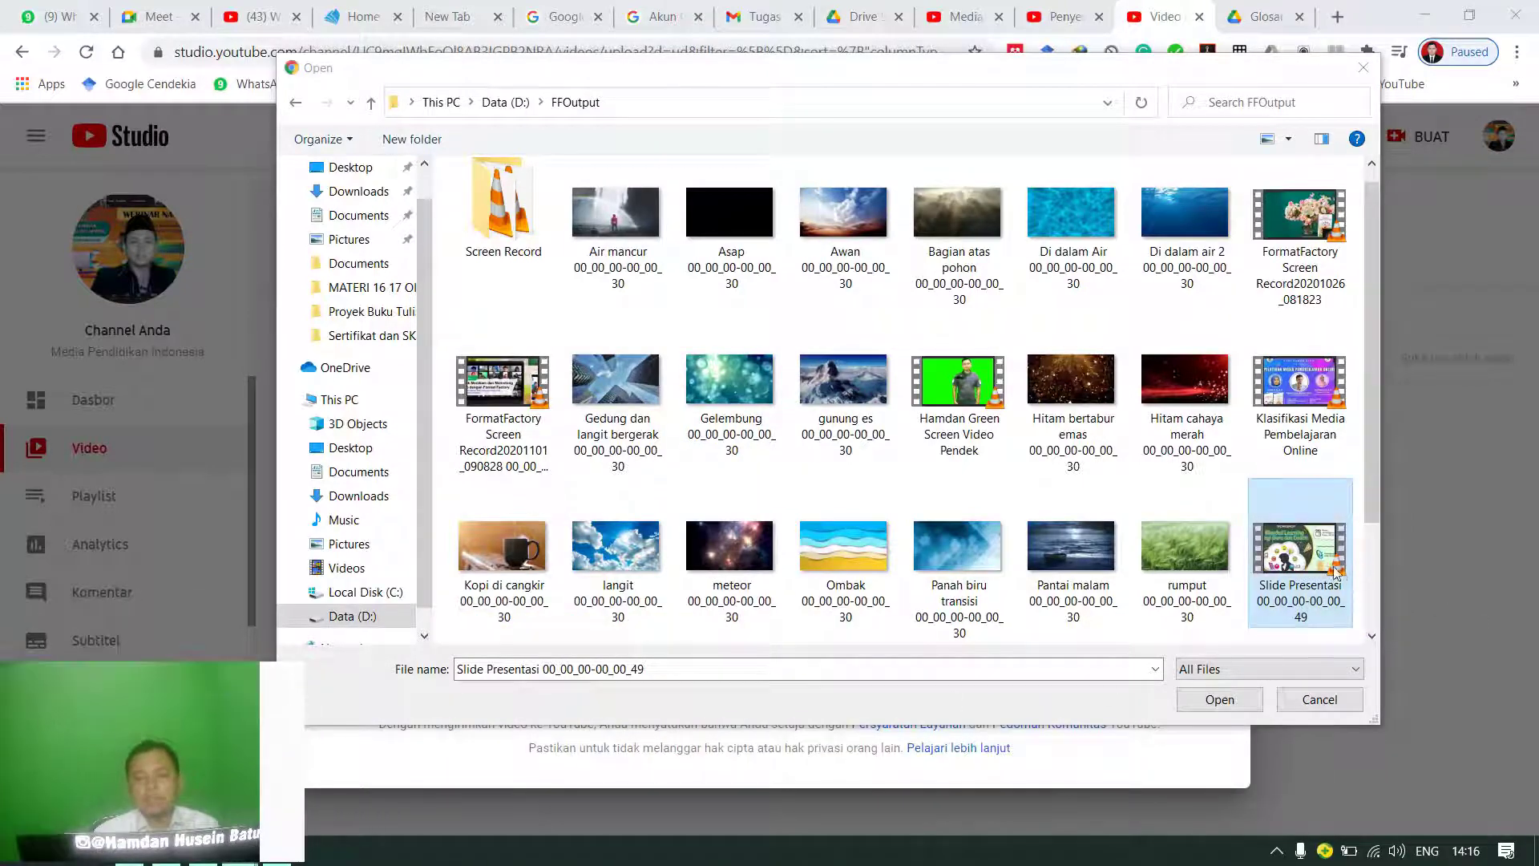
{"action": "left_click", "coordinate": [1247, 704]}
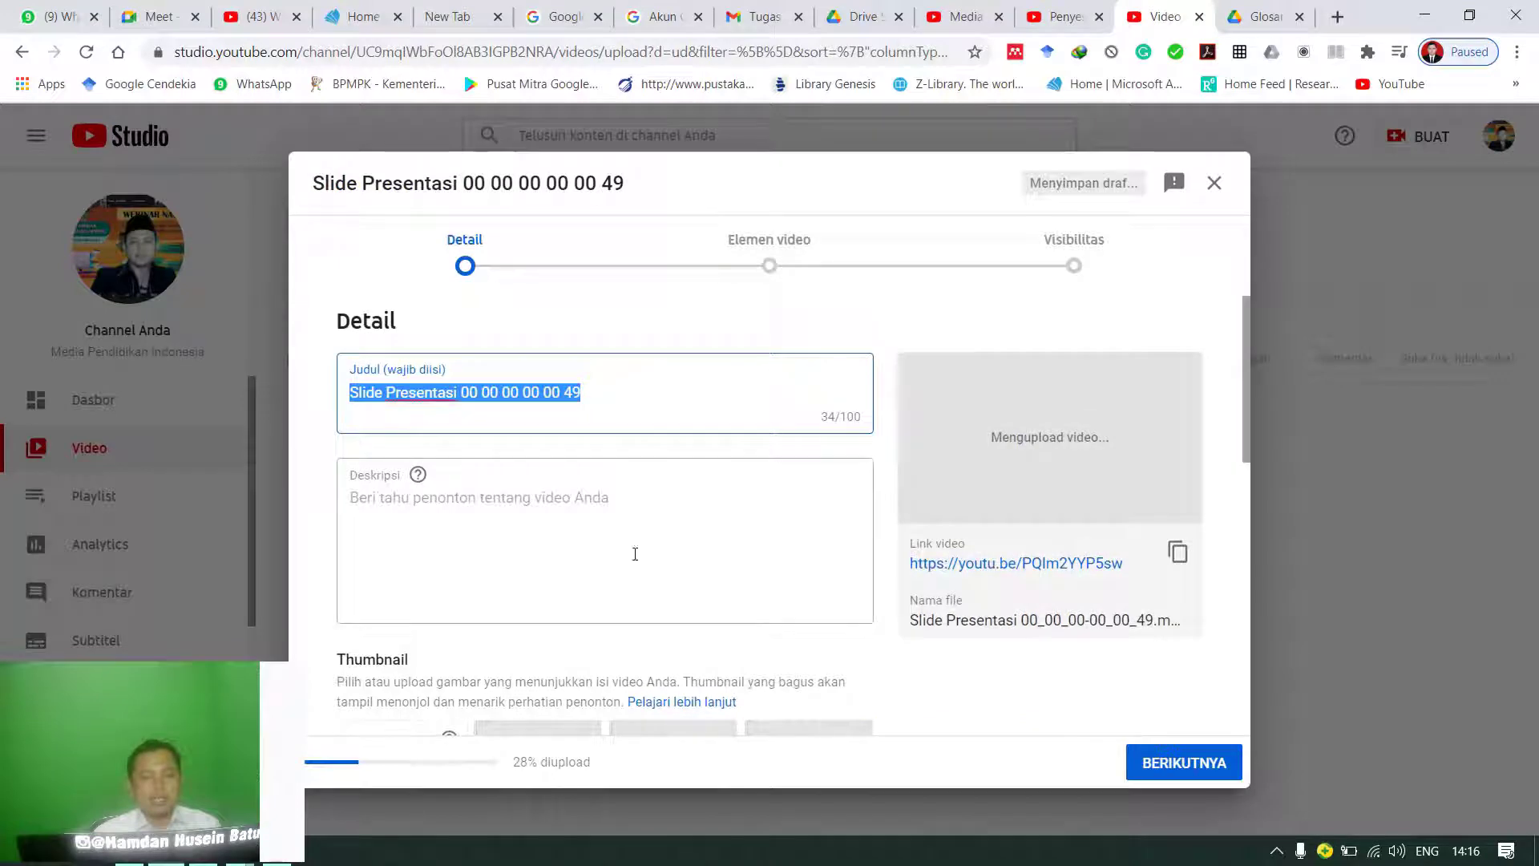
{"action": "mouse_move", "coordinate": [268, 733]}
{"action": "left_click_drag", "start_coordinate": [199, 684], "coordinate": [168, 683]}
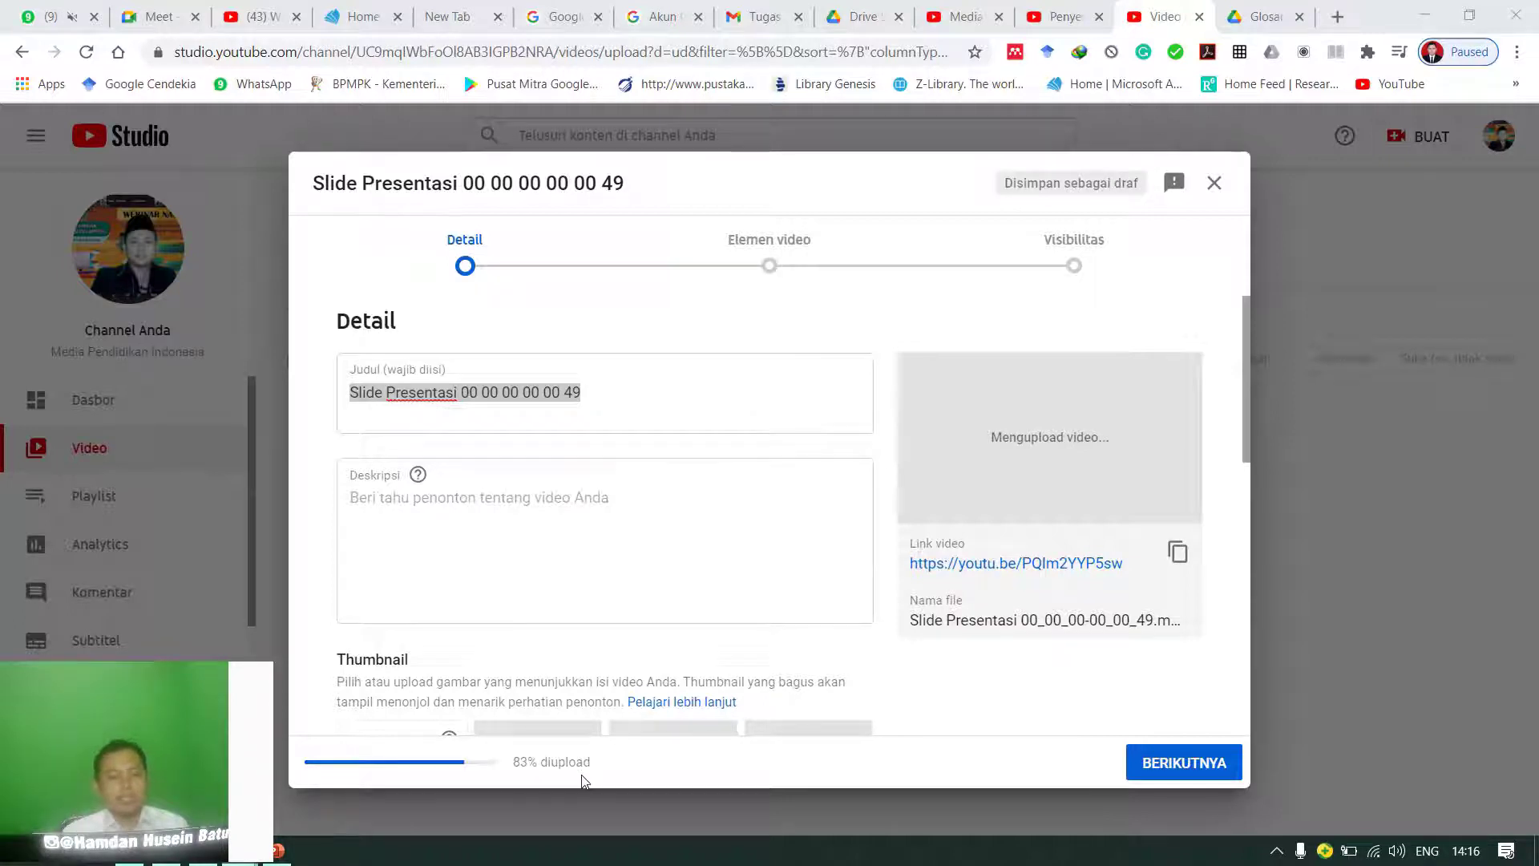
Step: Set the video's title to "Tutorial Perekaman Layar Komputer" and open the description for editing
{"action": "left_click", "coordinate": [468, 394]}
{"action": "left_click_drag", "start_coordinate": [603, 392], "coordinate": [315, 395]}
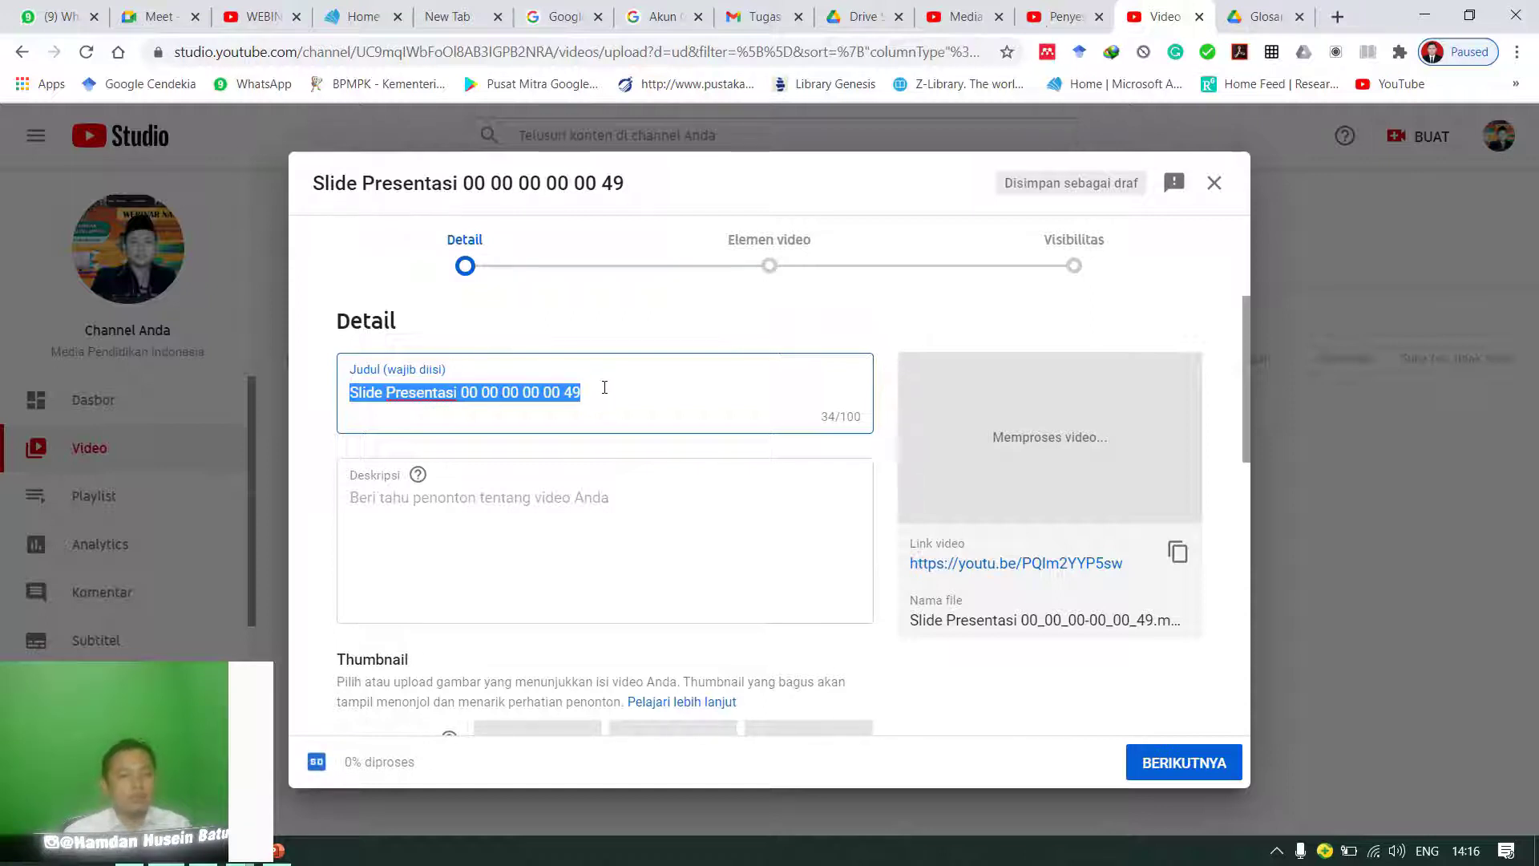
{"action": "type", "text": "V"}
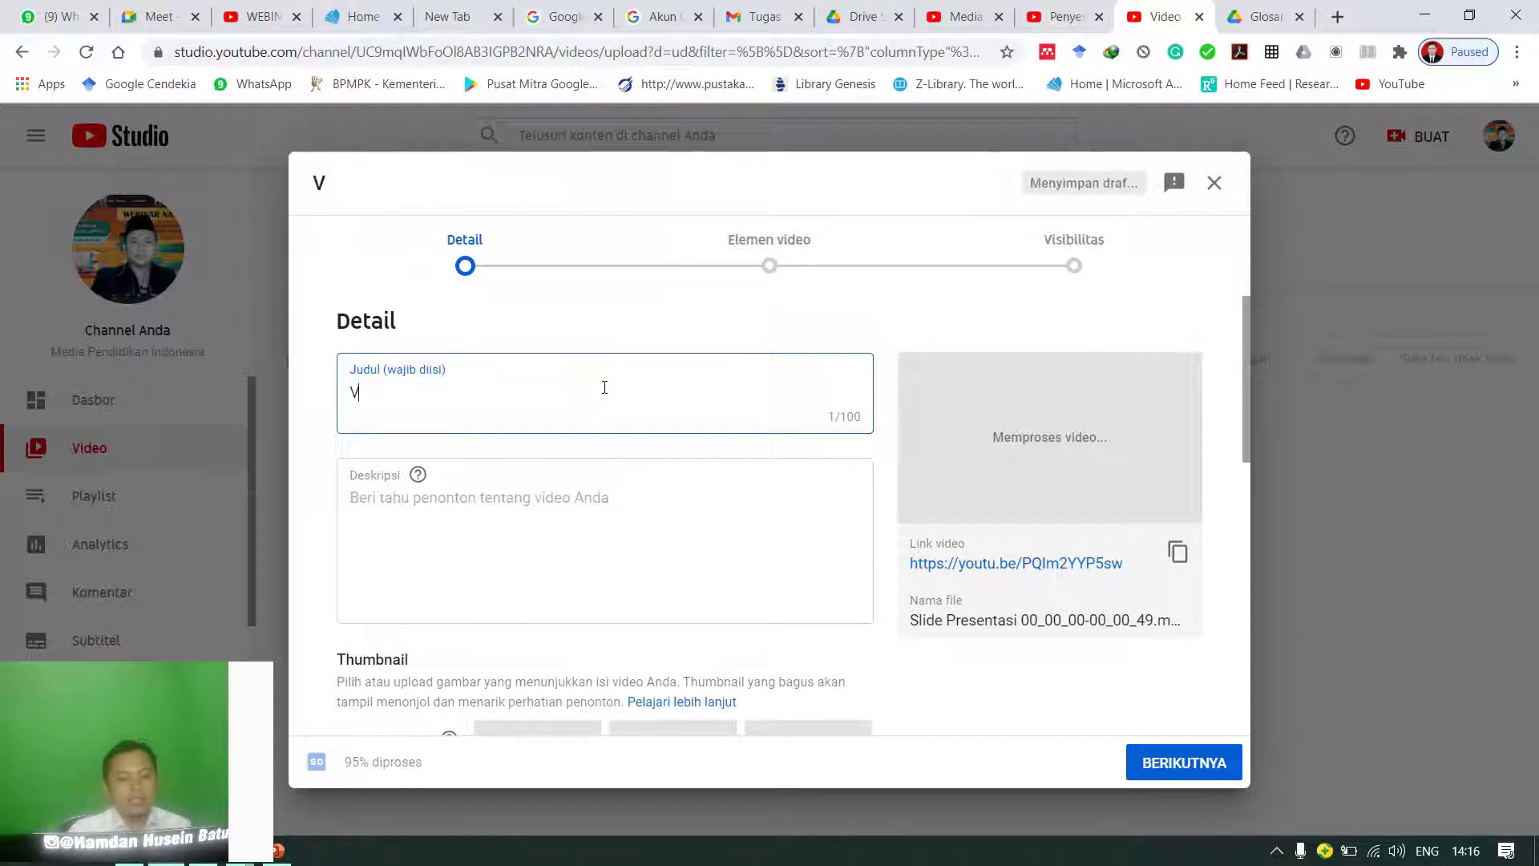
{"action": "type", "text": "ideo Tutorial"}
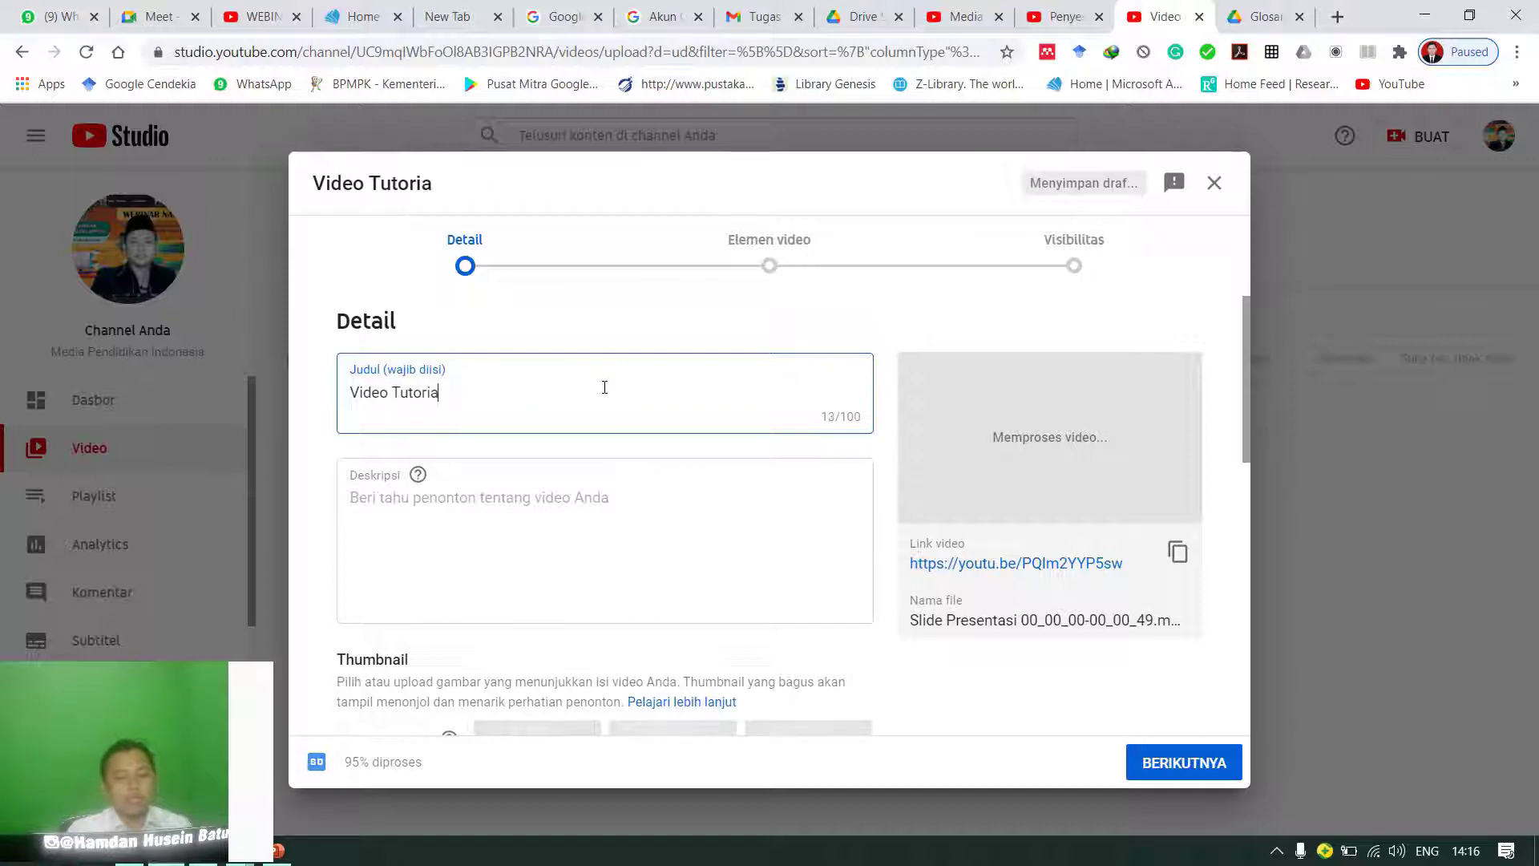
{"action": "key", "text": "Home"}
{"action": "key", "text": "ctrl+shift+Right"}
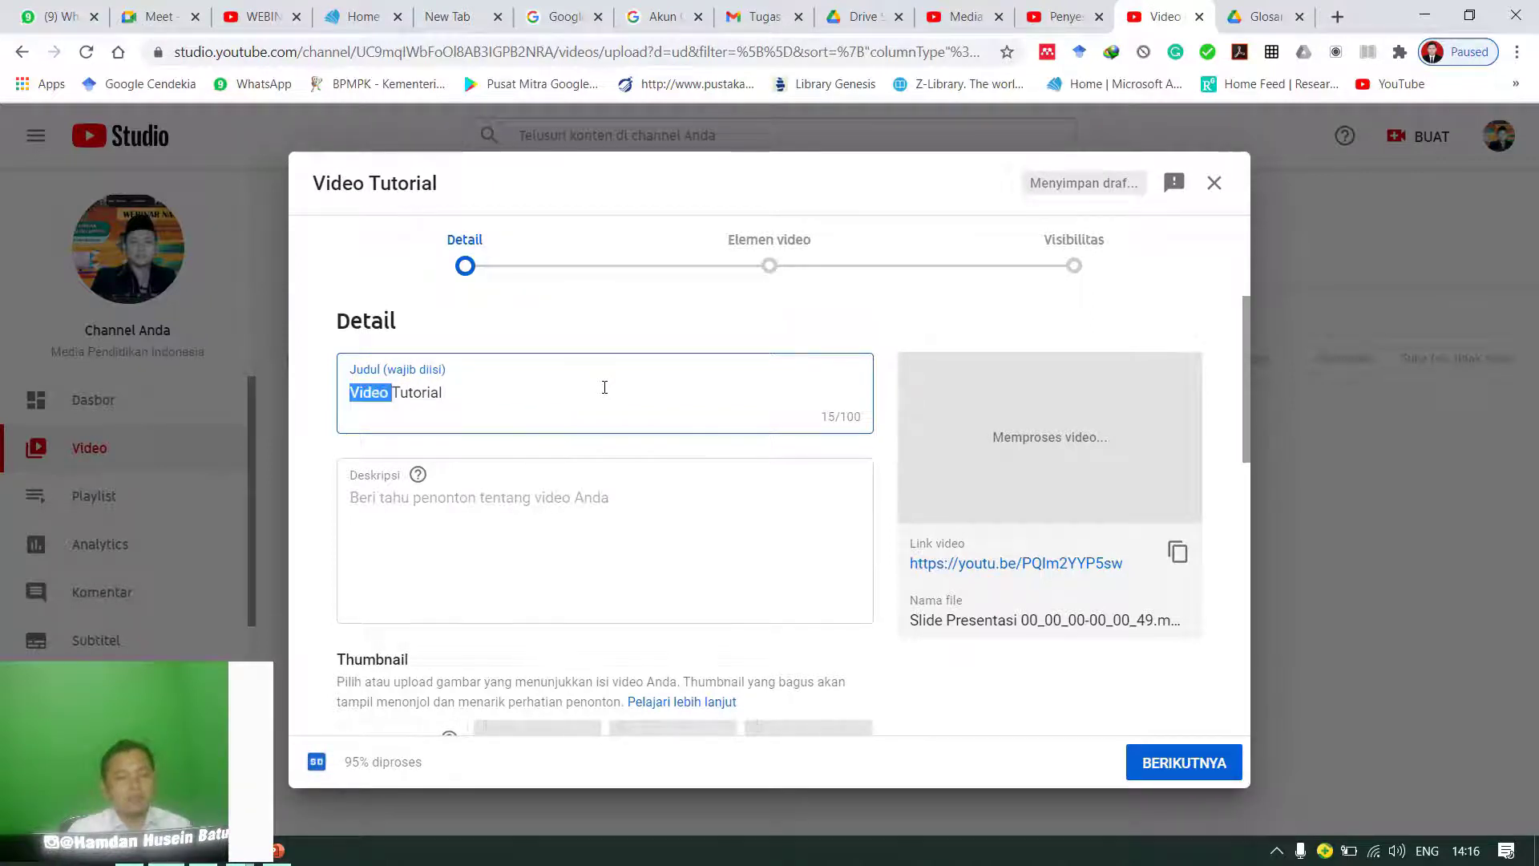
{"action": "key", "text": "BackSpace"}
{"action": "type", "text": "Pereka"}
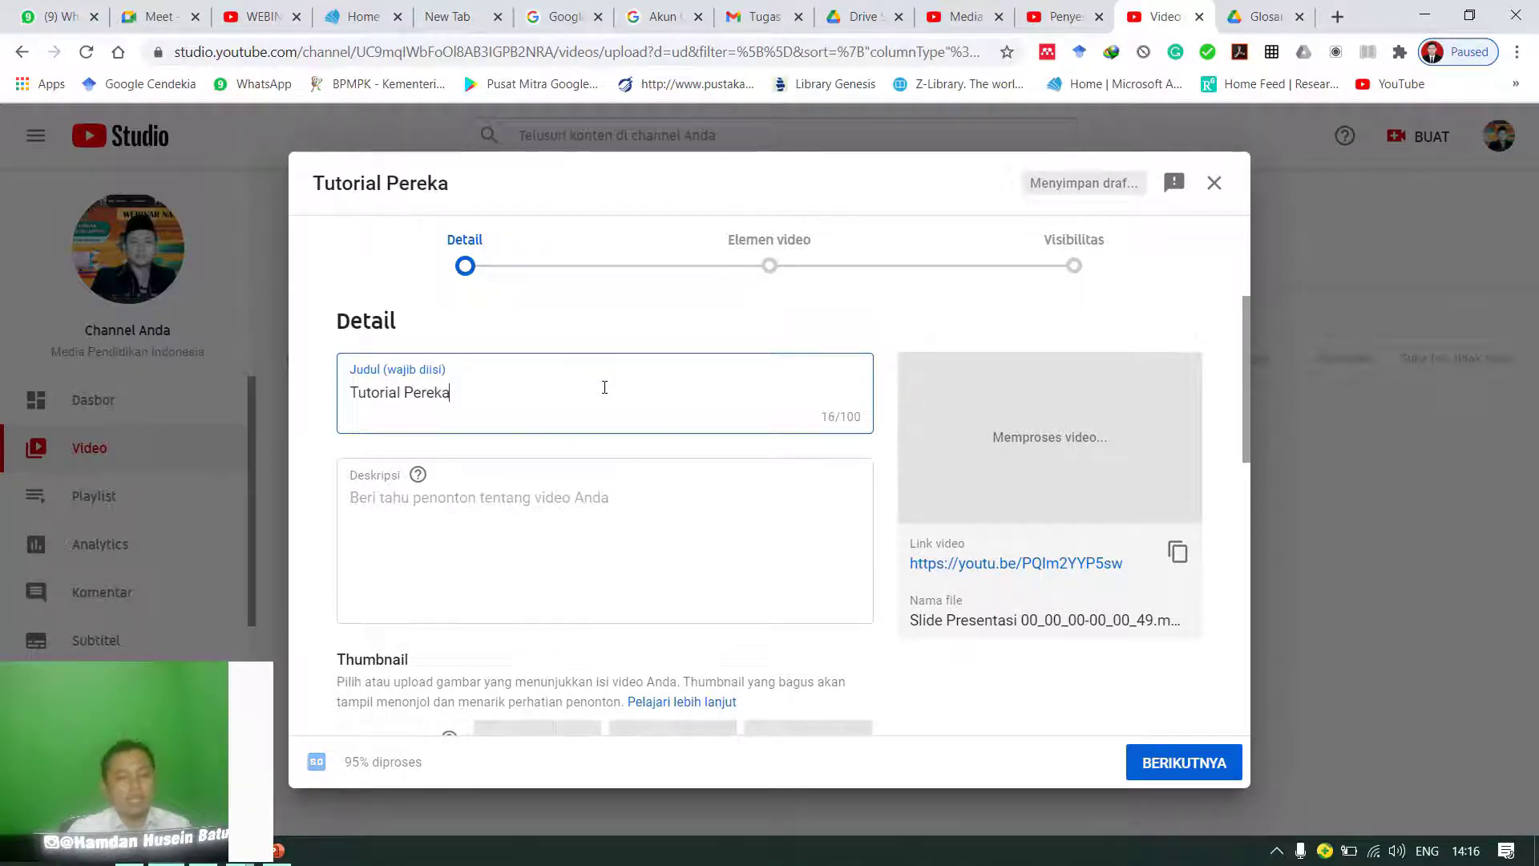
{"action": "type", "text": "man Layar Komputer"}
{"action": "left_click", "coordinate": [385, 503]}
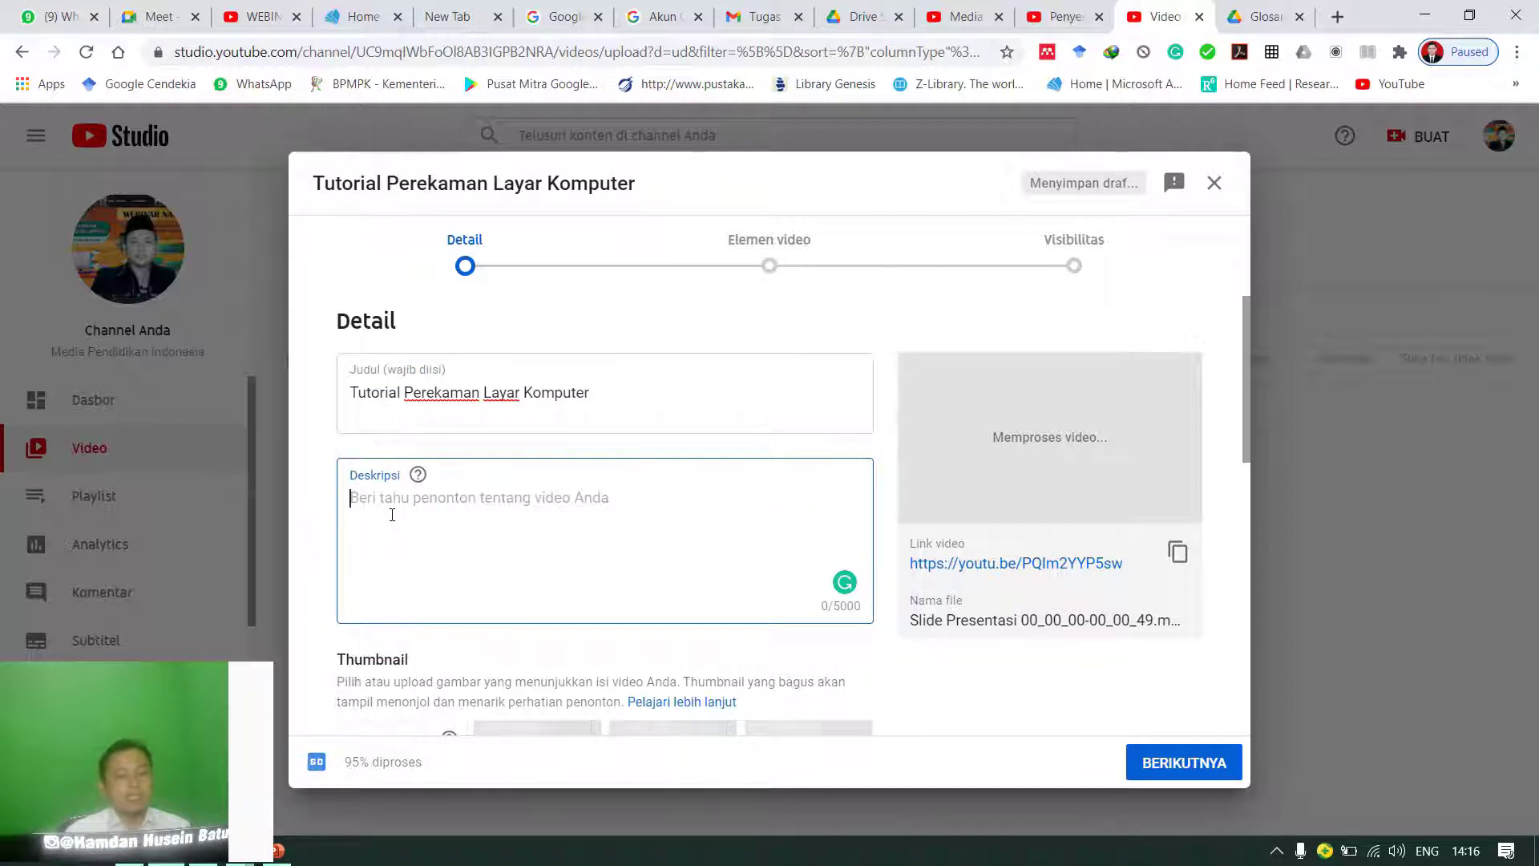
Step: Write "Vidoe ini menjelaskan cara menggunakan program Format Factory untuk merekam layar komputer." as the opening of the video description
{"action": "type", "text": "Vidoe ini menjelaska"}
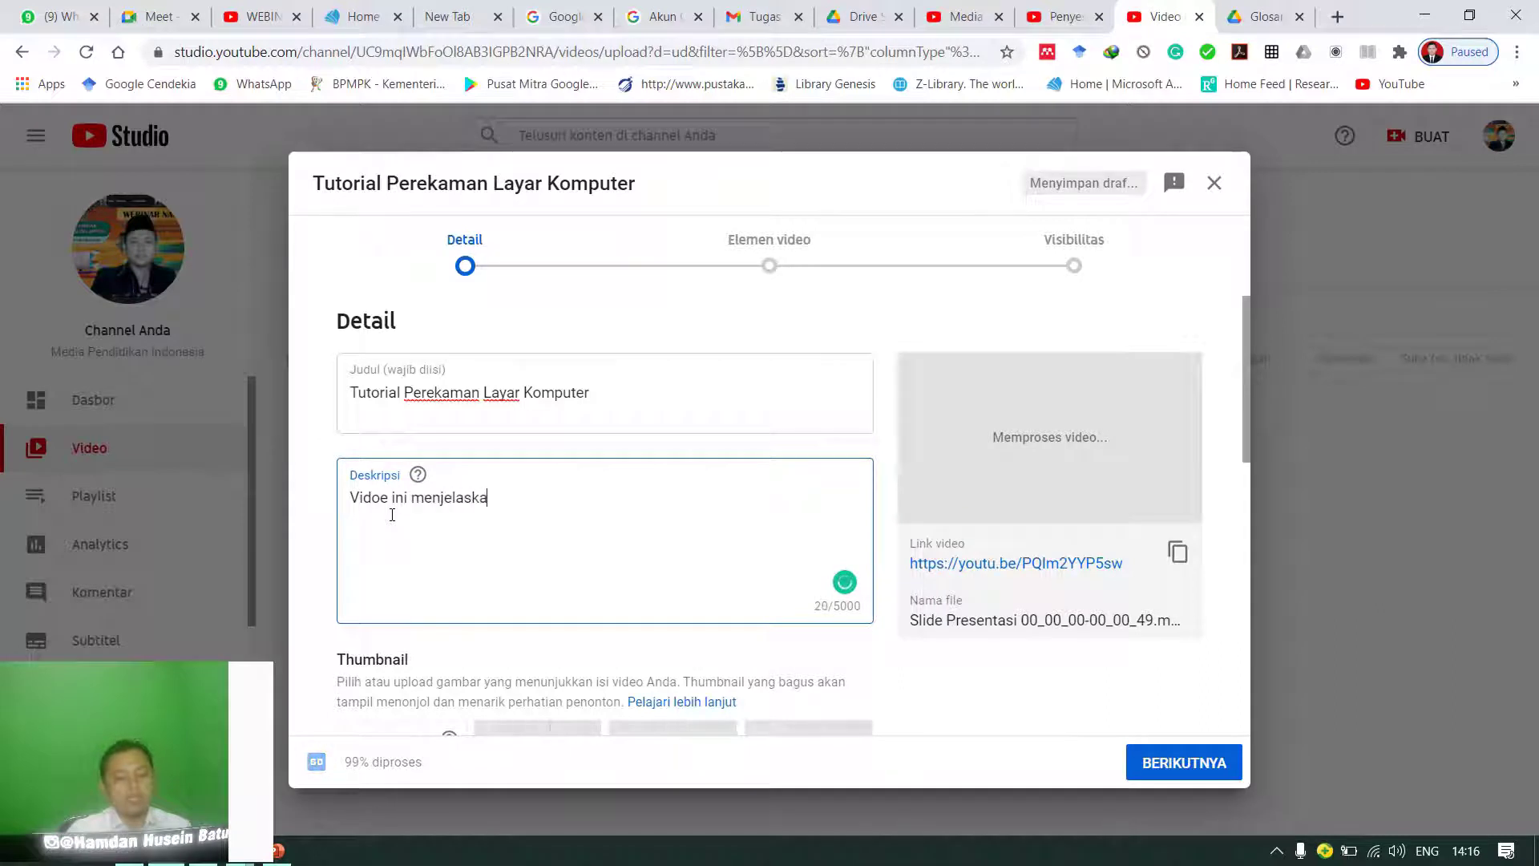
{"action": "type", "text": "n cara menggunak"}
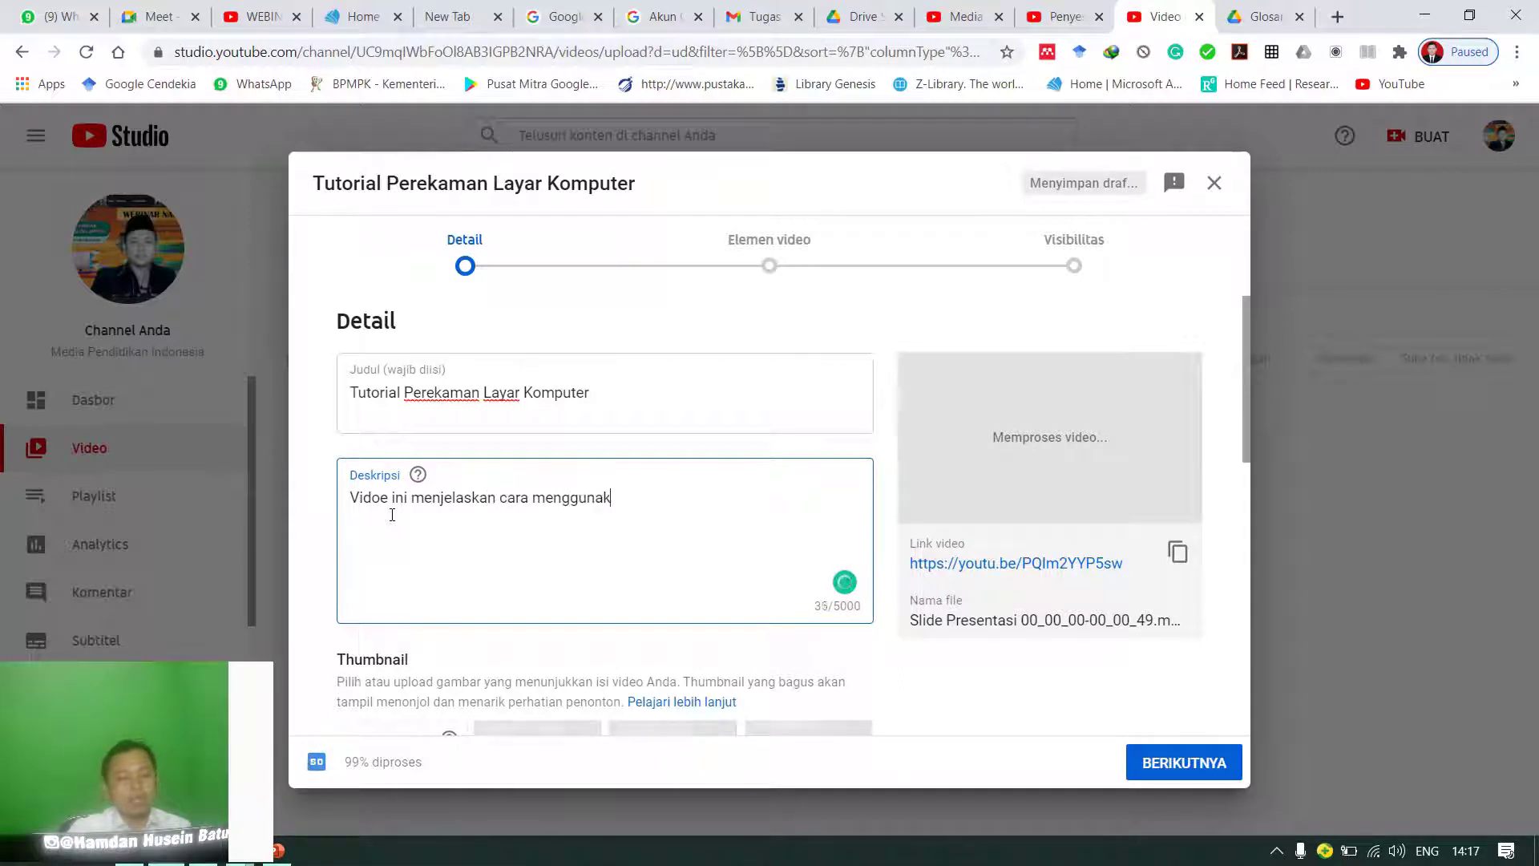
{"action": "type", "text": "an progra"}
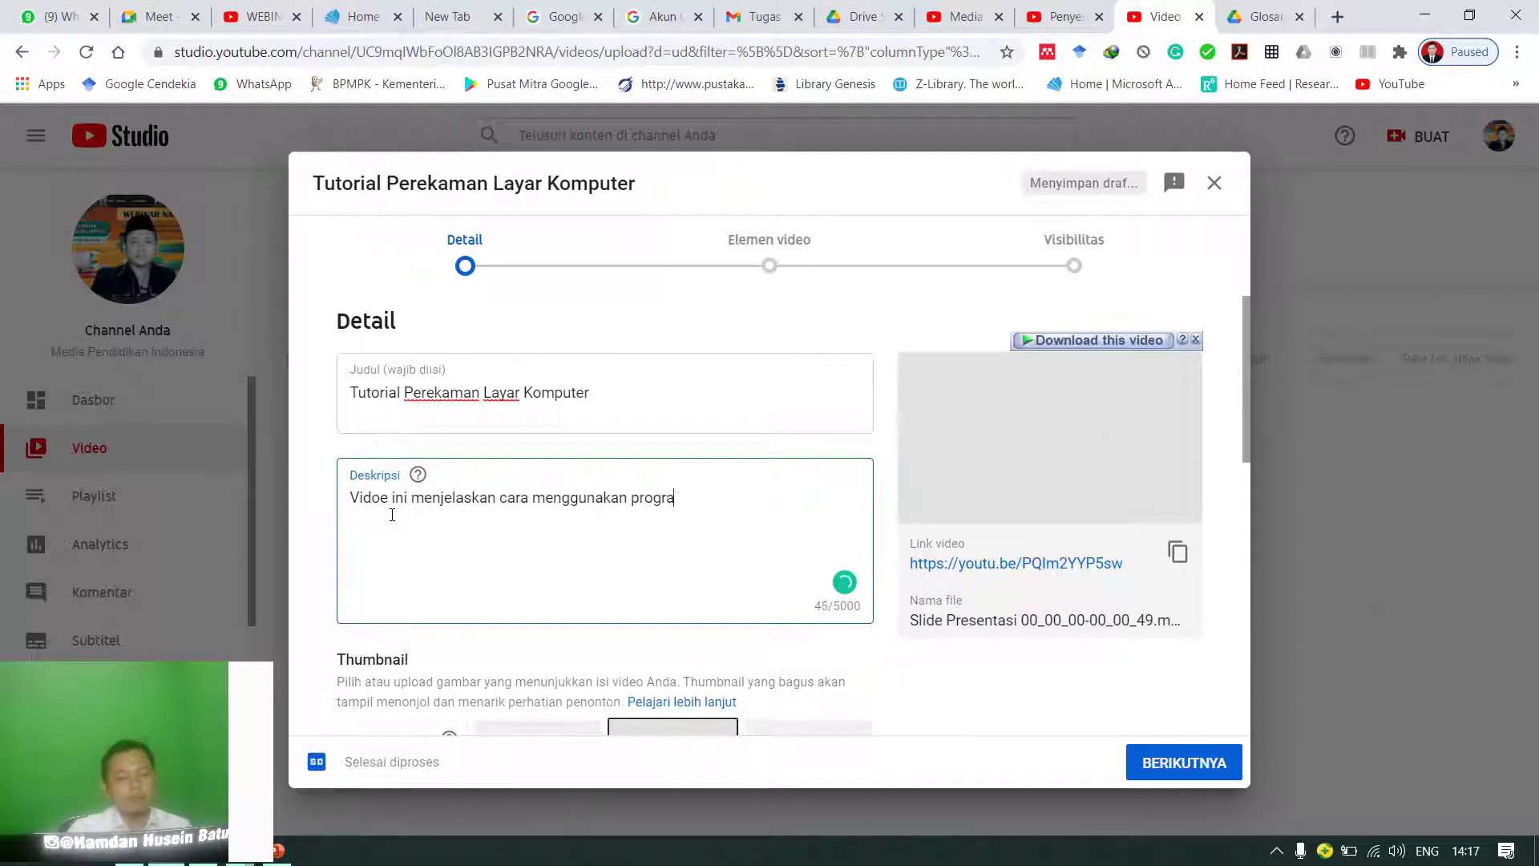
{"action": "type", "text": "m Format "}
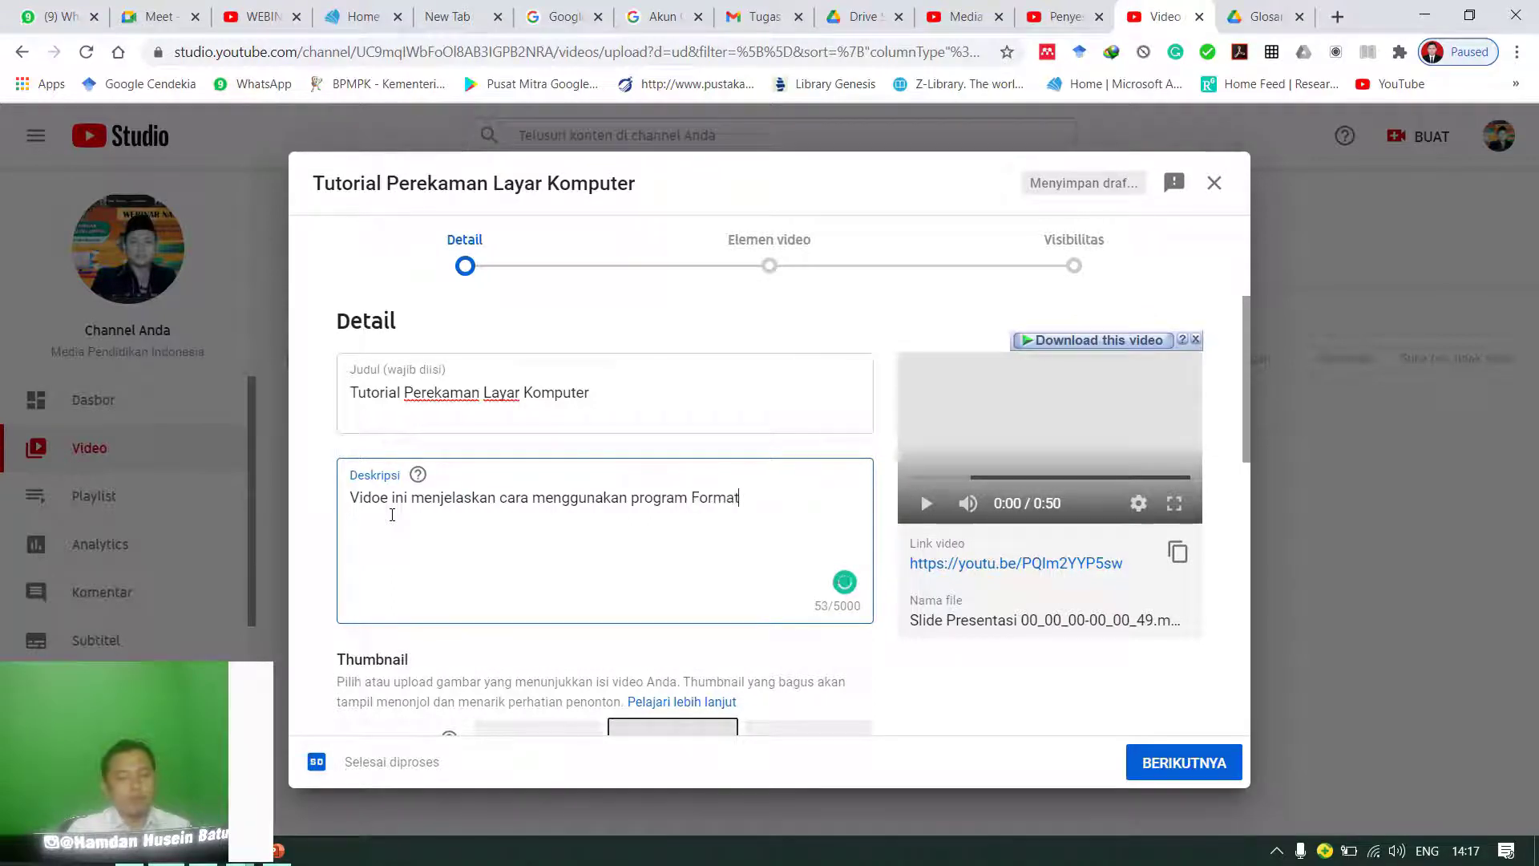
{"action": "type", "text": "Factory u"}
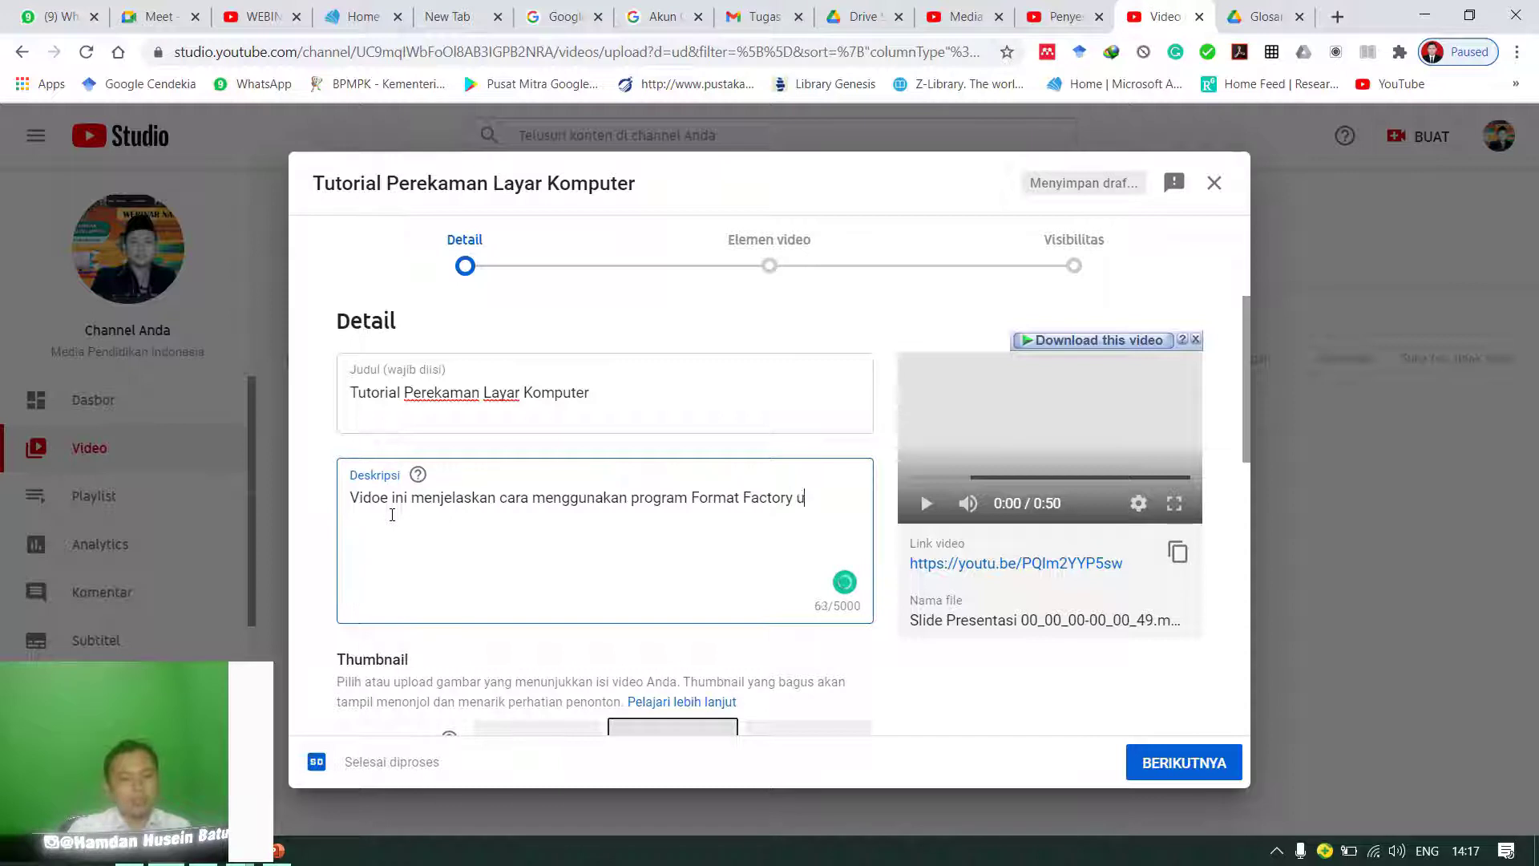
{"action": "type", "text": "ntuk merekam la"}
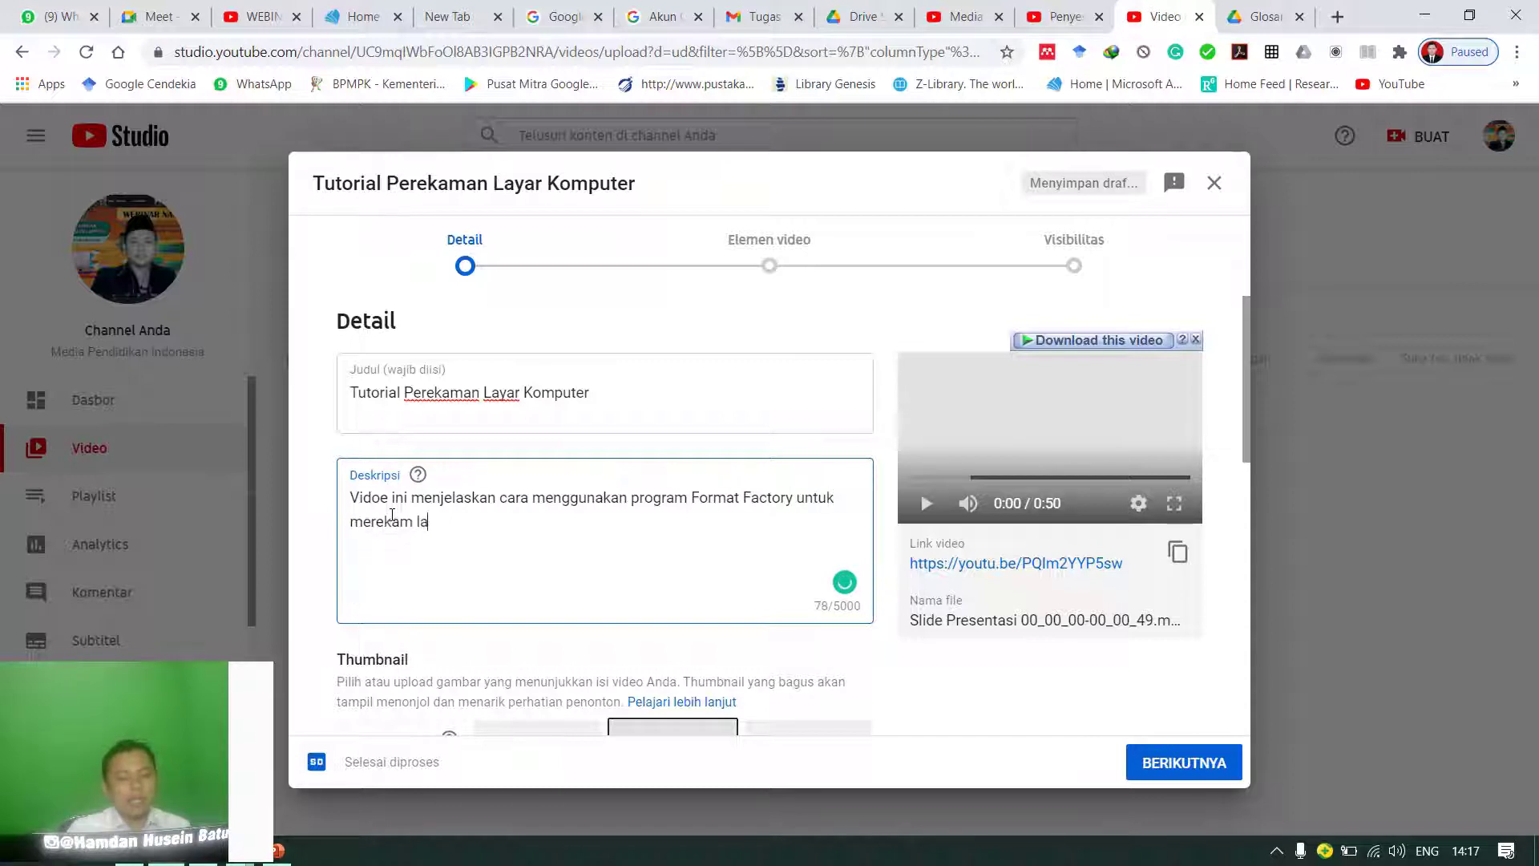
{"action": "type", "text": "yar komputer."}
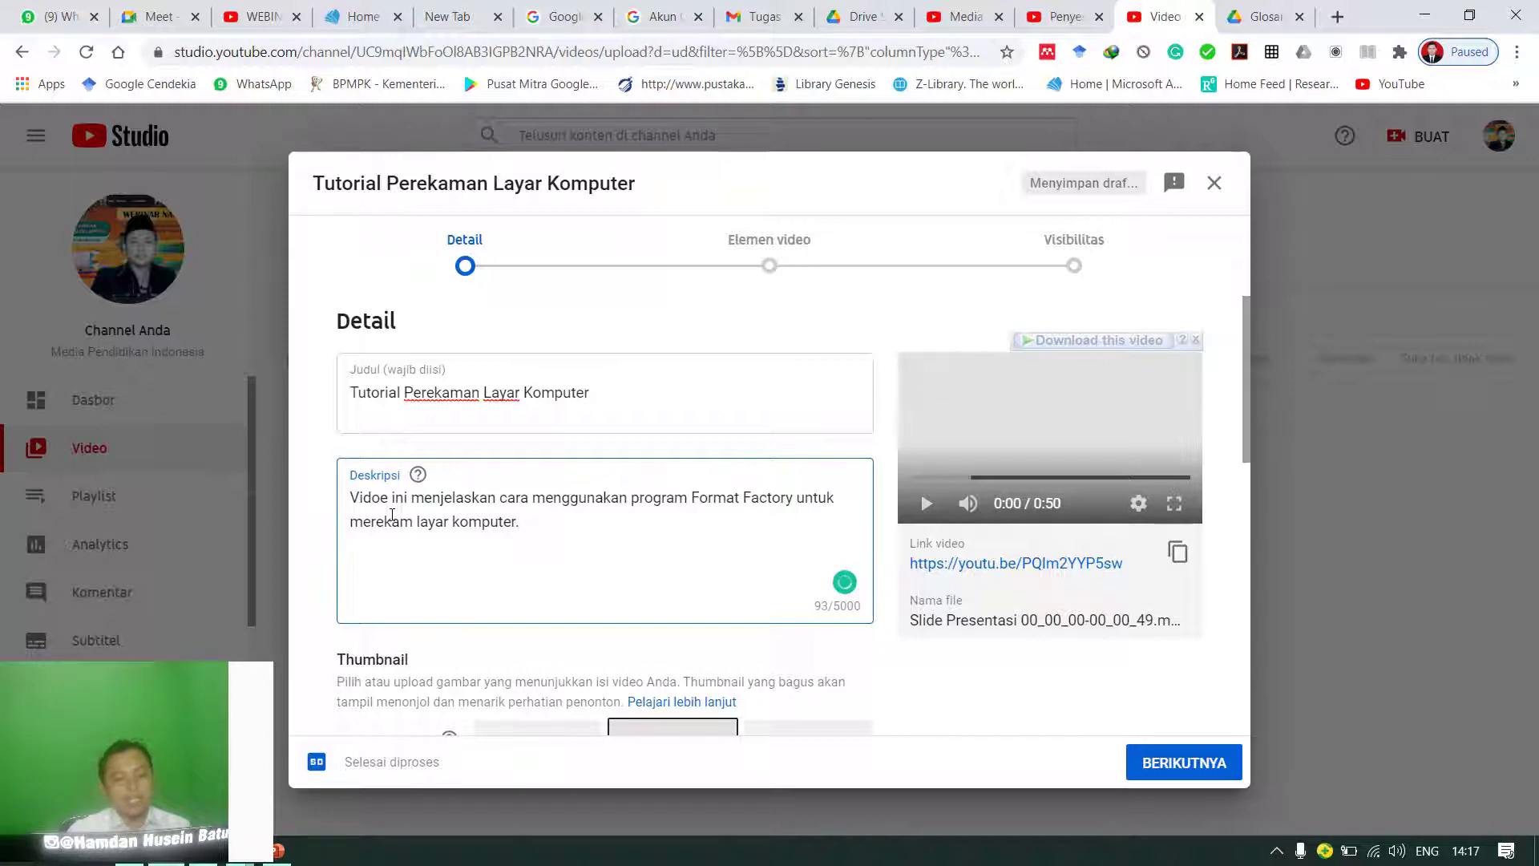
Step: Add the description lines "Silahkan Subscribe dan Like video ini jika ANda suka." and "#VideoPembelajaran"
{"action": "type", "text": "Silahkan Subscr"}
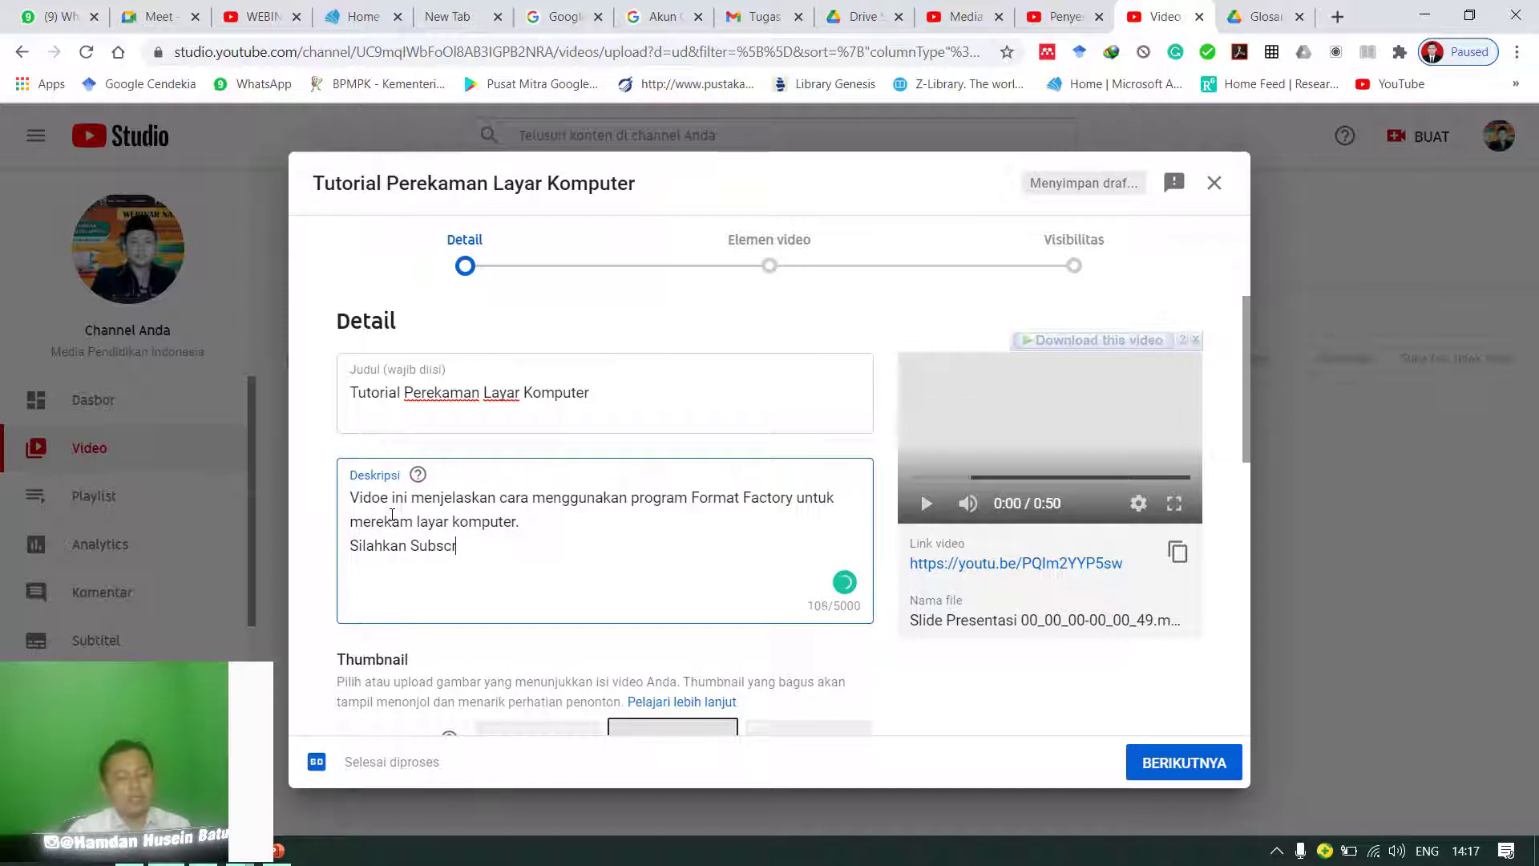
{"action": "type", "text": "ibe dan L"}
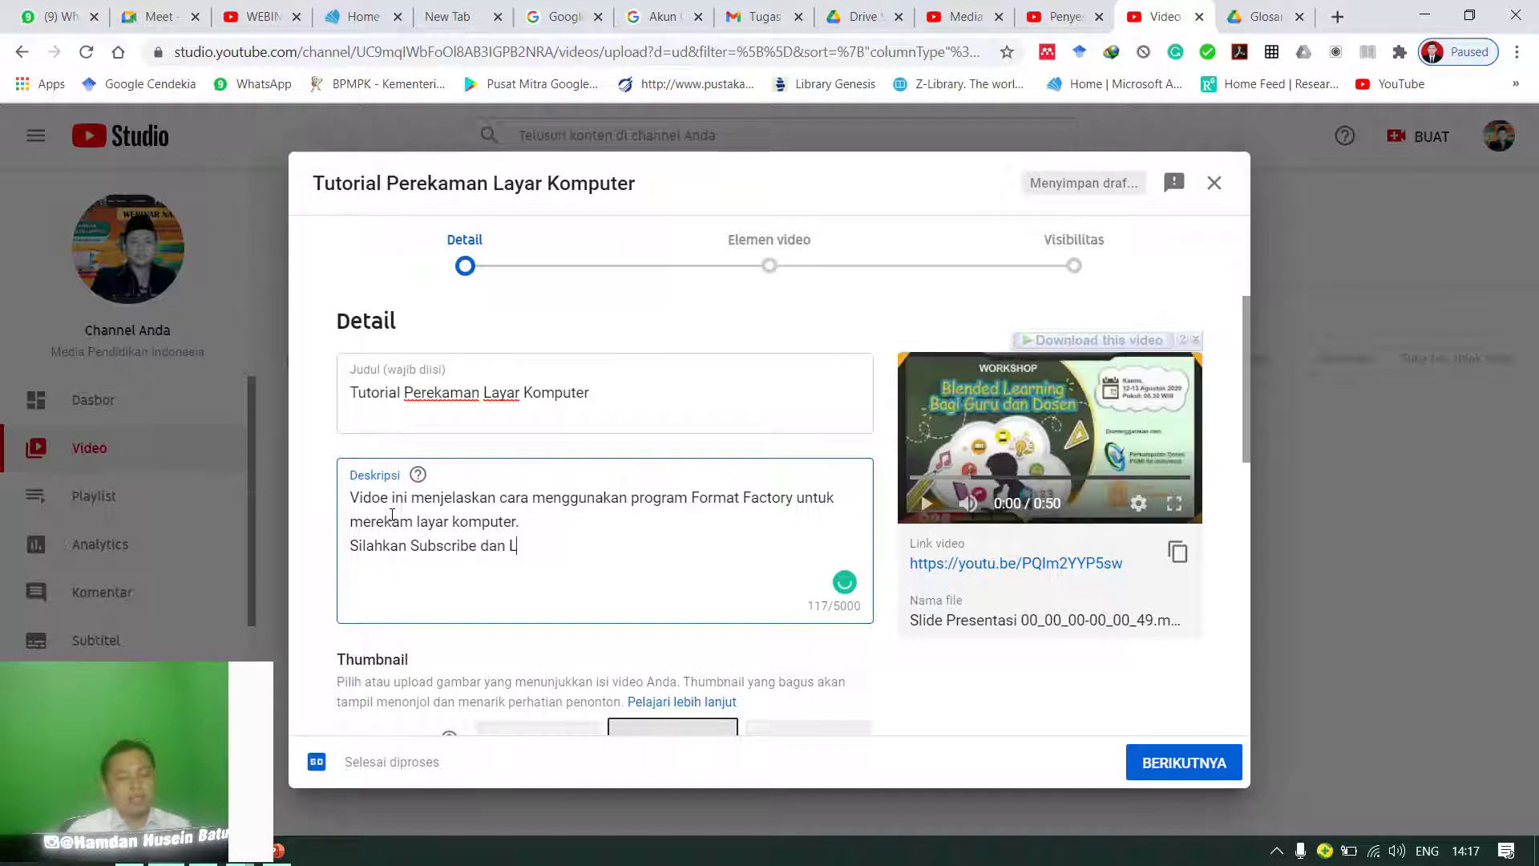
{"action": "type", "text": "ike video ini jika ANda suka. "}
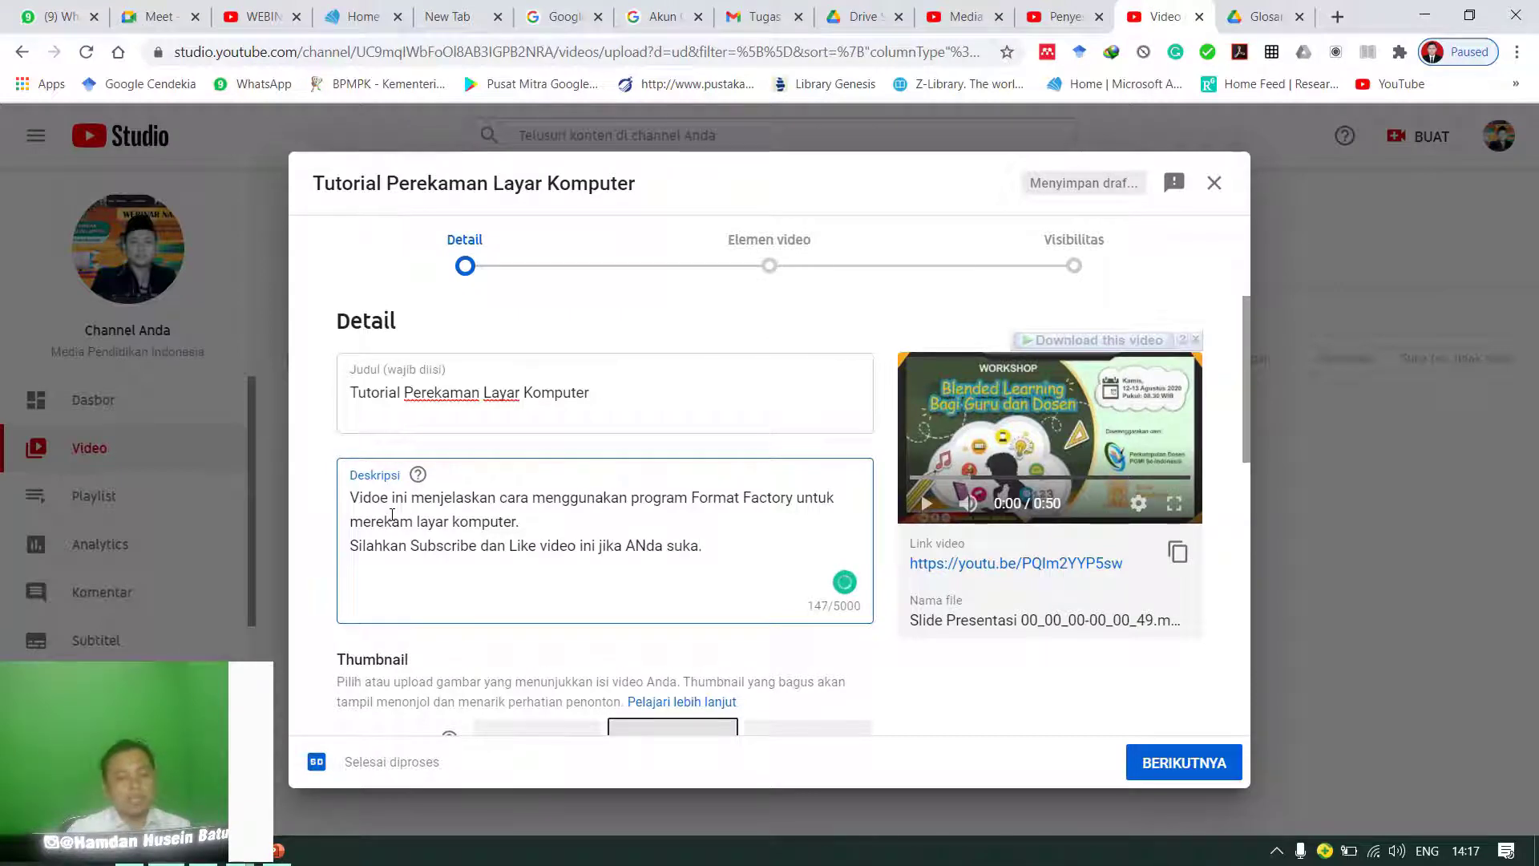
{"action": "type", "text": "#VideoPembelajaran"}
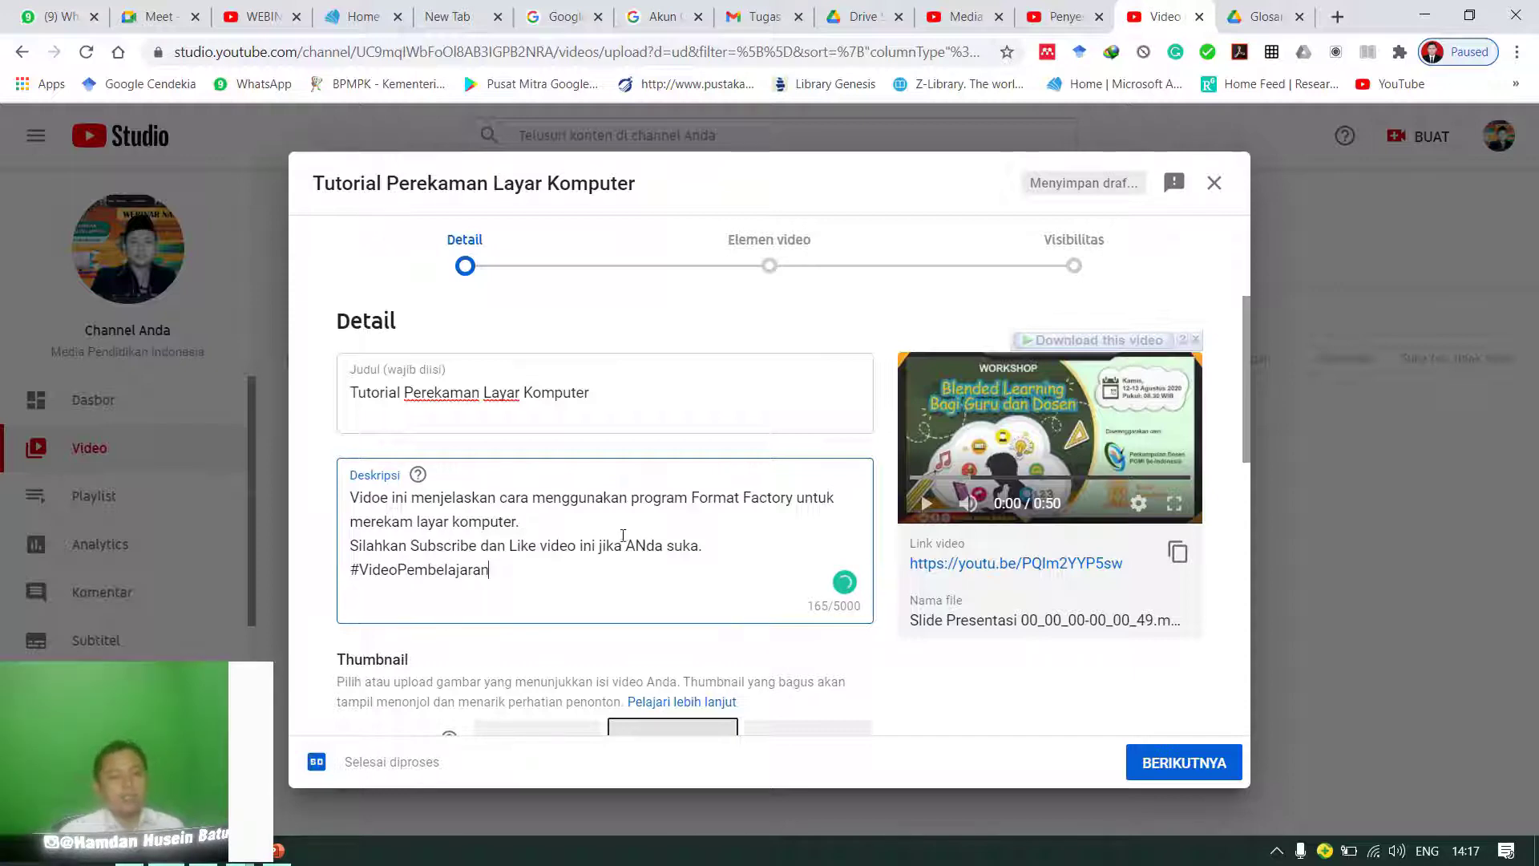
Step: Correct "ANda" to "Anda" and "Vidoe" to "Video" in the description, and insert a blank line before the hashtag
{"action": "left_click", "coordinate": [650, 543]}
{"action": "key", "text": "BackSpace"}
{"action": "type", "text": "n"}
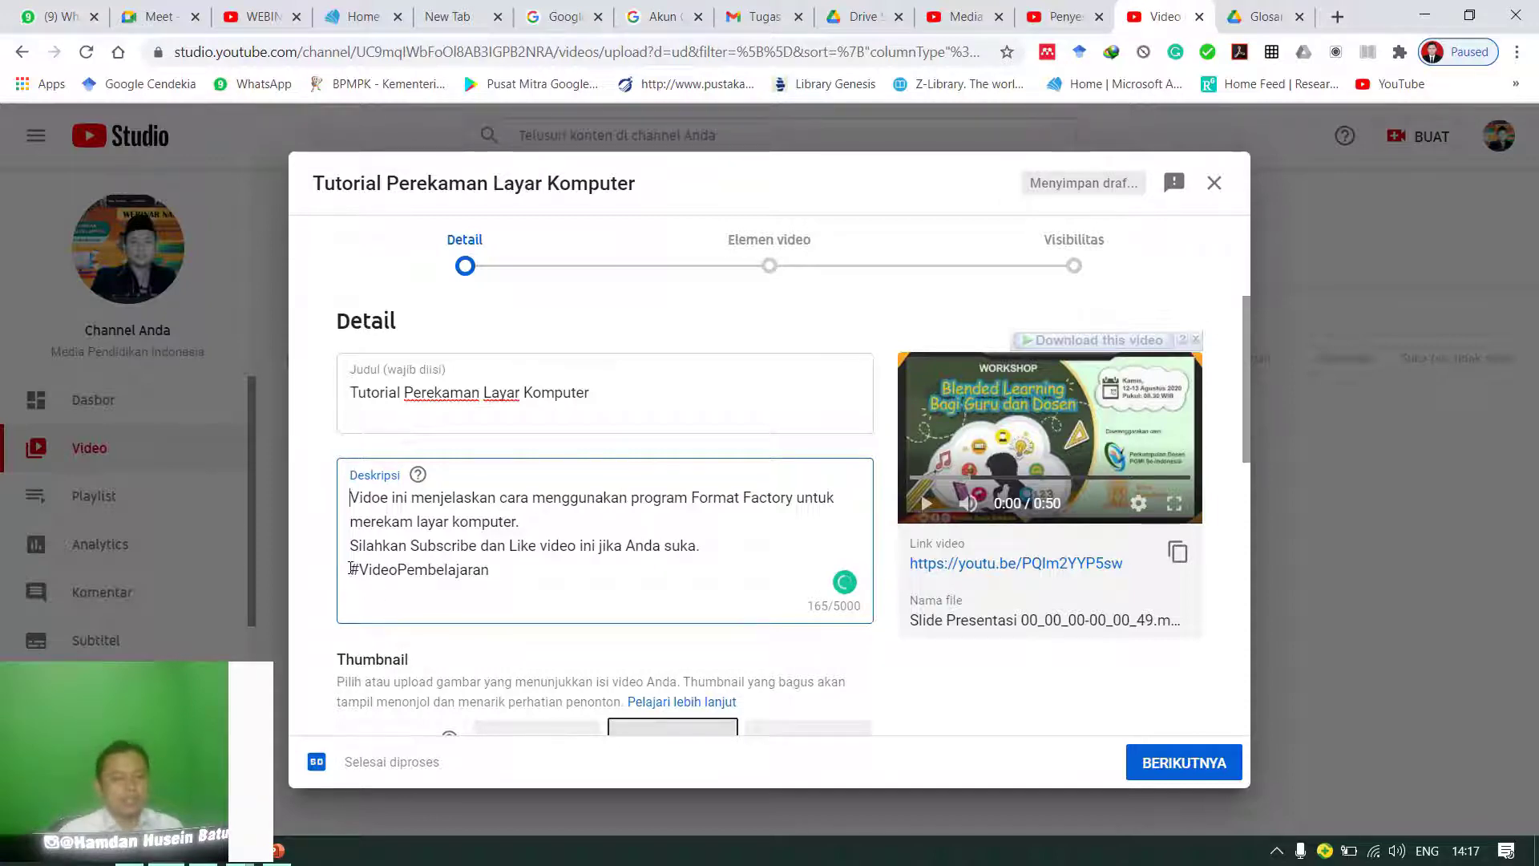
{"action": "key", "text": "Return"}
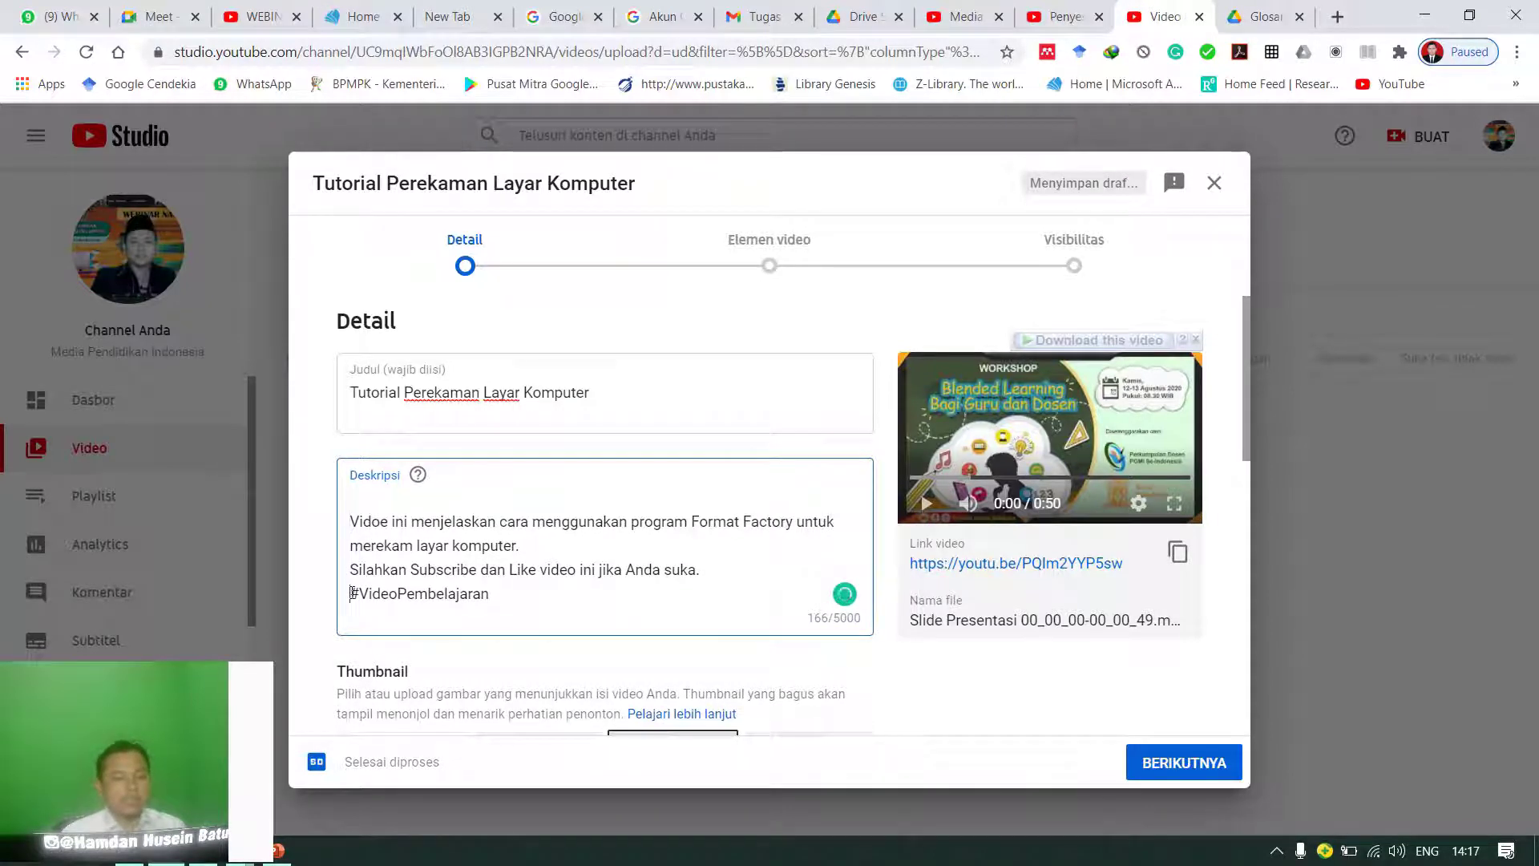
{"action": "left_click", "coordinate": [353, 592]}
{"action": "key", "text": "Return"}
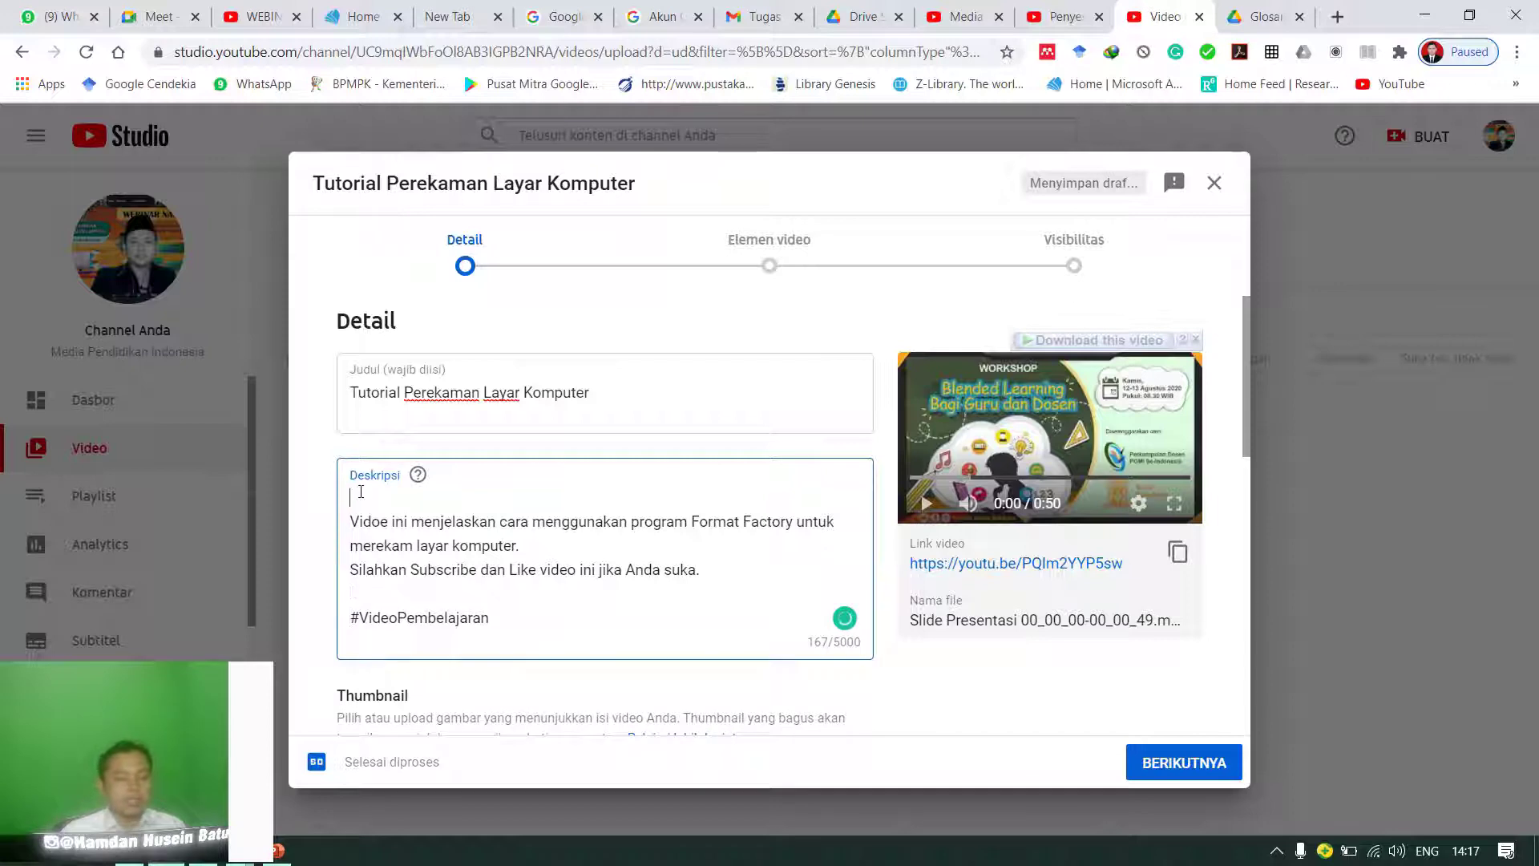
{"action": "key", "text": "Delete"}
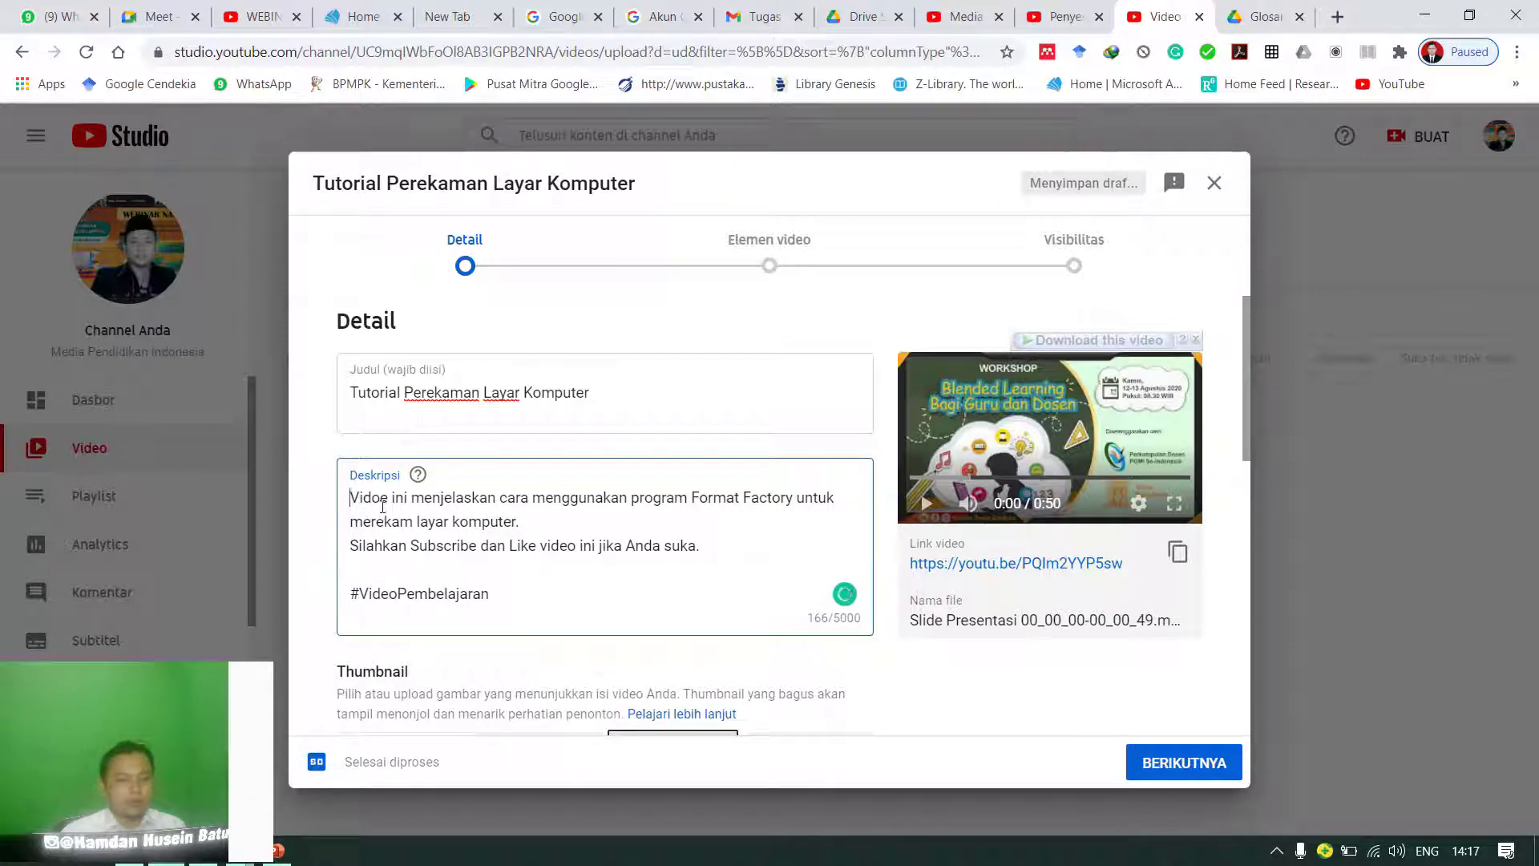
{"action": "left_click", "coordinate": [382, 498]}
{"action": "key", "text": "Delete"}
{"action": "type", "text": "o"}
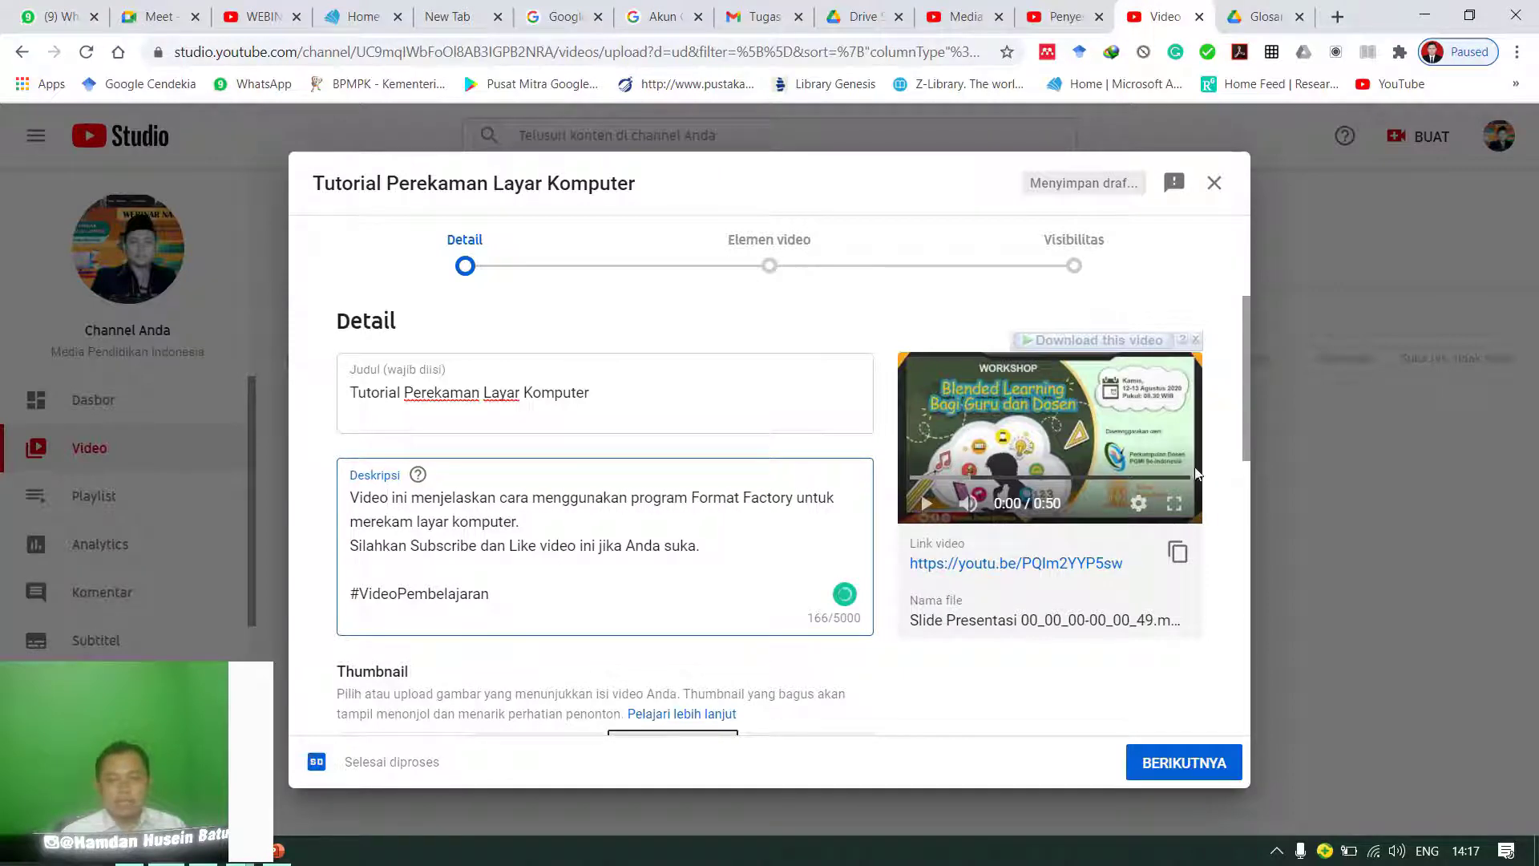
Step: Choose the middle automatically generated thumbnail and try to upload a custom thumbnail, dismissing the phone verification request
{"action": "left_click_drag", "start_coordinate": [1248, 402], "coordinate": [1239, 487]}
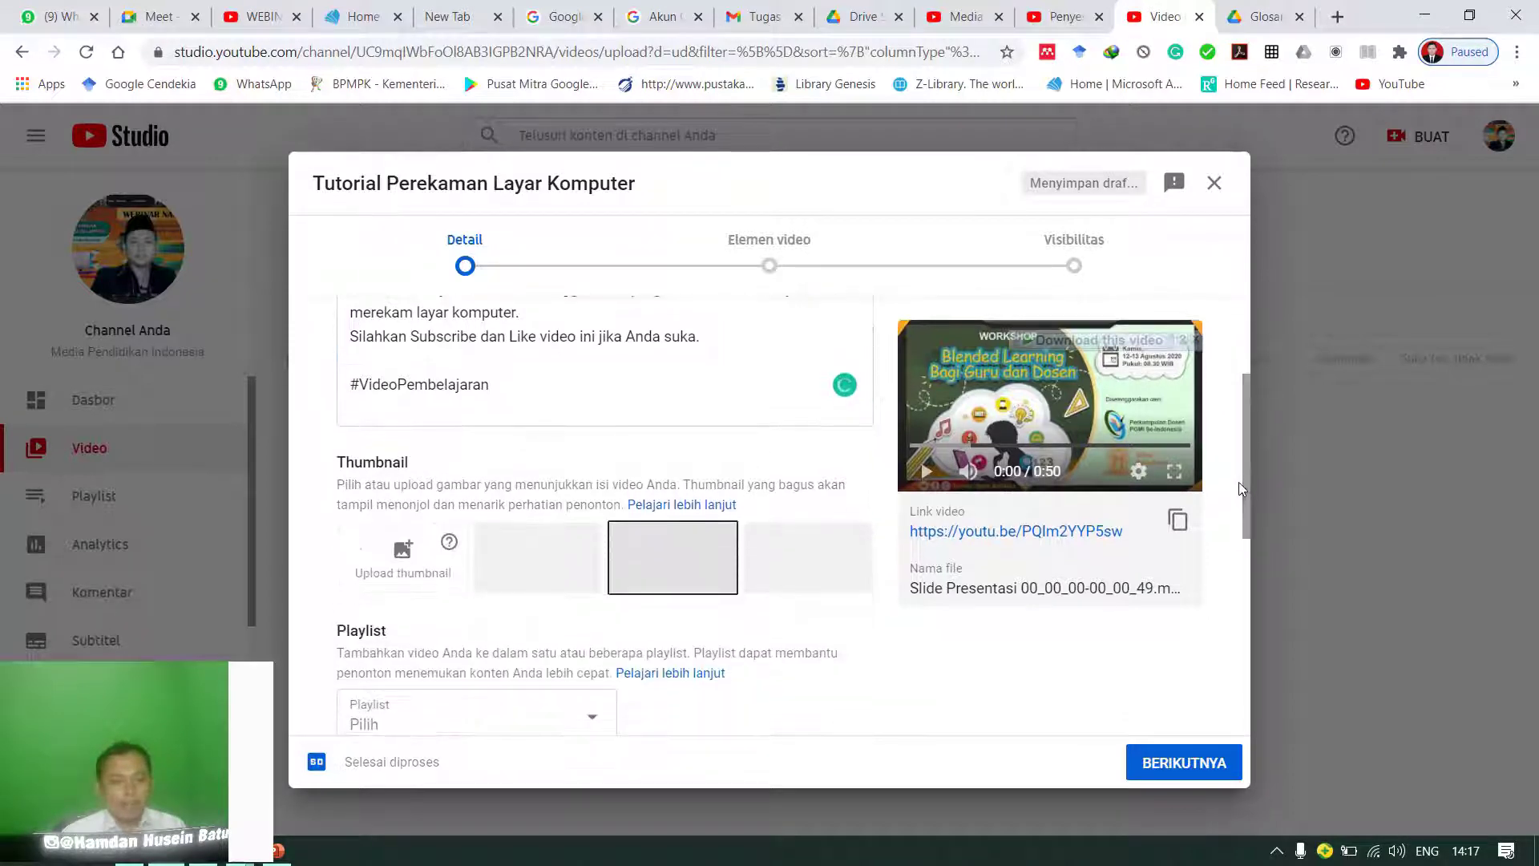
{"action": "left_click", "coordinate": [511, 570]}
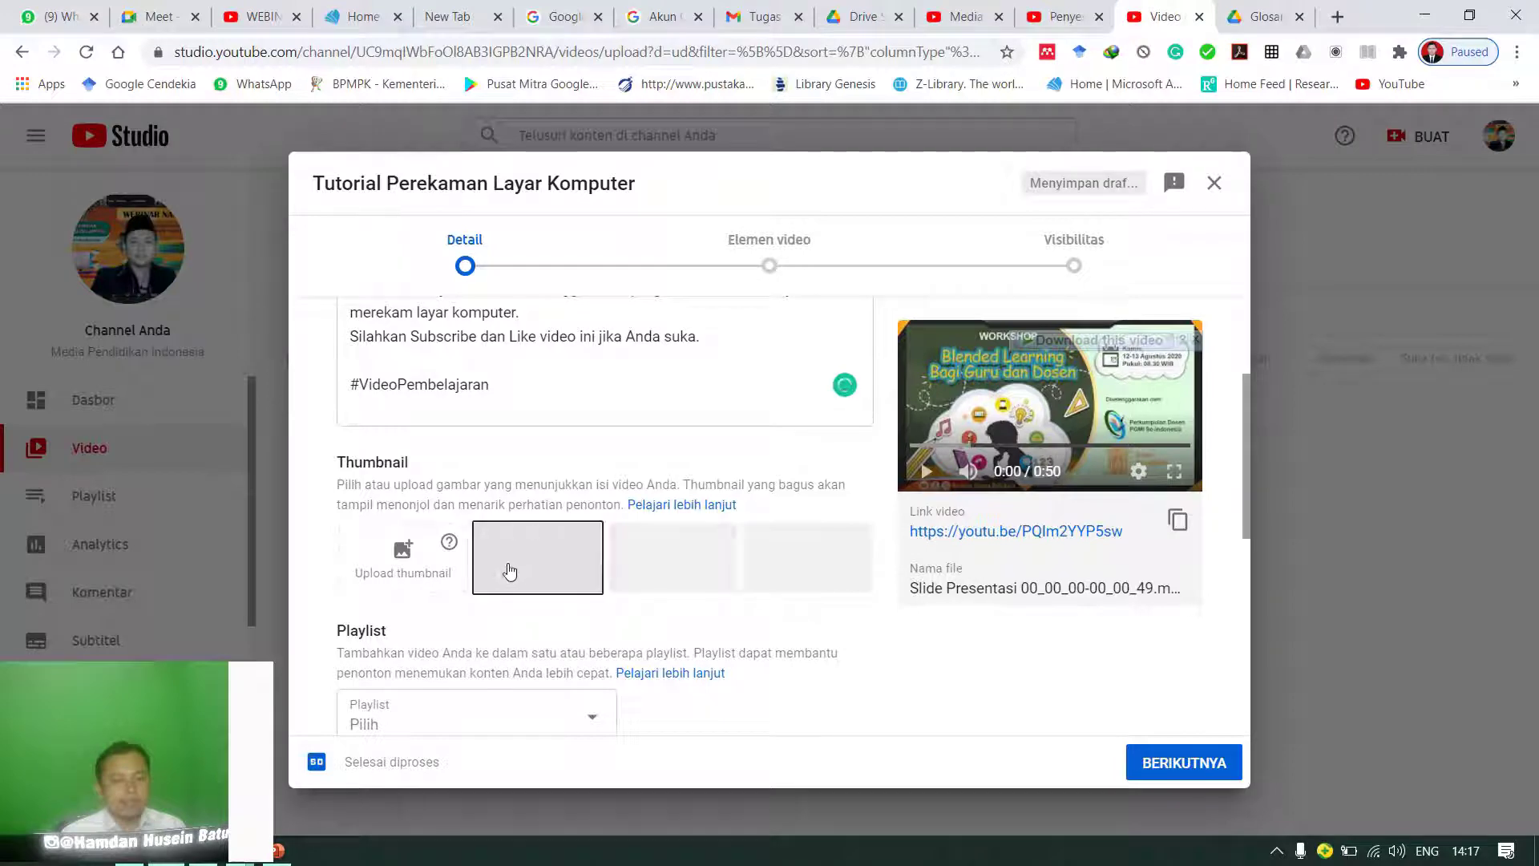
{"action": "left_click", "coordinate": [642, 567]}
{"action": "left_click", "coordinate": [573, 567]}
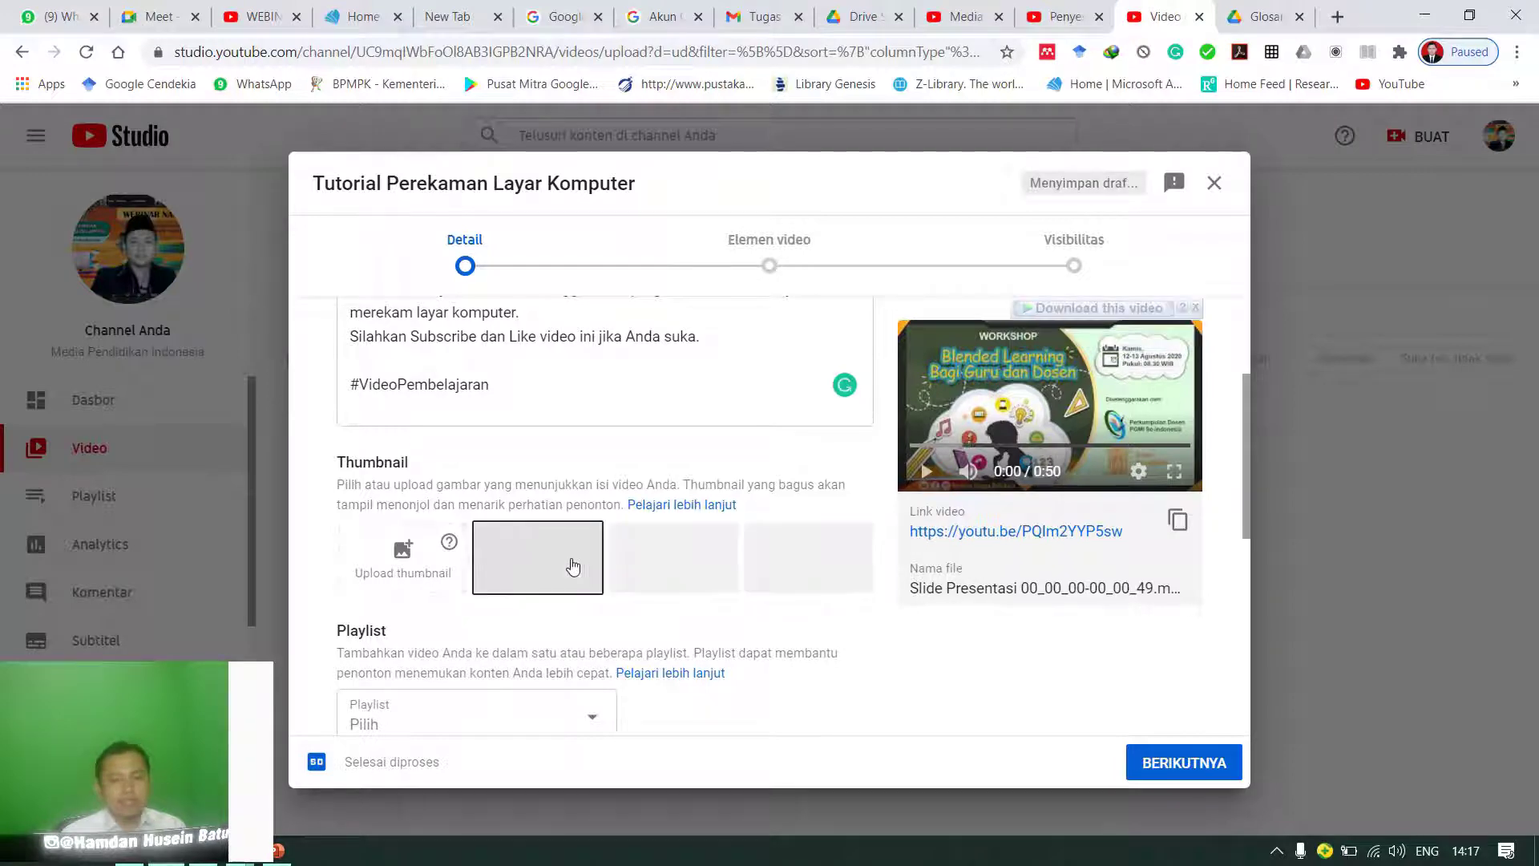
{"action": "left_click", "coordinate": [651, 557]}
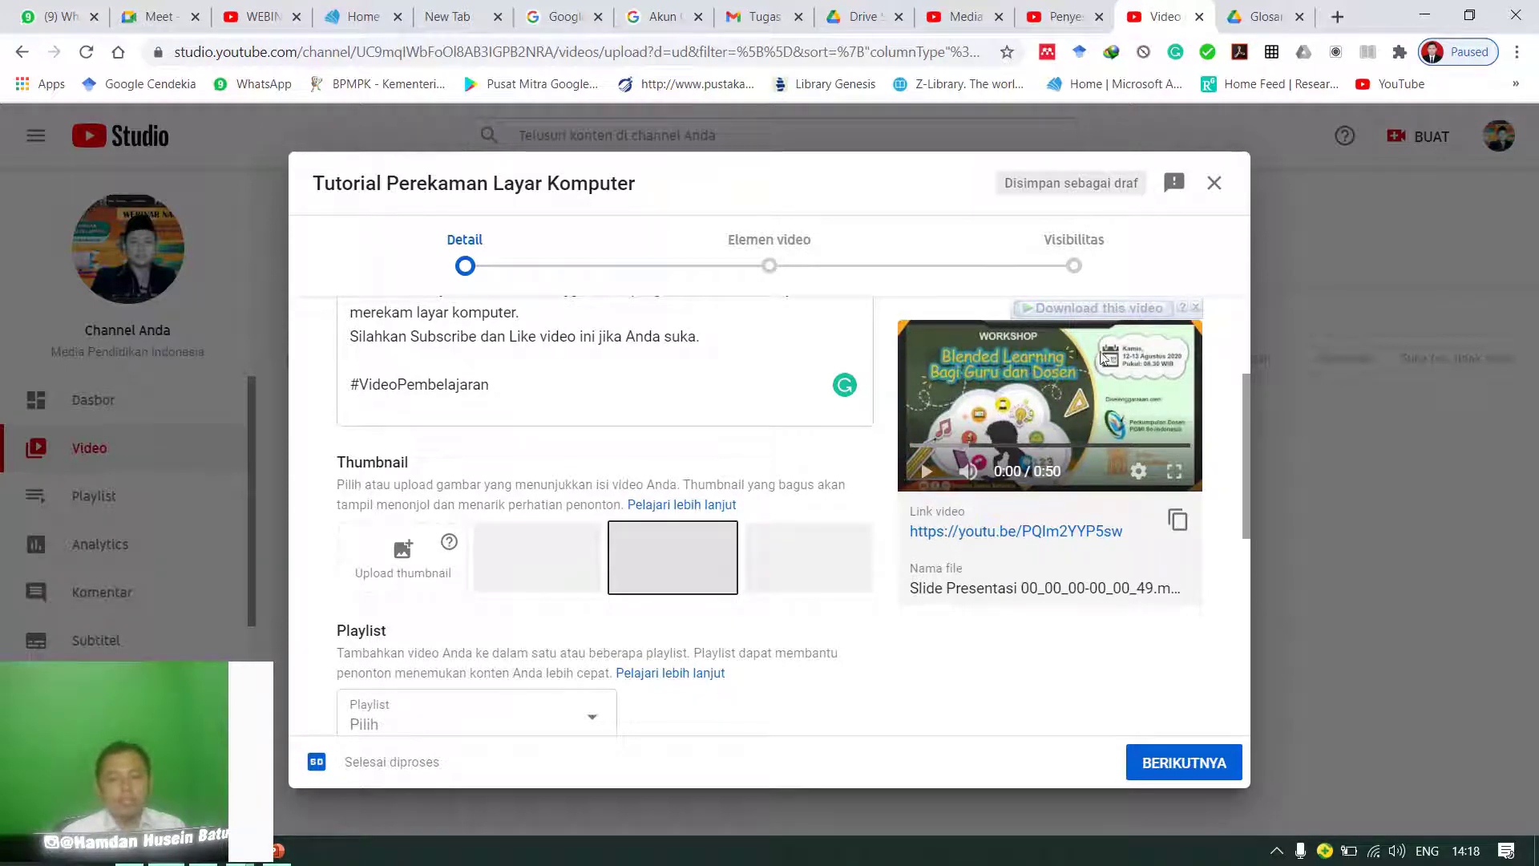
{"action": "left_click", "coordinate": [589, 558]}
{"action": "left_click", "coordinate": [633, 559]}
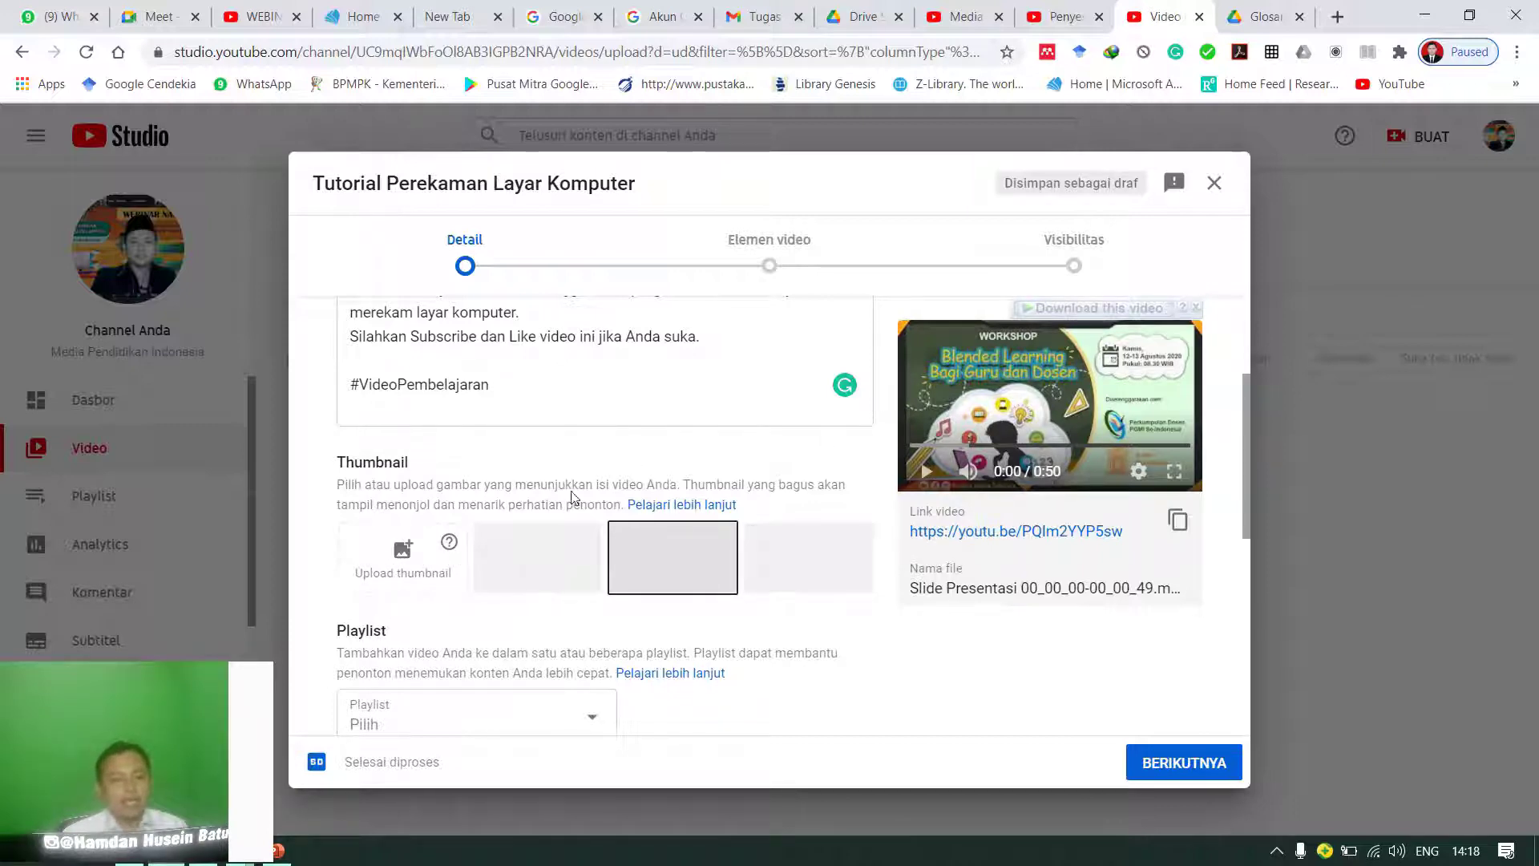
{"action": "left_click", "coordinate": [413, 575]}
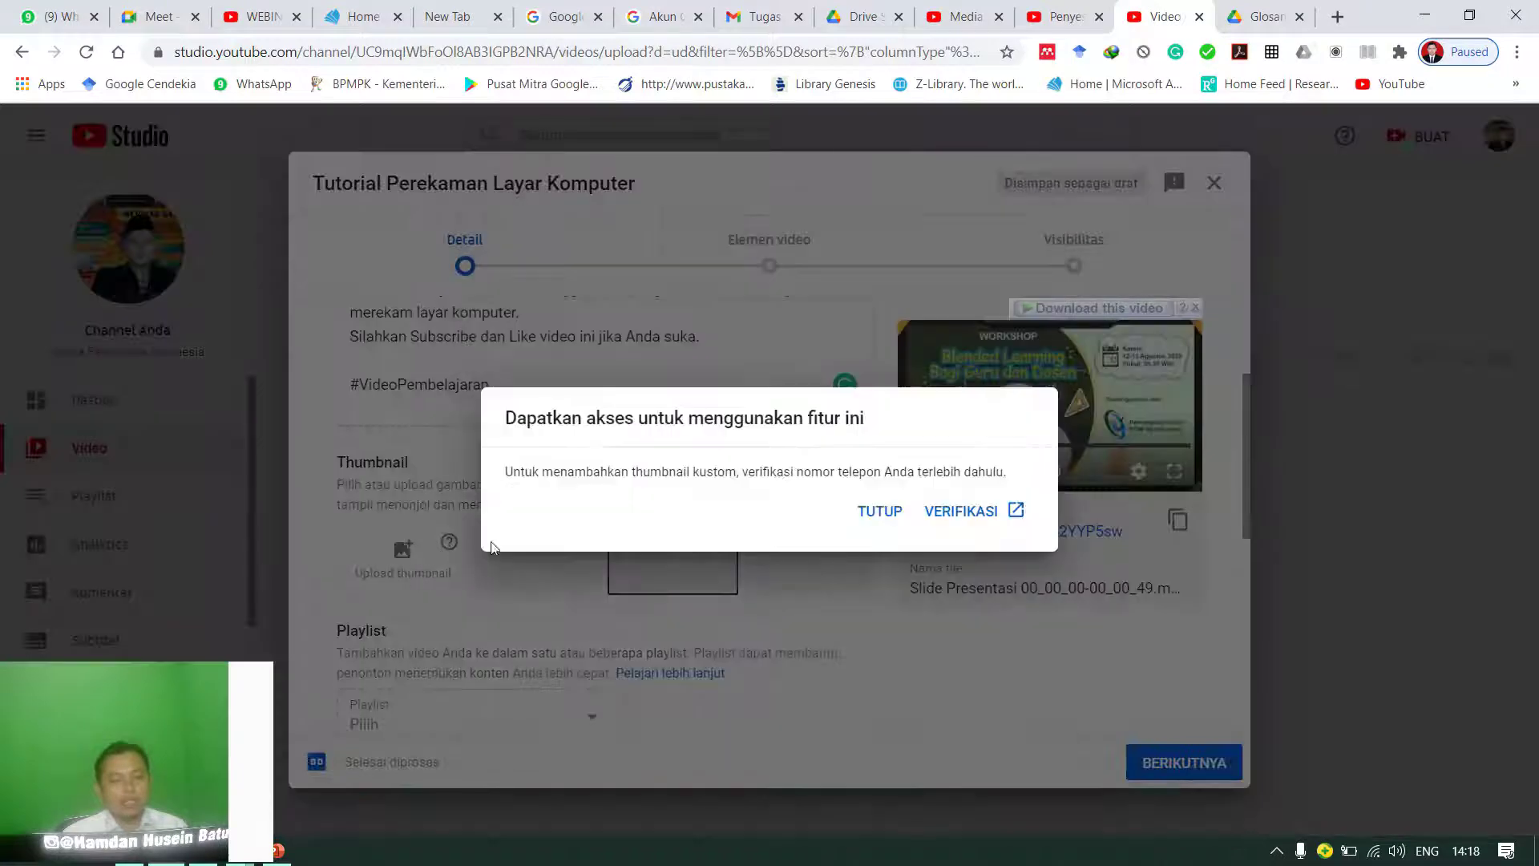
{"action": "left_click", "coordinate": [880, 511]}
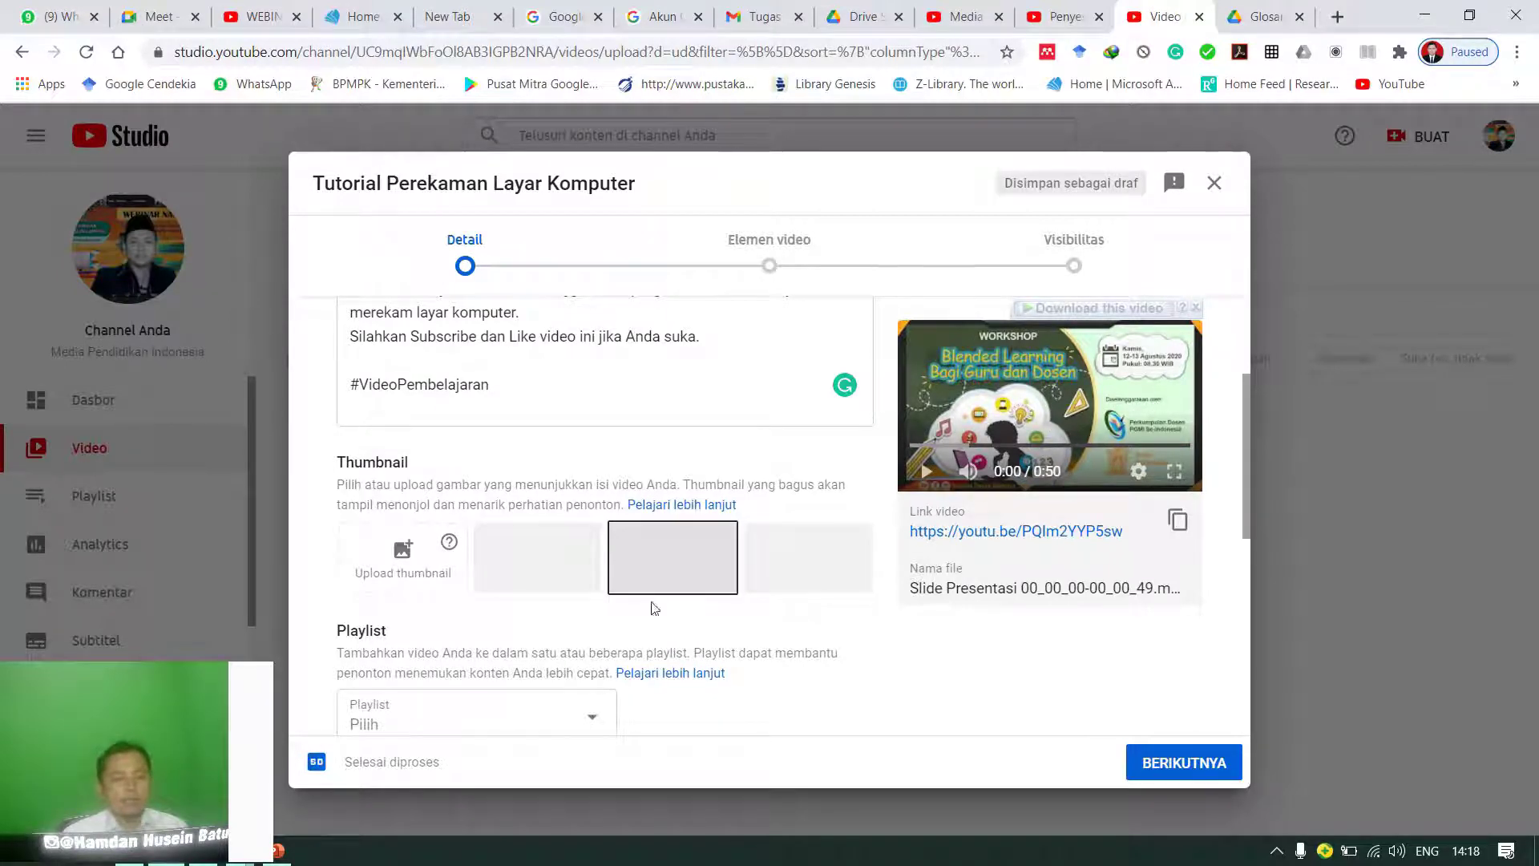
Step: Check the playlist choices for the video and close them without assigning a playlist
{"action": "scroll", "coordinate": [626, 682], "scroll_direction": "down", "scroll_amount": 2}
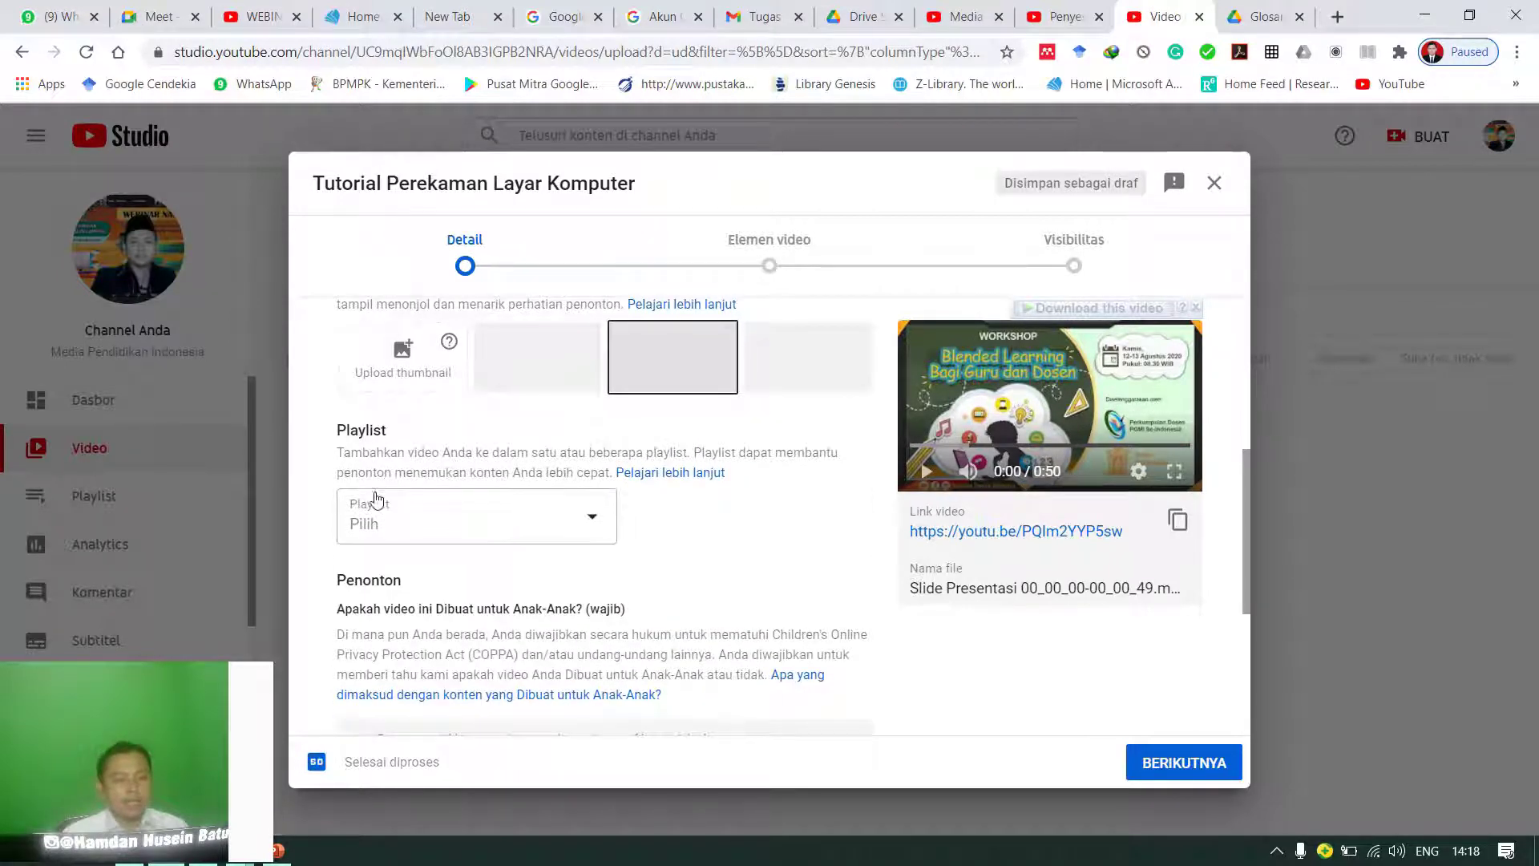
{"action": "left_click", "coordinate": [594, 522]}
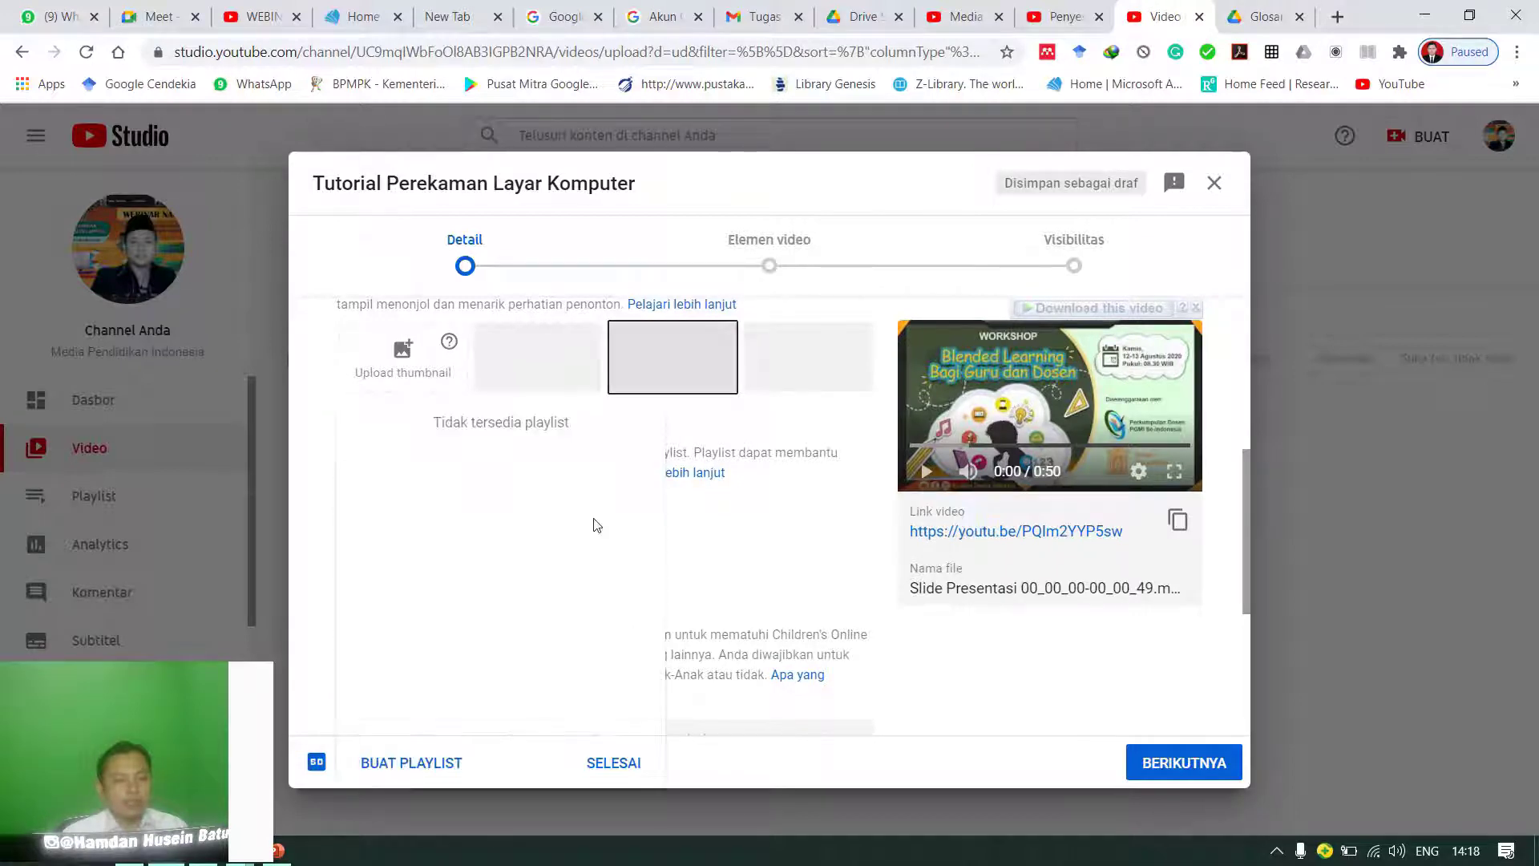
{"action": "left_click", "coordinate": [577, 766]}
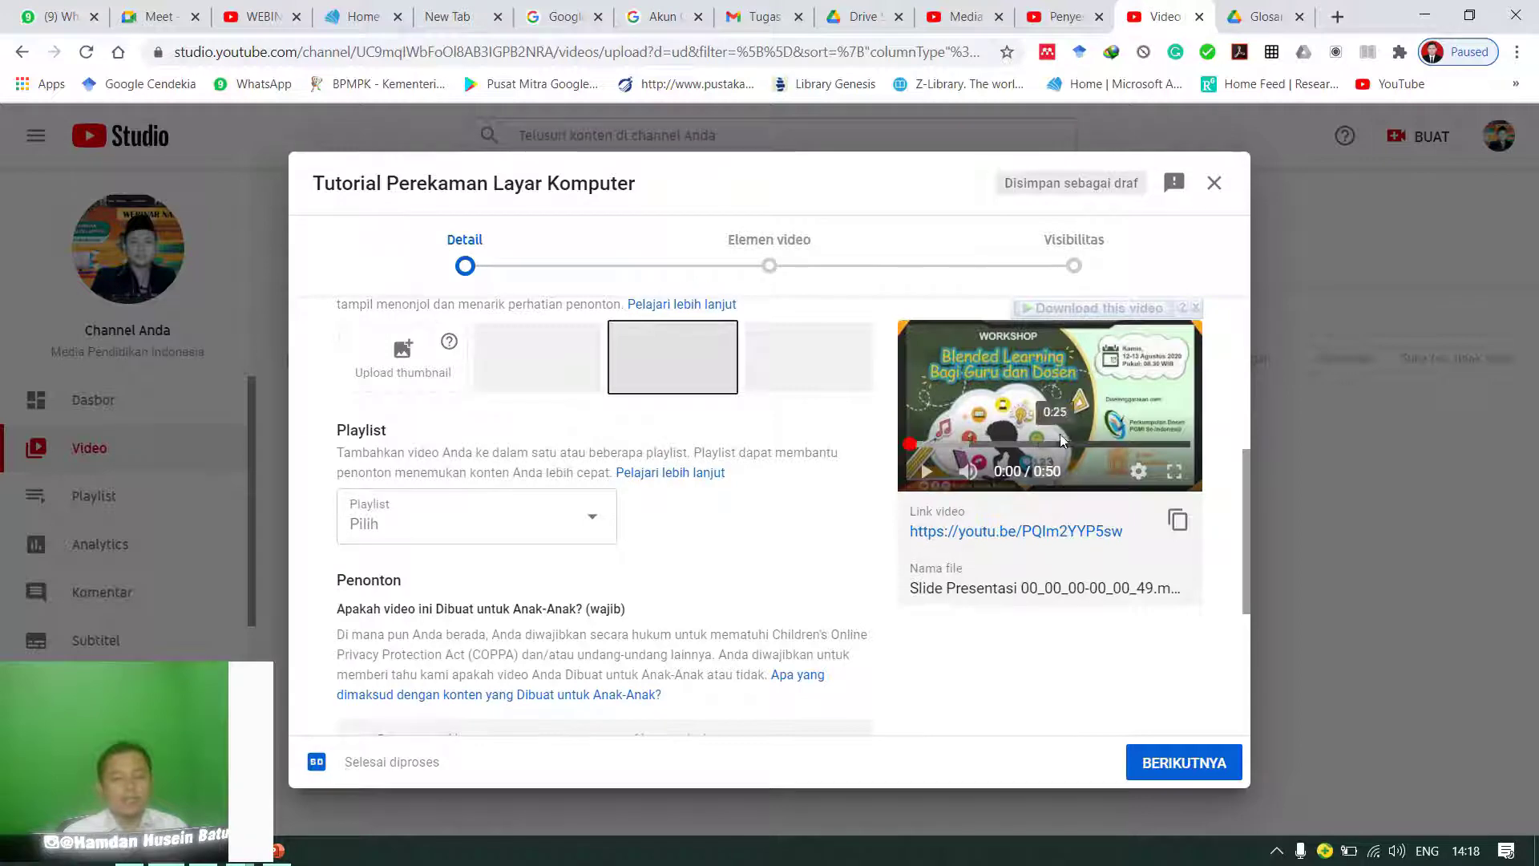
Step: Mark the video as not made for kids ("Tidak, video ini tidak dibuat untuk anak-anak") and continue to the video elements stage
{"action": "scroll", "coordinate": [666, 588], "scroll_direction": "down", "scroll_amount": 2}
{"action": "scroll", "coordinate": [666, 588], "scroll_direction": "down", "scroll_amount": 2}
{"action": "scroll", "coordinate": [661, 587], "scroll_direction": "up", "scroll_amount": 3}
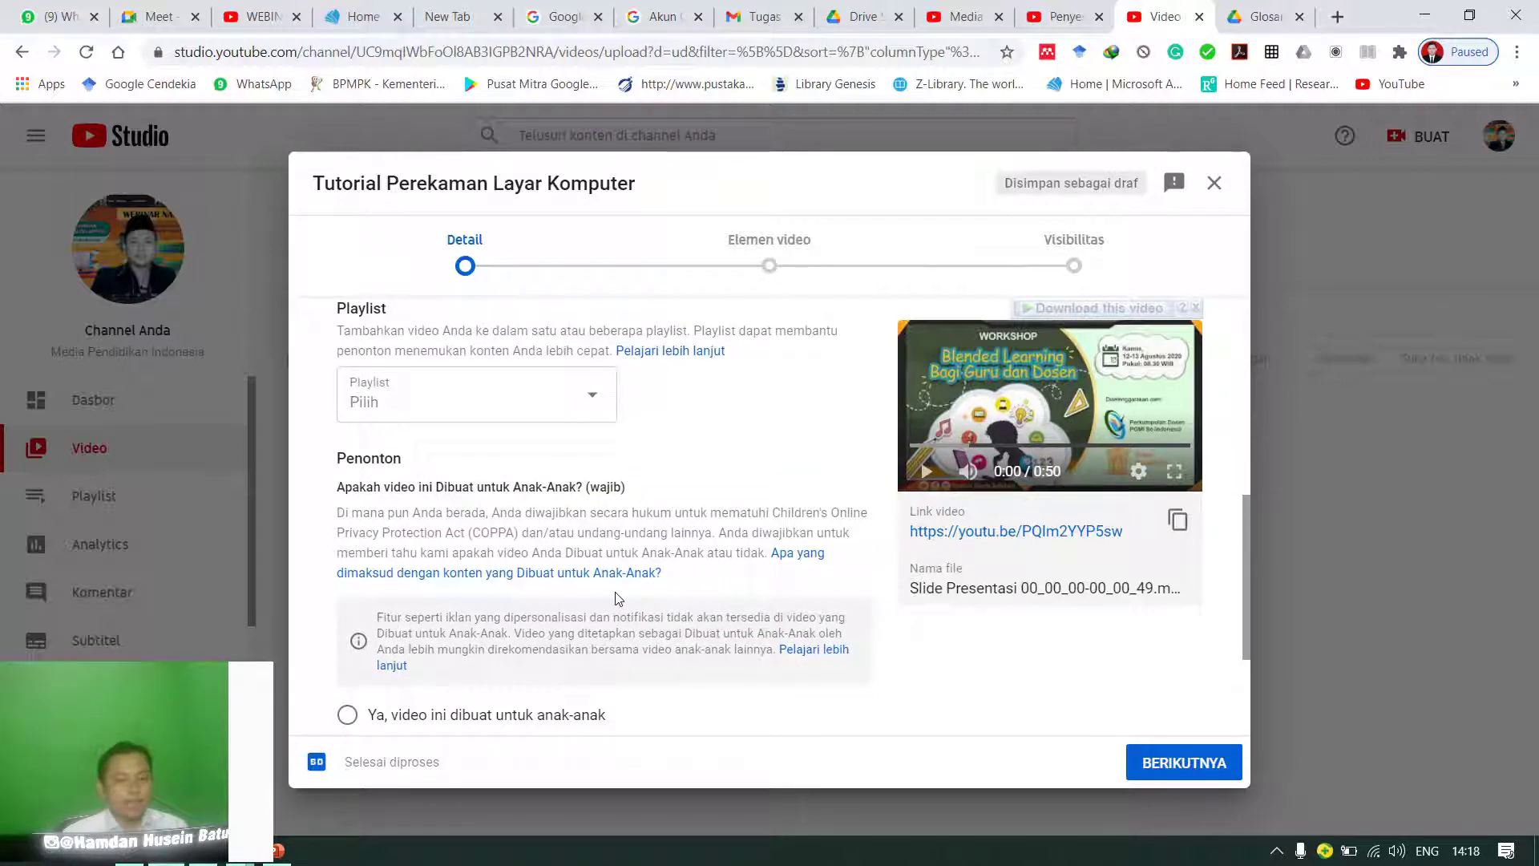
{"action": "scroll", "coordinate": [618, 597], "scroll_direction": "down", "scroll_amount": 1}
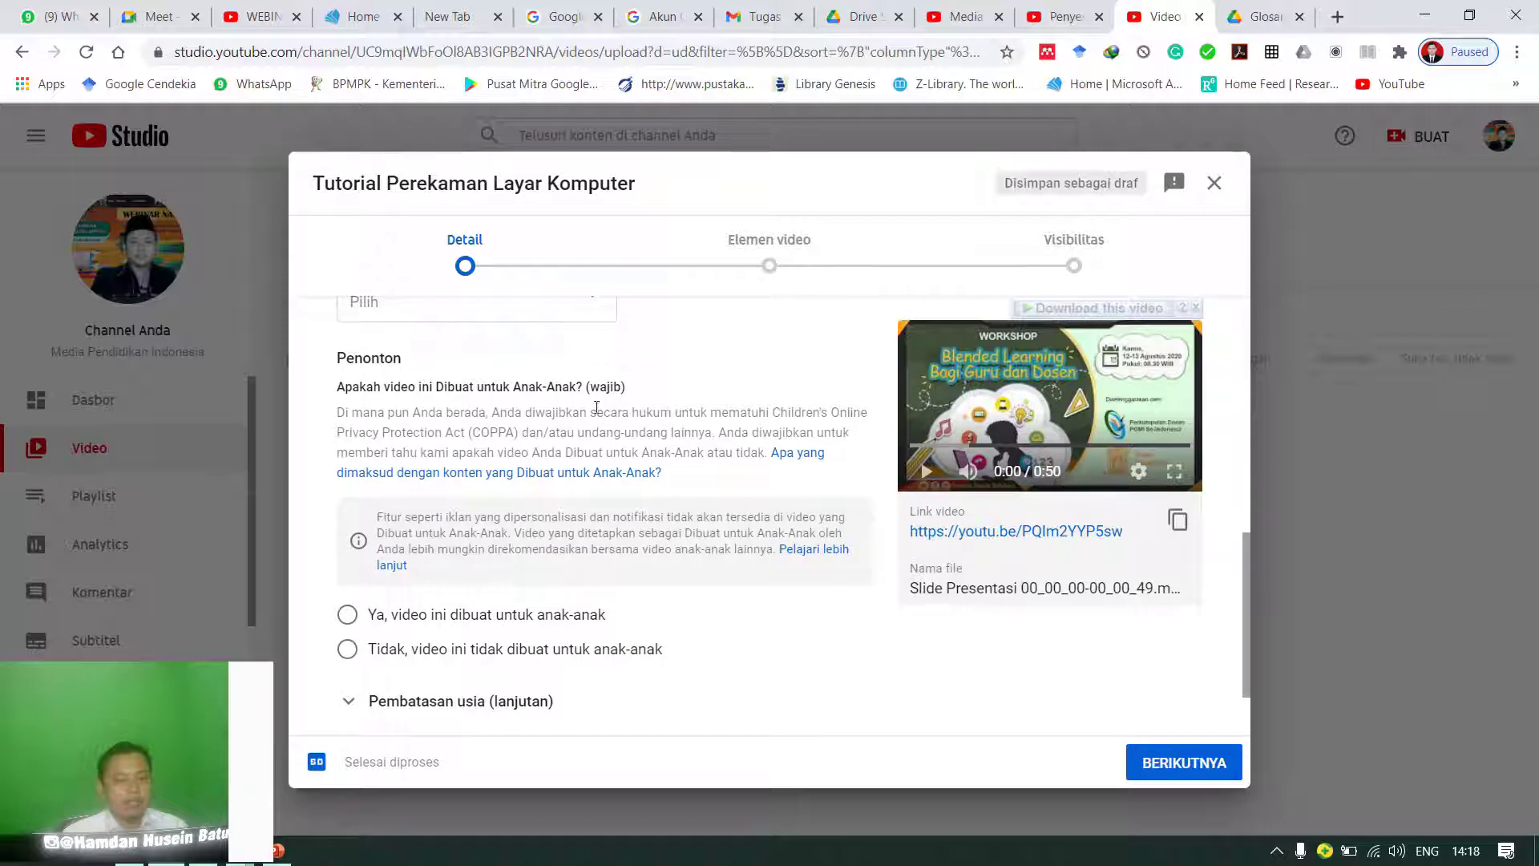
{"action": "left_click", "coordinate": [349, 651]}
{"action": "scroll", "coordinate": [391, 646], "scroll_direction": "down", "scroll_amount": 1}
{"action": "scroll", "coordinate": [392, 646], "scroll_direction": "down", "scroll_amount": 1}
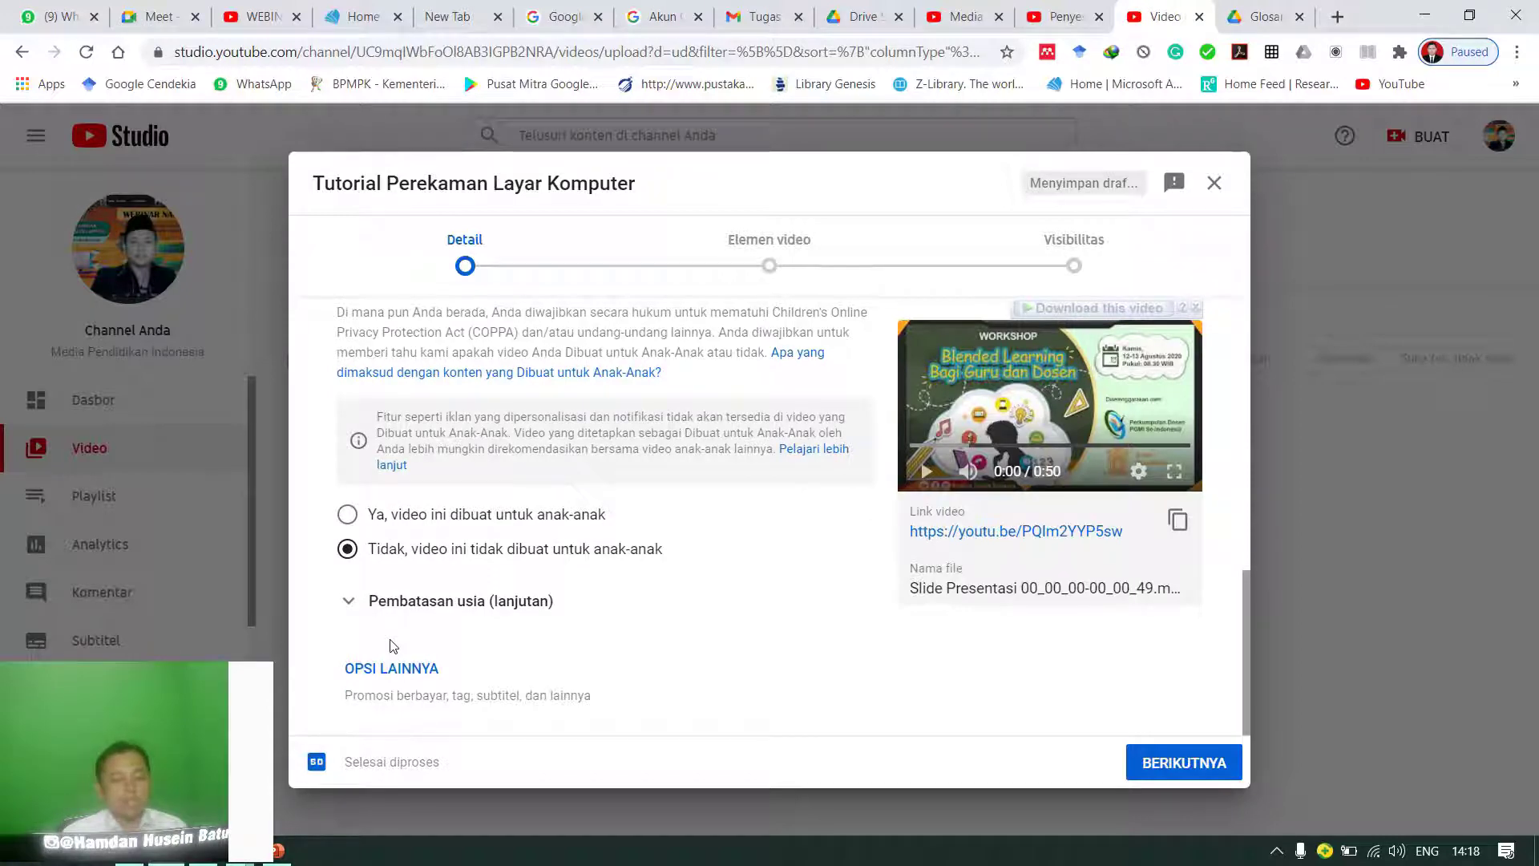
{"action": "left_click", "coordinate": [1172, 771]}
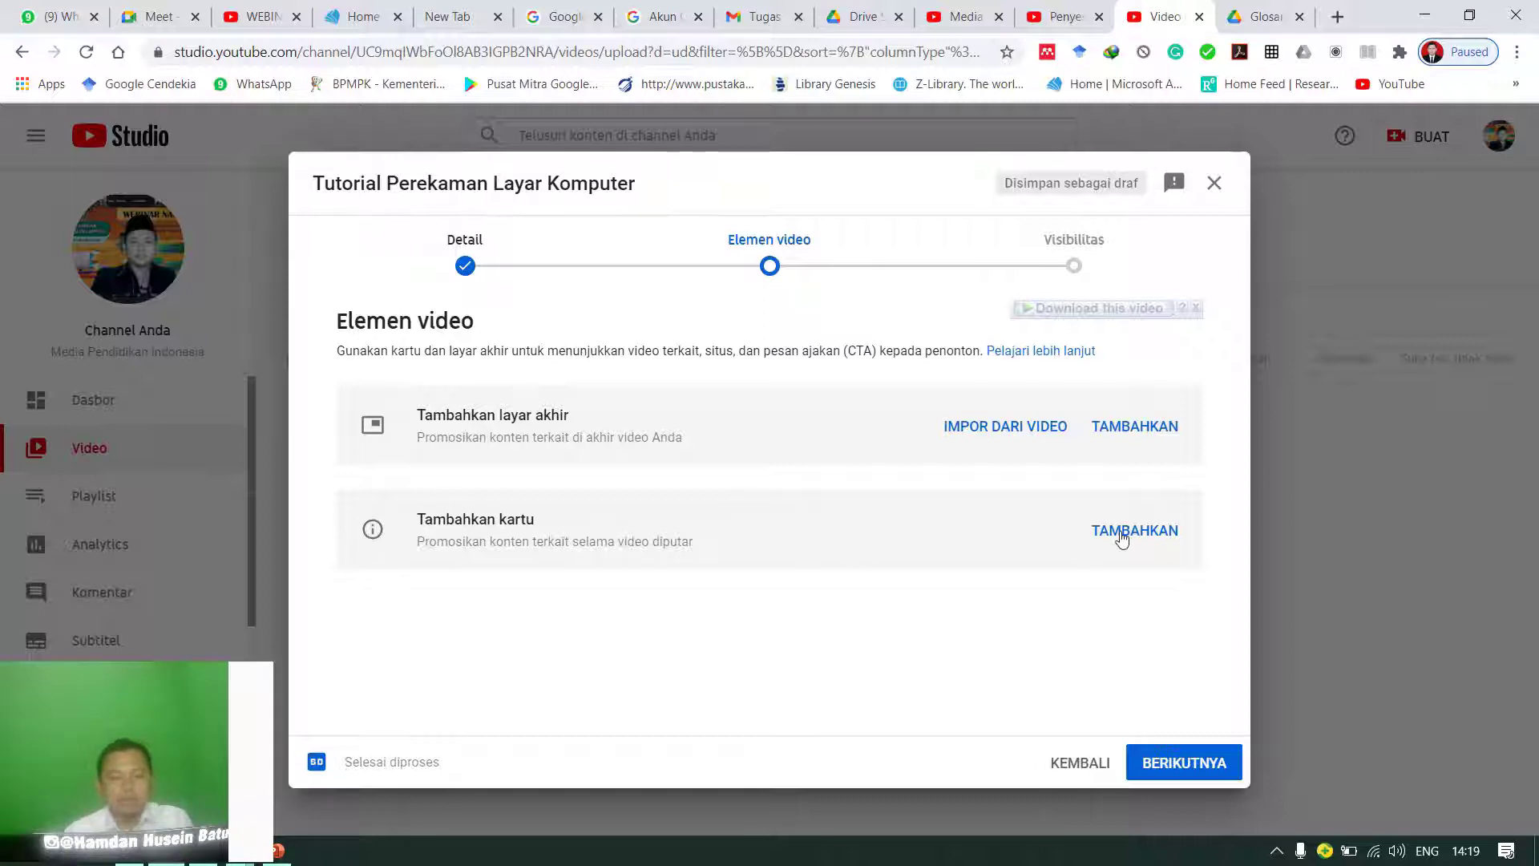
Step: Add an end screen to the video using the first "1 video, 1 subscribe" template
{"action": "left_click", "coordinate": [1145, 438]}
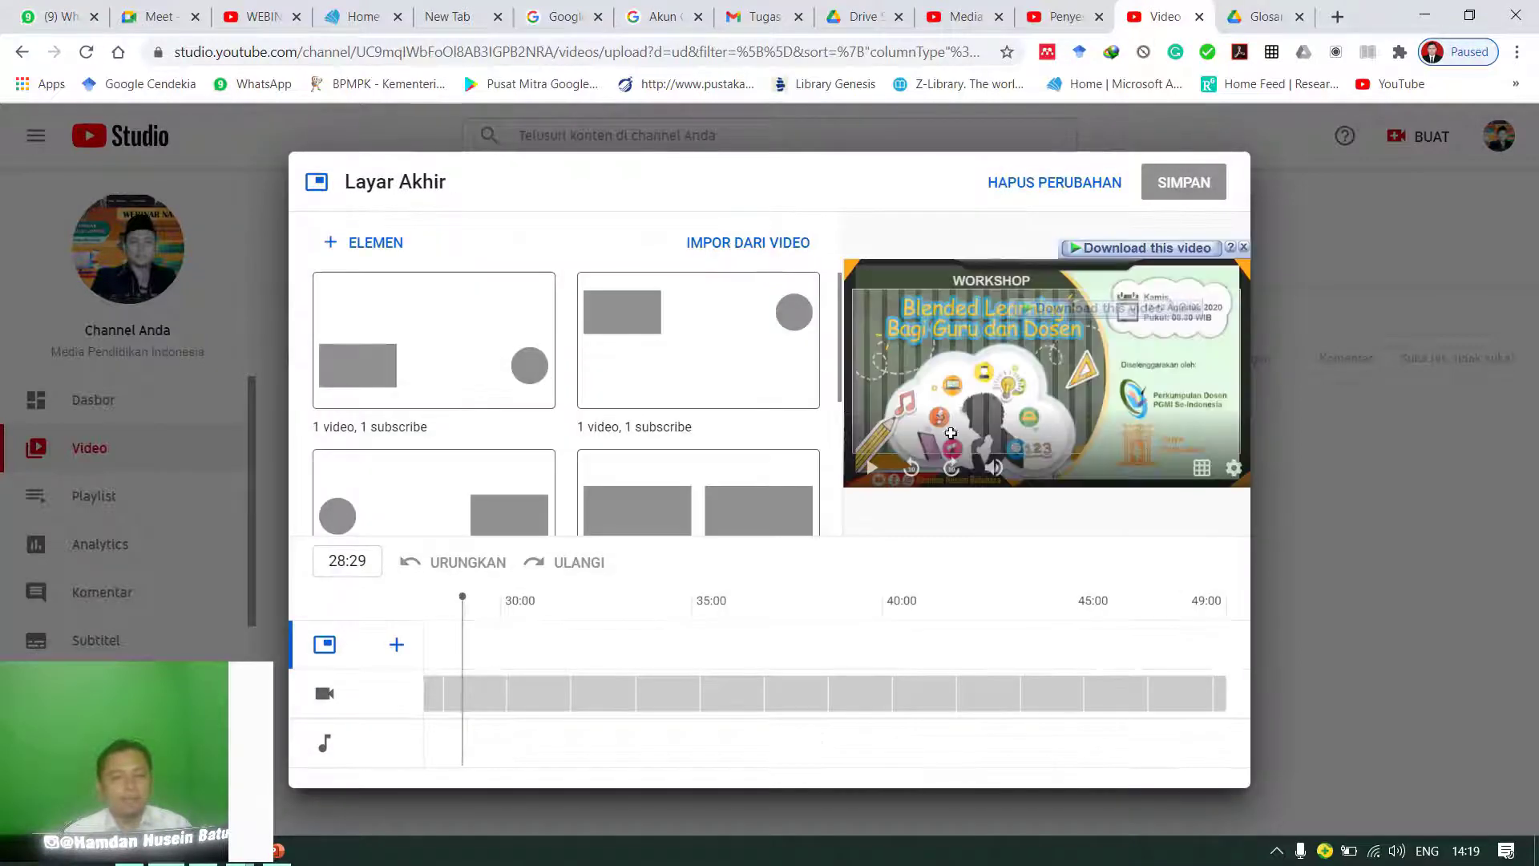
{"action": "scroll", "coordinate": [446, 398], "scroll_direction": "down", "scroll_amount": 1}
{"action": "scroll", "coordinate": [433, 384], "scroll_direction": "up", "scroll_amount": 1}
{"action": "left_click", "coordinate": [359, 375]}
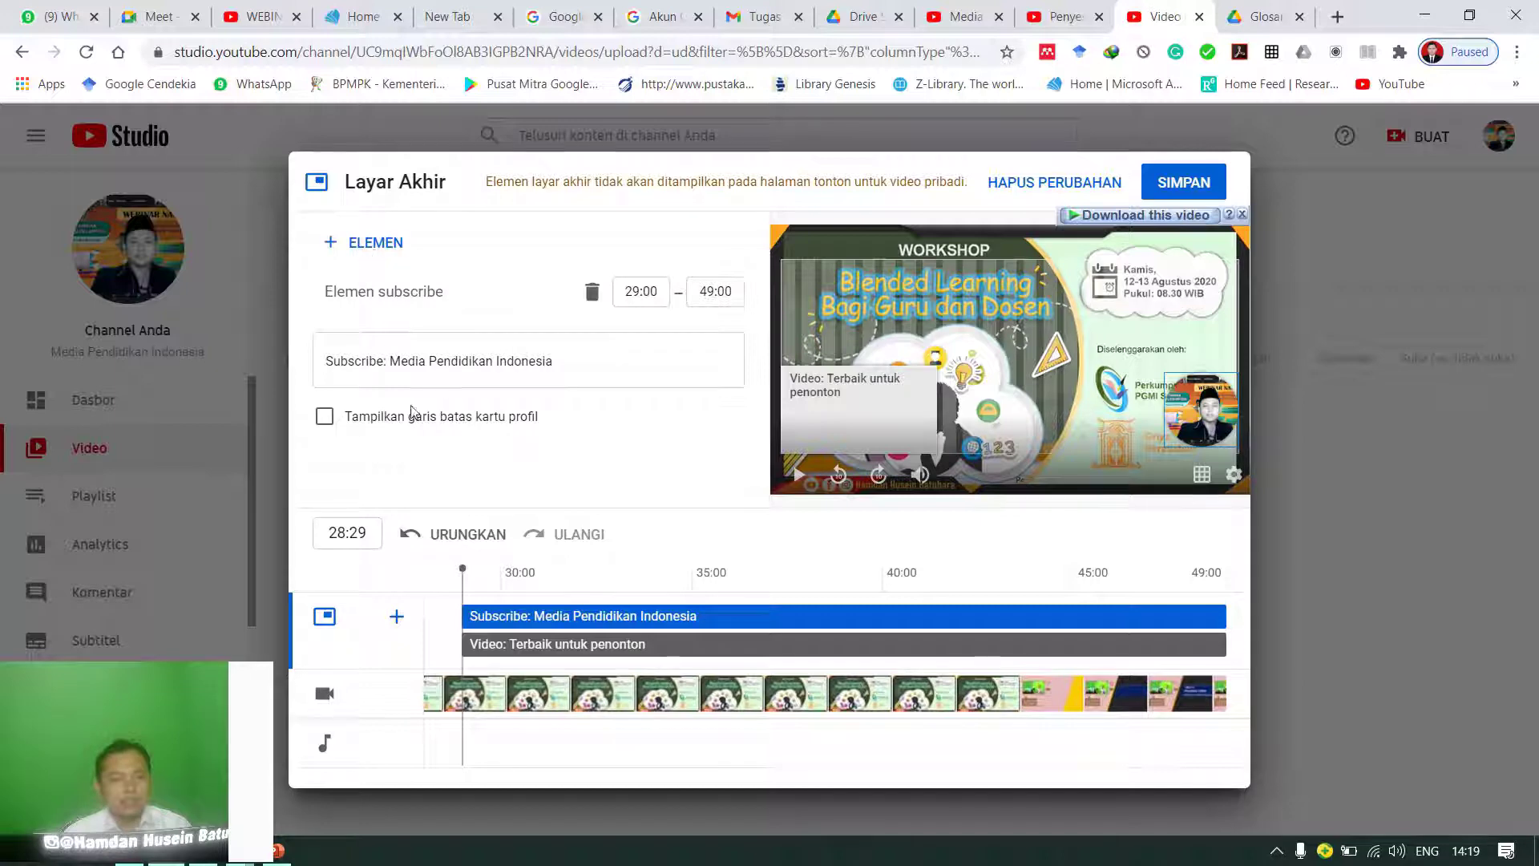
Step: Add an "Upload terbaru" video element to the end screen, dismiss the specific-channel picker, and review the element's other video options
{"action": "left_click", "coordinate": [351, 248]}
{"action": "left_click", "coordinate": [394, 246]}
{"action": "left_click", "coordinate": [396, 249]}
{"action": "left_click", "coordinate": [385, 310]}
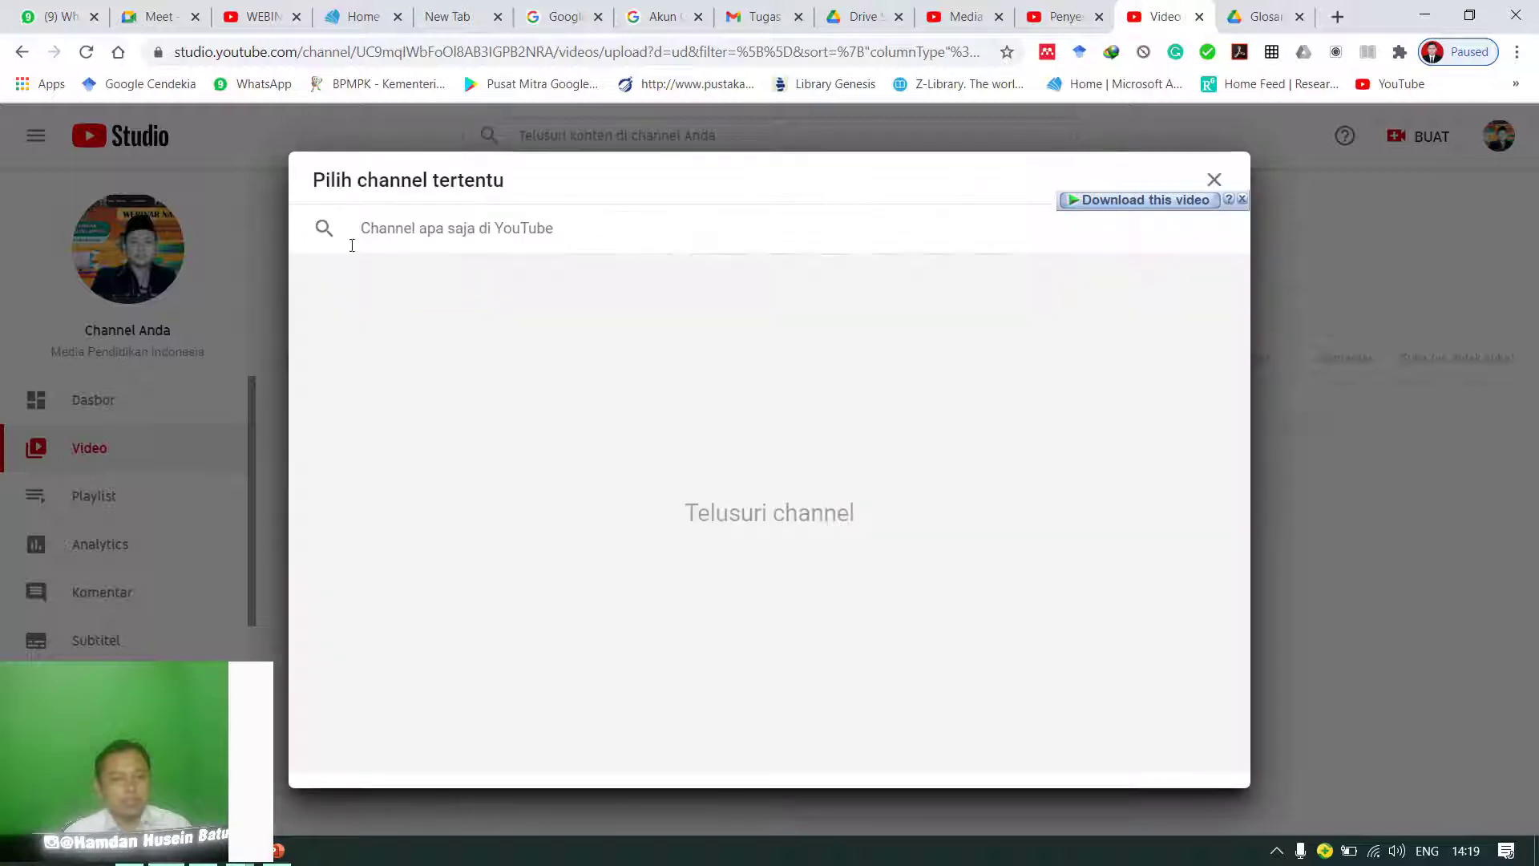
{"action": "left_click", "coordinate": [1213, 180]}
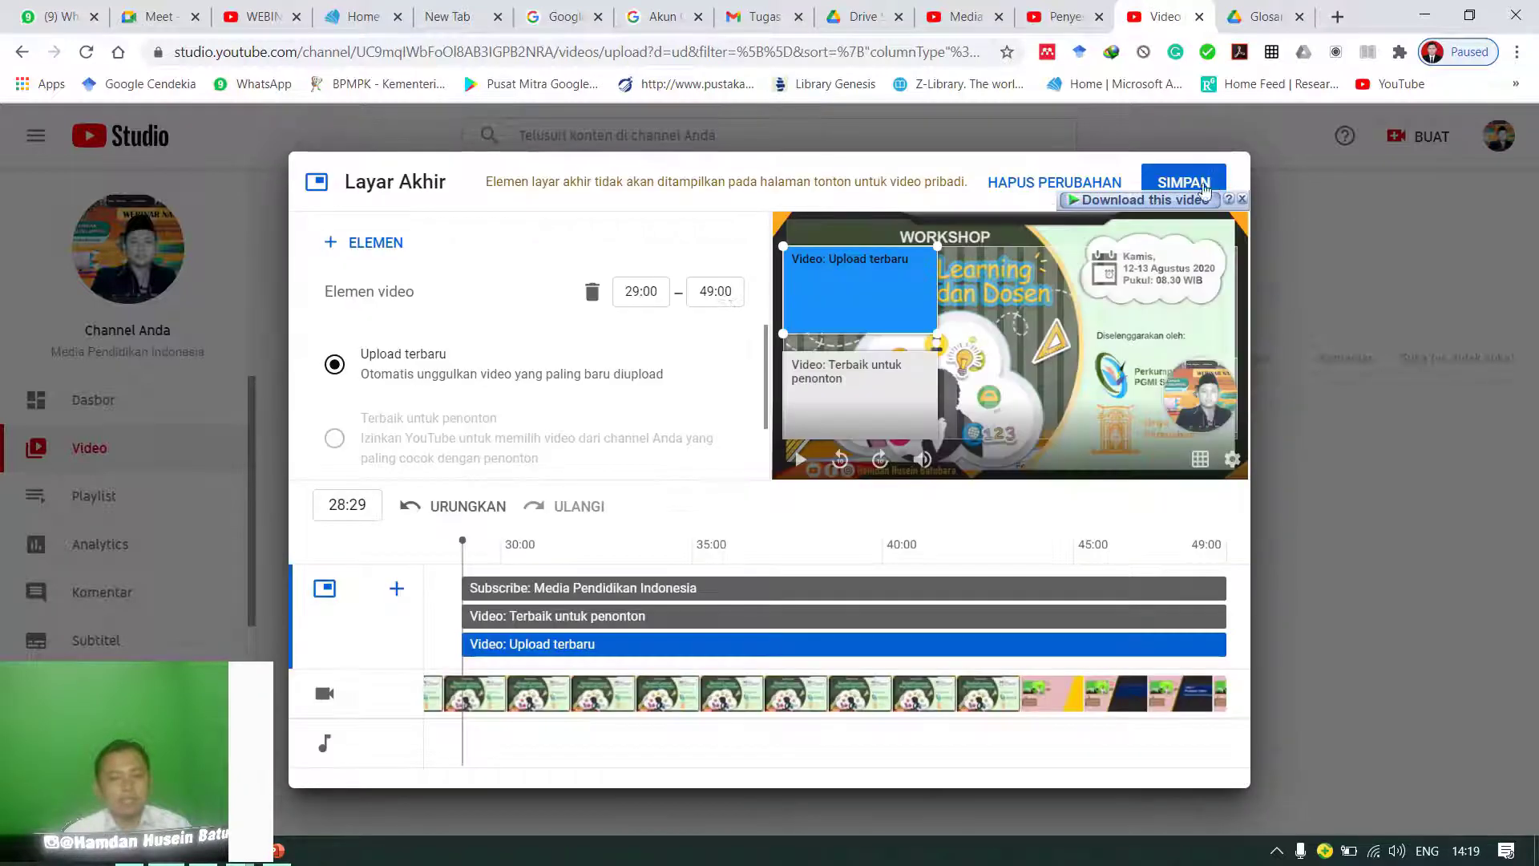
{"action": "scroll", "coordinate": [380, 446], "scroll_direction": "down", "scroll_amount": 1}
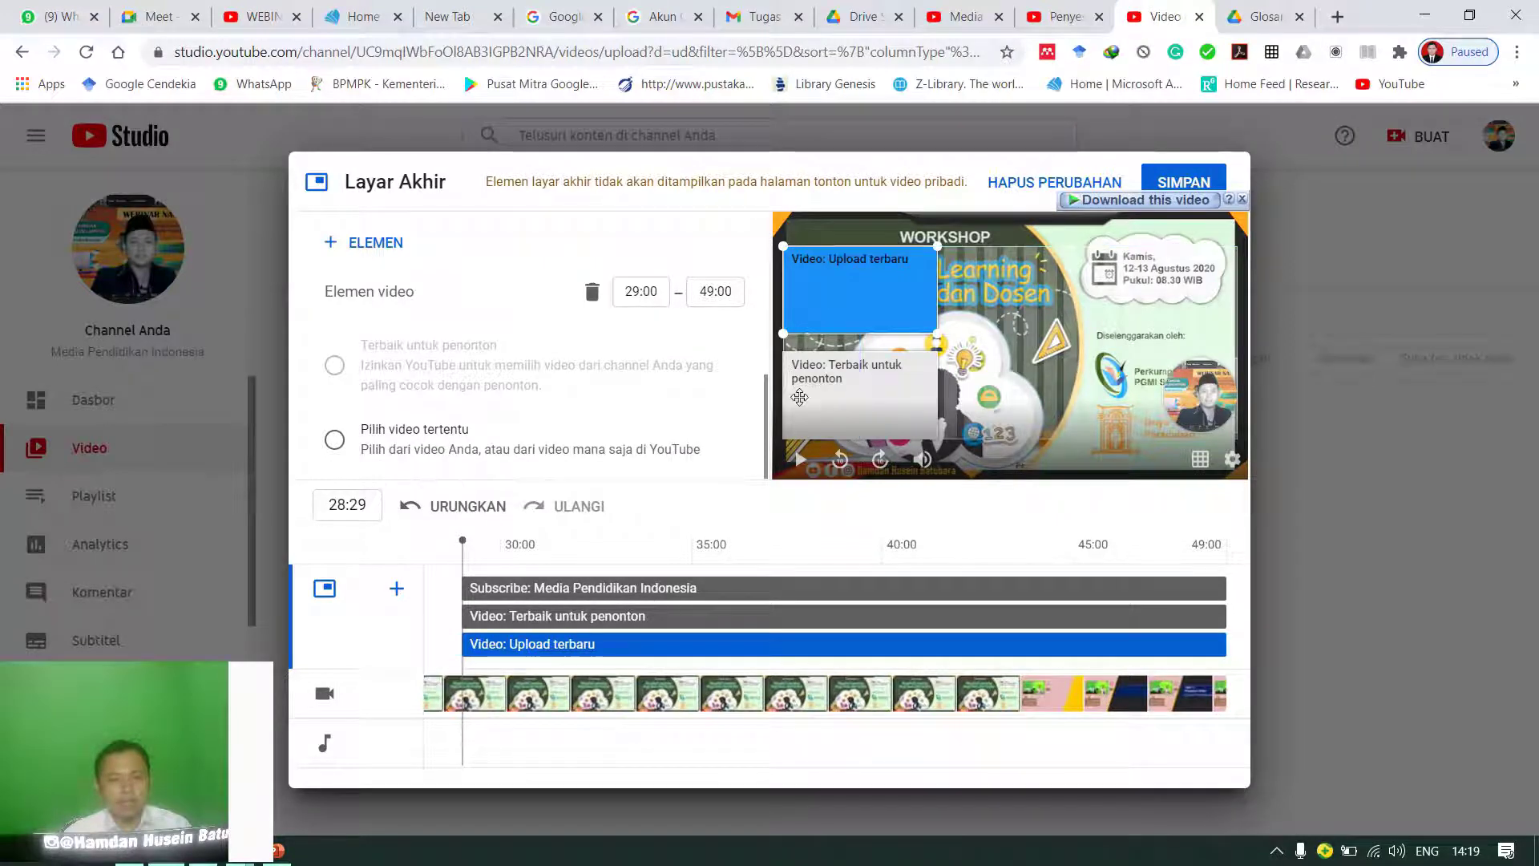
Step: Check the two video elements, move the subscribe element slightly within the end screen preview, and save the end screen
{"action": "left_click", "coordinate": [800, 396]}
{"action": "left_click", "coordinate": [1195, 406]}
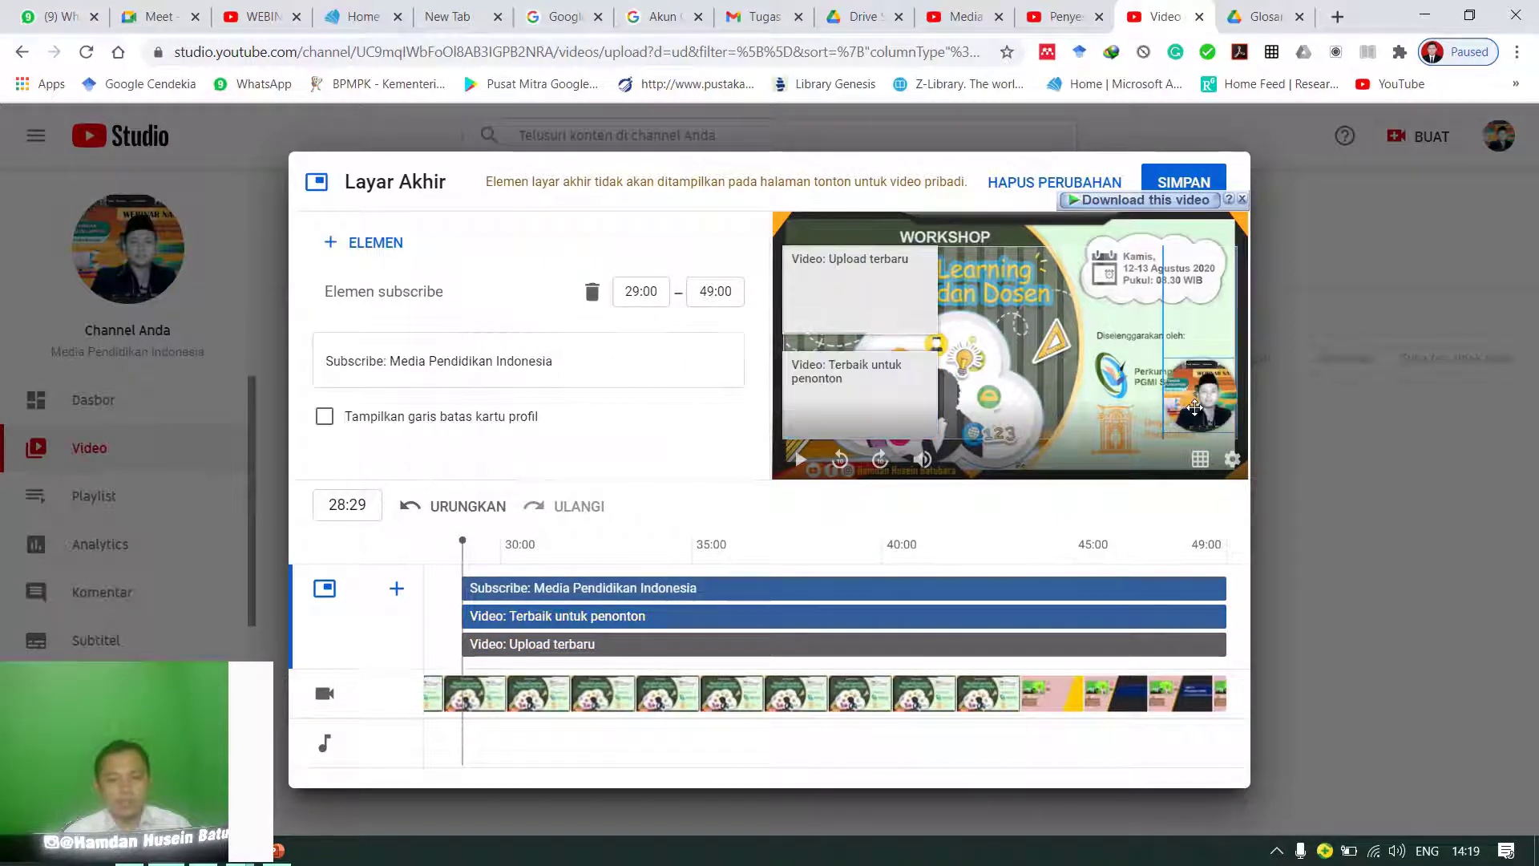
{"action": "left_click_drag", "start_coordinate": [1192, 393], "coordinate": [1197, 390]}
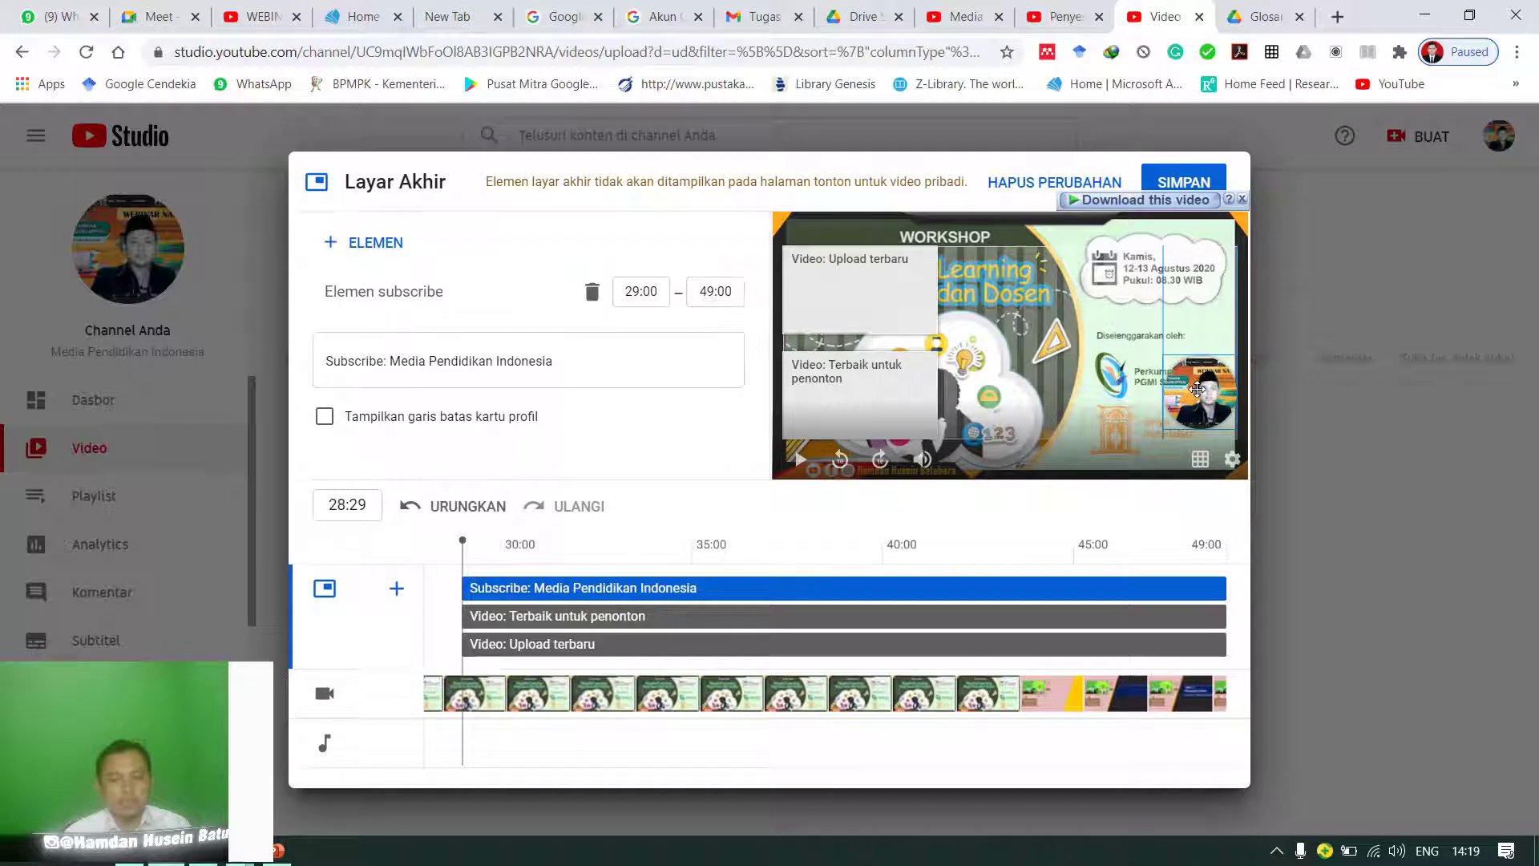
{"action": "left_click", "coordinate": [869, 300]}
{"action": "left_click", "coordinate": [868, 394]}
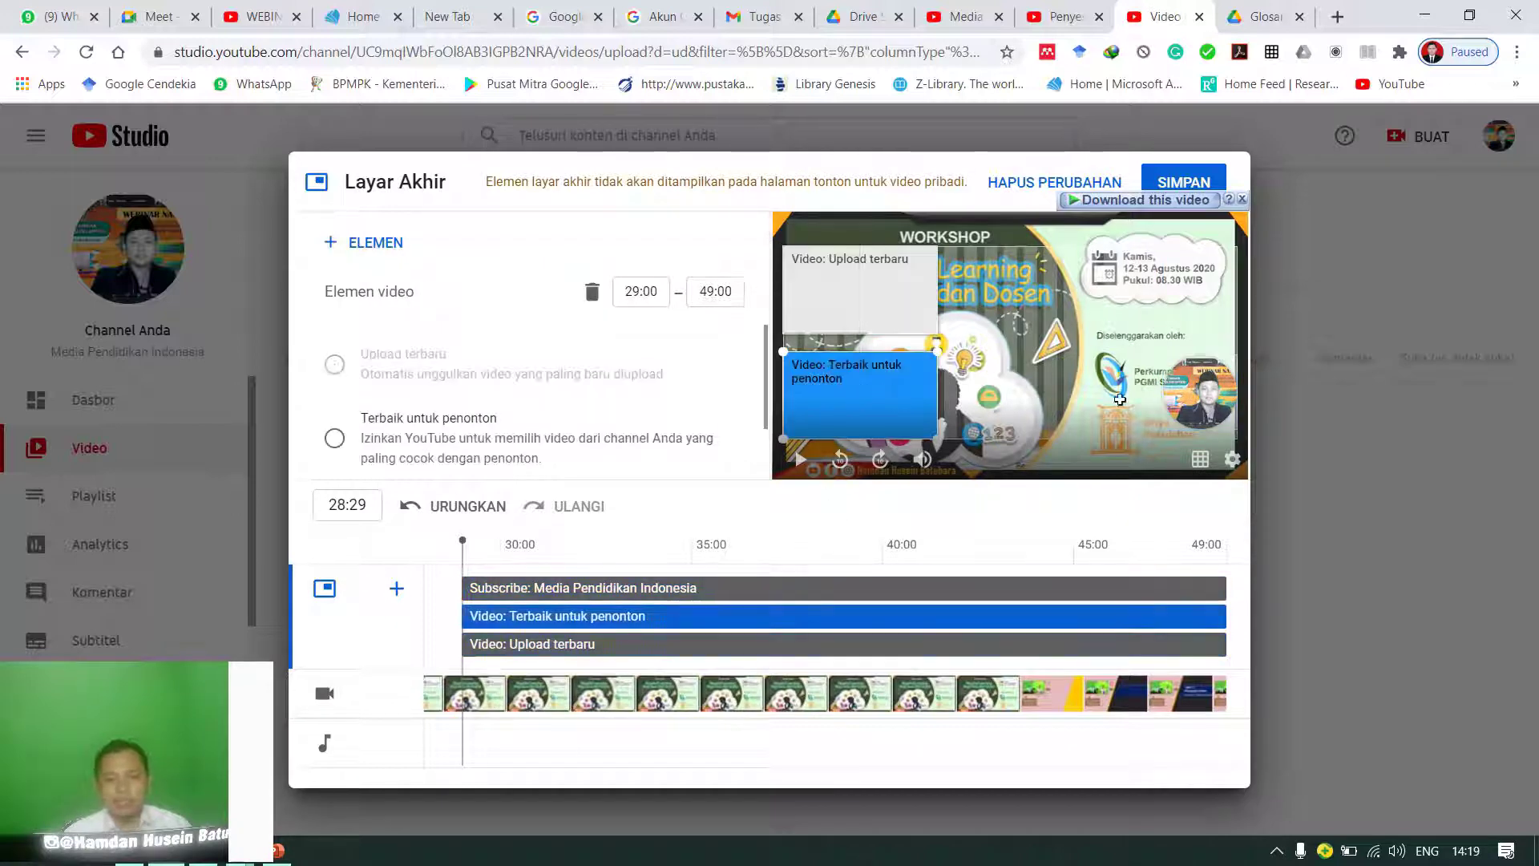
{"action": "left_click", "coordinate": [1197, 391]}
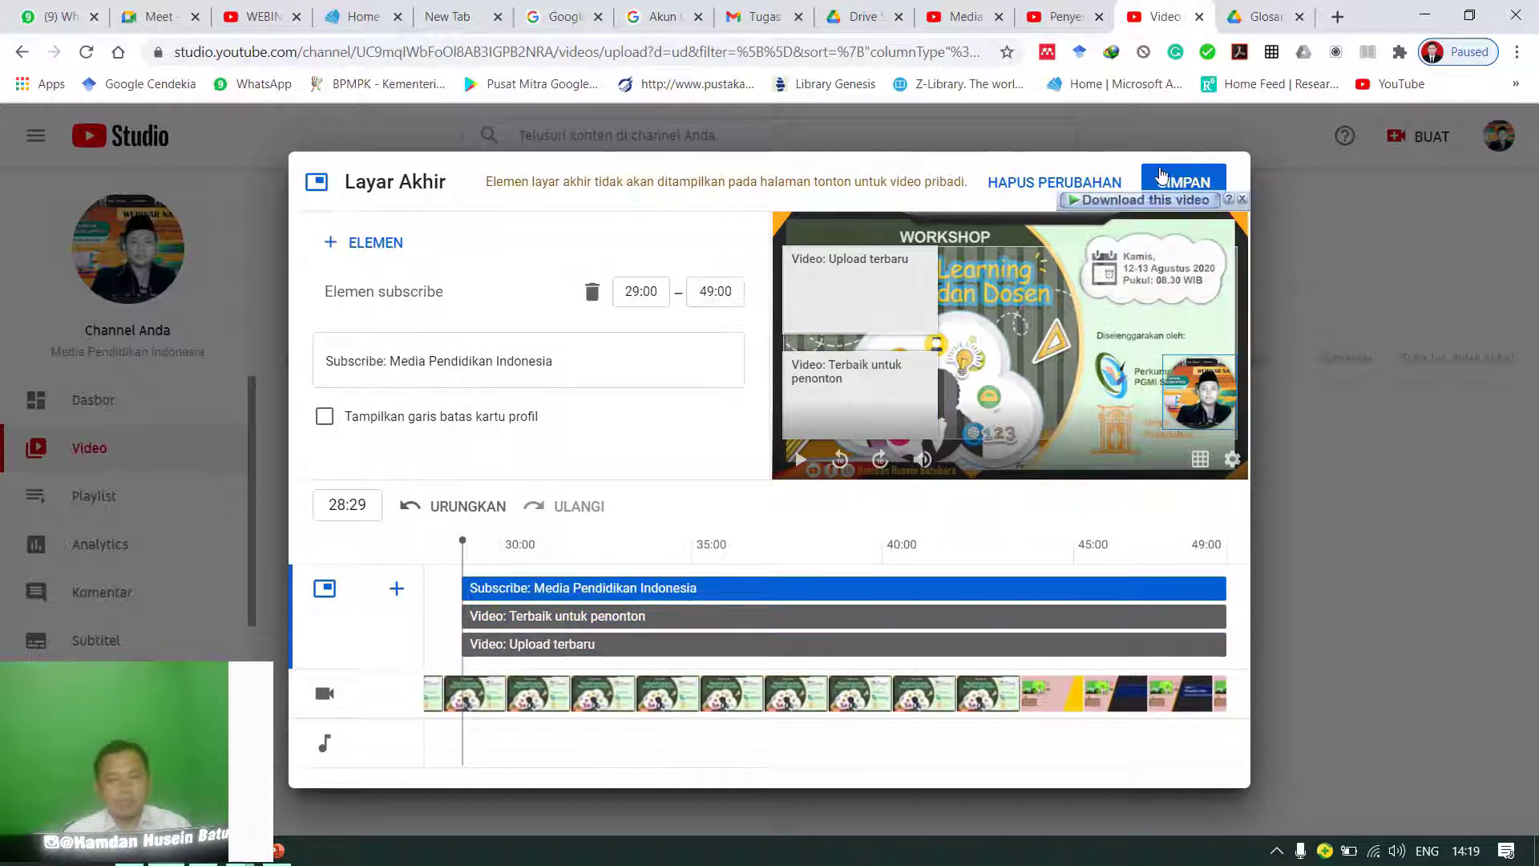
{"action": "left_click", "coordinate": [1161, 175]}
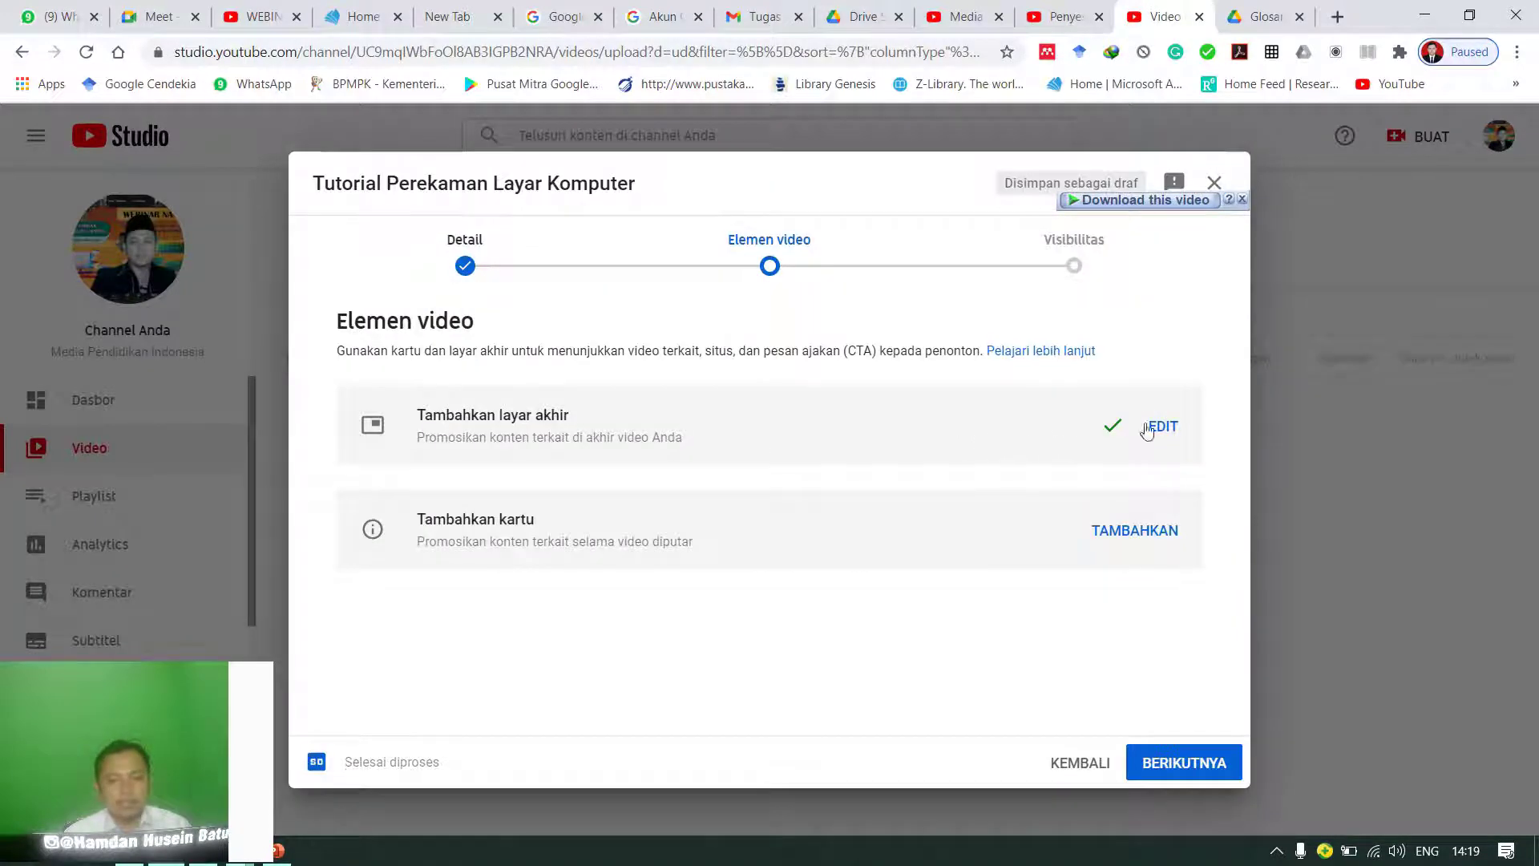
Step: Reopen the end screen for editing, delete its subscribe element, and dismiss the playlist picker without choosing a playlist
{"action": "left_click", "coordinate": [1161, 425]}
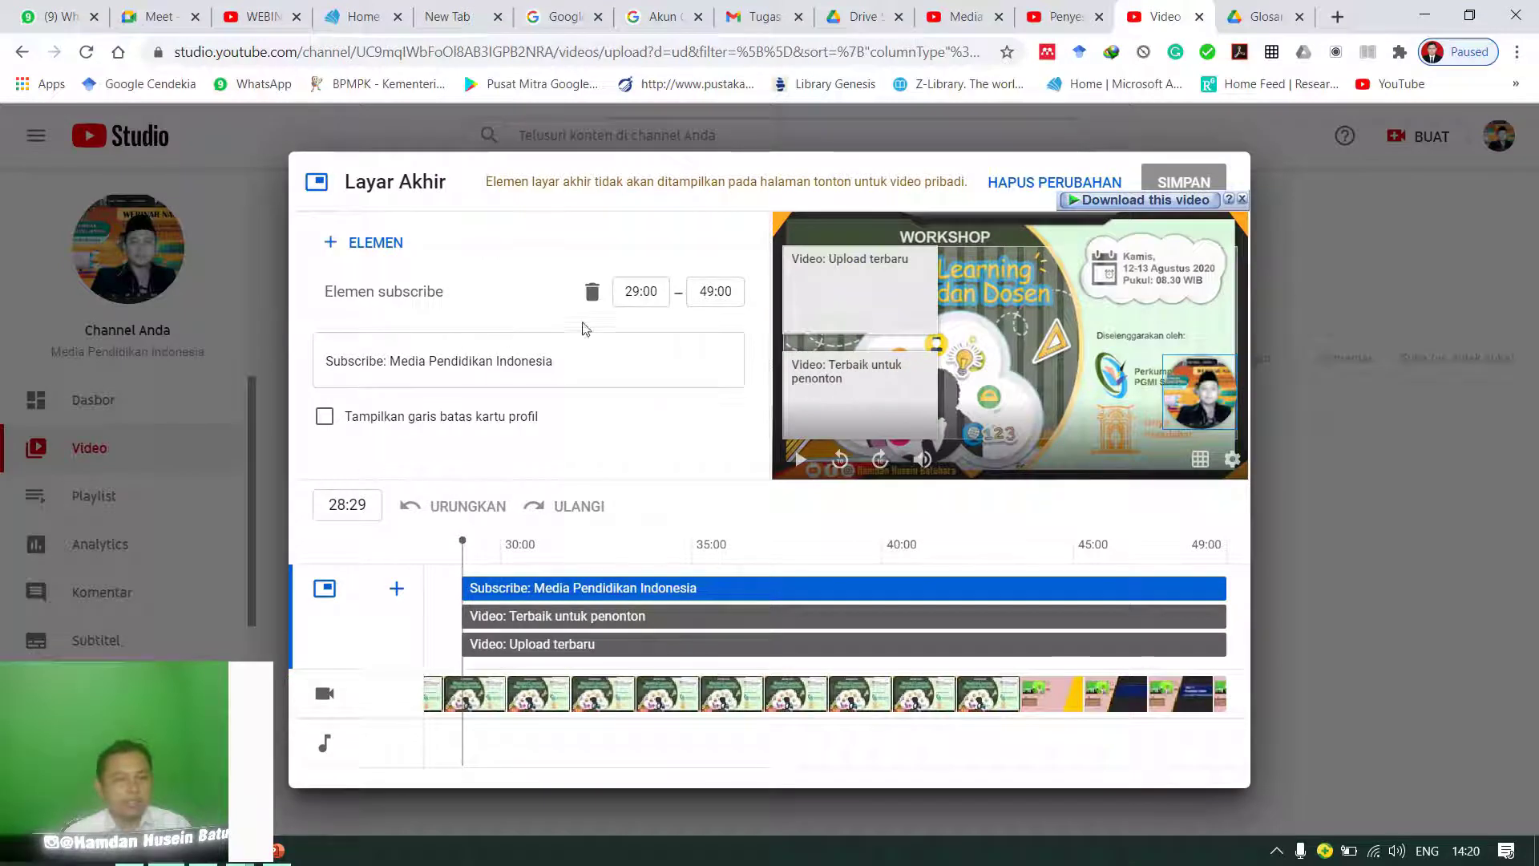
{"action": "left_click", "coordinate": [592, 293]}
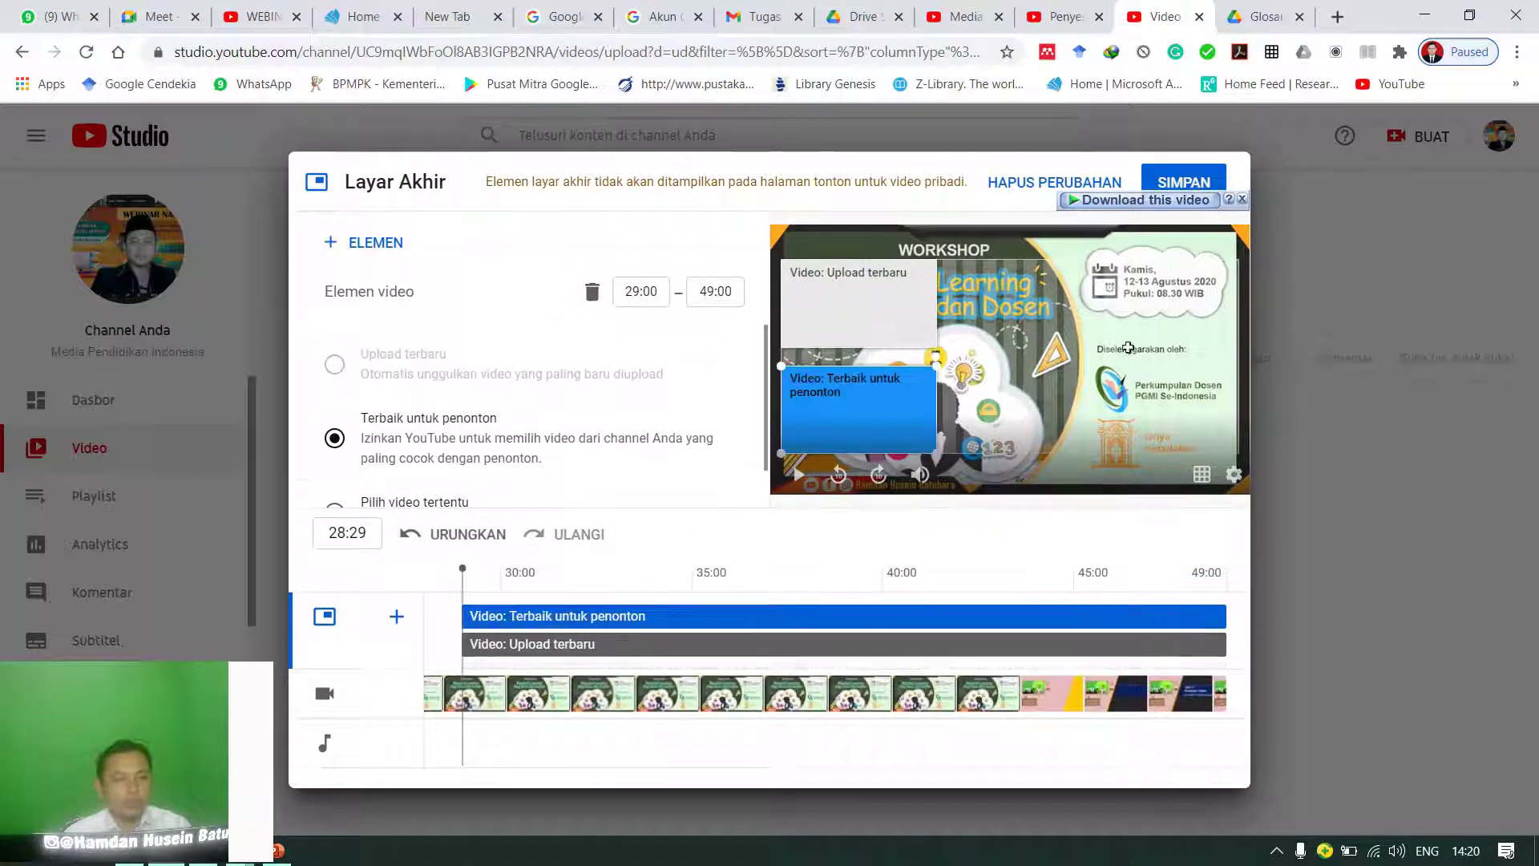
{"action": "left_click", "coordinate": [382, 257]}
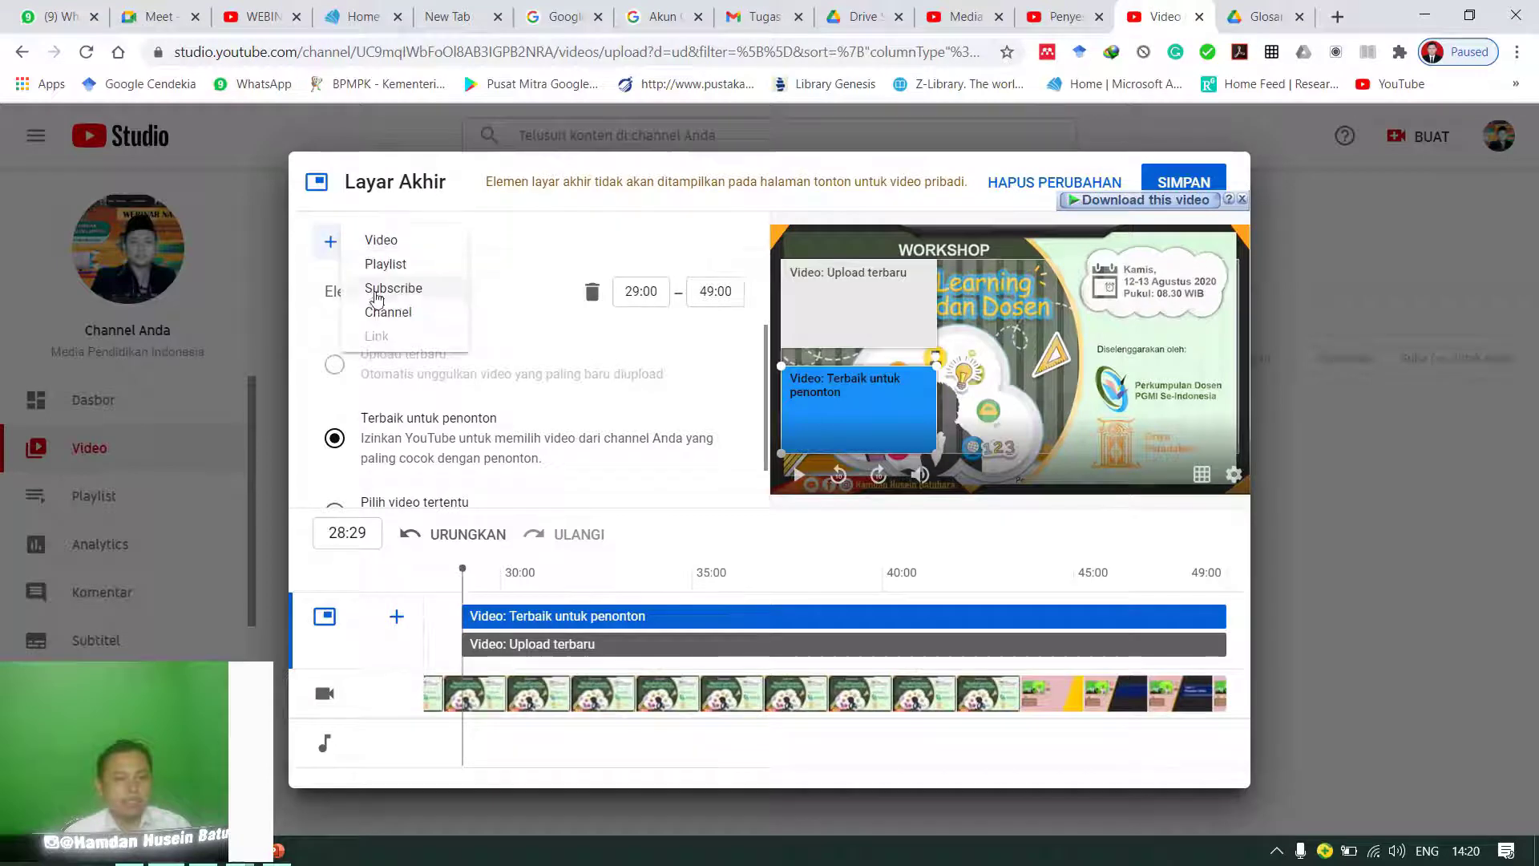
{"action": "left_click", "coordinate": [407, 268]}
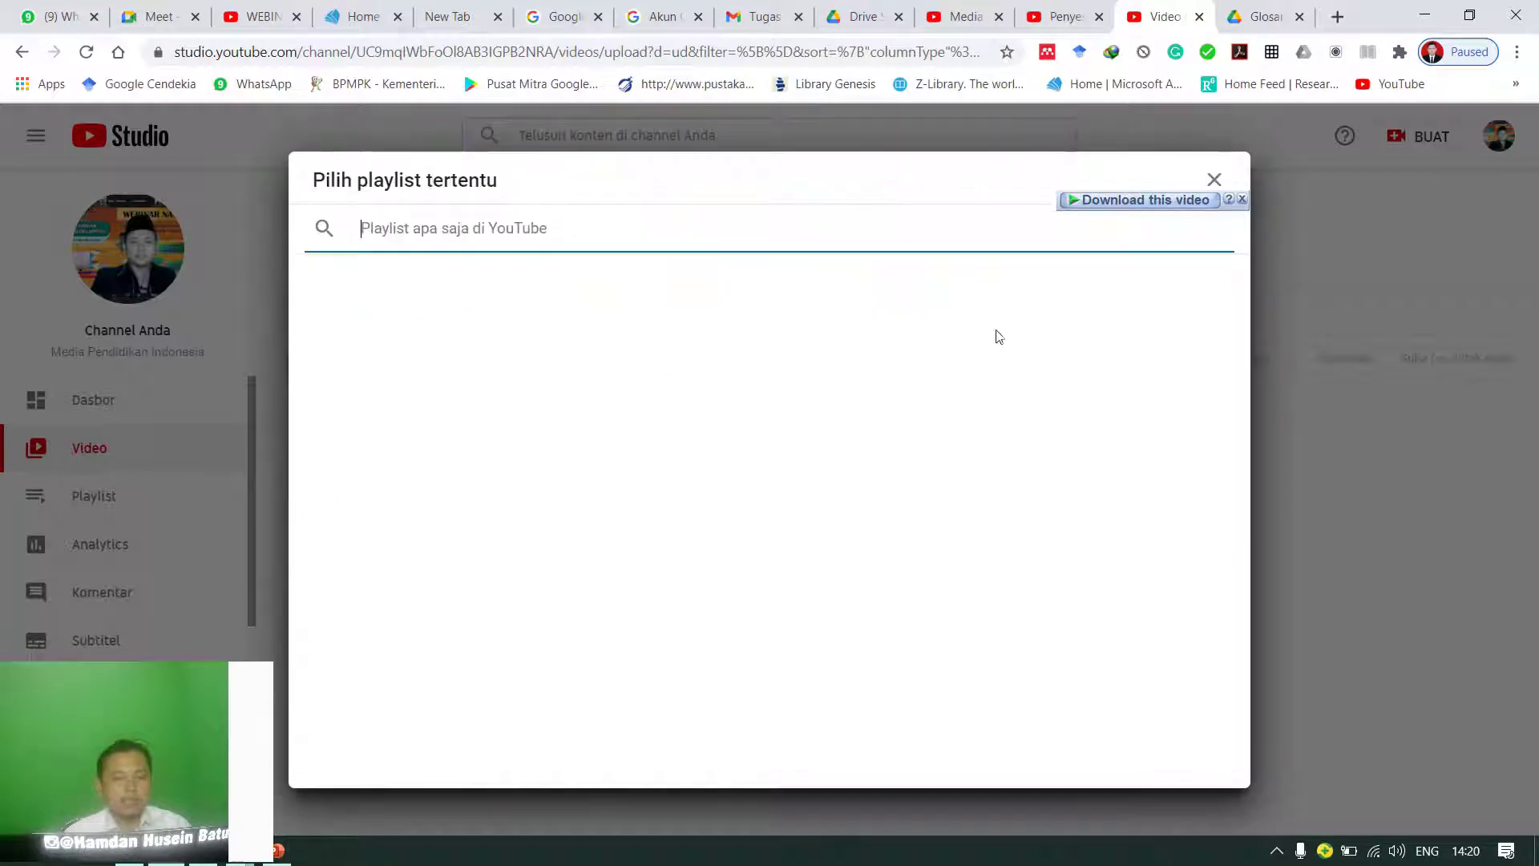
{"action": "left_click", "coordinate": [1213, 179]}
Step: Add a new subscribe element, place it across from the "Terbaik untuk penonton" video element, and save the end screen
{"action": "left_click", "coordinate": [359, 255]}
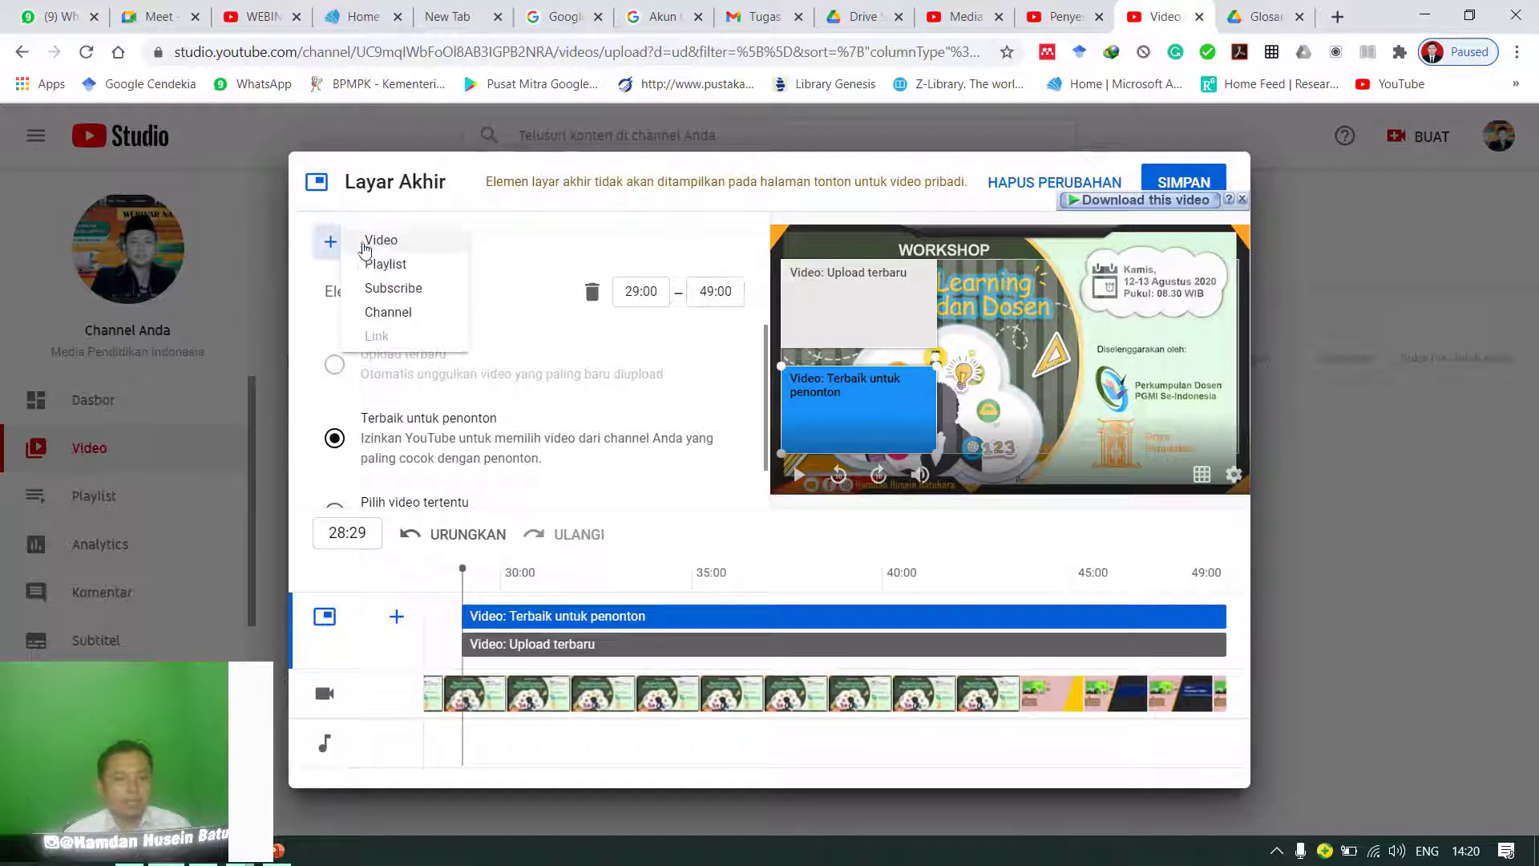
{"action": "left_click", "coordinate": [389, 286]}
{"action": "left_click_drag", "start_coordinate": [1168, 285], "coordinate": [1167, 379]}
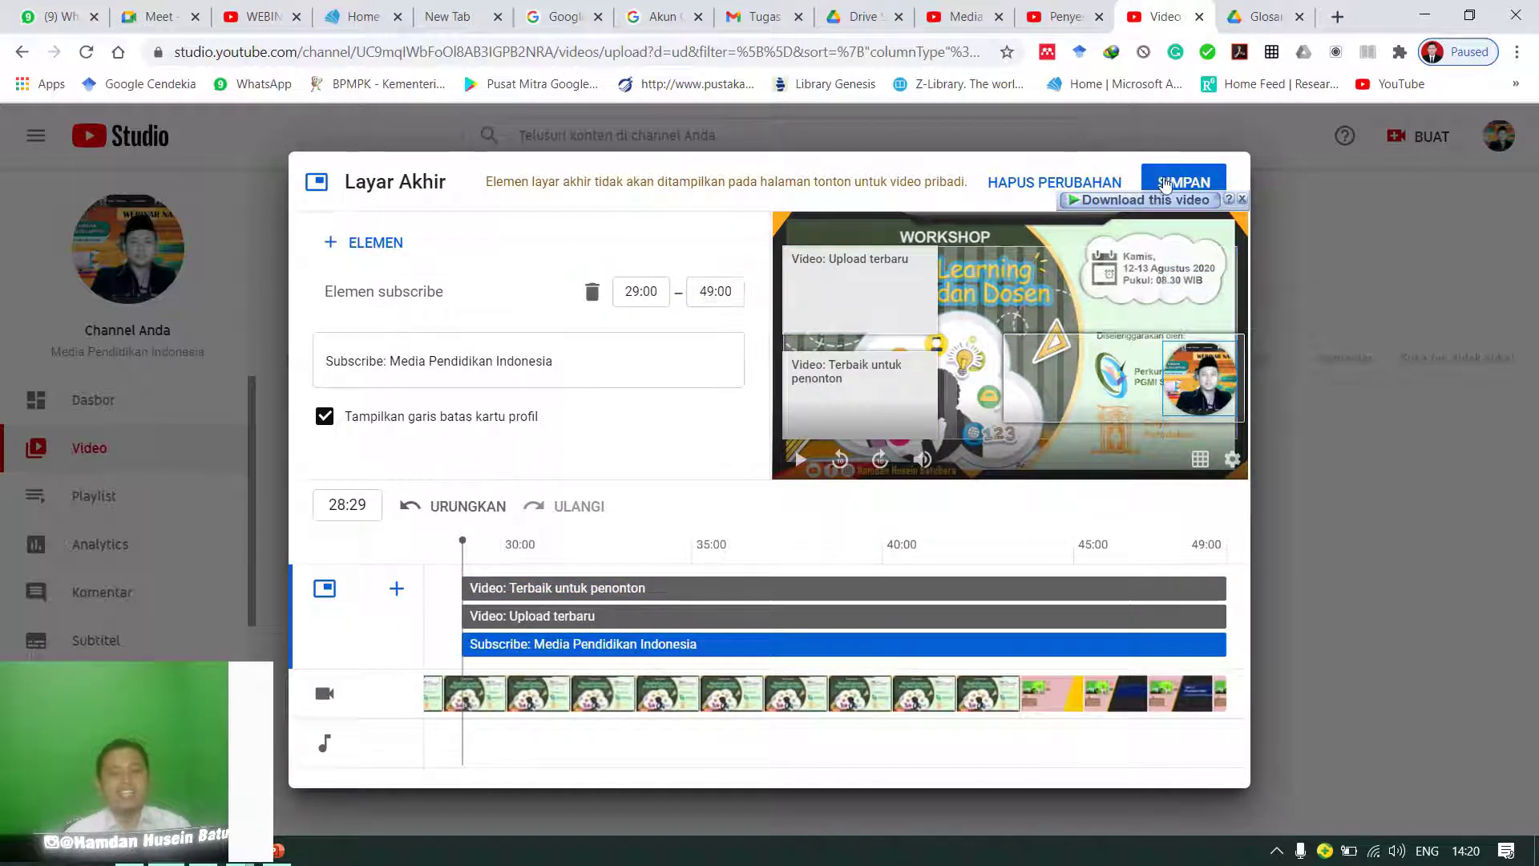
{"action": "left_click", "coordinate": [1169, 181]}
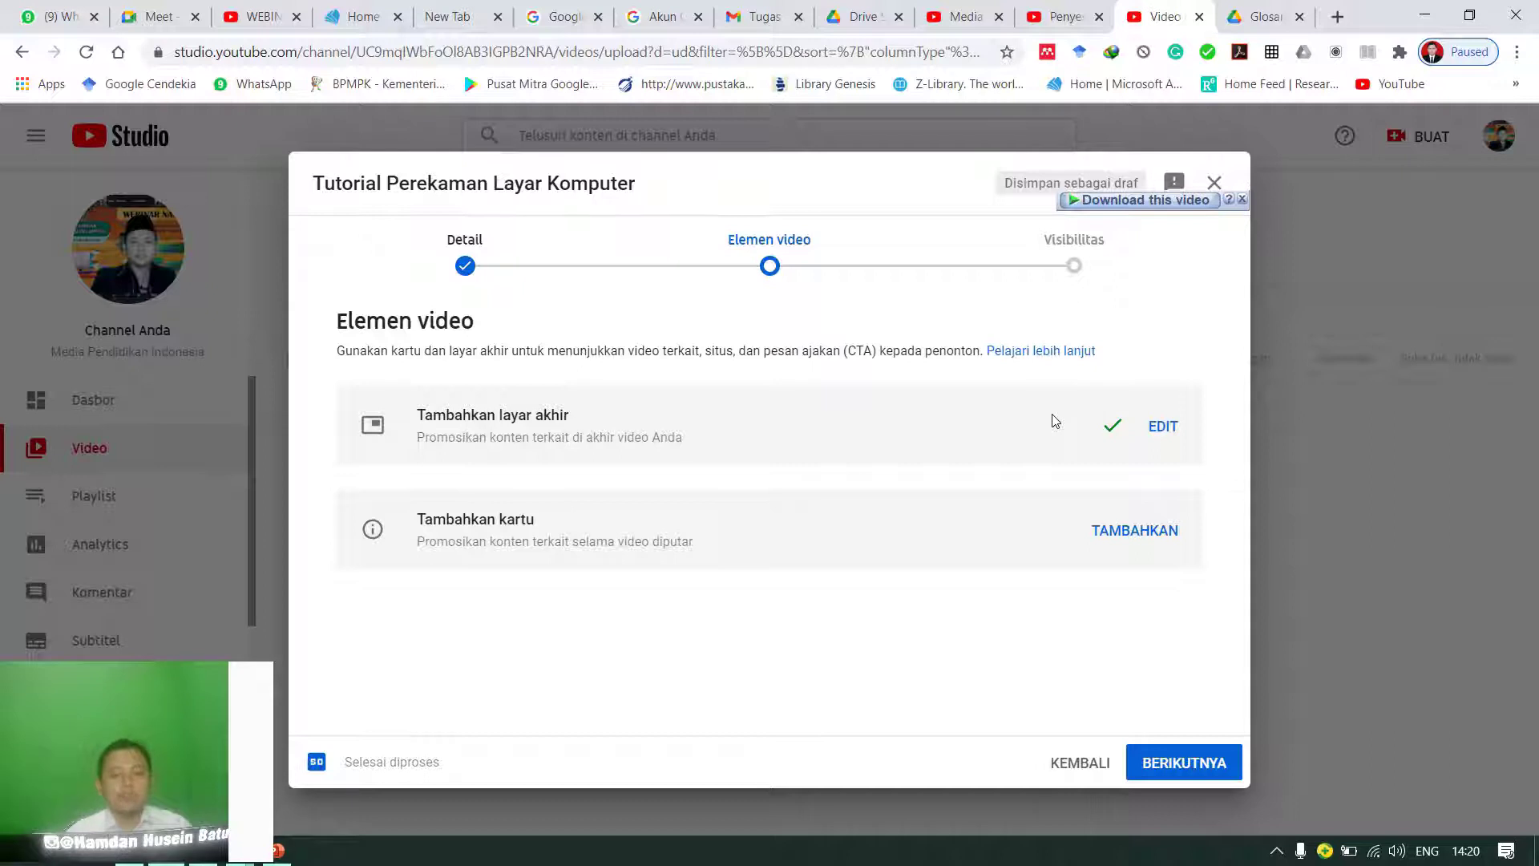
Step: Continue to the visibility stage, try the Pribadi and Tidak publik options, and set the video's visibility to Publik
{"action": "left_click", "coordinate": [1164, 776]}
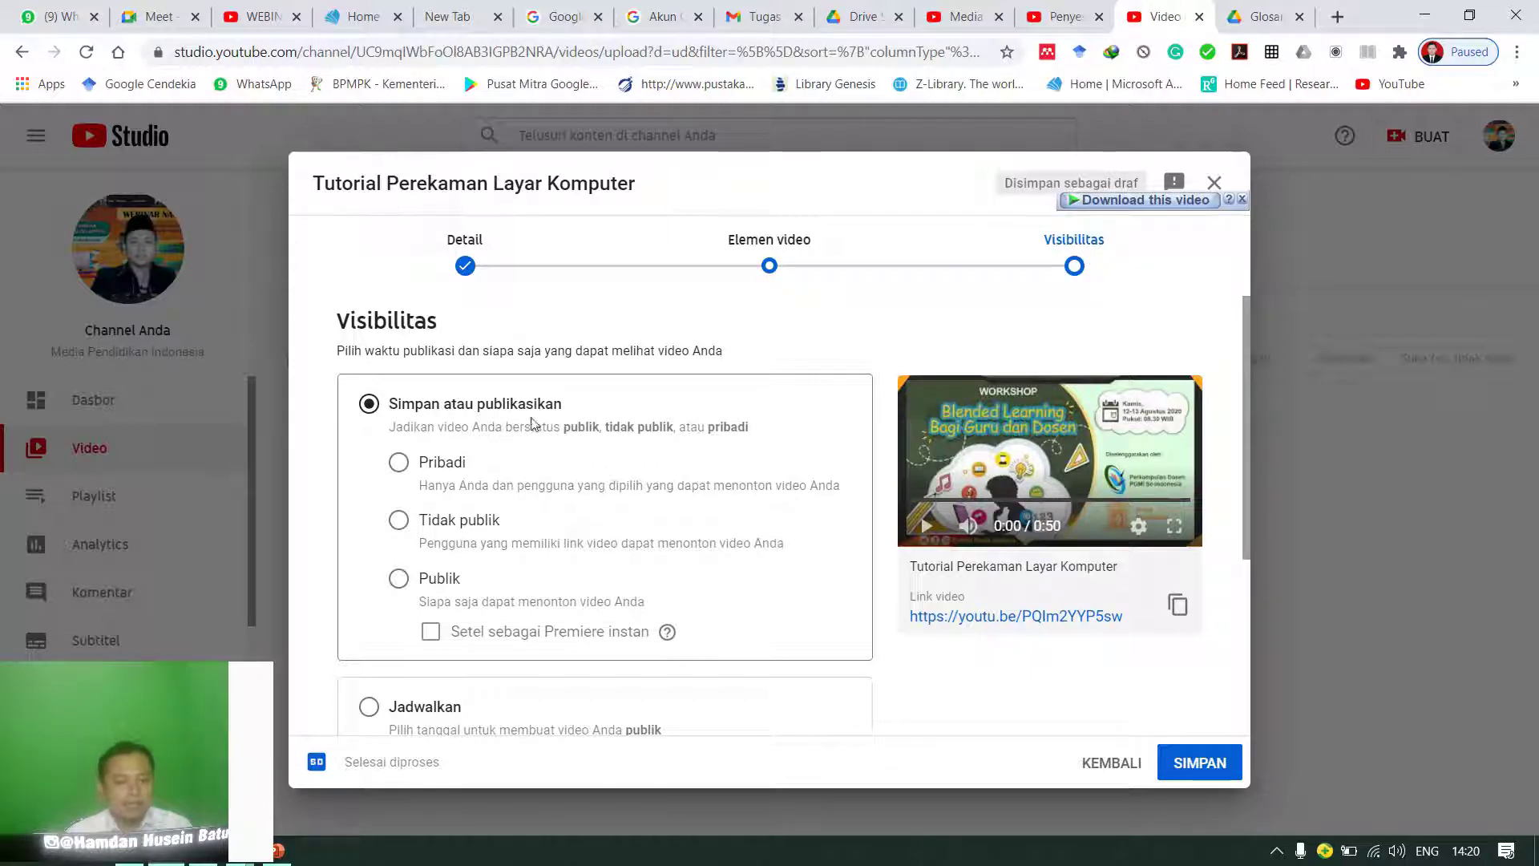
{"action": "left_click", "coordinate": [398, 464]}
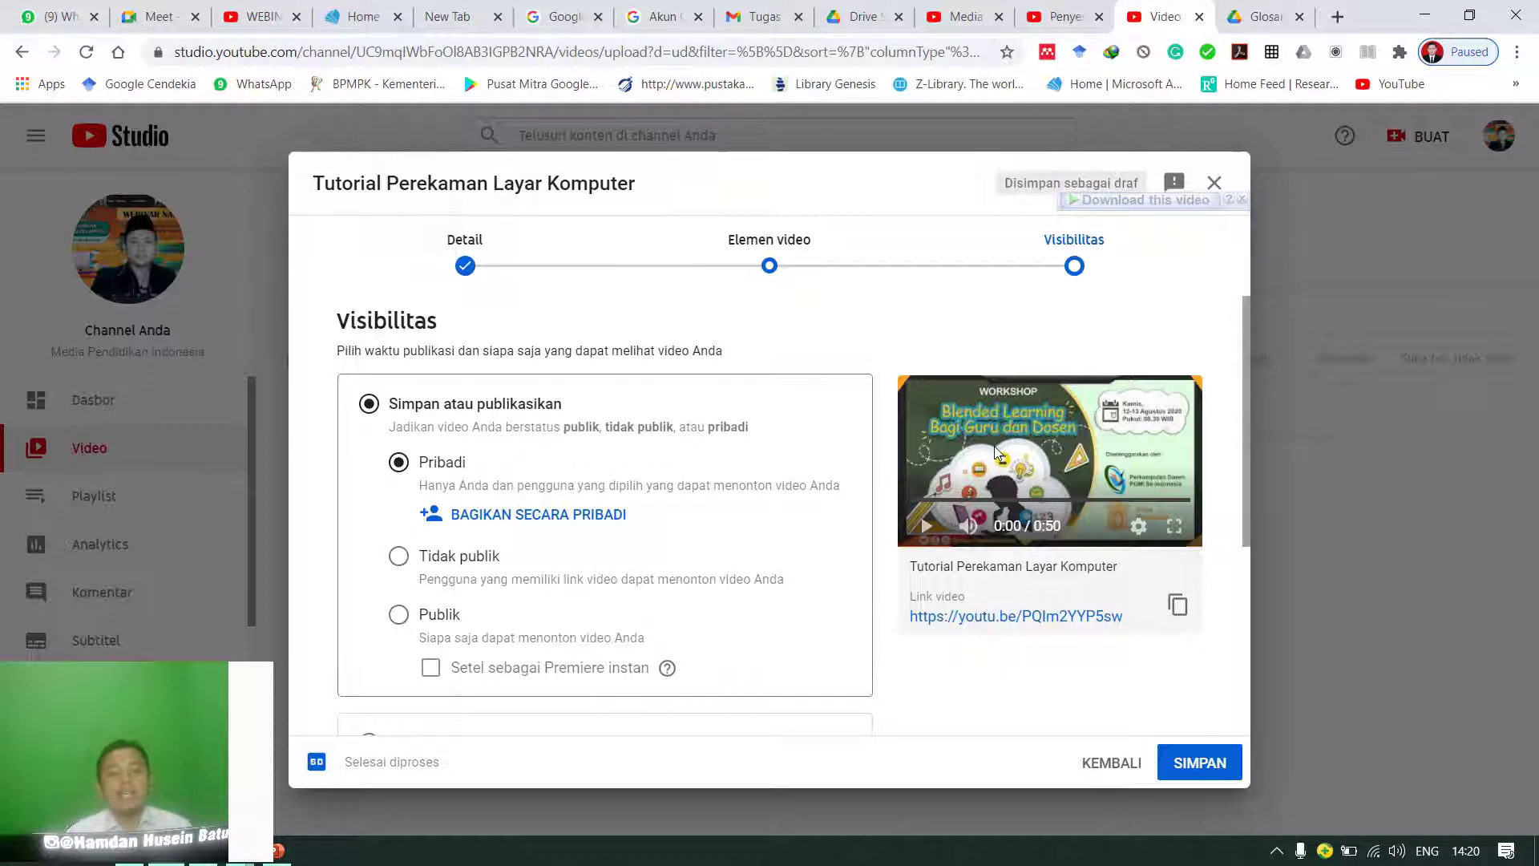
{"action": "left_click", "coordinate": [401, 561]}
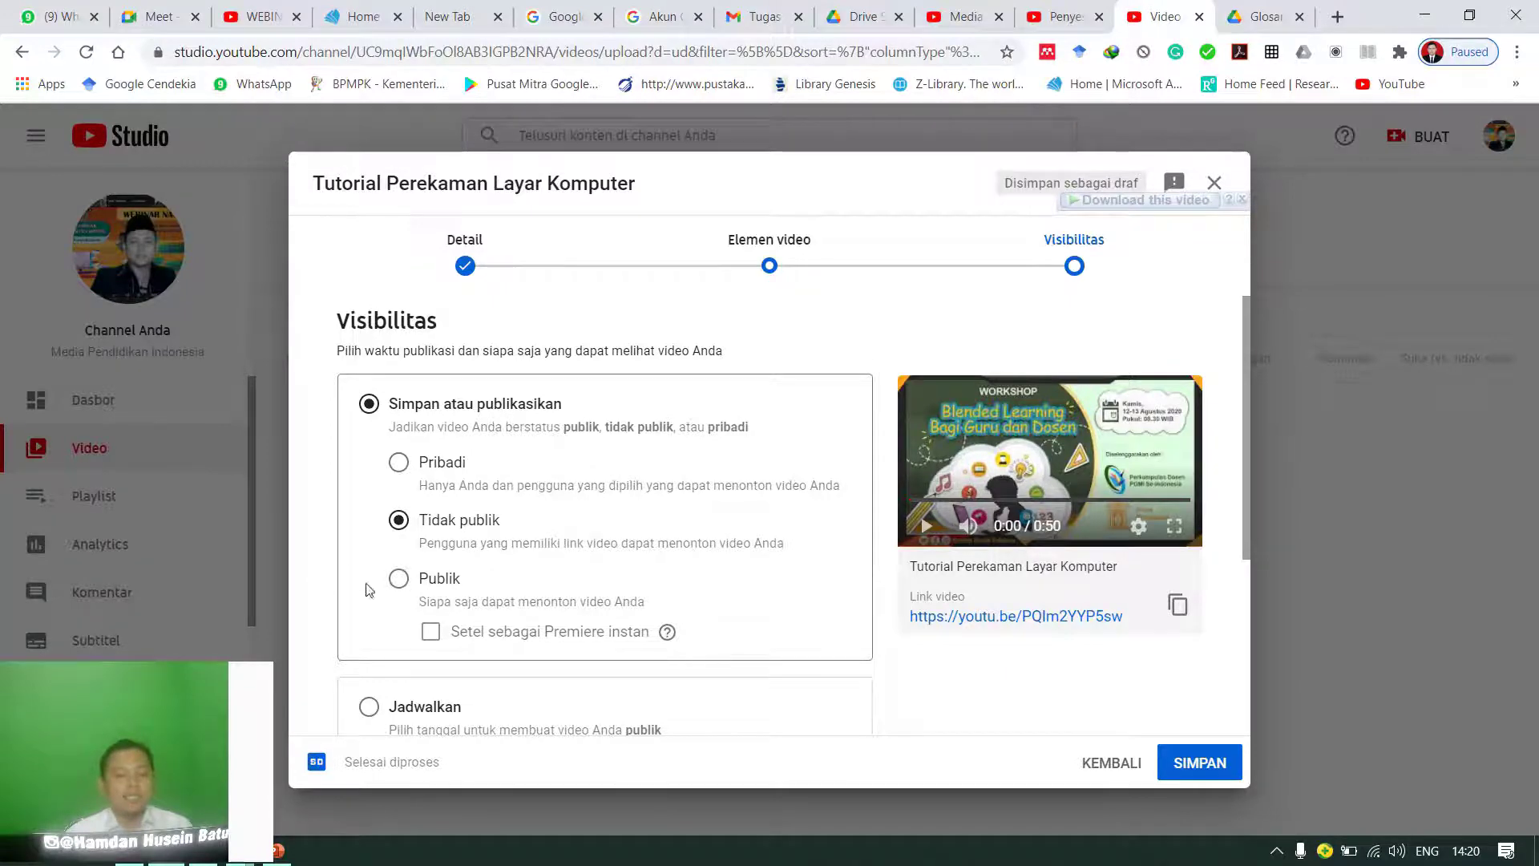
{"action": "left_click", "coordinate": [400, 579]}
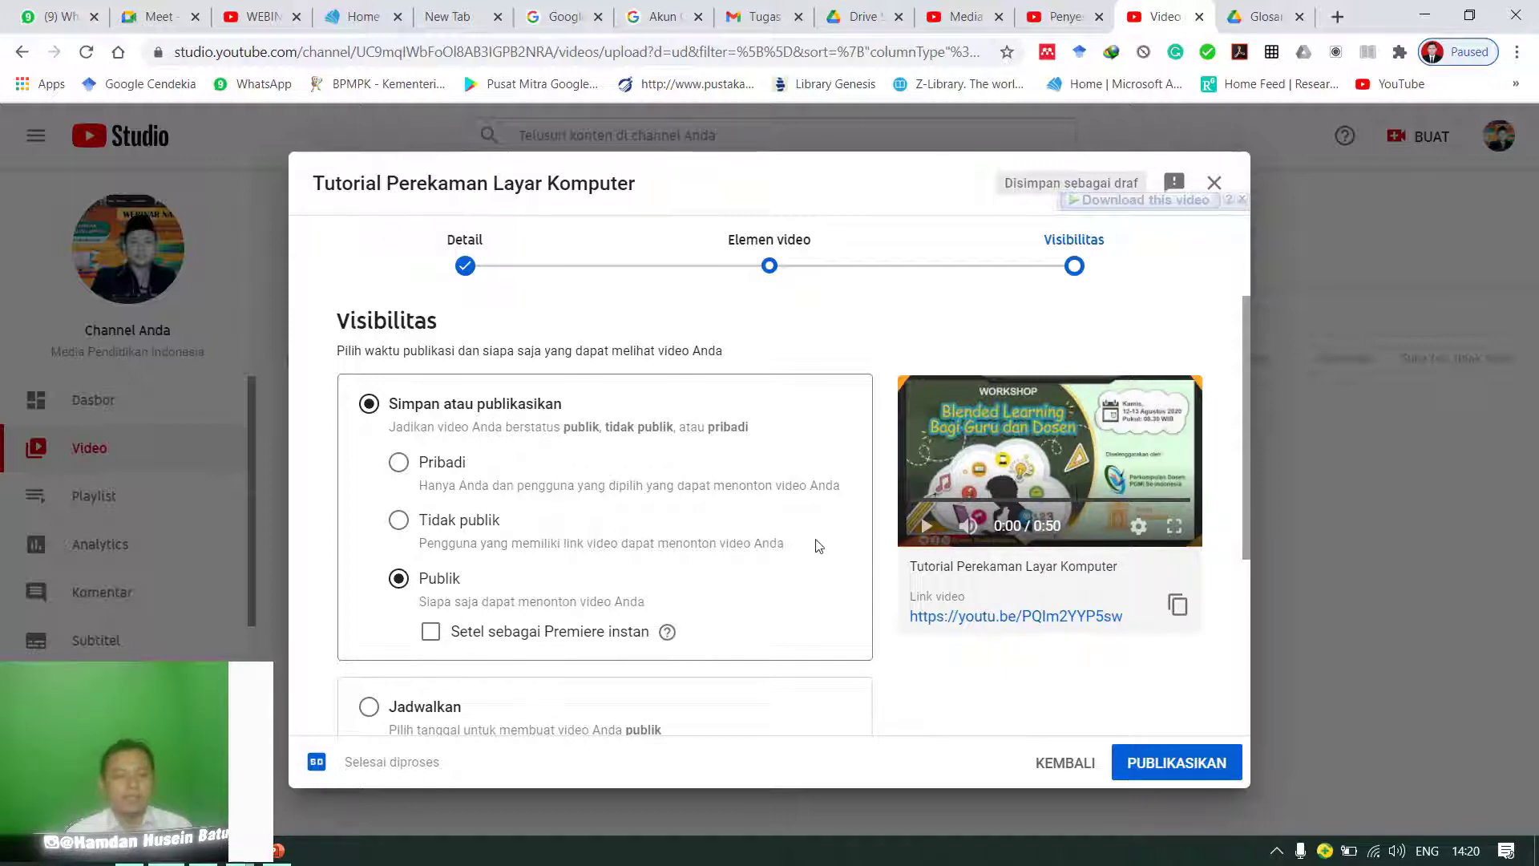
Step: Check the Jadwalkan scheduling options, return to immediate publication as Publik, and publish the video, closing the sharing dialog
{"action": "scroll", "coordinate": [660, 601], "scroll_direction": "down", "scroll_amount": 1}
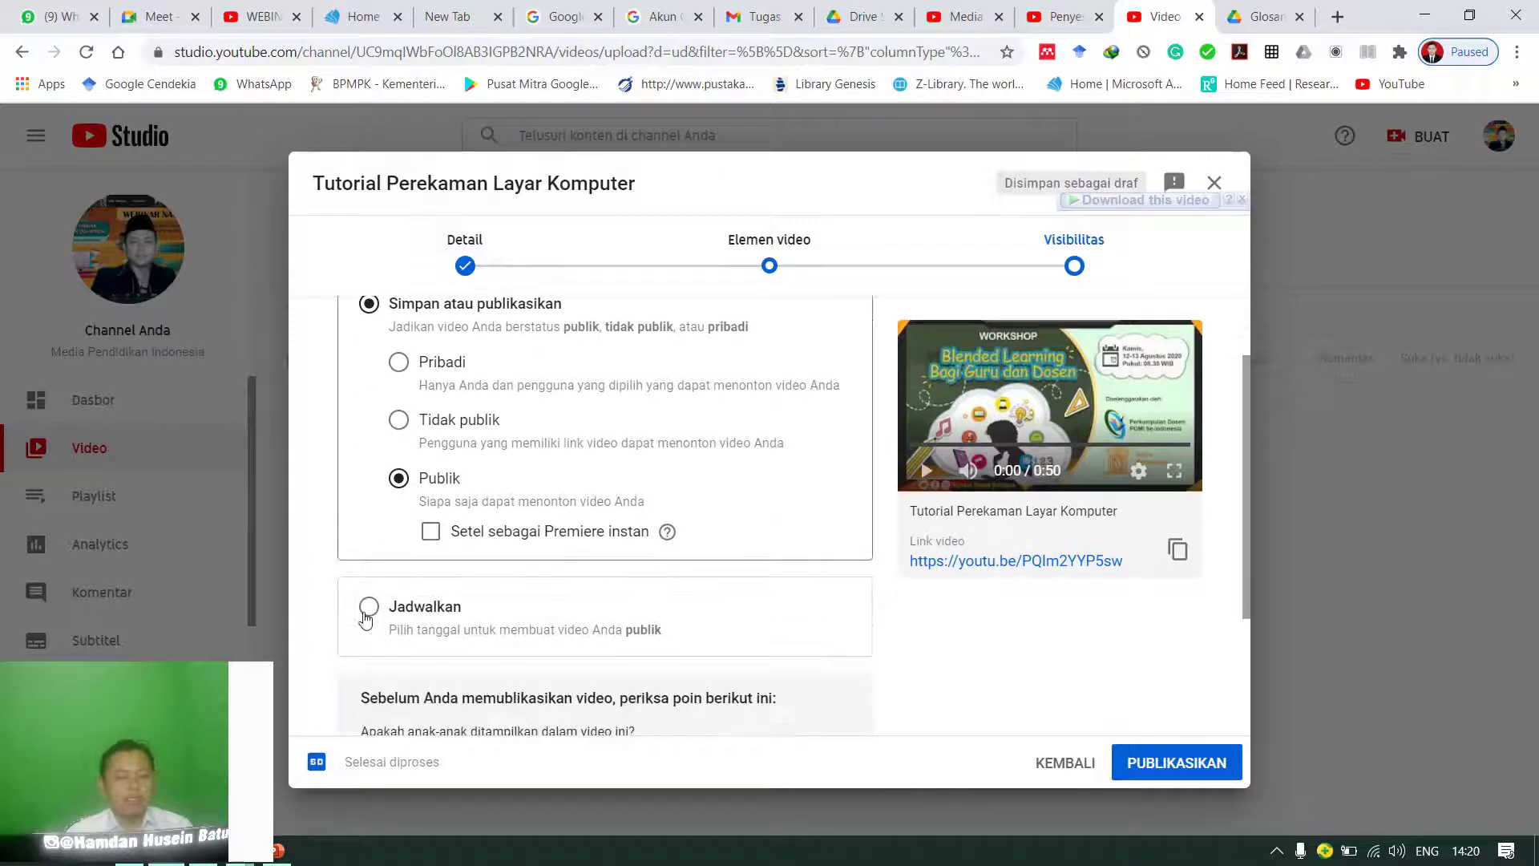
{"action": "left_click", "coordinate": [368, 607]}
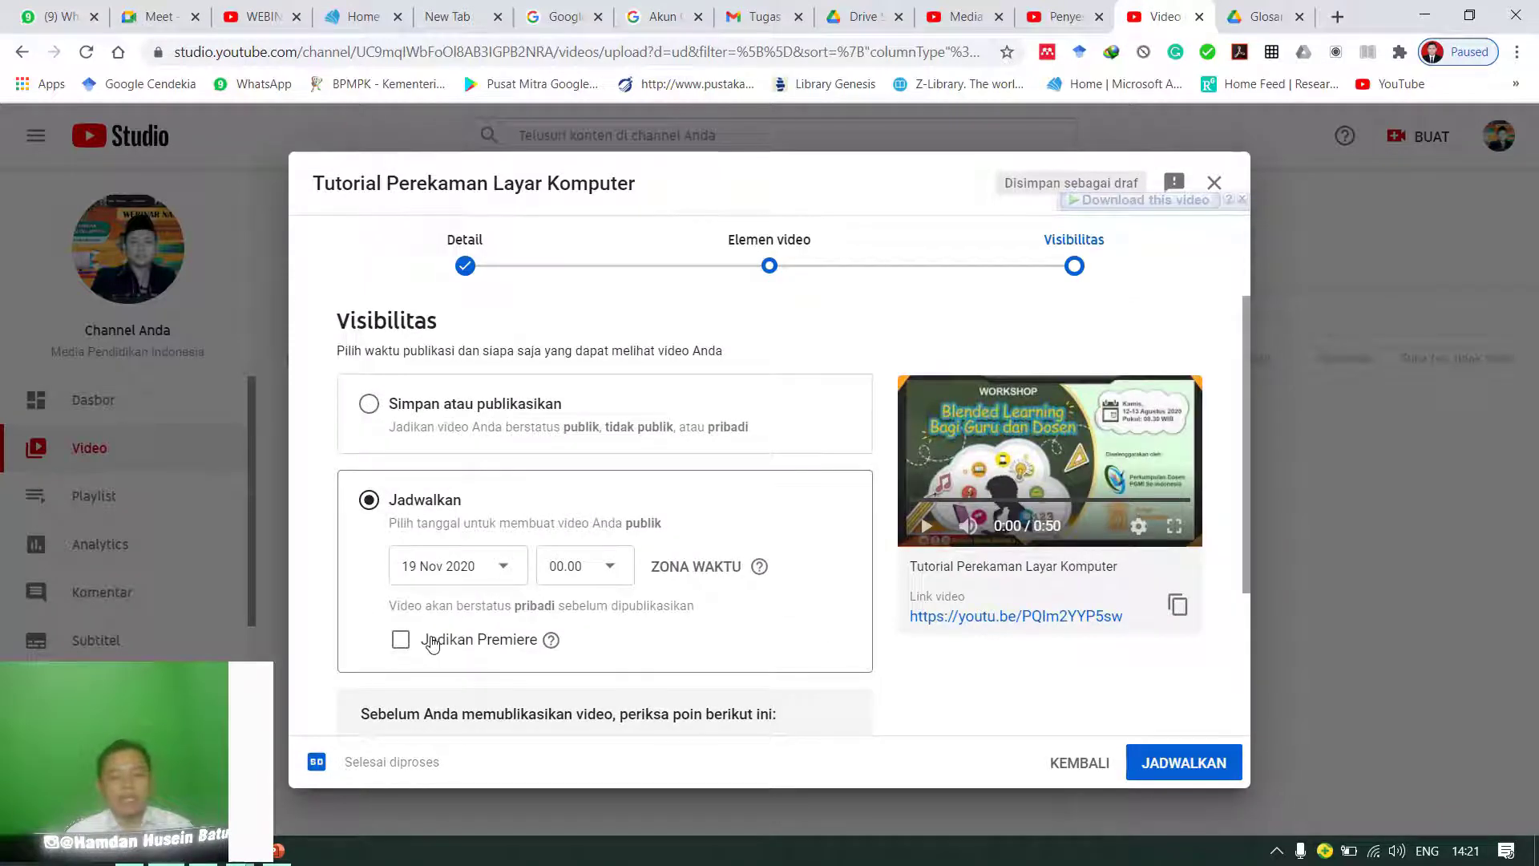
{"action": "left_click", "coordinate": [369, 407]}
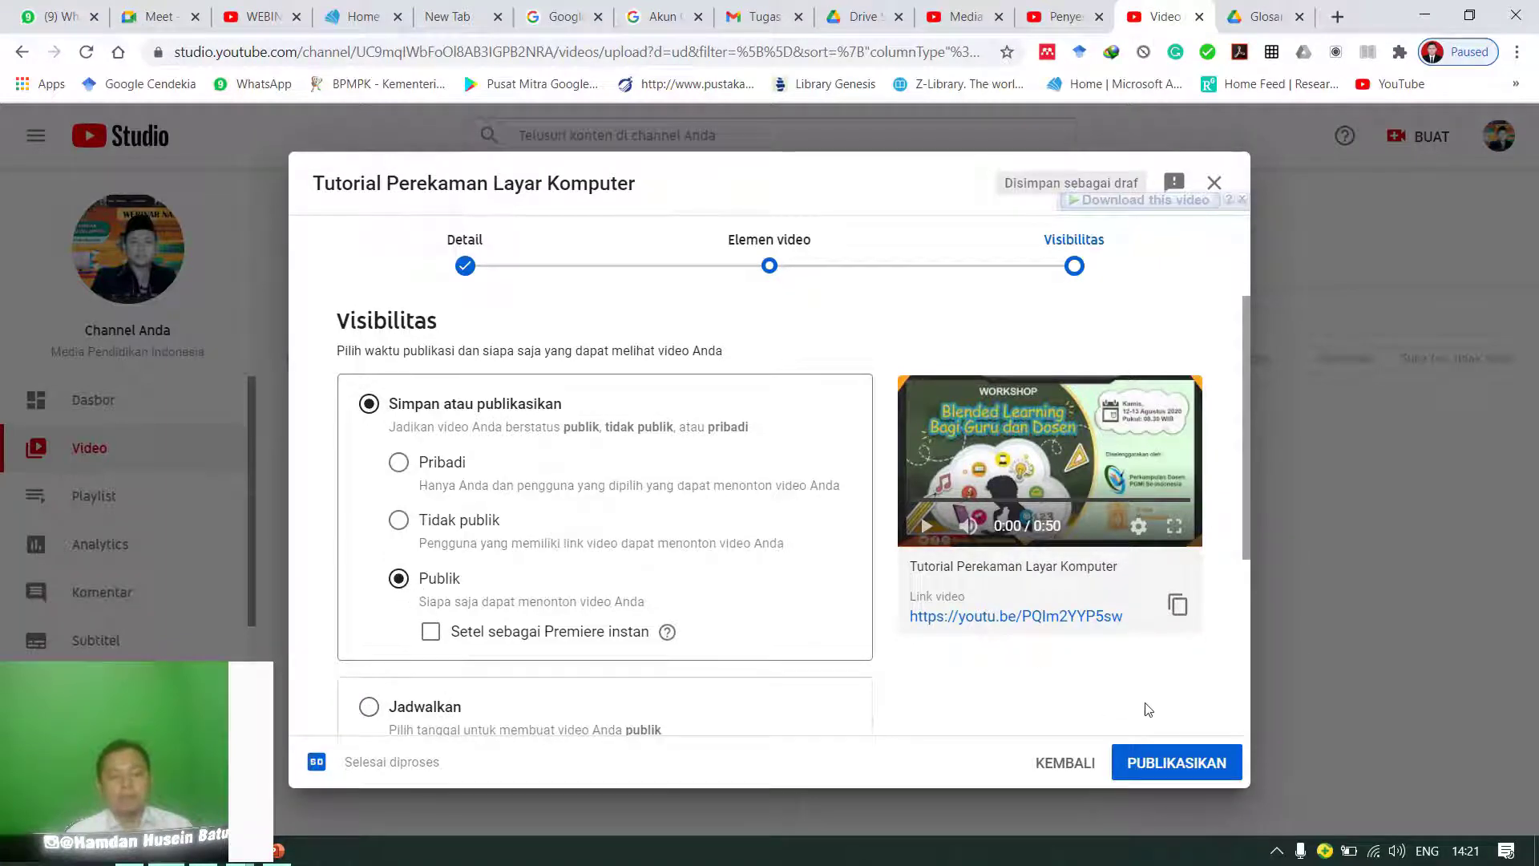
{"action": "left_click", "coordinate": [1188, 764]}
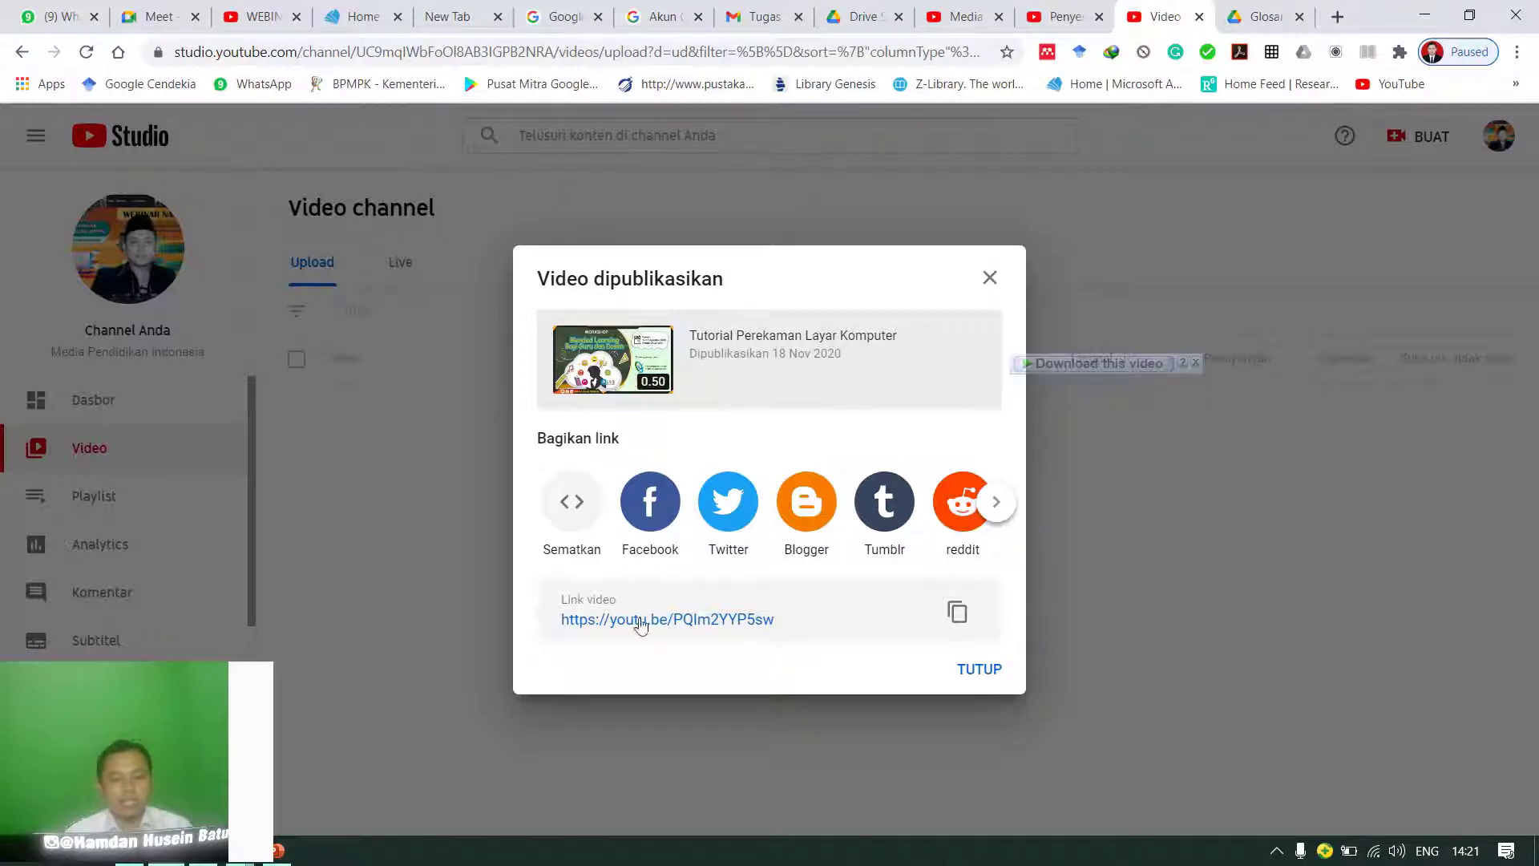
{"action": "left_click", "coordinate": [974, 670]}
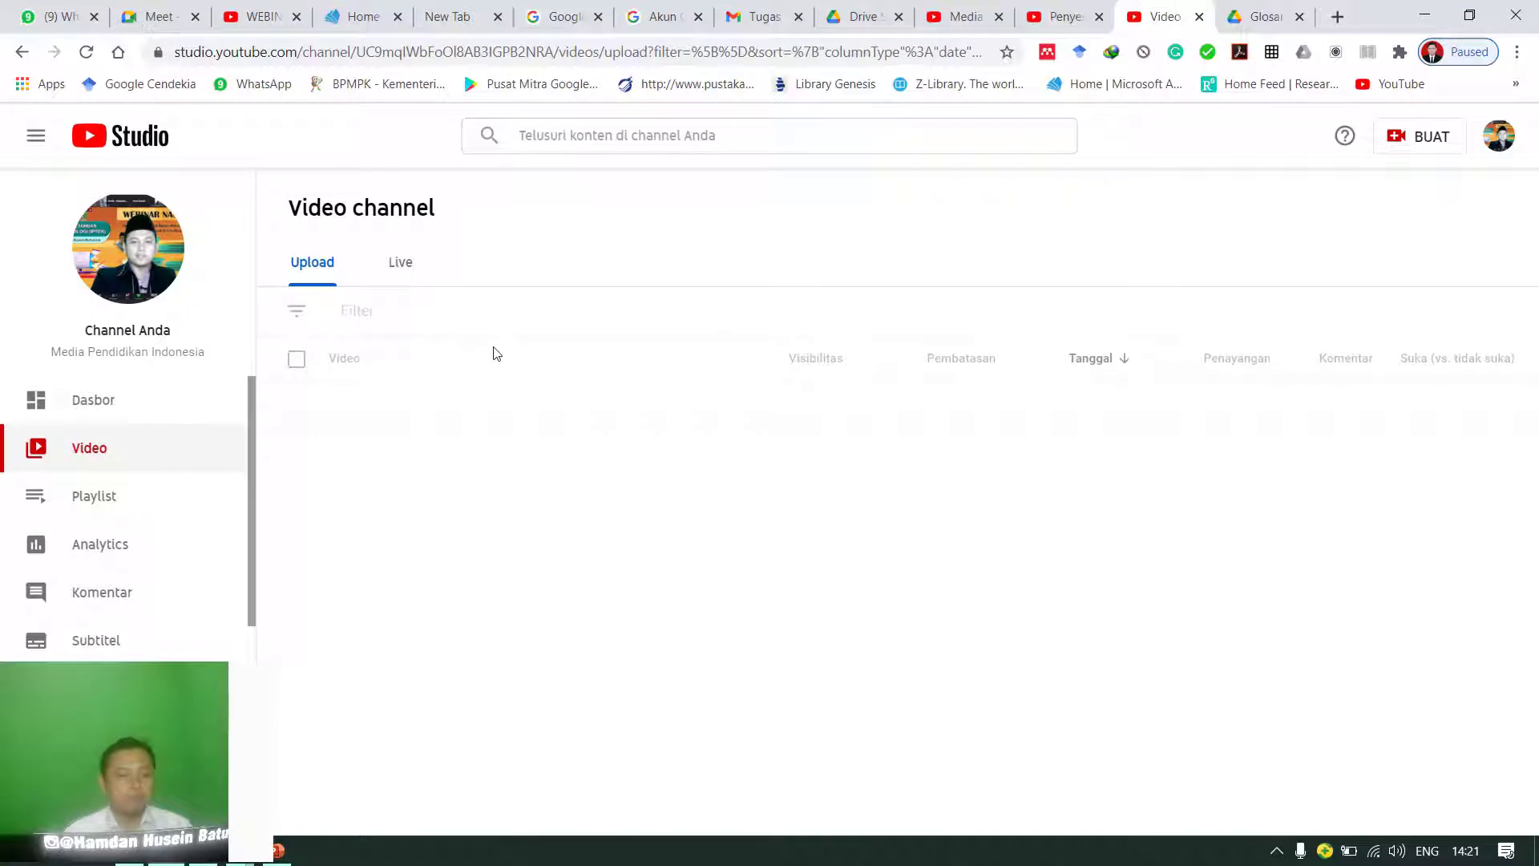
Step: Refresh the channel's video list, then view the published video's watch page and the channel's home page on YouTube
{"action": "left_click", "coordinate": [85, 54]}
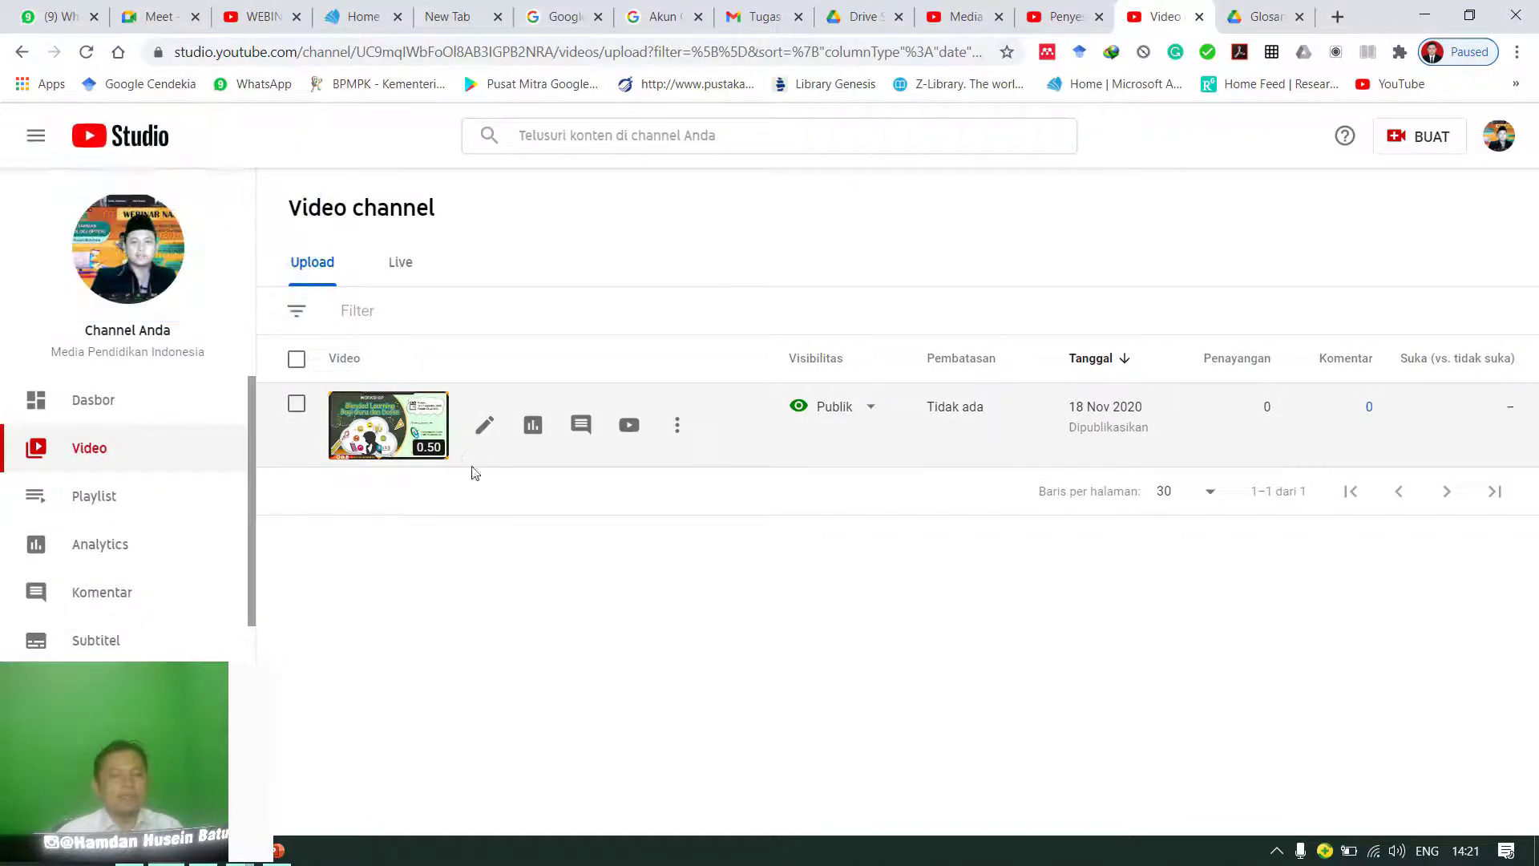
{"action": "left_click", "coordinate": [630, 426]}
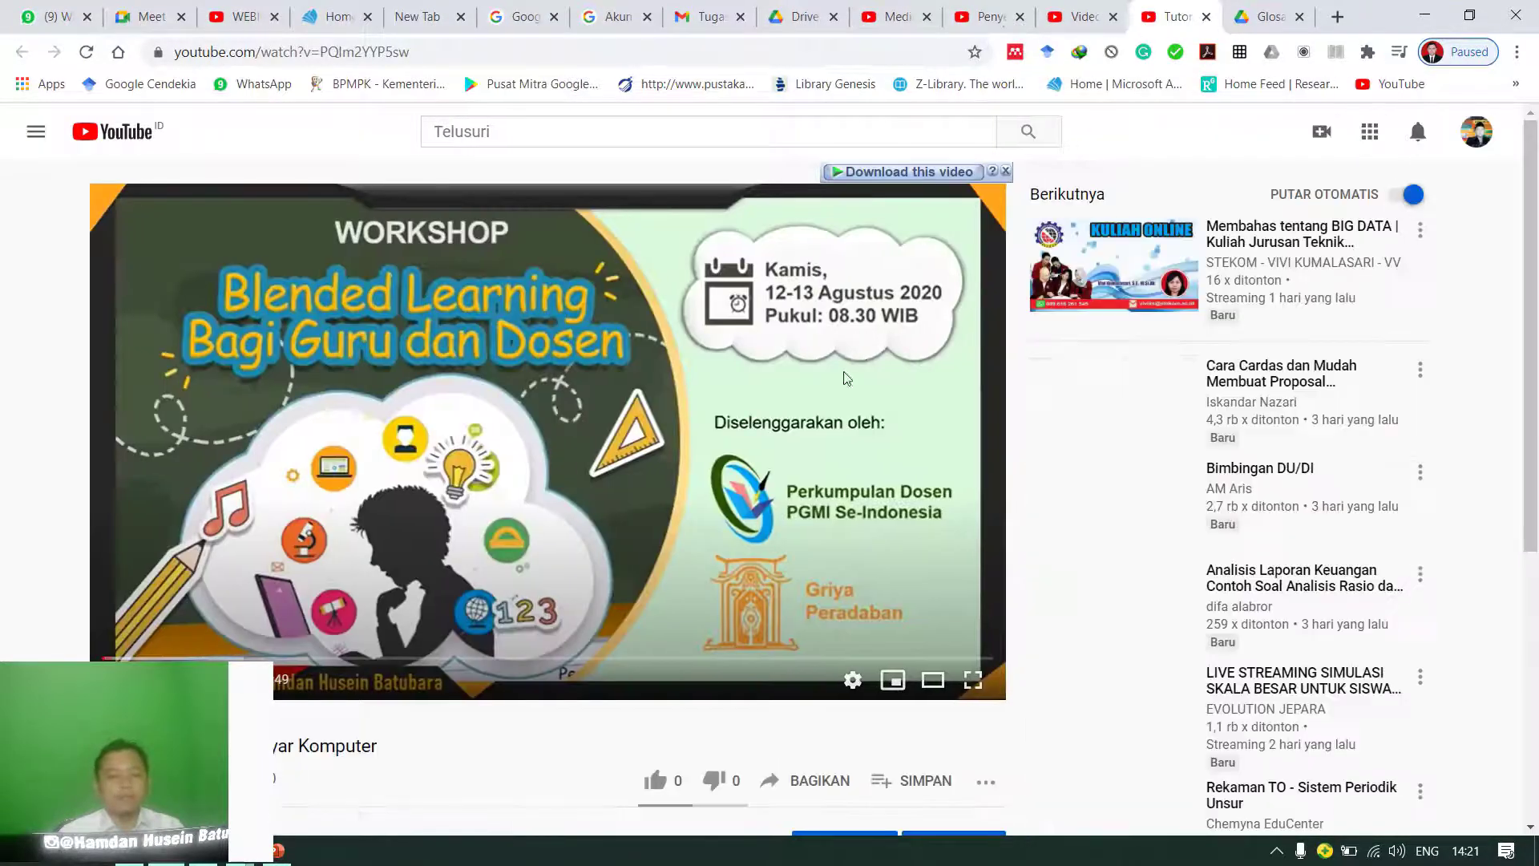
{"action": "left_click", "coordinate": [596, 463]}
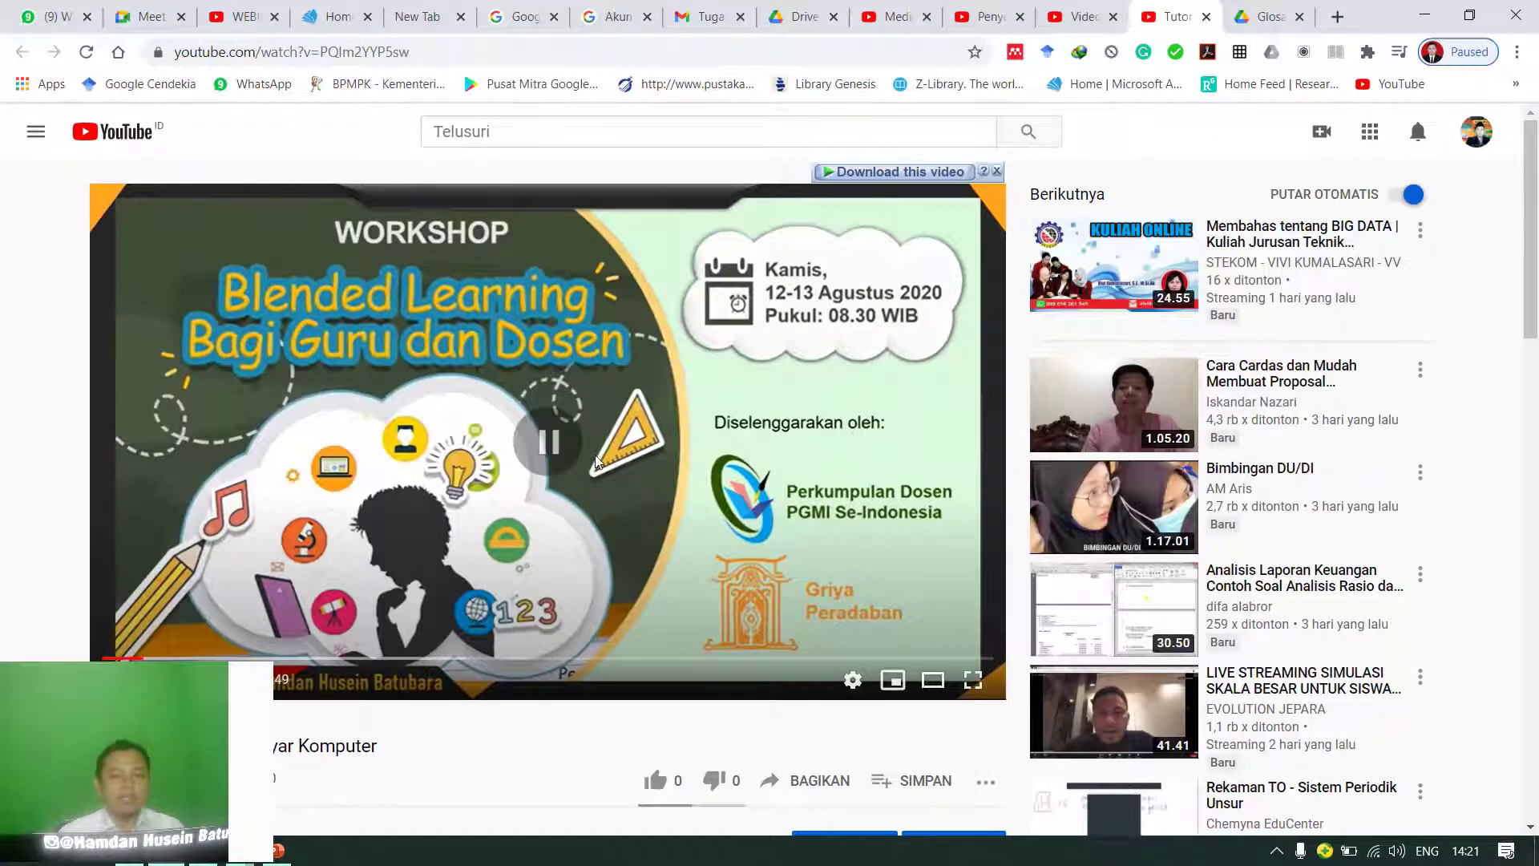
{"action": "scroll", "coordinate": [805, 492], "scroll_direction": "down", "scroll_amount": 9}
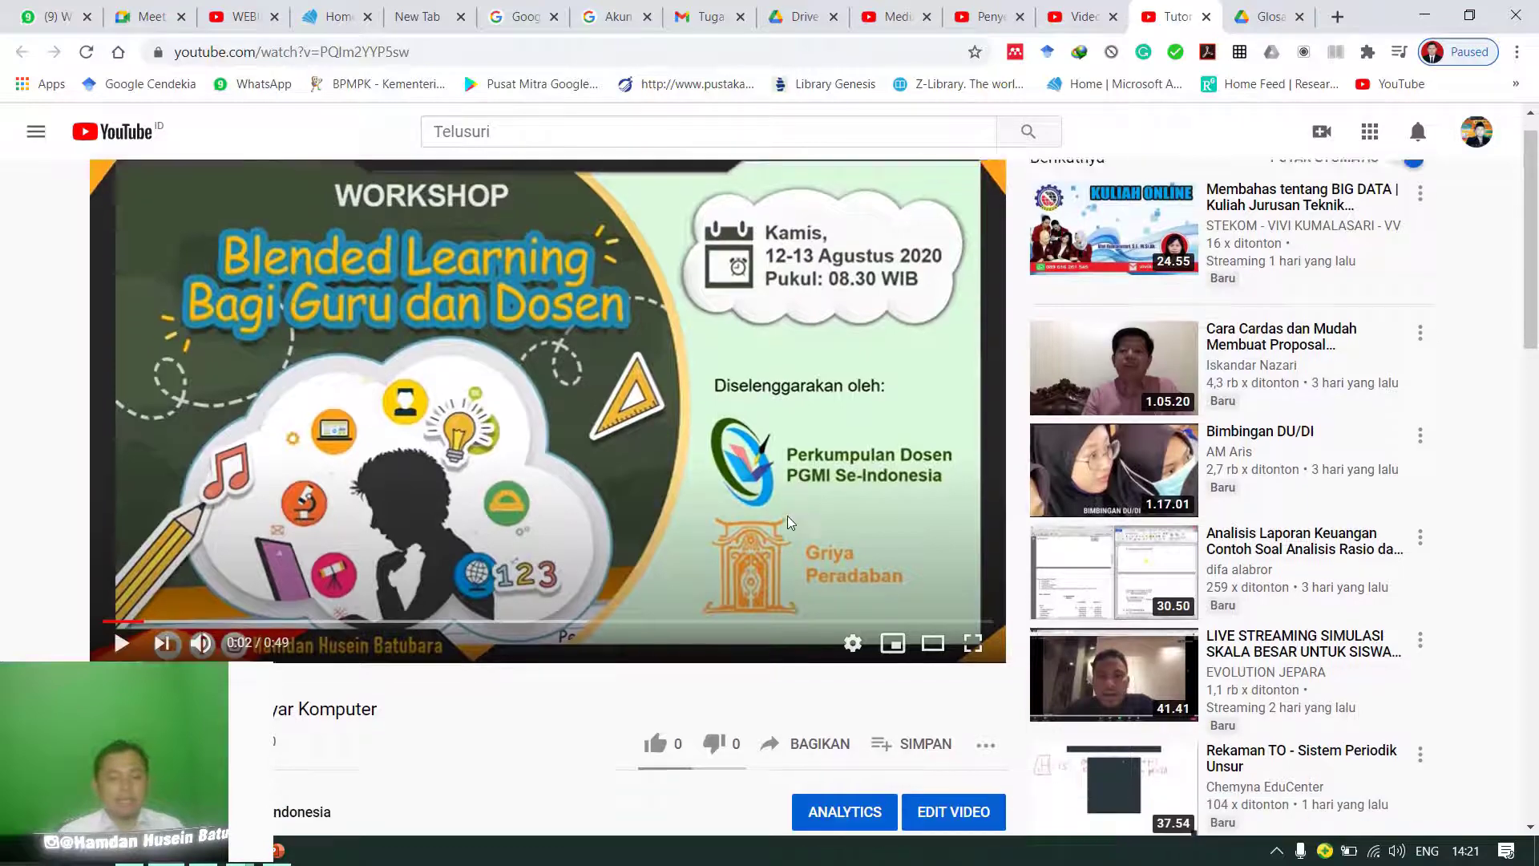
{"action": "scroll", "coordinate": [790, 522], "scroll_direction": "up", "scroll_amount": 9}
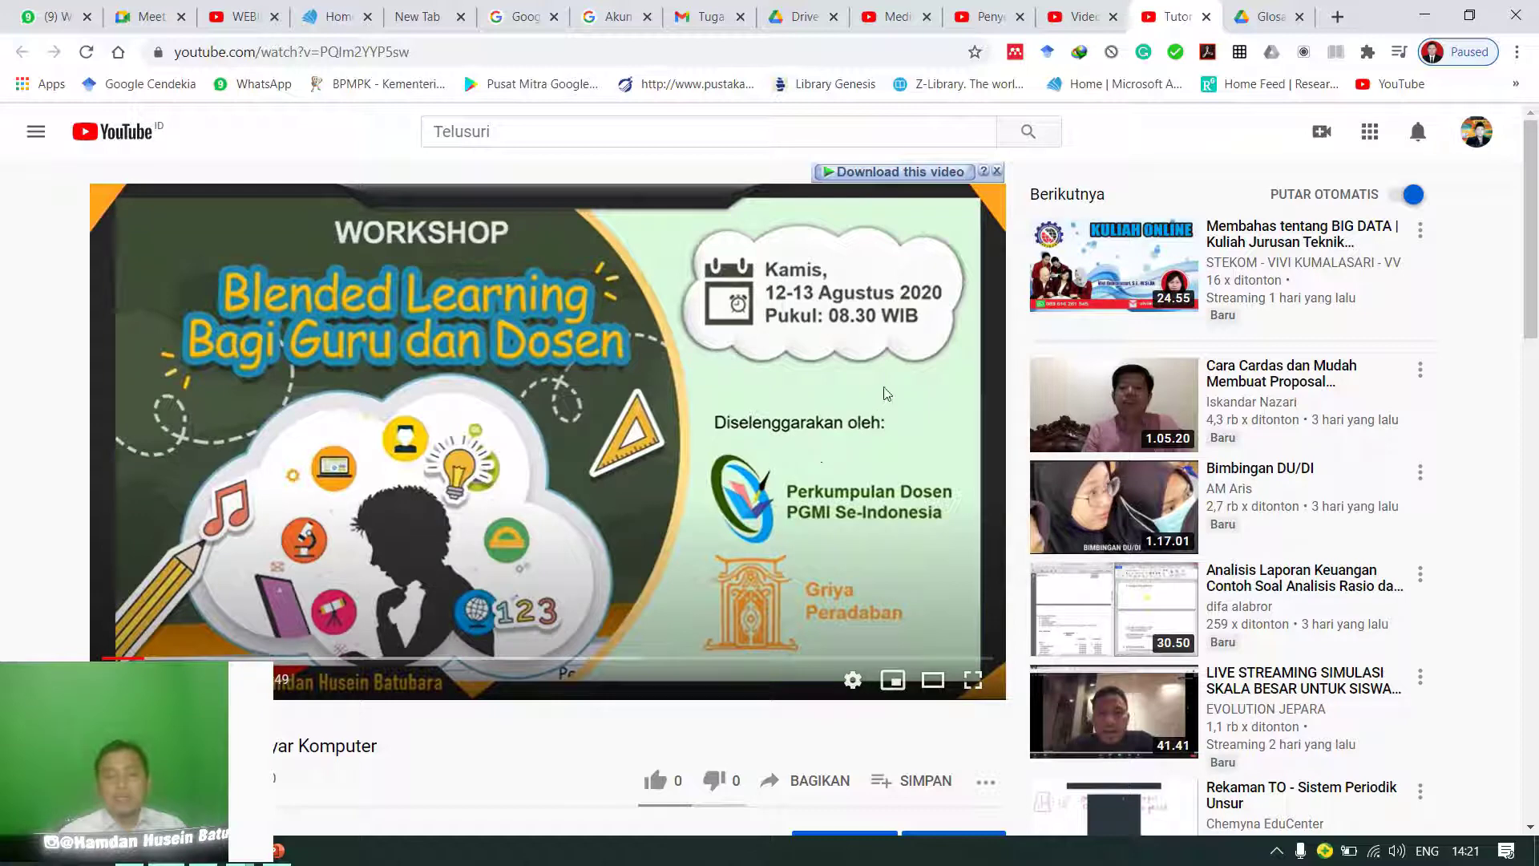
{"action": "left_click", "coordinate": [1483, 142]}
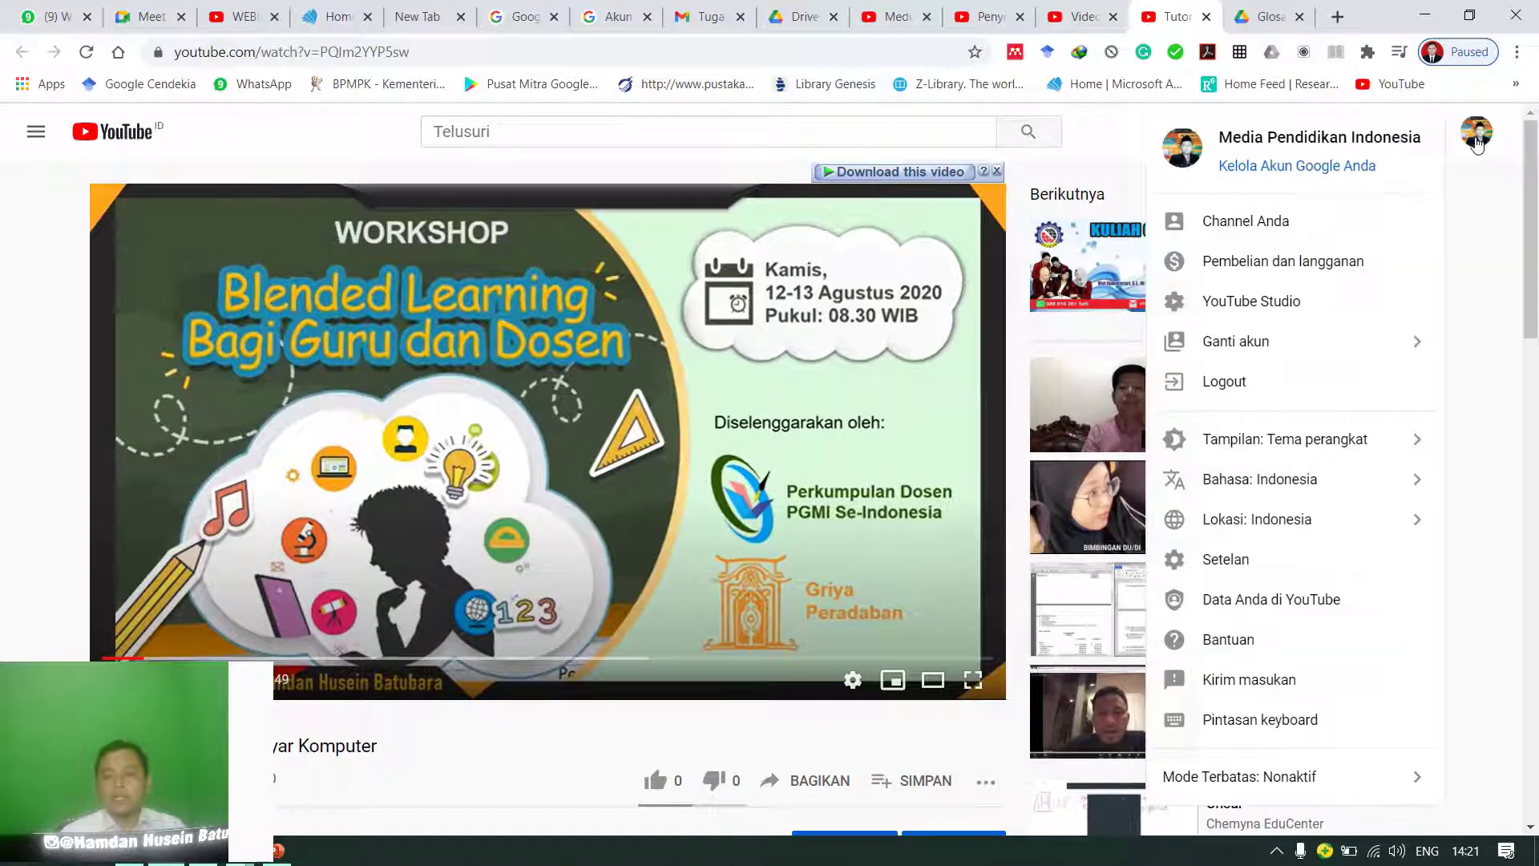
{"action": "left_click", "coordinate": [1285, 231]}
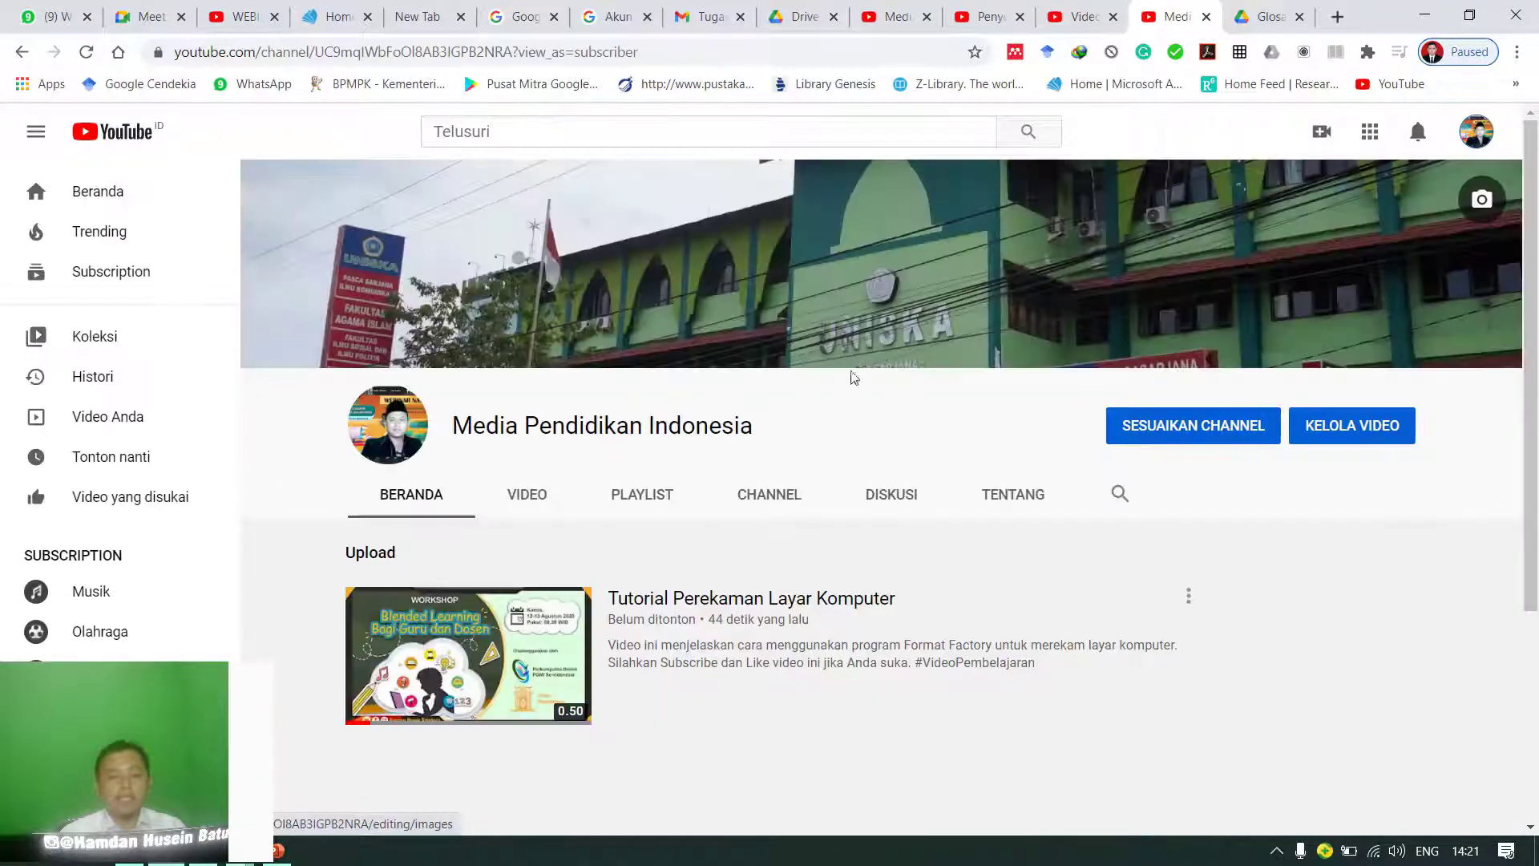
Step: Open the channel dashboard in YouTube Studio and dismiss the Studio search tip
{"action": "left_click", "coordinate": [1479, 136]}
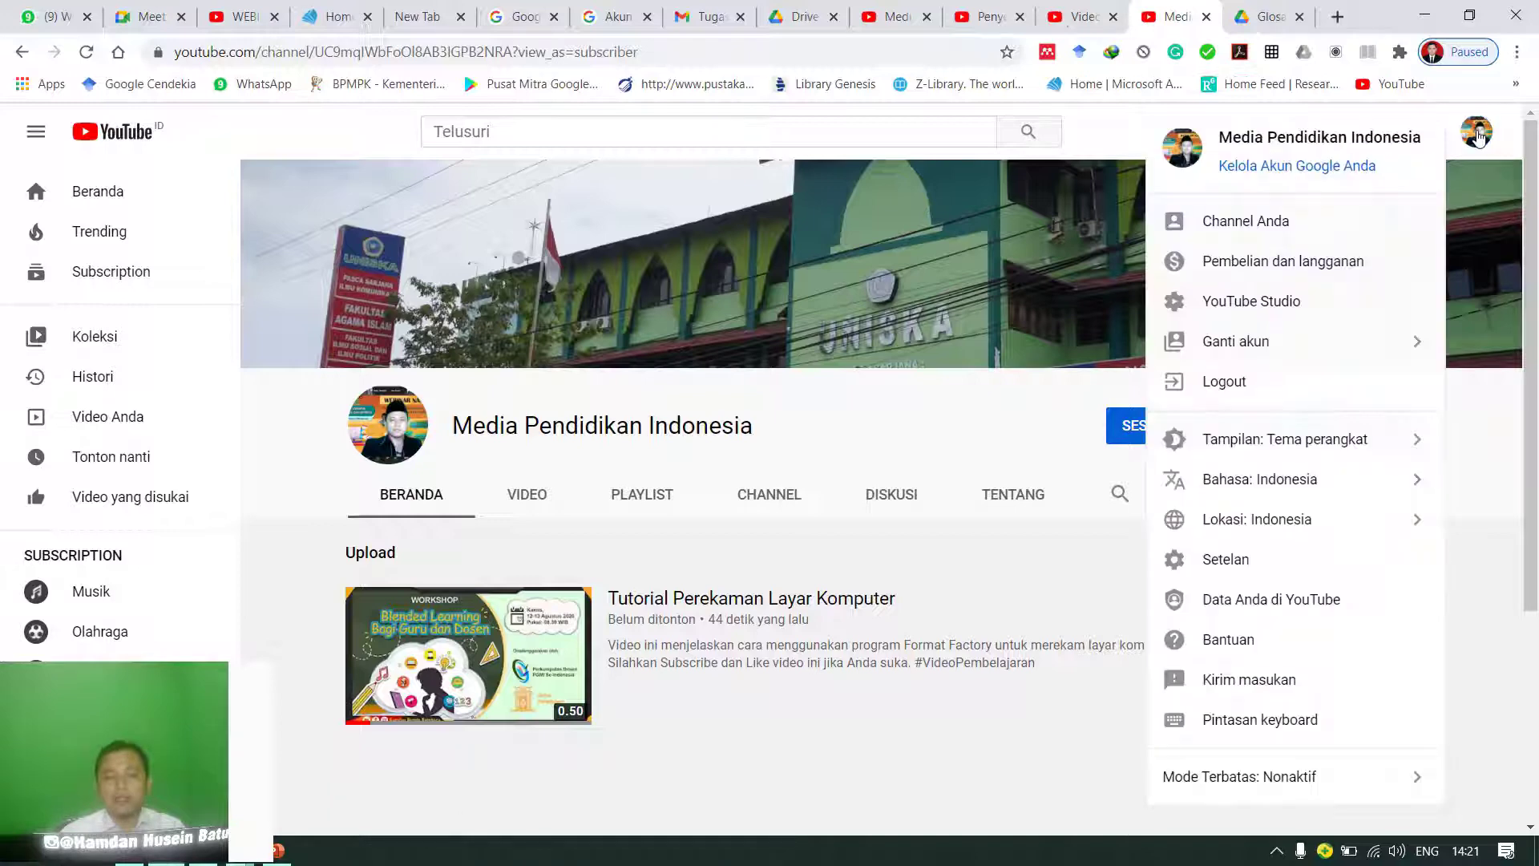
{"action": "left_click", "coordinate": [1241, 309]}
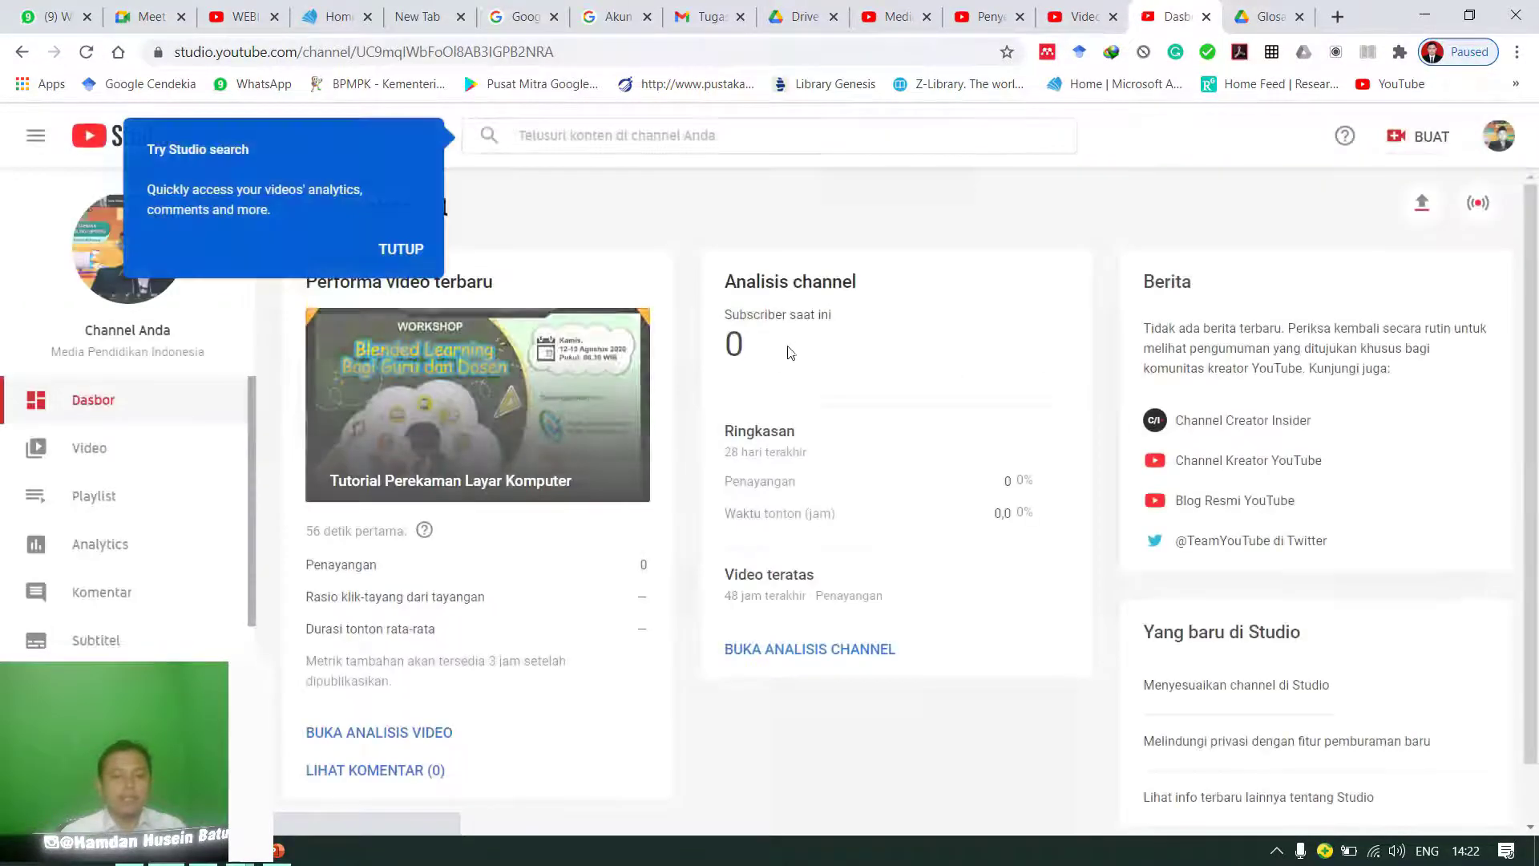
{"action": "left_click", "coordinate": [401, 250]}
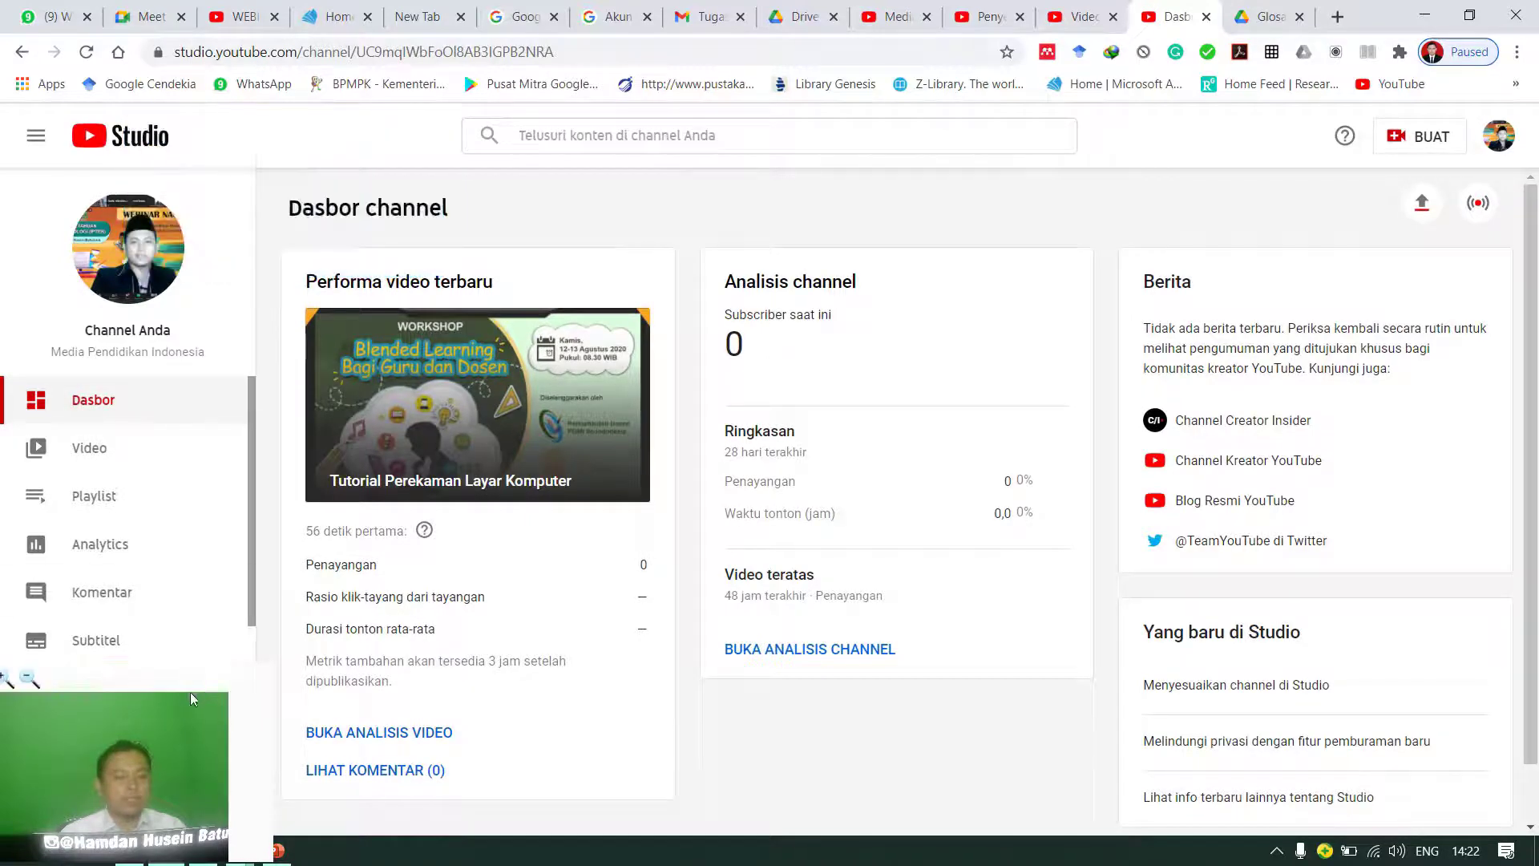
{"action": "left_click_drag", "start_coordinate": [190, 691], "coordinate": [1466, 701]}
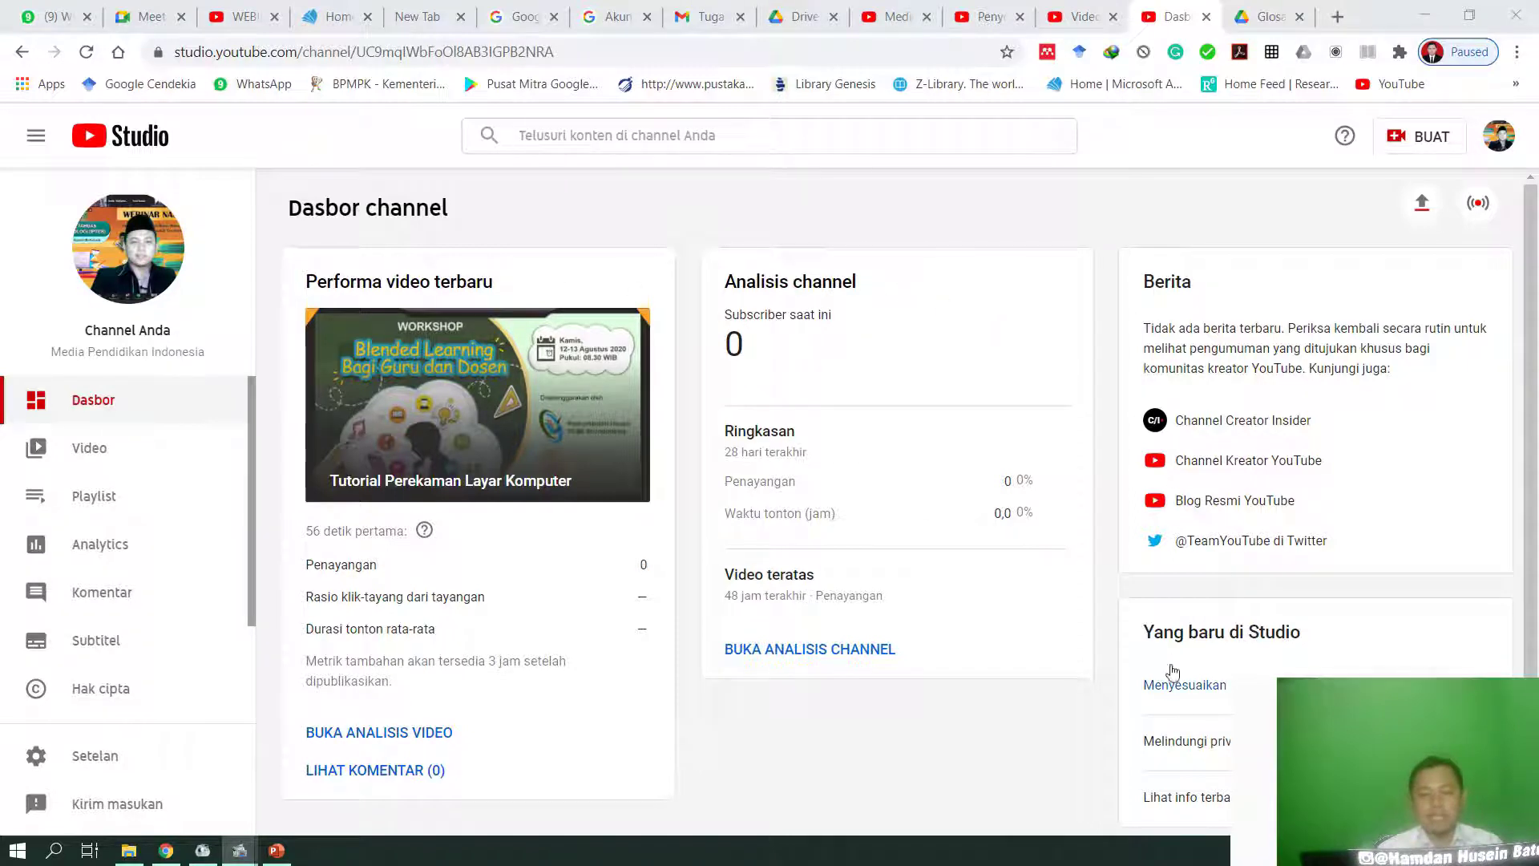
Step: Open the details of the uploaded video "Tutorial Perekaman Layar Komputer", dismiss the menu tip, and place the cursor in its title
{"action": "left_click", "coordinate": [117, 462]}
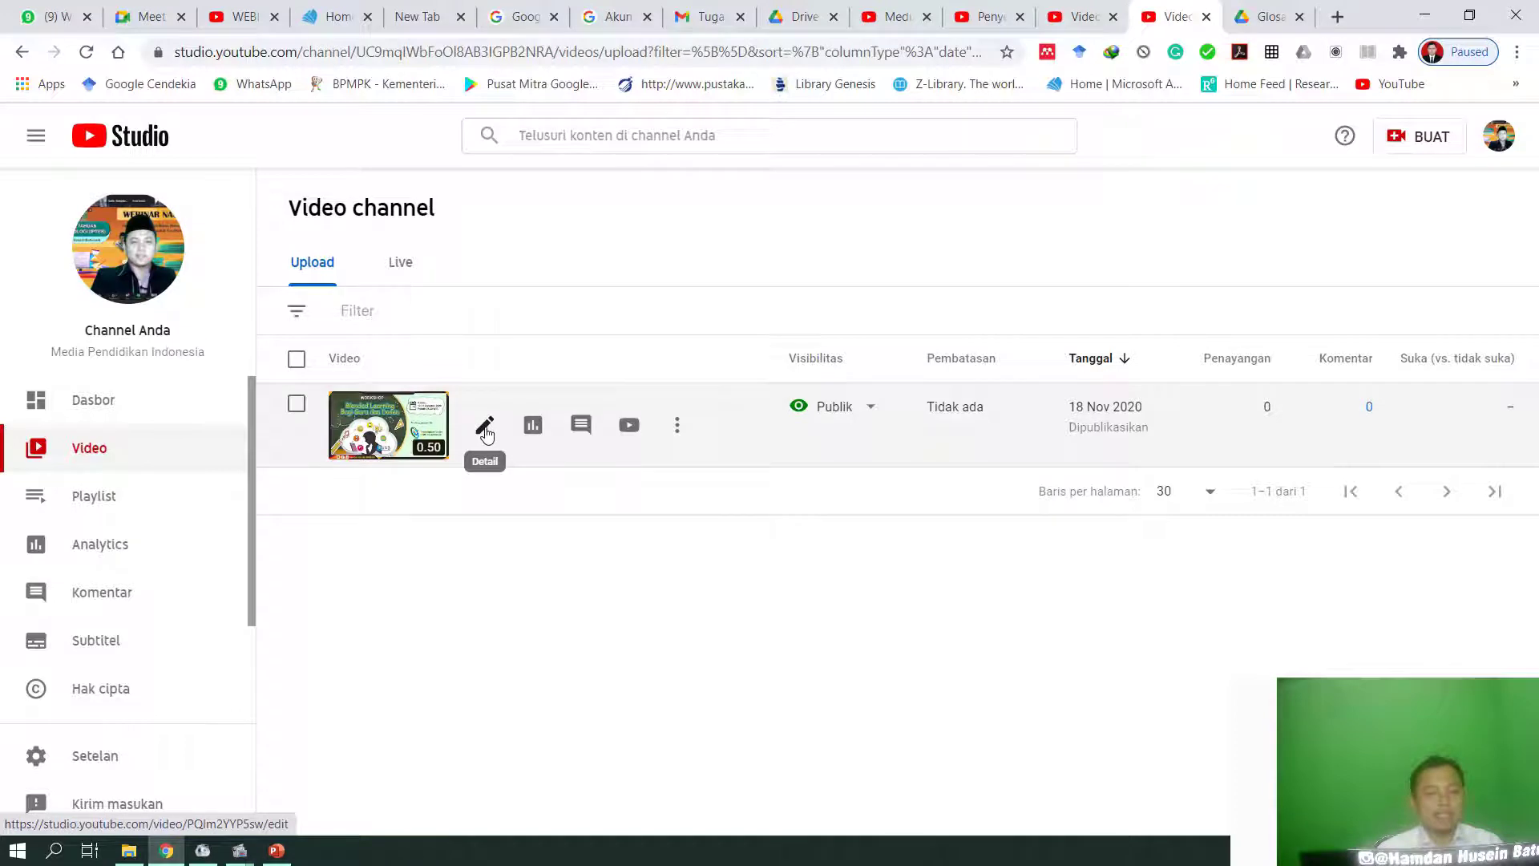
{"action": "left_click", "coordinate": [485, 428]}
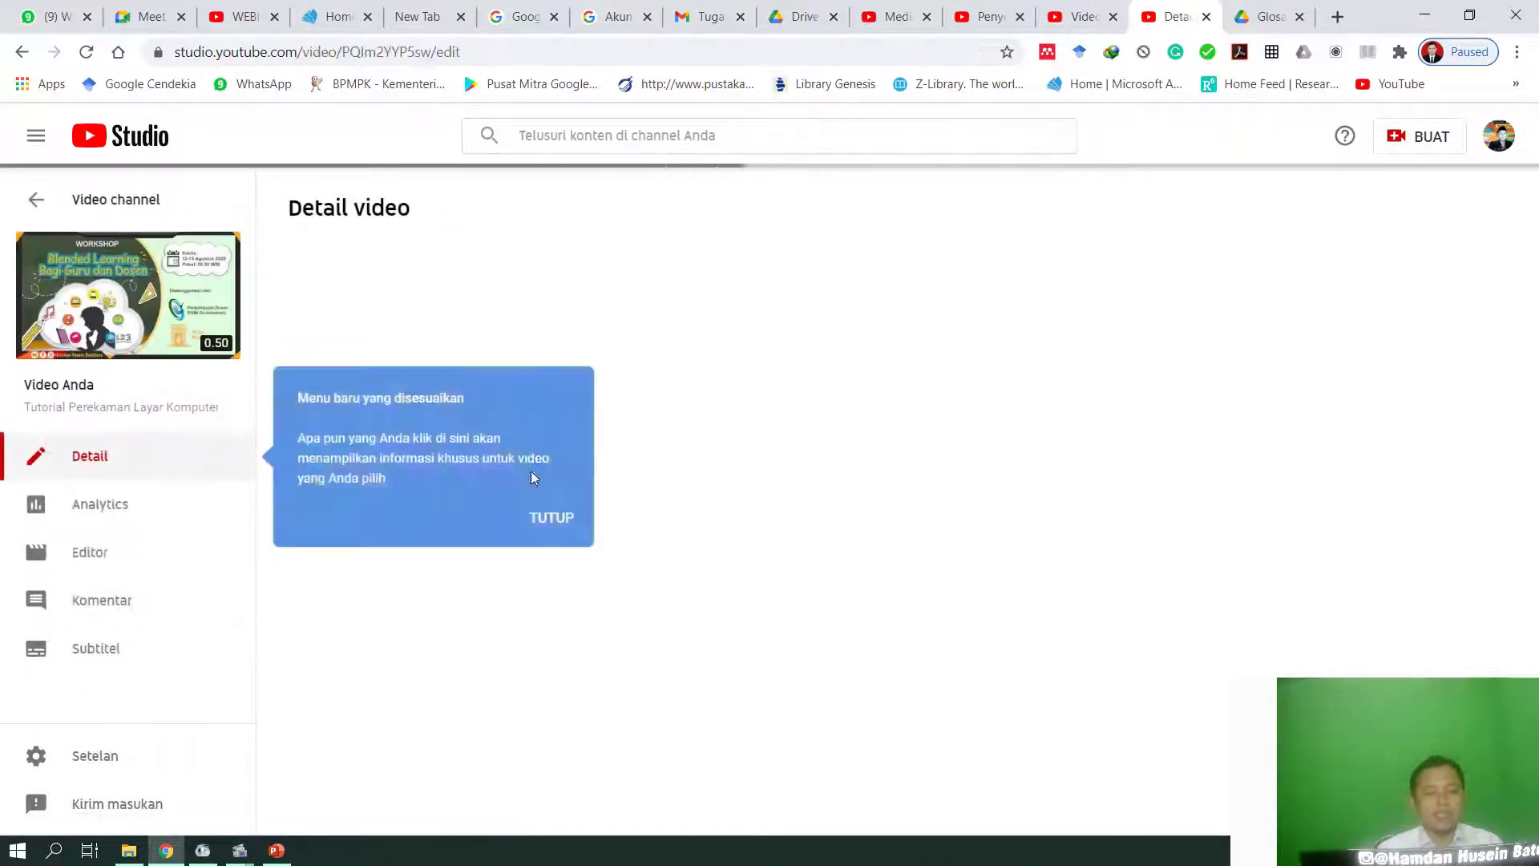
{"action": "left_click", "coordinate": [551, 517]}
{"action": "left_click", "coordinate": [461, 360]}
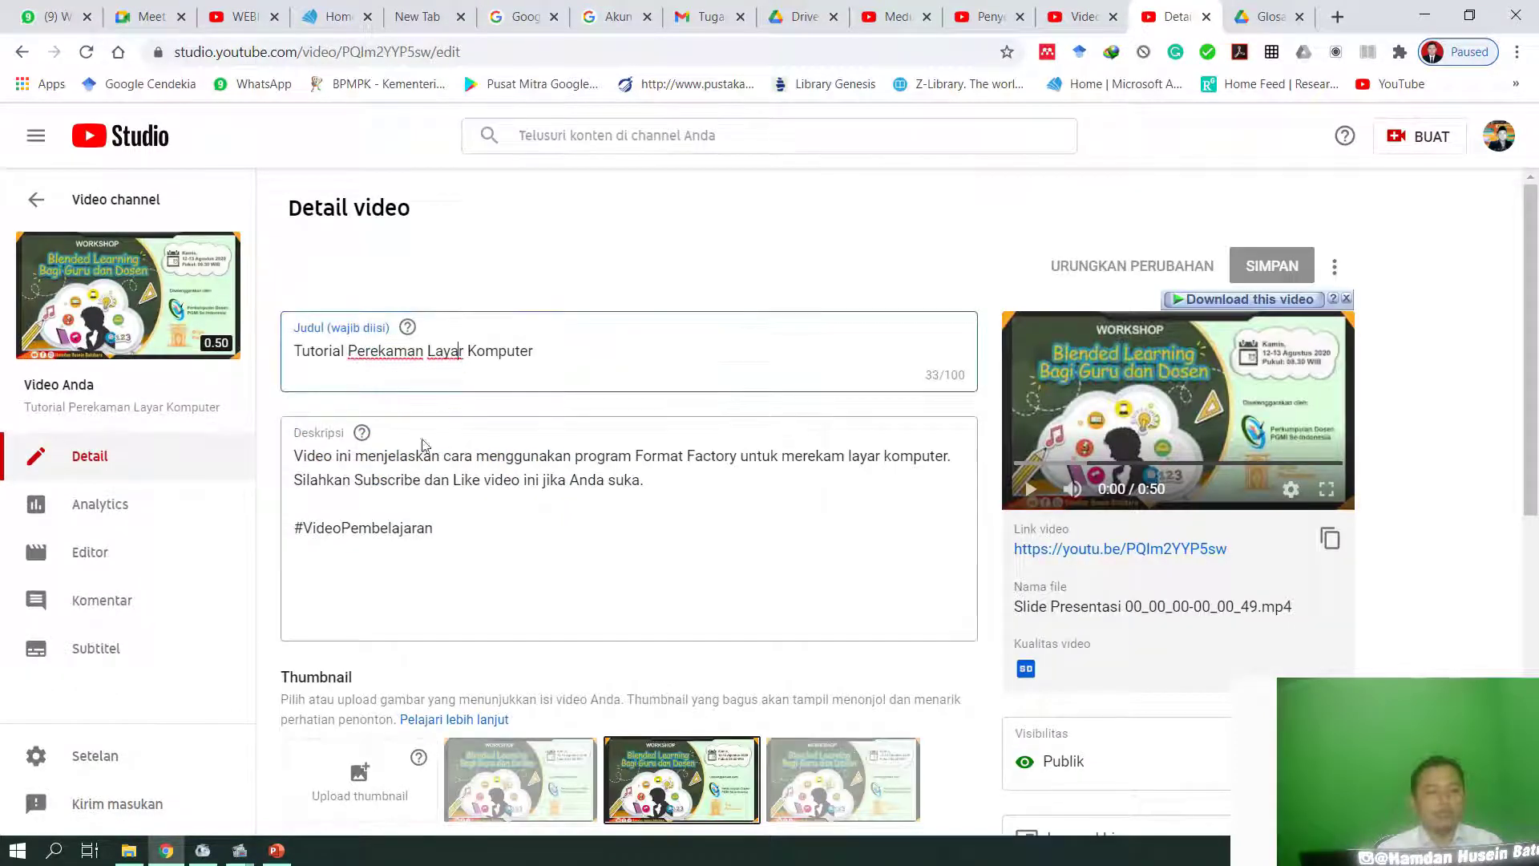
Step: Highlight the description text and choose the first of the three suggested thumbnails for the video
{"action": "left_click_drag", "start_coordinate": [297, 456], "coordinate": [444, 552]}
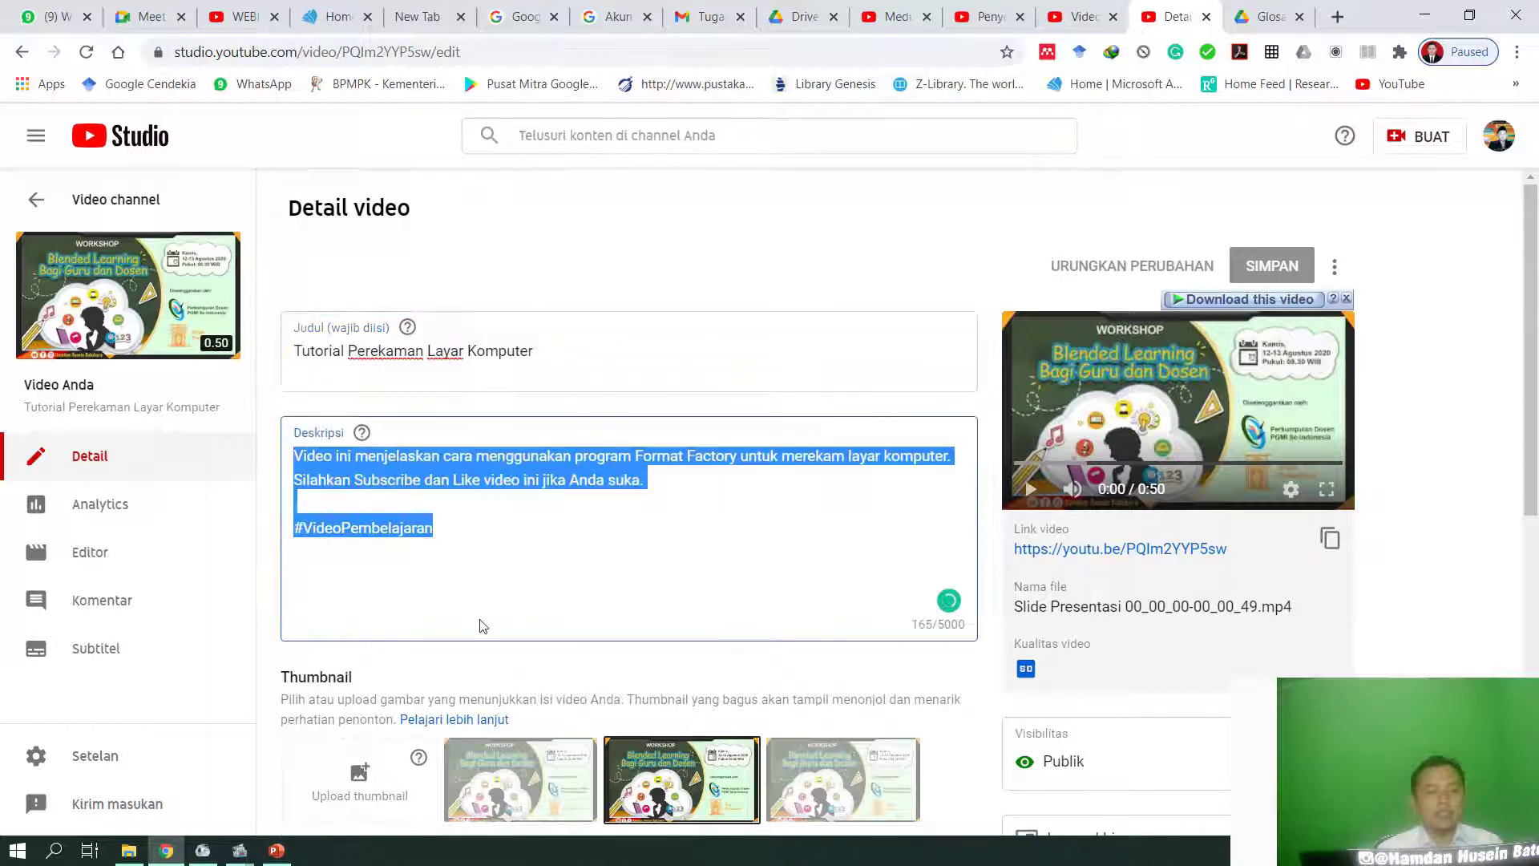
{"action": "scroll", "coordinate": [484, 625], "scroll_direction": "down", "scroll_amount": 1}
{"action": "left_click", "coordinate": [821, 673]}
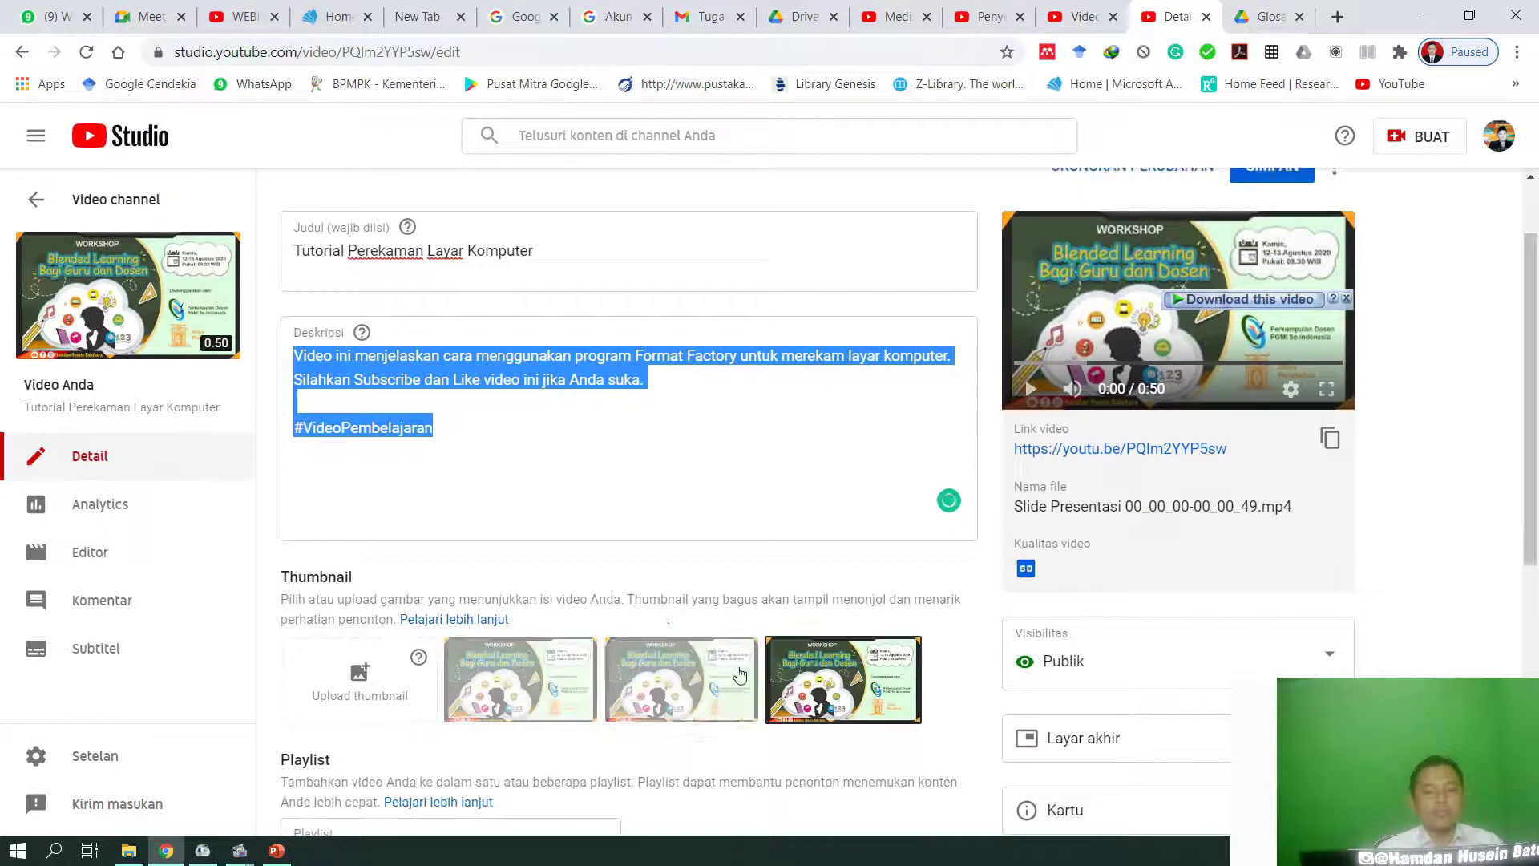
{"action": "left_click", "coordinate": [537, 675]}
{"action": "scroll", "coordinate": [802, 593], "scroll_direction": "down", "scroll_amount": 3}
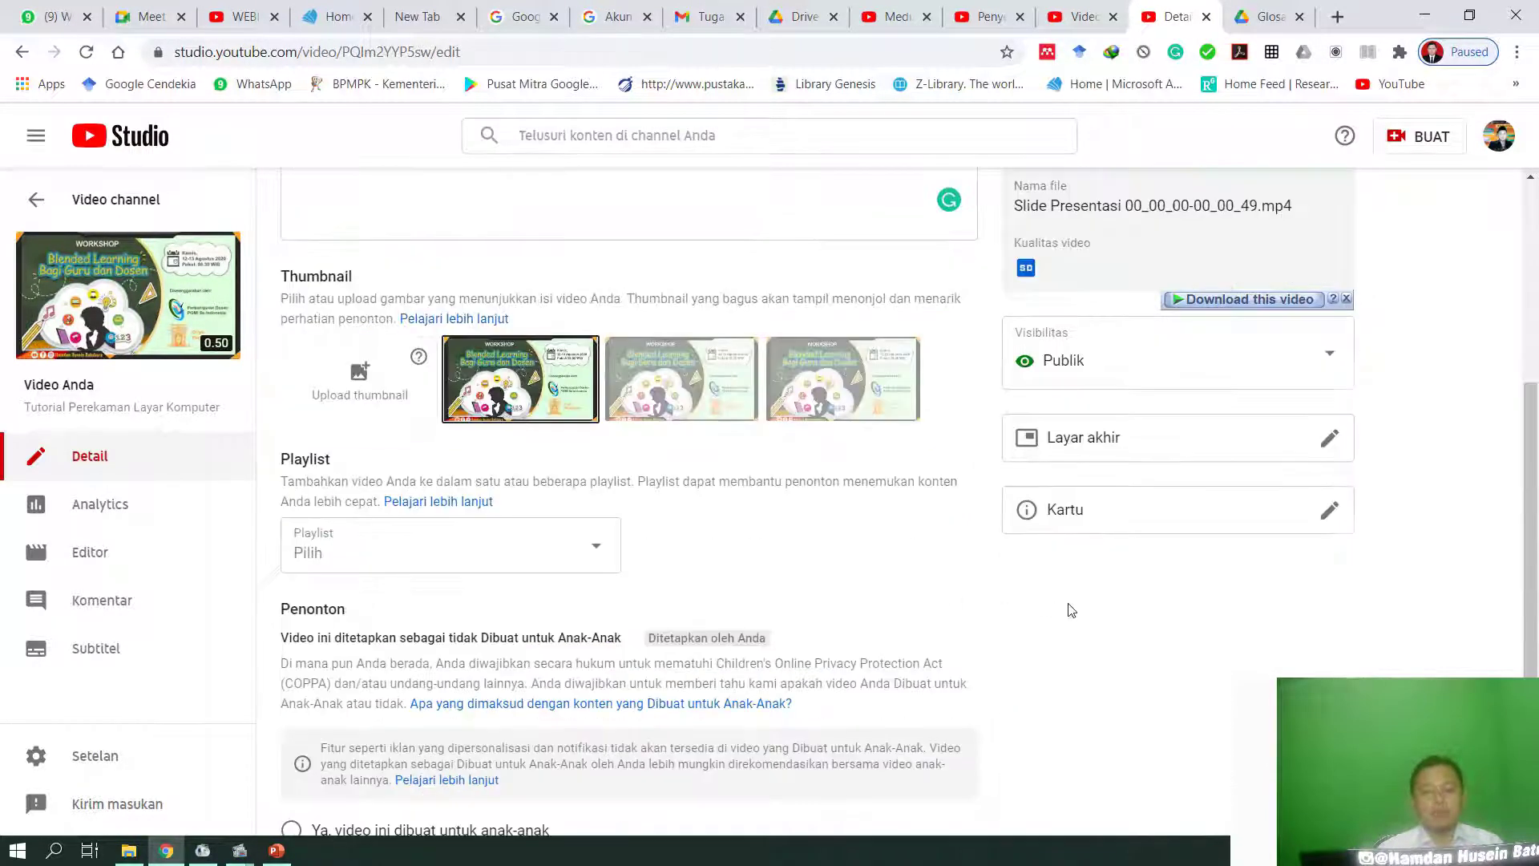
Step: Review the Pribadi, Tidak publik and Publik visibility options for the video, closing them without applying a change
{"action": "scroll", "coordinate": [1157, 449], "scroll_direction": "up", "scroll_amount": 1}
{"action": "left_click", "coordinate": [1128, 473]}
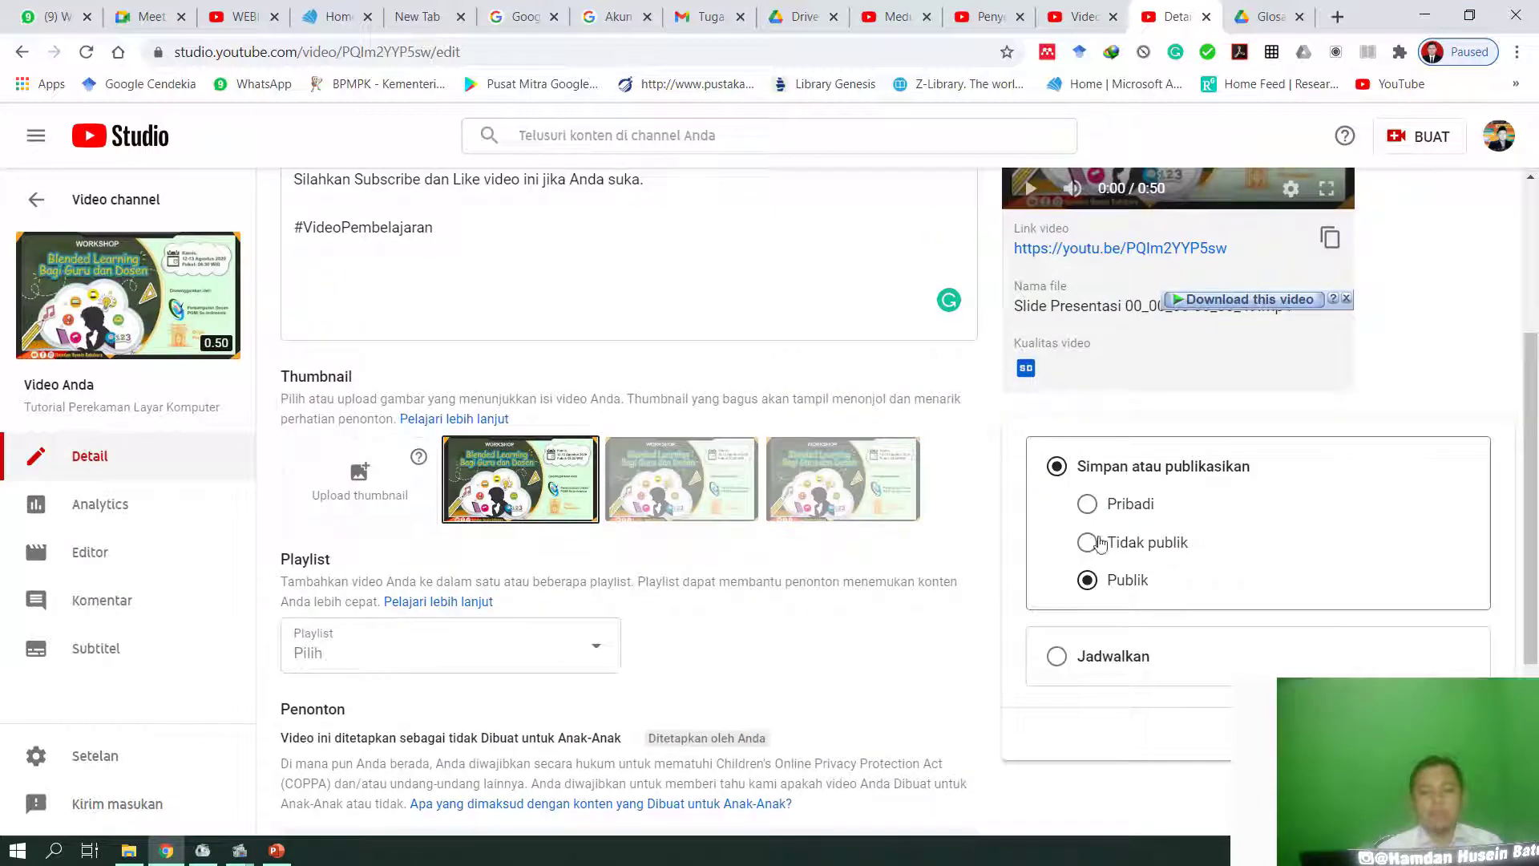
{"action": "left_click", "coordinate": [1090, 543]}
{"action": "left_click", "coordinate": [1090, 585]}
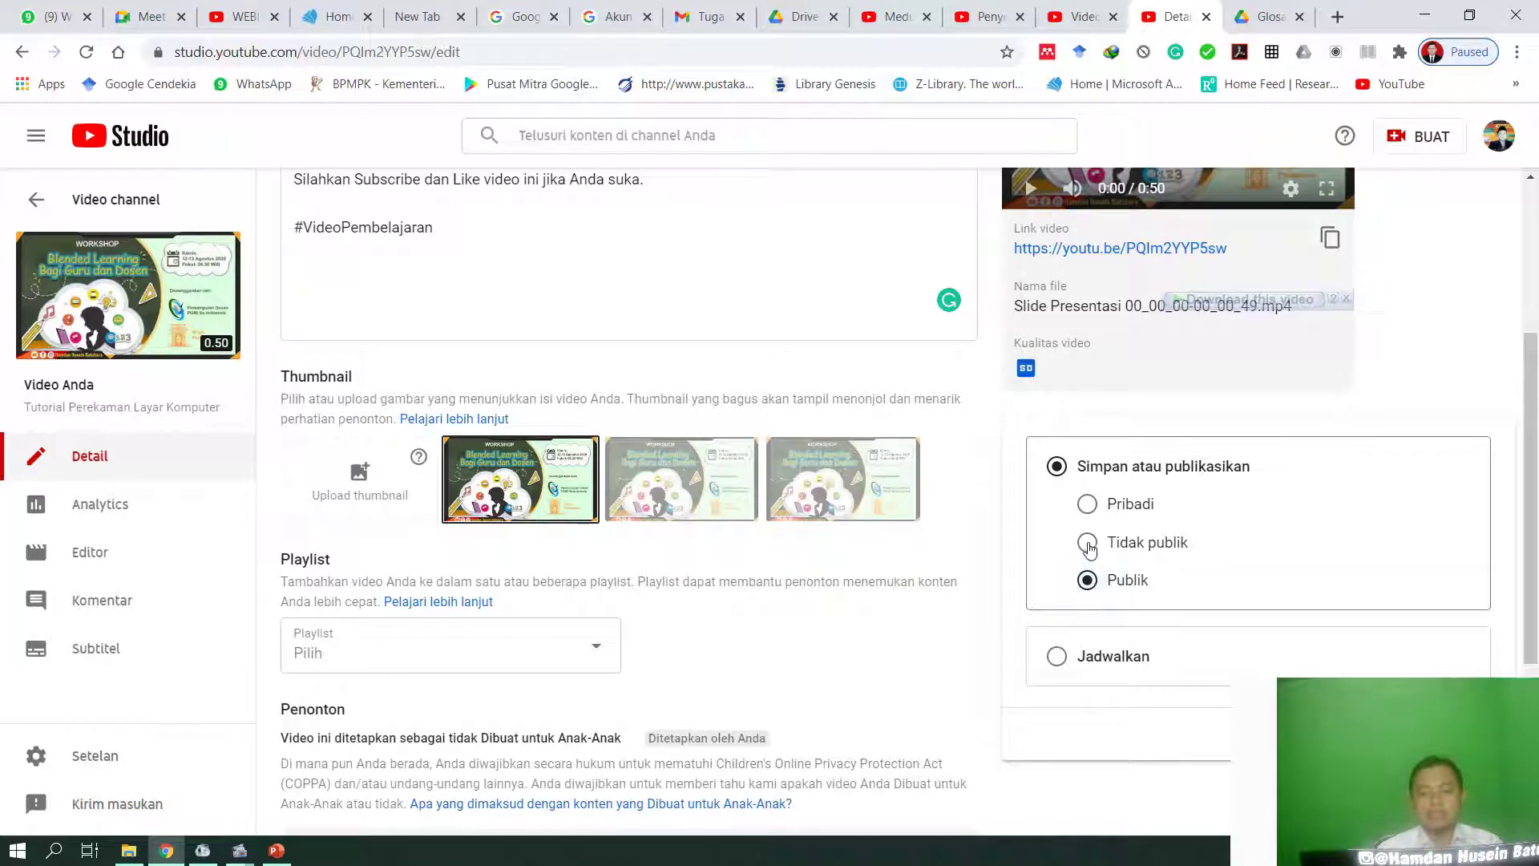
{"action": "left_click", "coordinate": [1089, 513]}
{"action": "left_click", "coordinate": [1088, 542]}
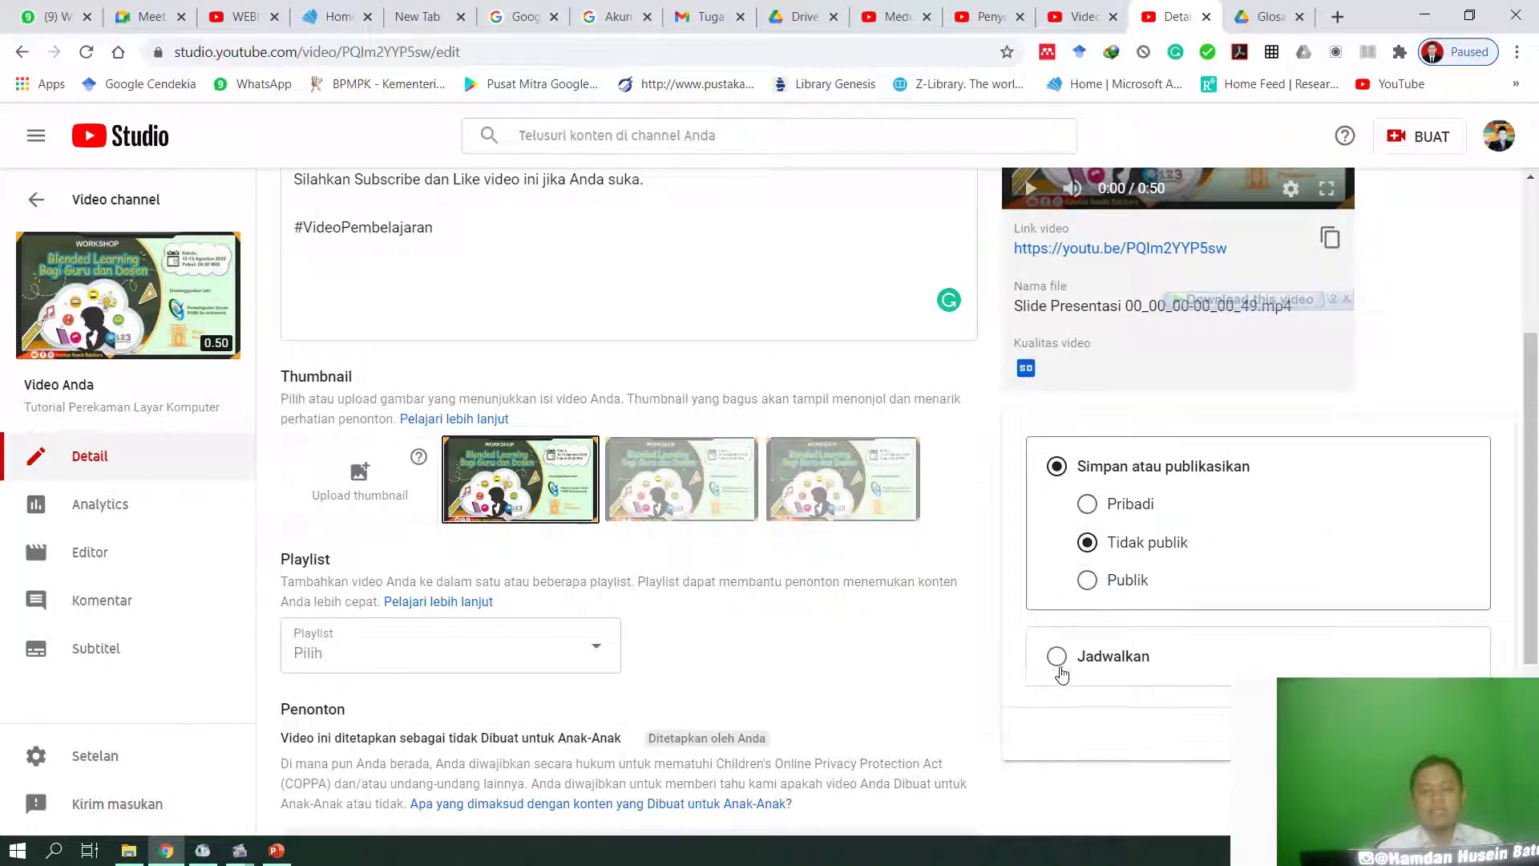
{"action": "left_click", "coordinate": [958, 630]}
Step: Look over the remaining video details, save the changes, and return to the channel's video list
{"action": "scroll", "coordinate": [753, 665], "scroll_direction": "down", "scroll_amount": 4}
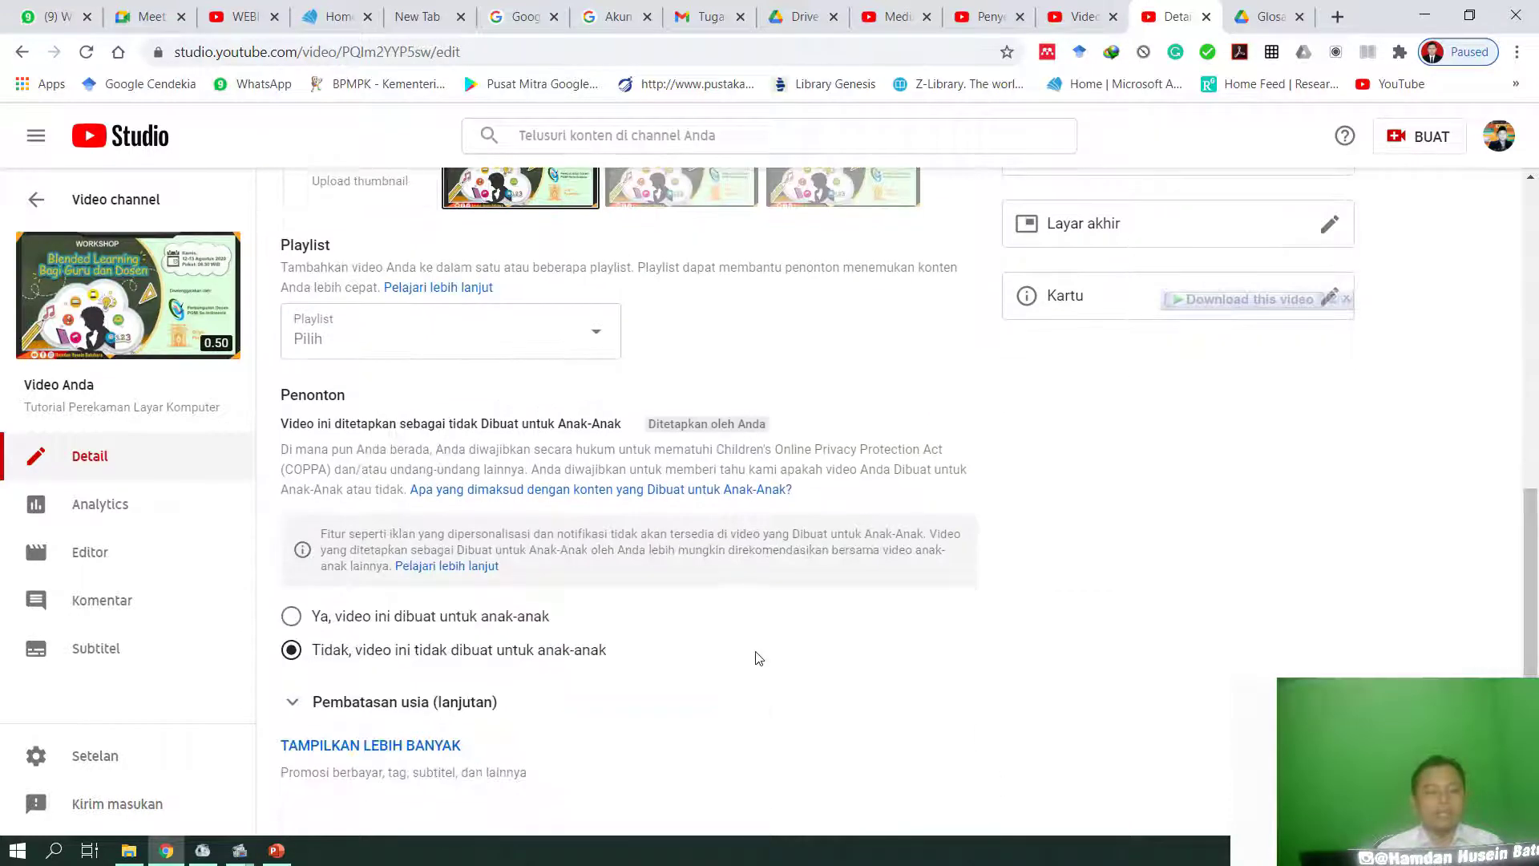
{"action": "scroll", "coordinate": [1109, 606], "scroll_direction": "up", "scroll_amount": 7}
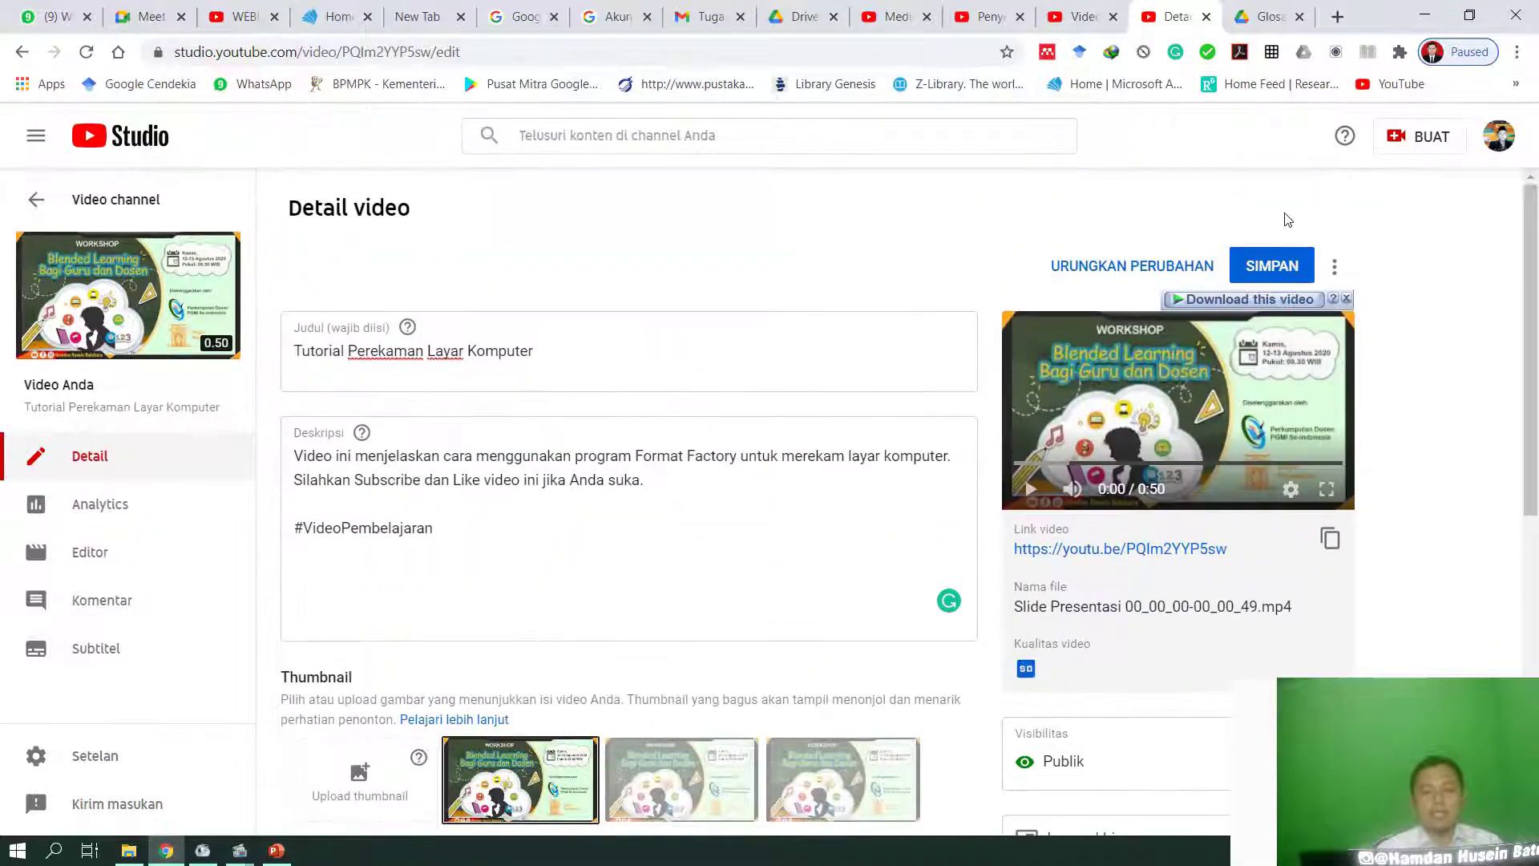
{"action": "left_click", "coordinate": [1285, 265]}
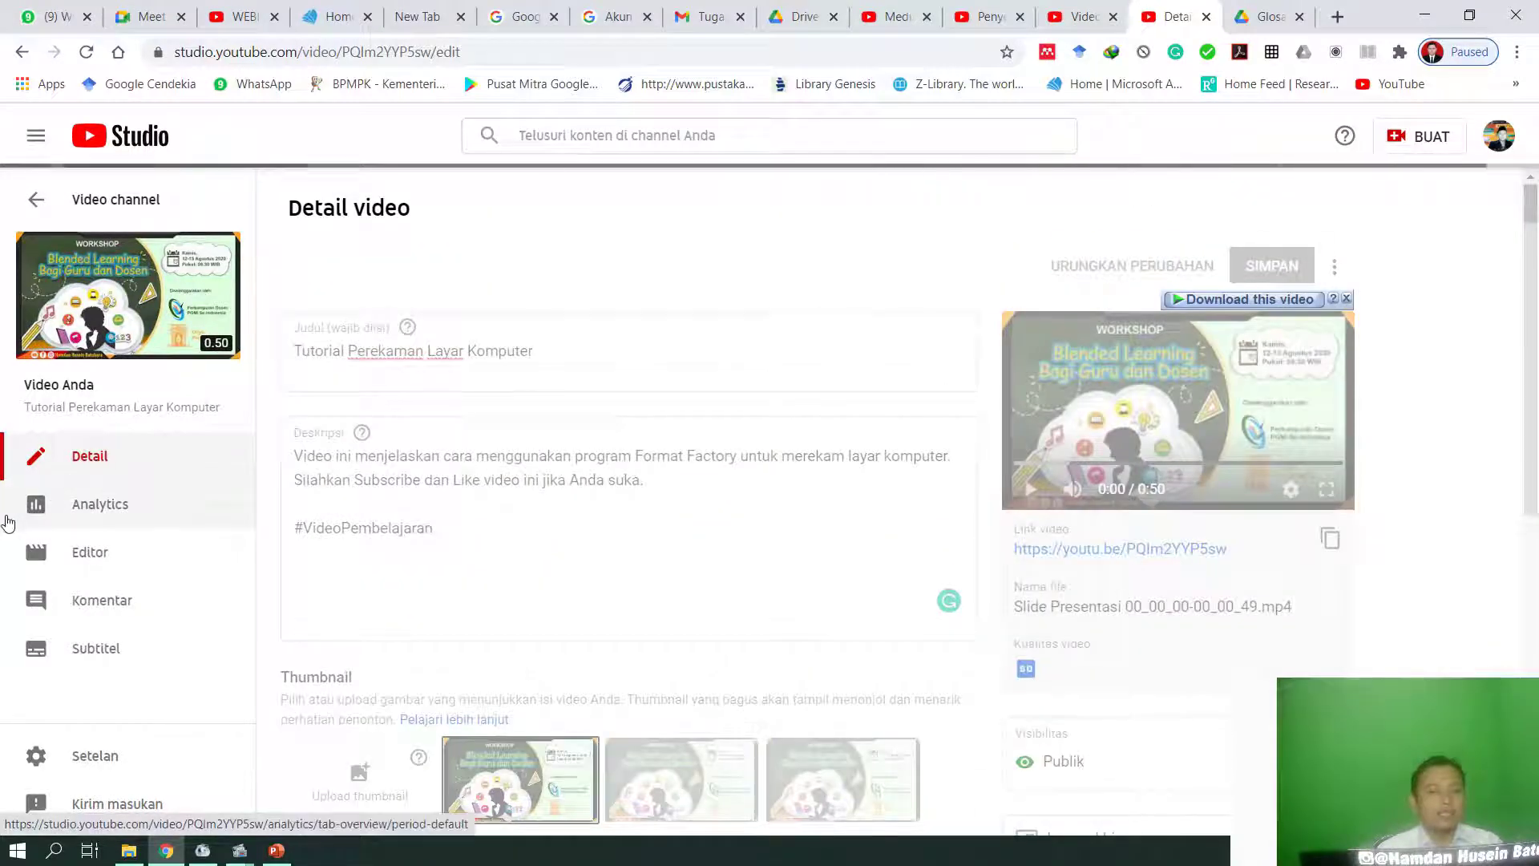
{"action": "left_click", "coordinate": [35, 199]}
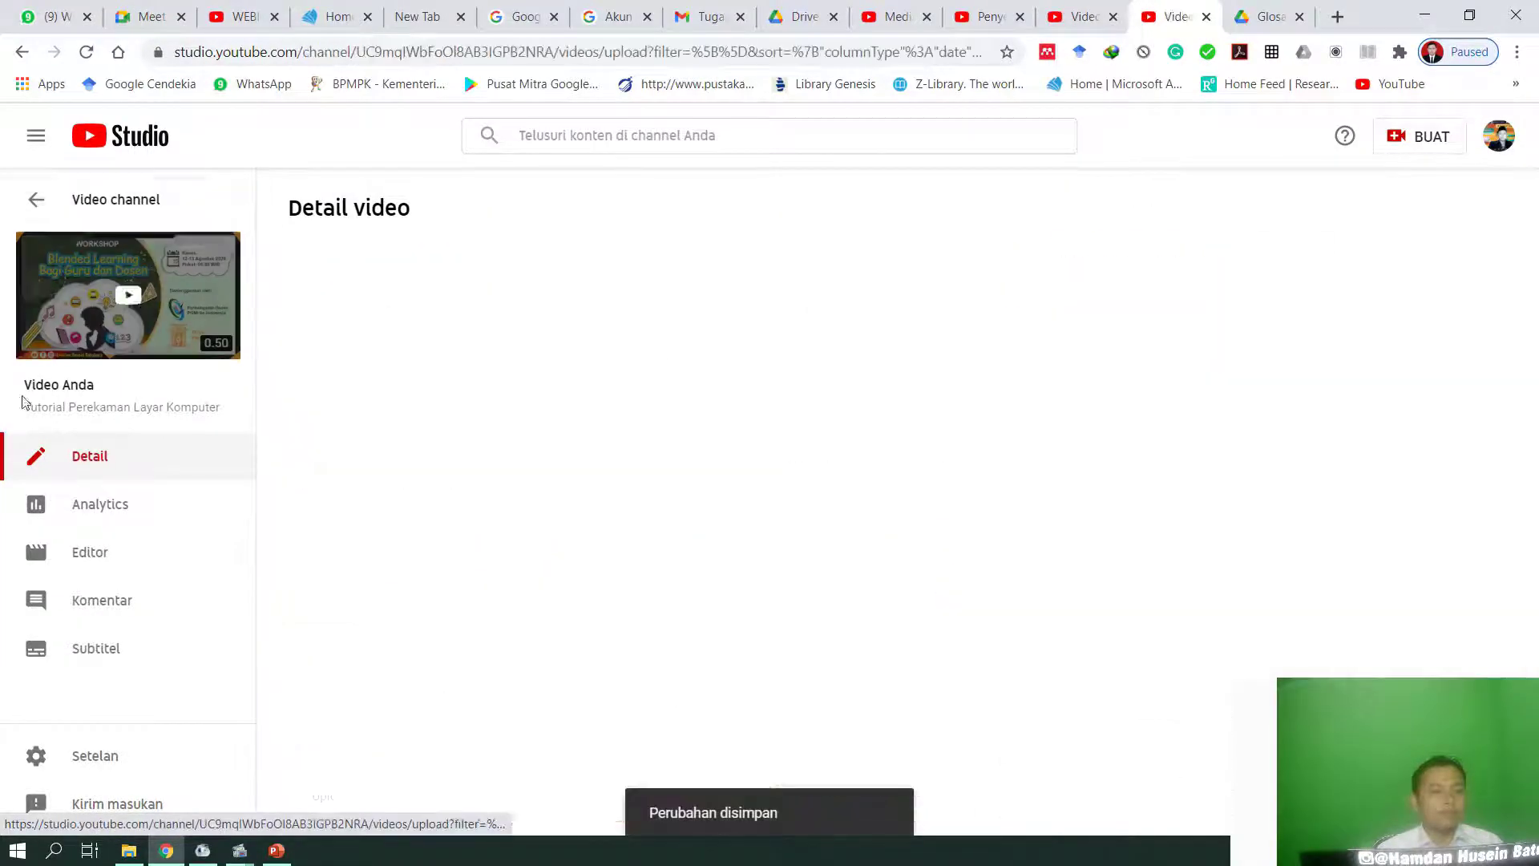
Step: View the channel's playlist page, return to Studio, and look at the channel's comments and subtitles
{"action": "left_click", "coordinate": [83, 506]}
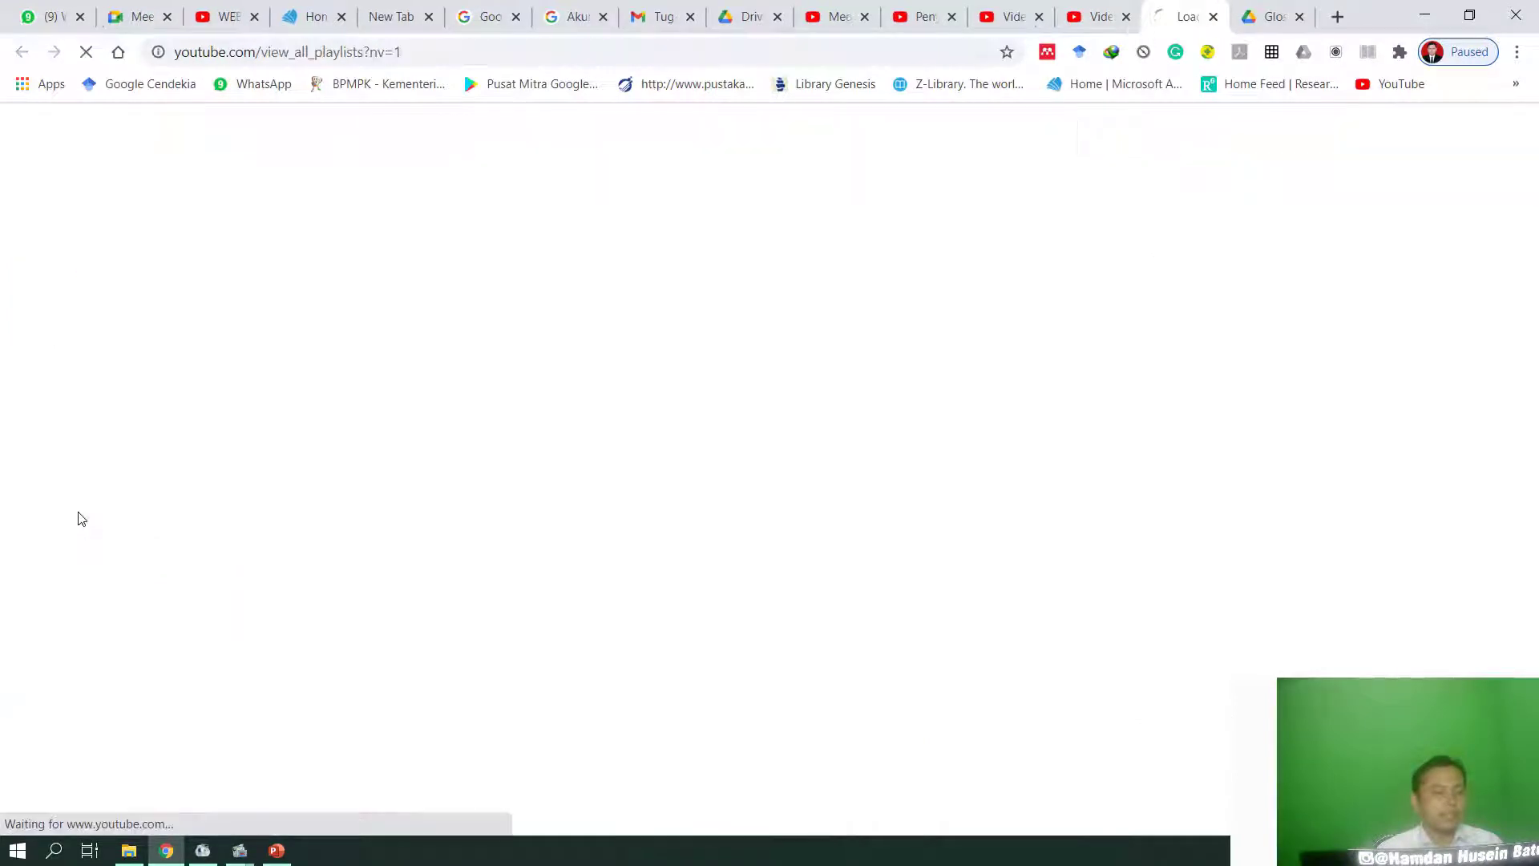
{"action": "left_click", "coordinate": [1097, 16]}
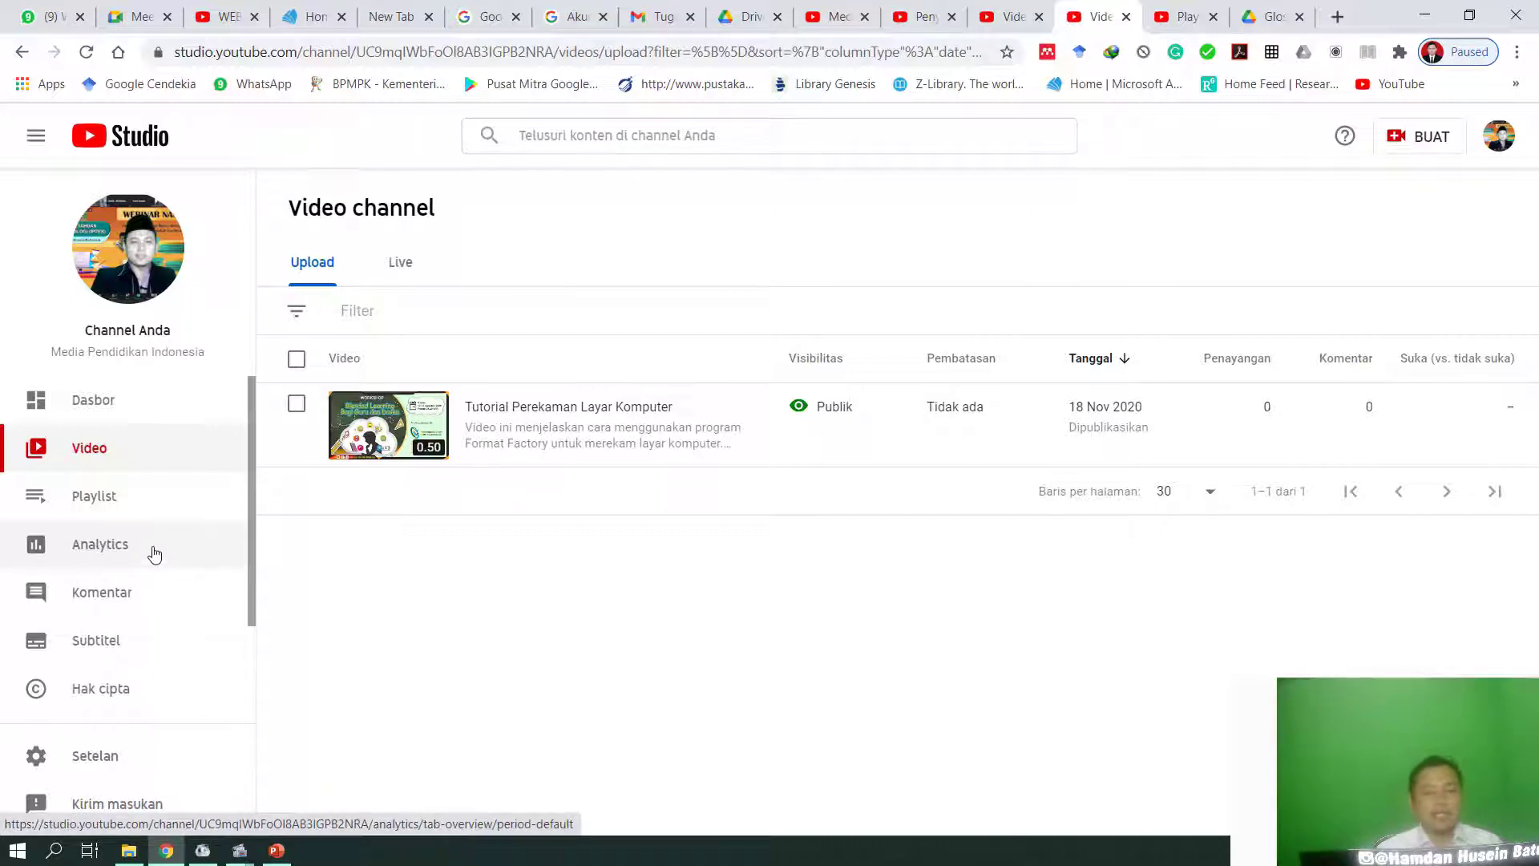
{"action": "left_click", "coordinate": [120, 607]}
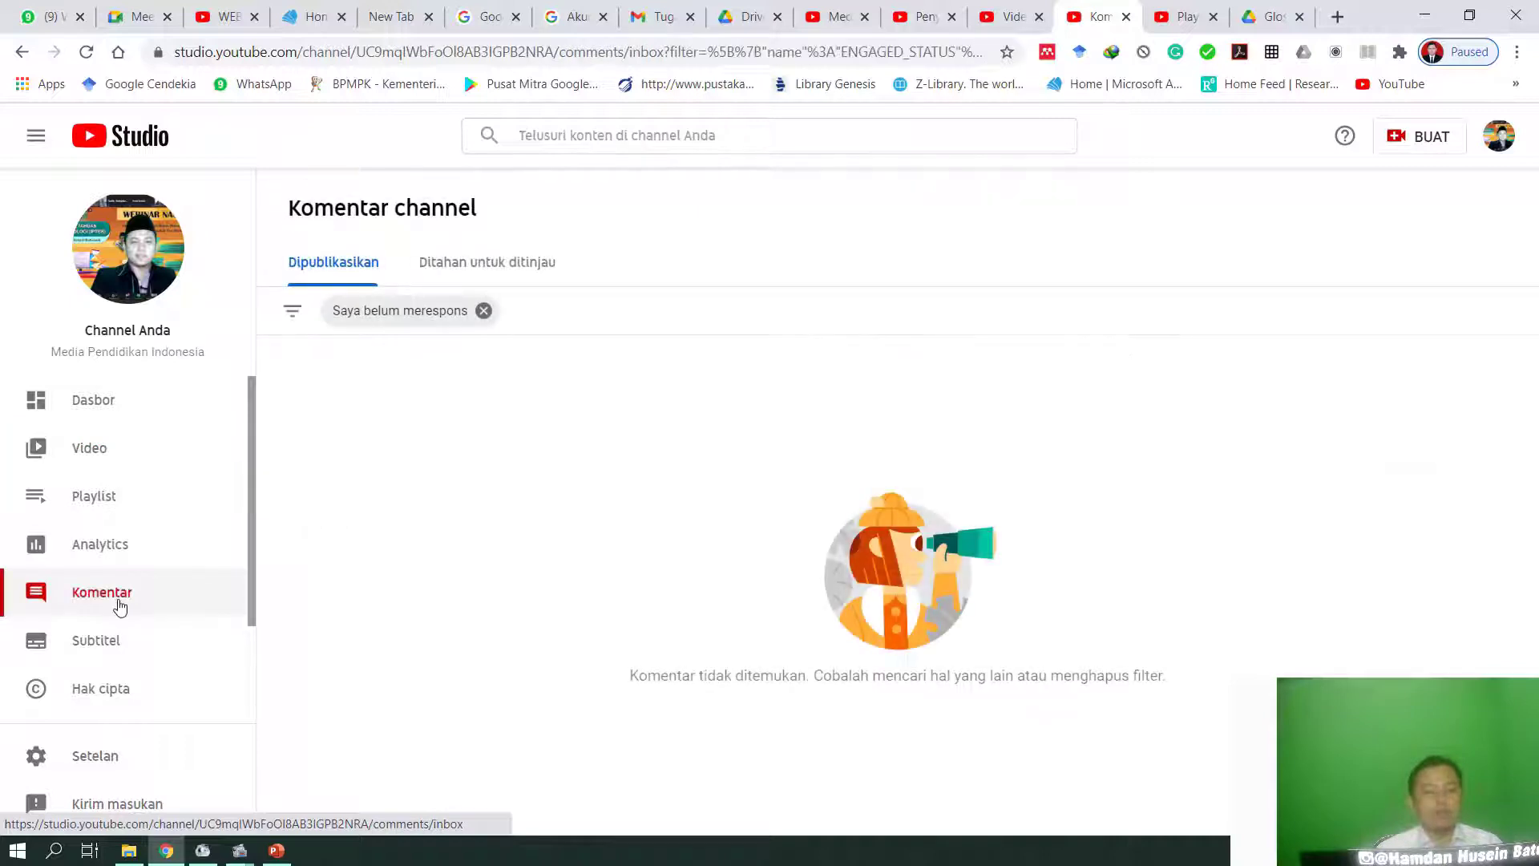
{"action": "left_click", "coordinate": [130, 653]}
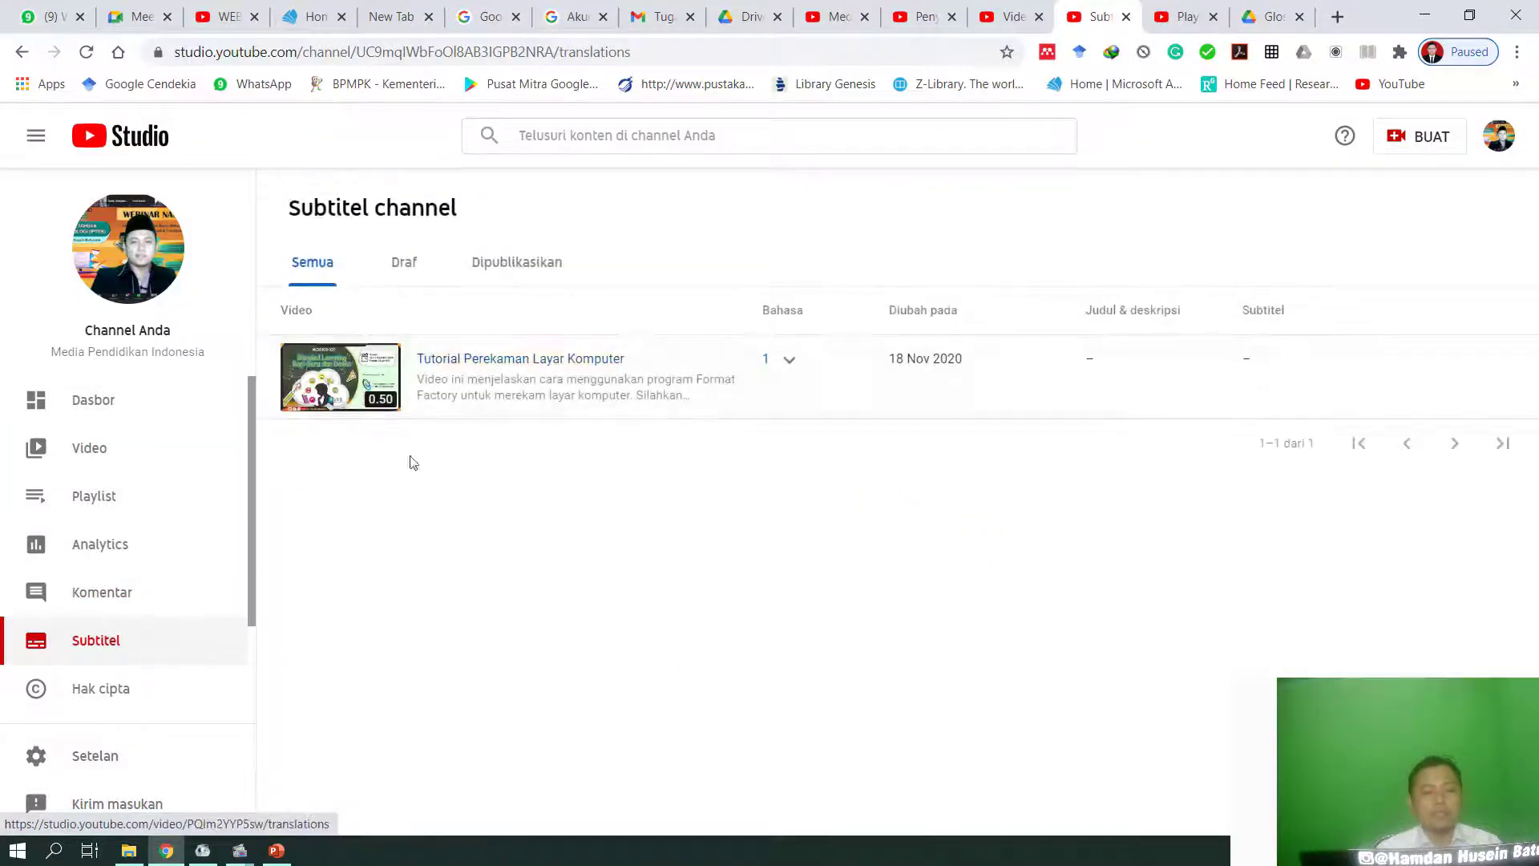
Step: View the channel's Hak cipta and Monetisasi pages, dismissing the channel customization tip
{"action": "scroll", "coordinate": [120, 662], "scroll_direction": "down", "scroll_amount": 1}
{"action": "left_click", "coordinate": [96, 591]}
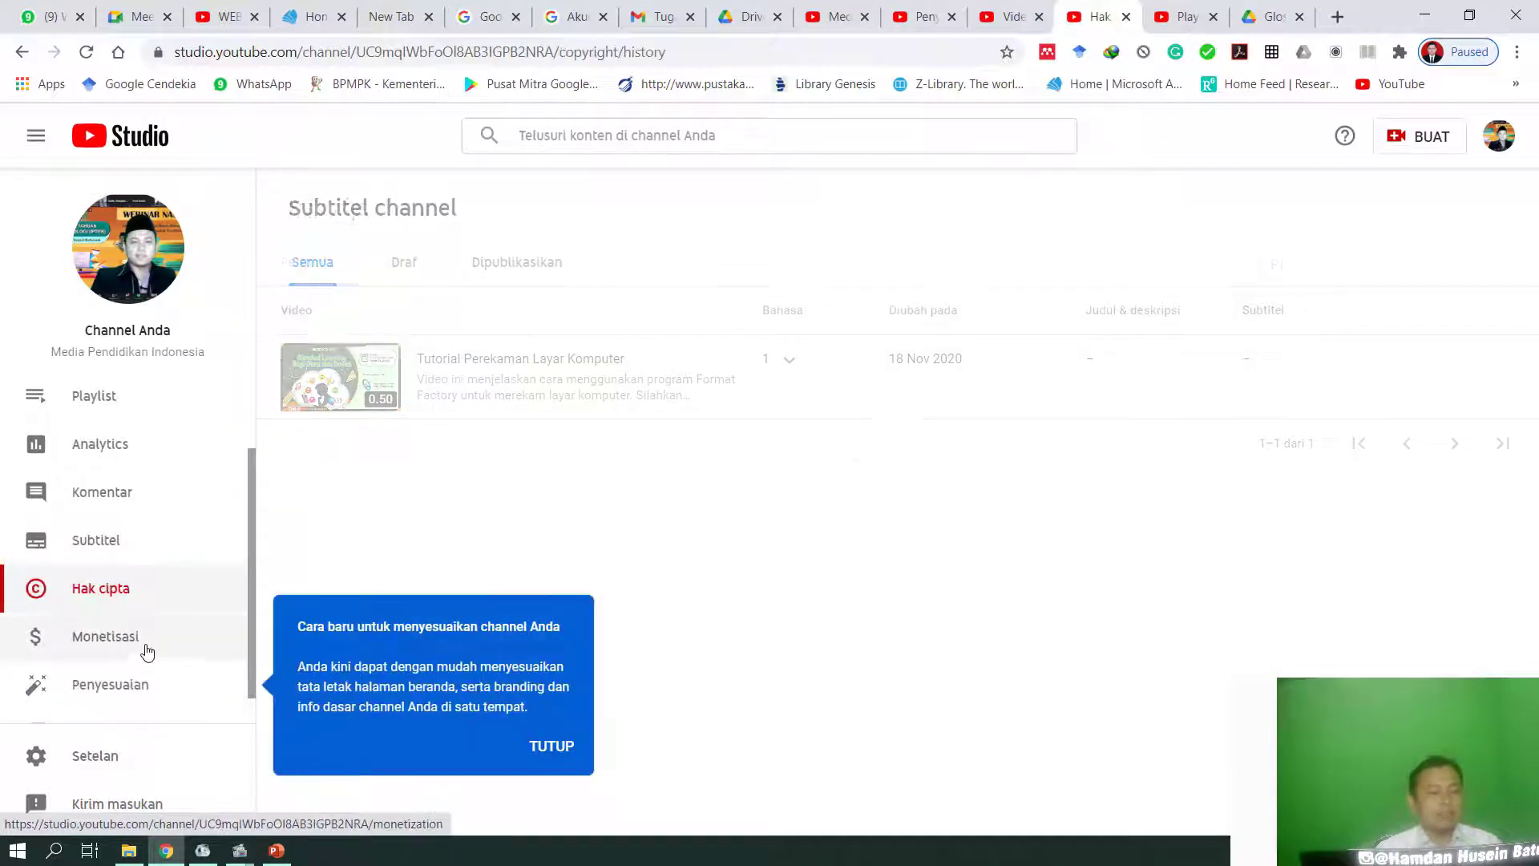
{"action": "left_click", "coordinate": [553, 745]}
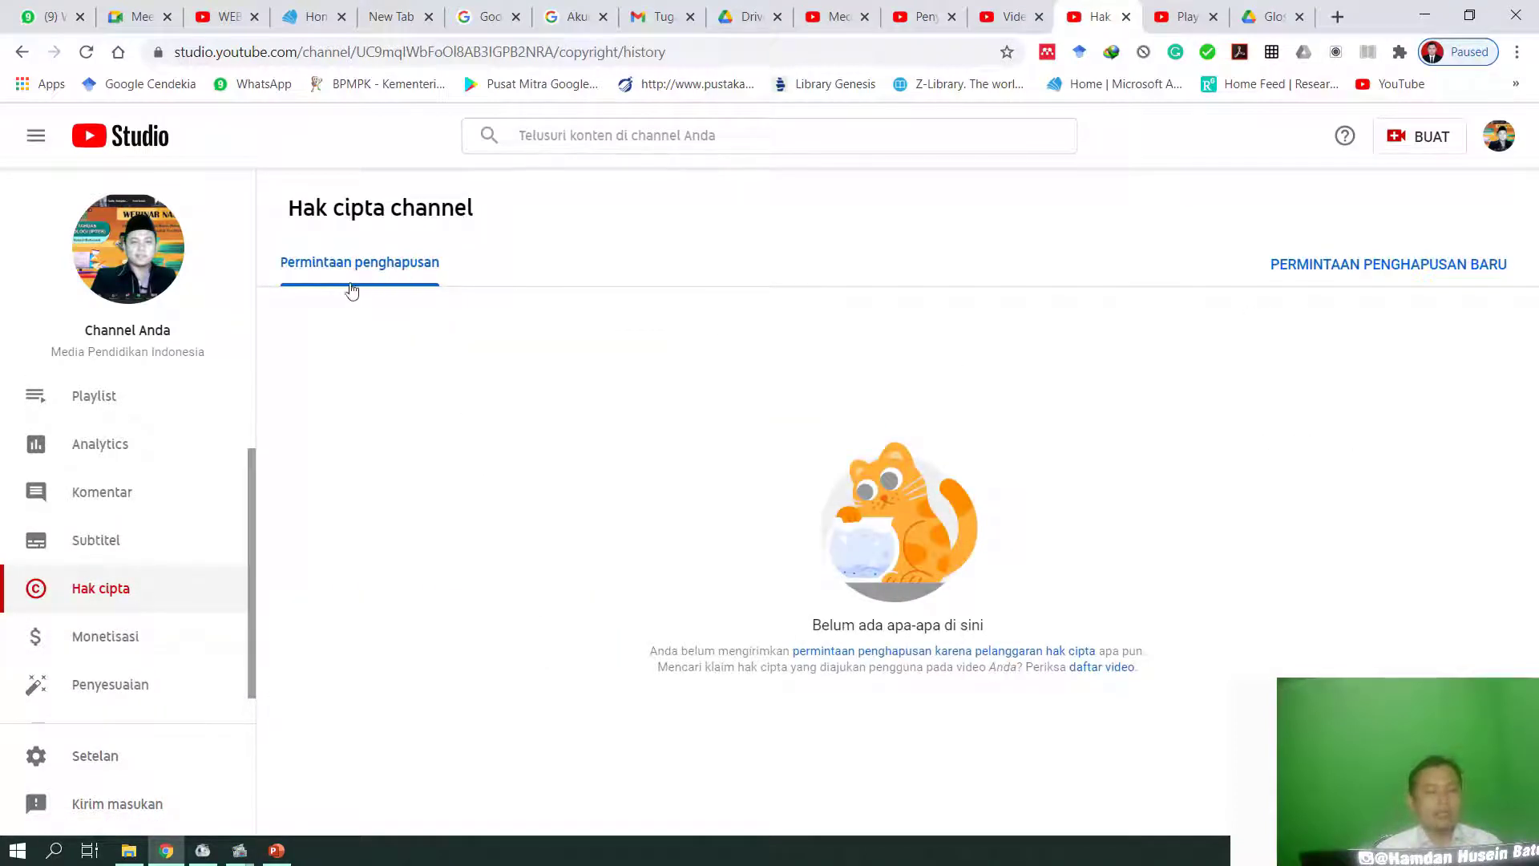
{"action": "left_click", "coordinate": [117, 645]}
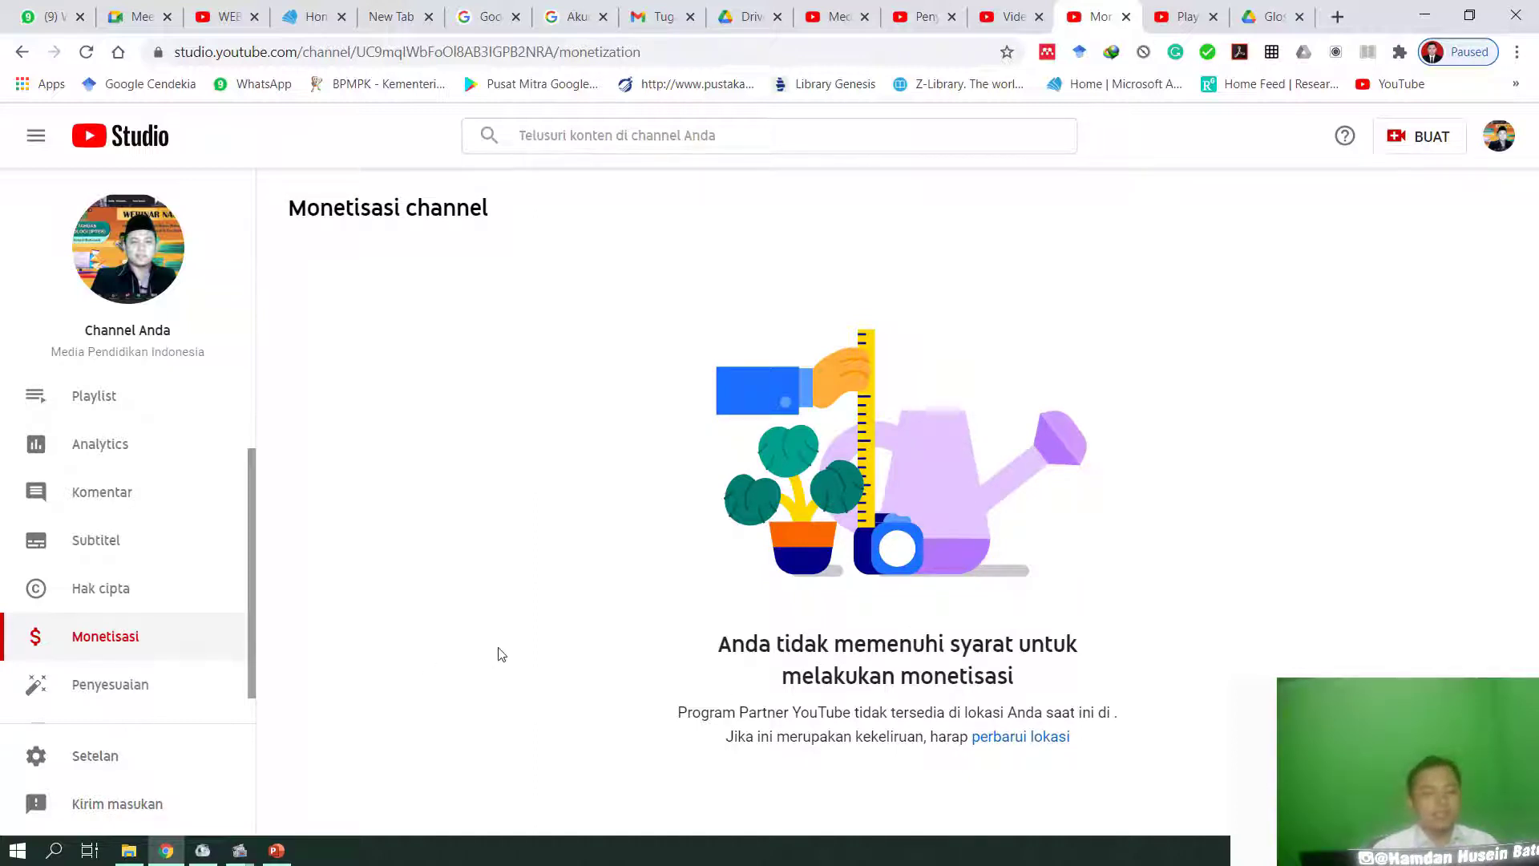
Step: Look through the channel's Penyesuaian settings for layout, branding and basic info
{"action": "left_click", "coordinate": [131, 694]}
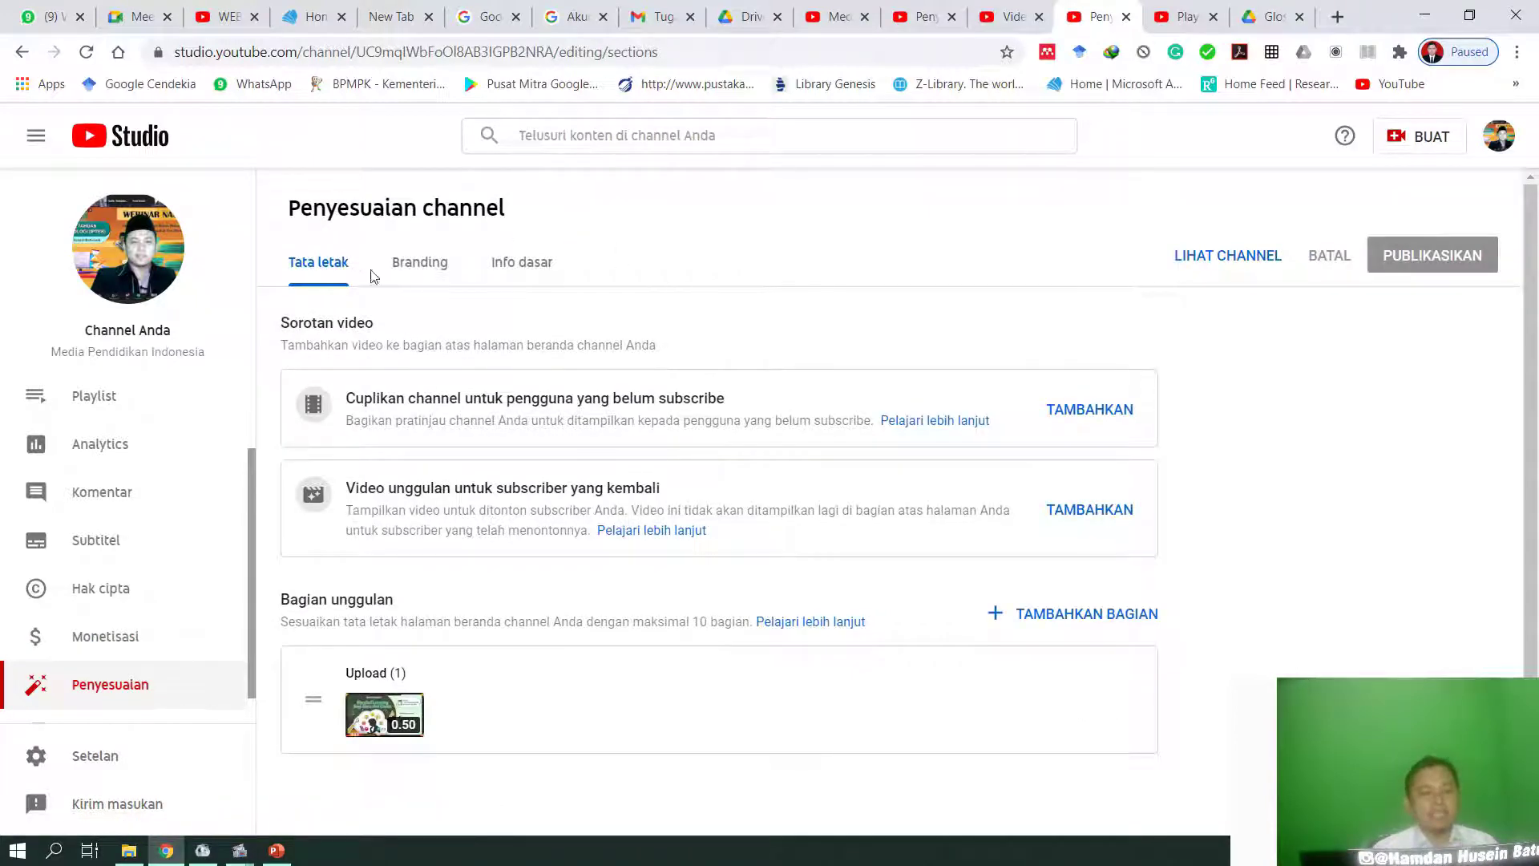
{"action": "left_click", "coordinate": [420, 263]}
{"action": "left_click", "coordinate": [517, 264]}
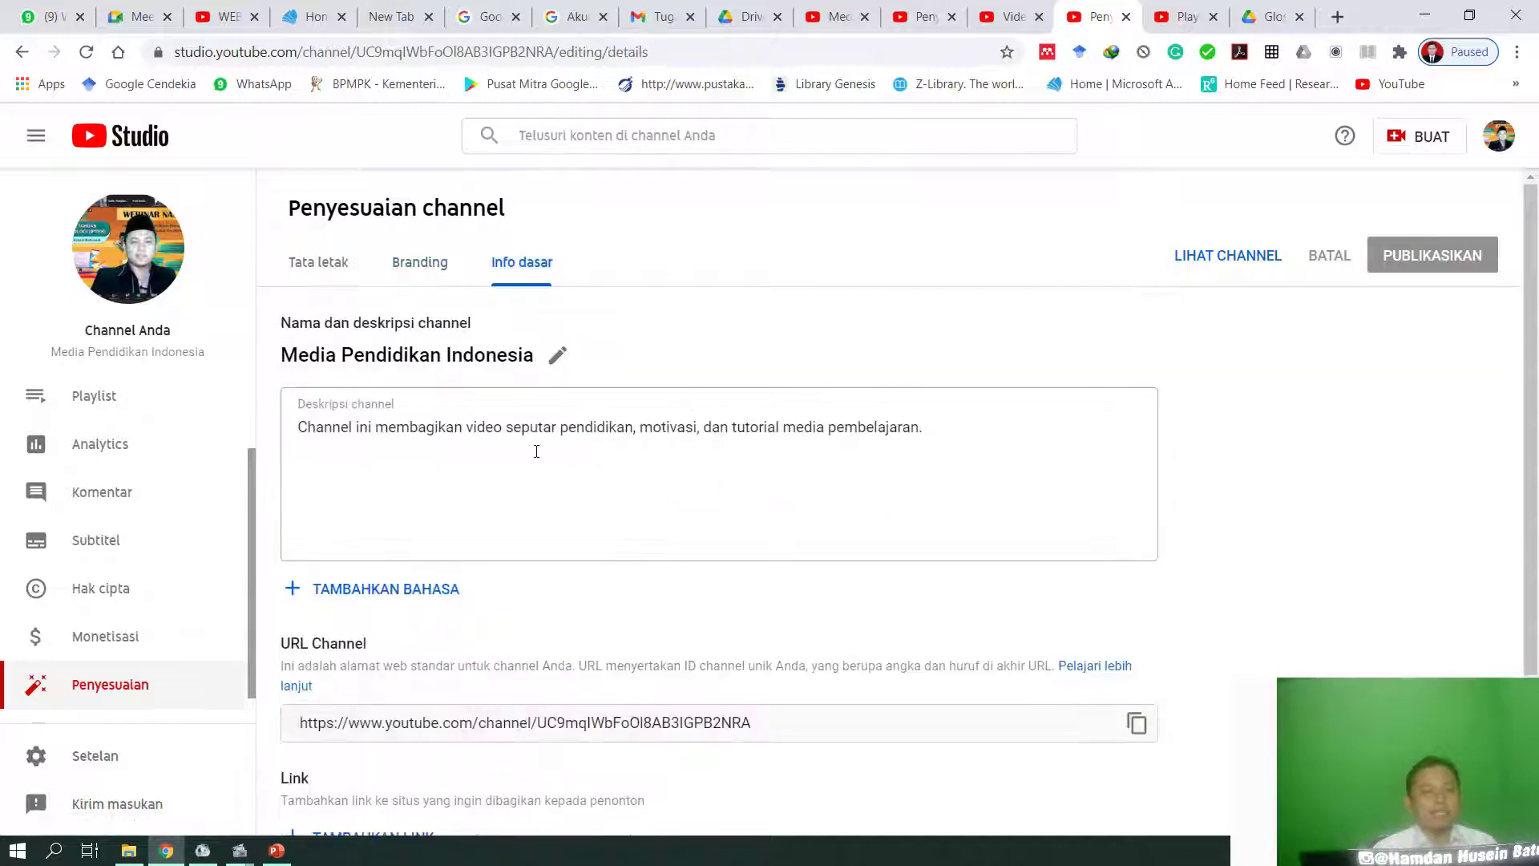
Step: Open the audio library and browse the list of free music by title, genre, mood and artist
{"action": "scroll", "coordinate": [137, 673], "scroll_direction": "down", "scroll_amount": 1}
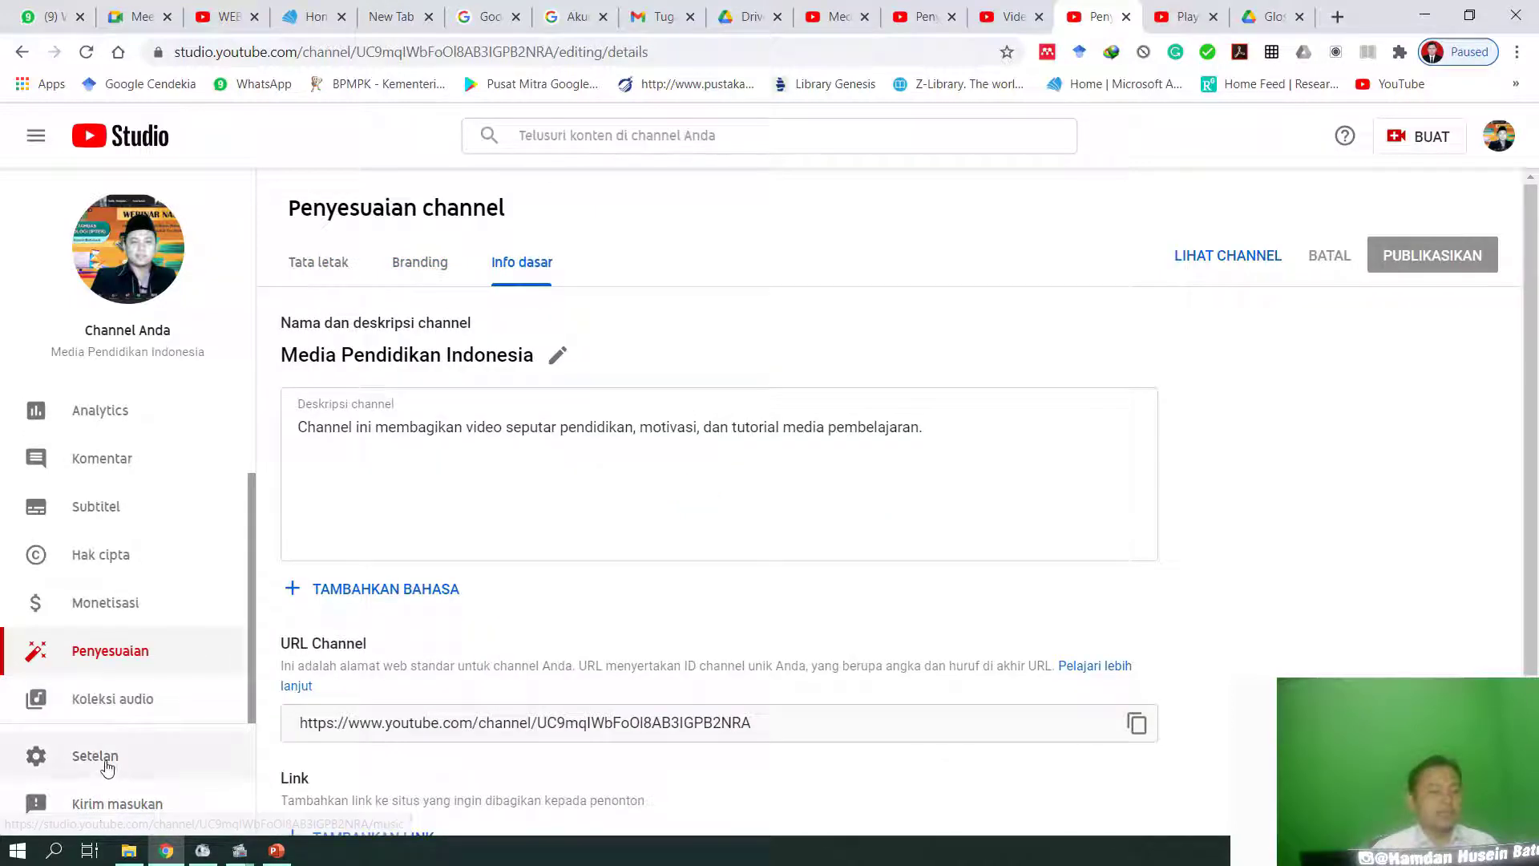
{"action": "left_click", "coordinate": [141, 699]}
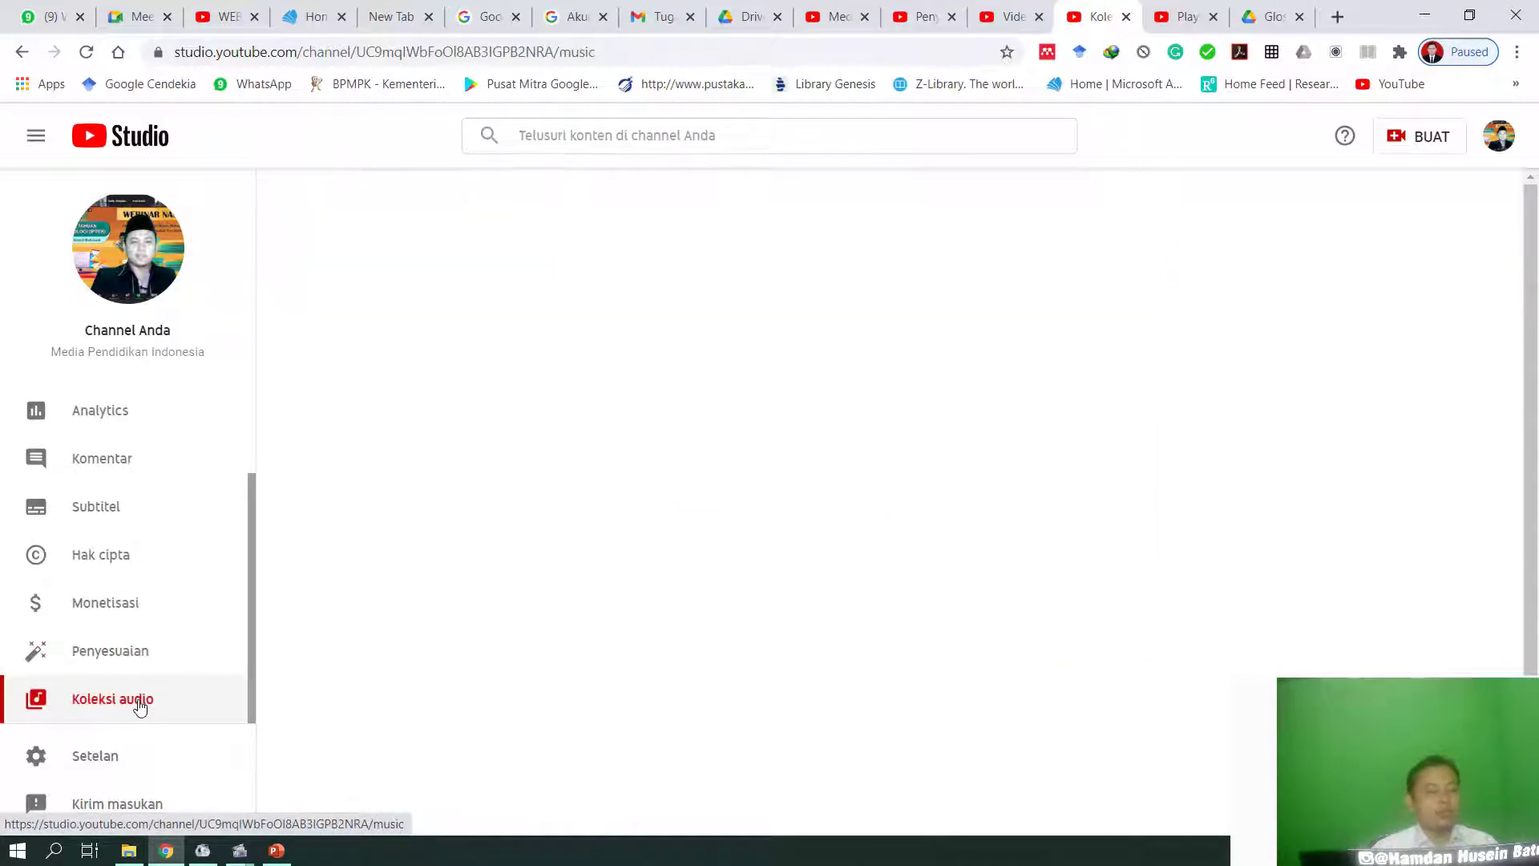
{"action": "left_click", "coordinate": [487, 396]}
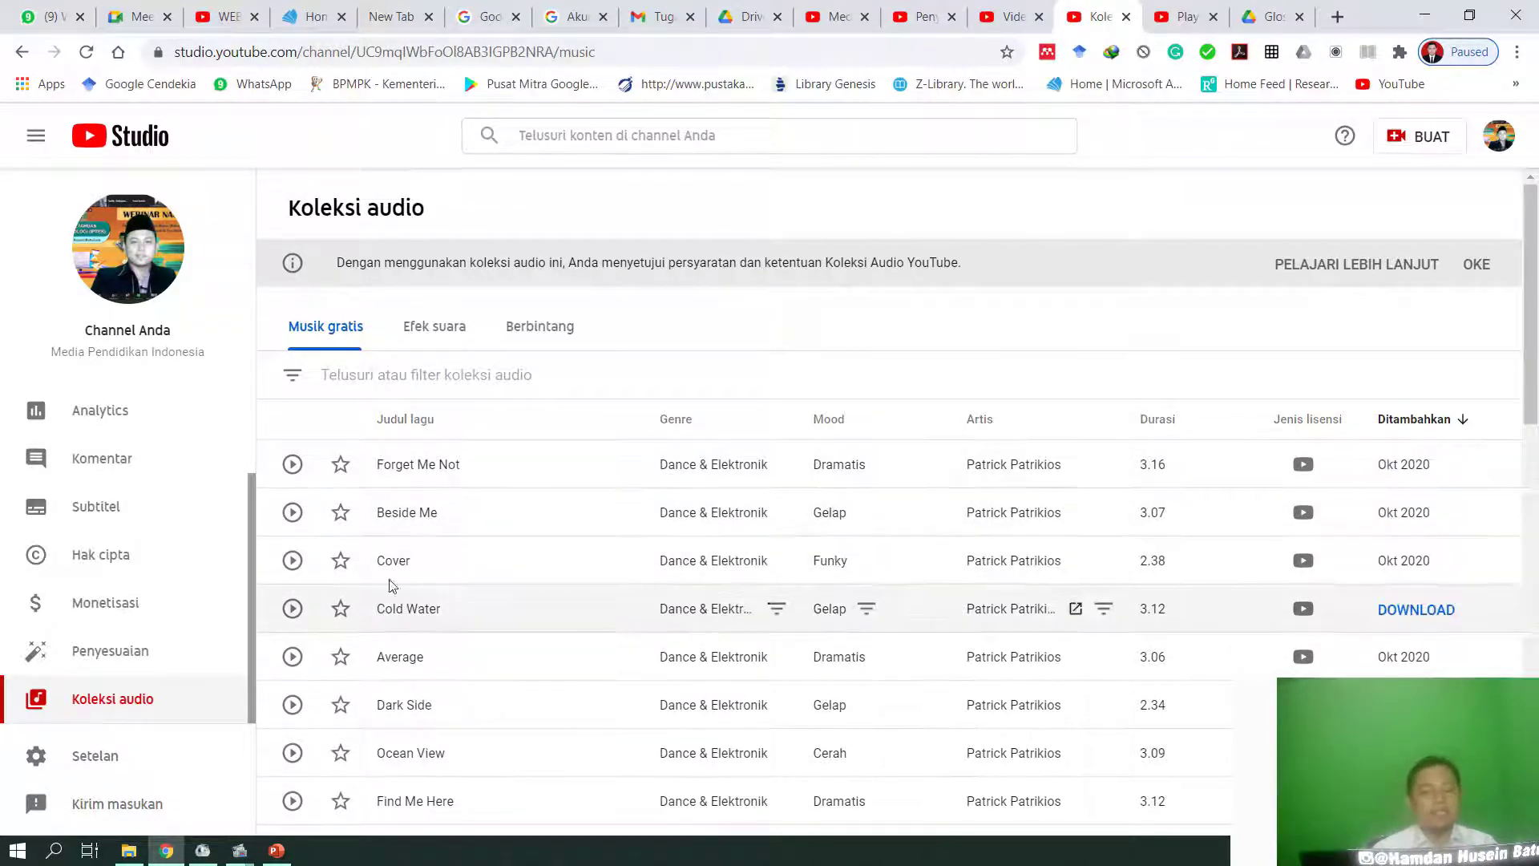
{"action": "scroll", "coordinate": [362, 774], "scroll_direction": "down", "scroll_amount": 12}
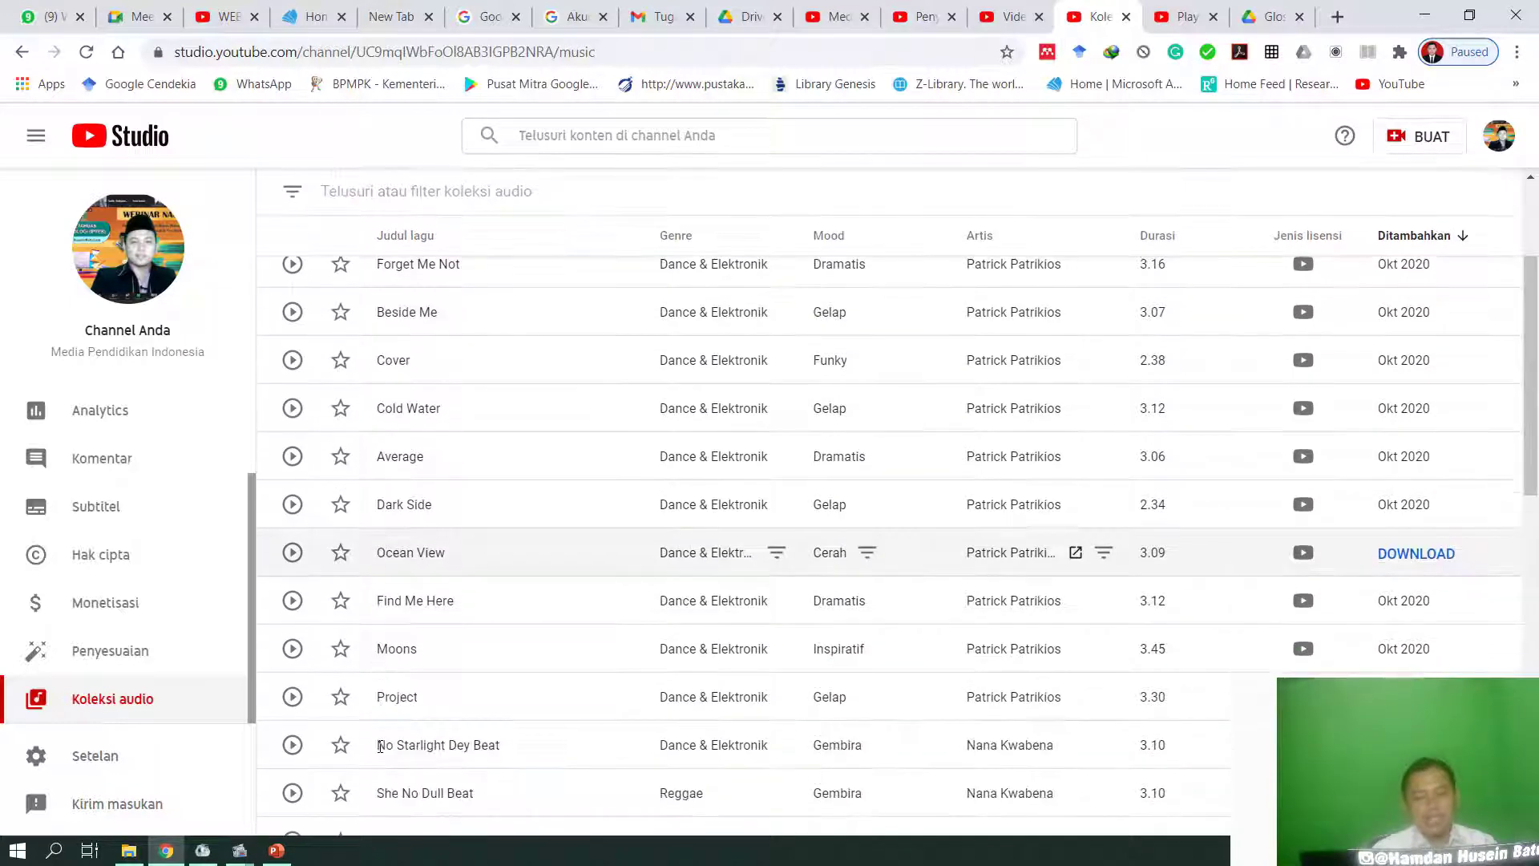
{"action": "scroll", "coordinate": [379, 745], "scroll_direction": "down", "scroll_amount": 3}
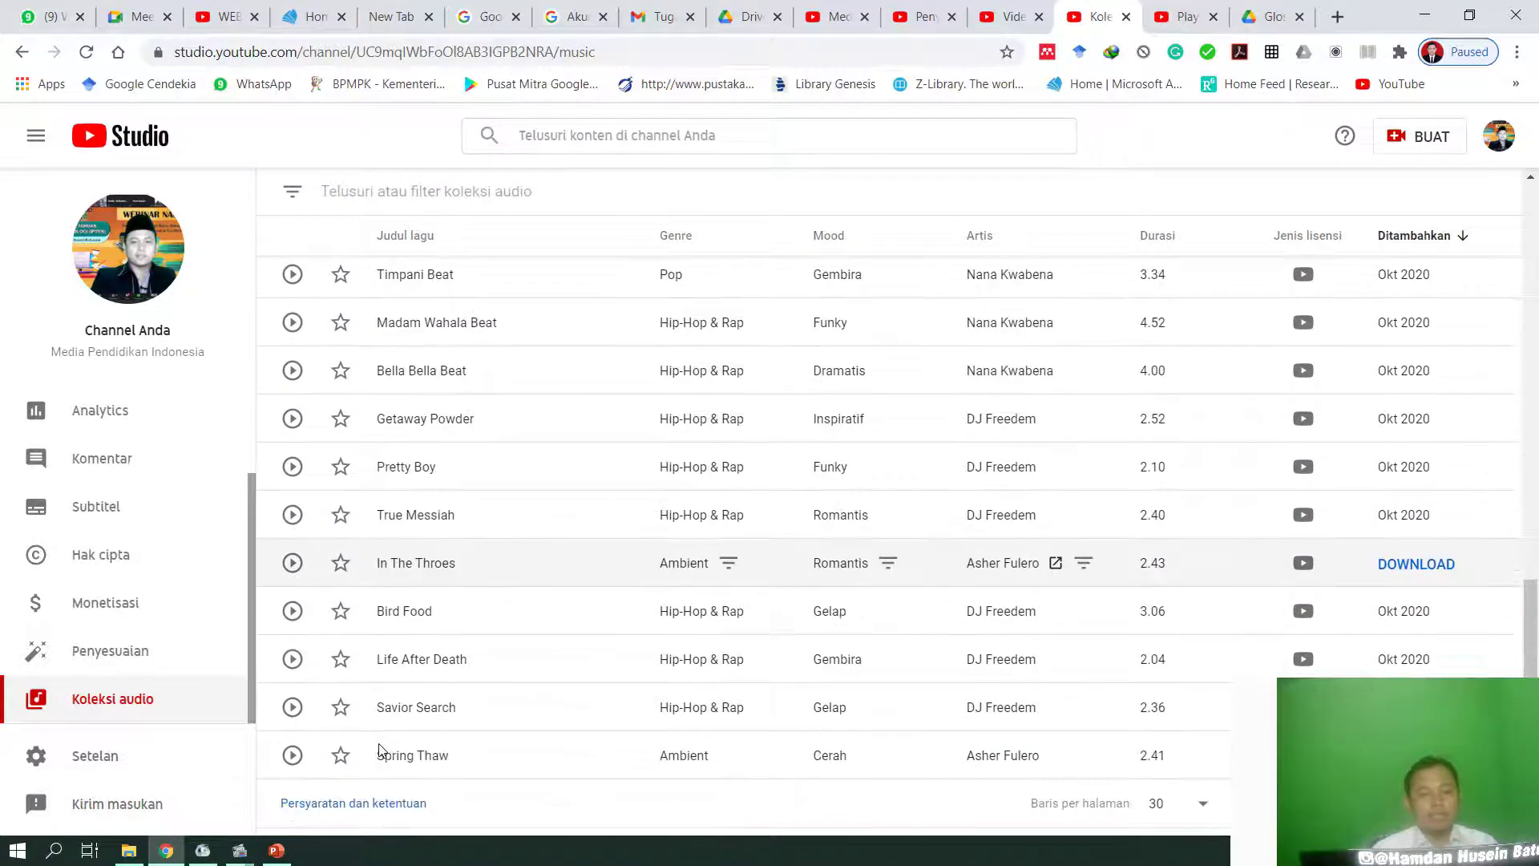
{"action": "scroll", "coordinate": [382, 754], "scroll_direction": "up", "scroll_amount": 5}
{"action": "scroll", "coordinate": [423, 701], "scroll_direction": "up", "scroll_amount": 4}
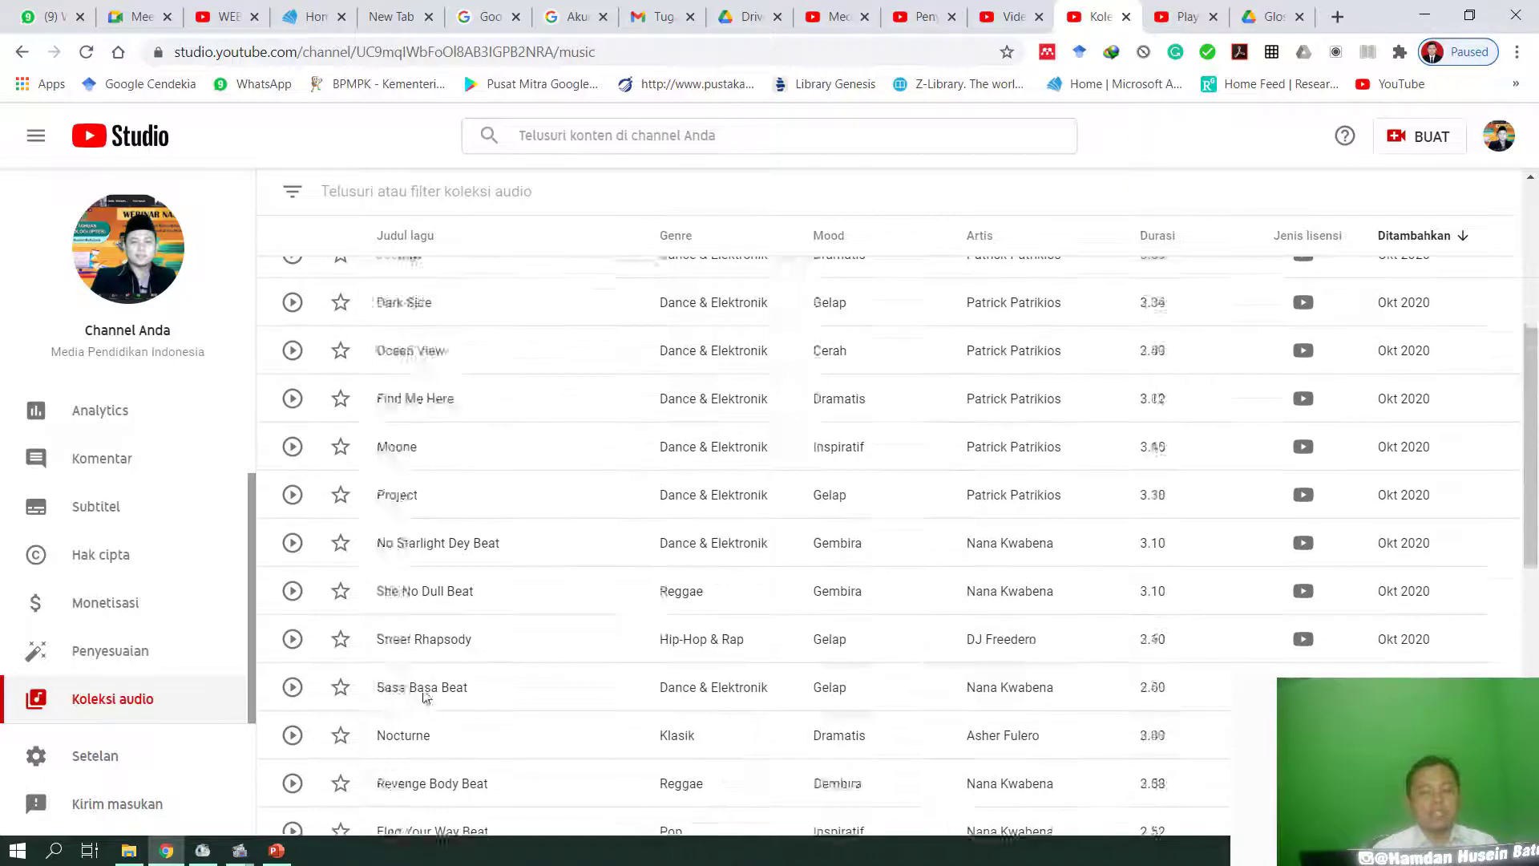
{"action": "scroll", "coordinate": [425, 695], "scroll_direction": "up", "scroll_amount": 5}
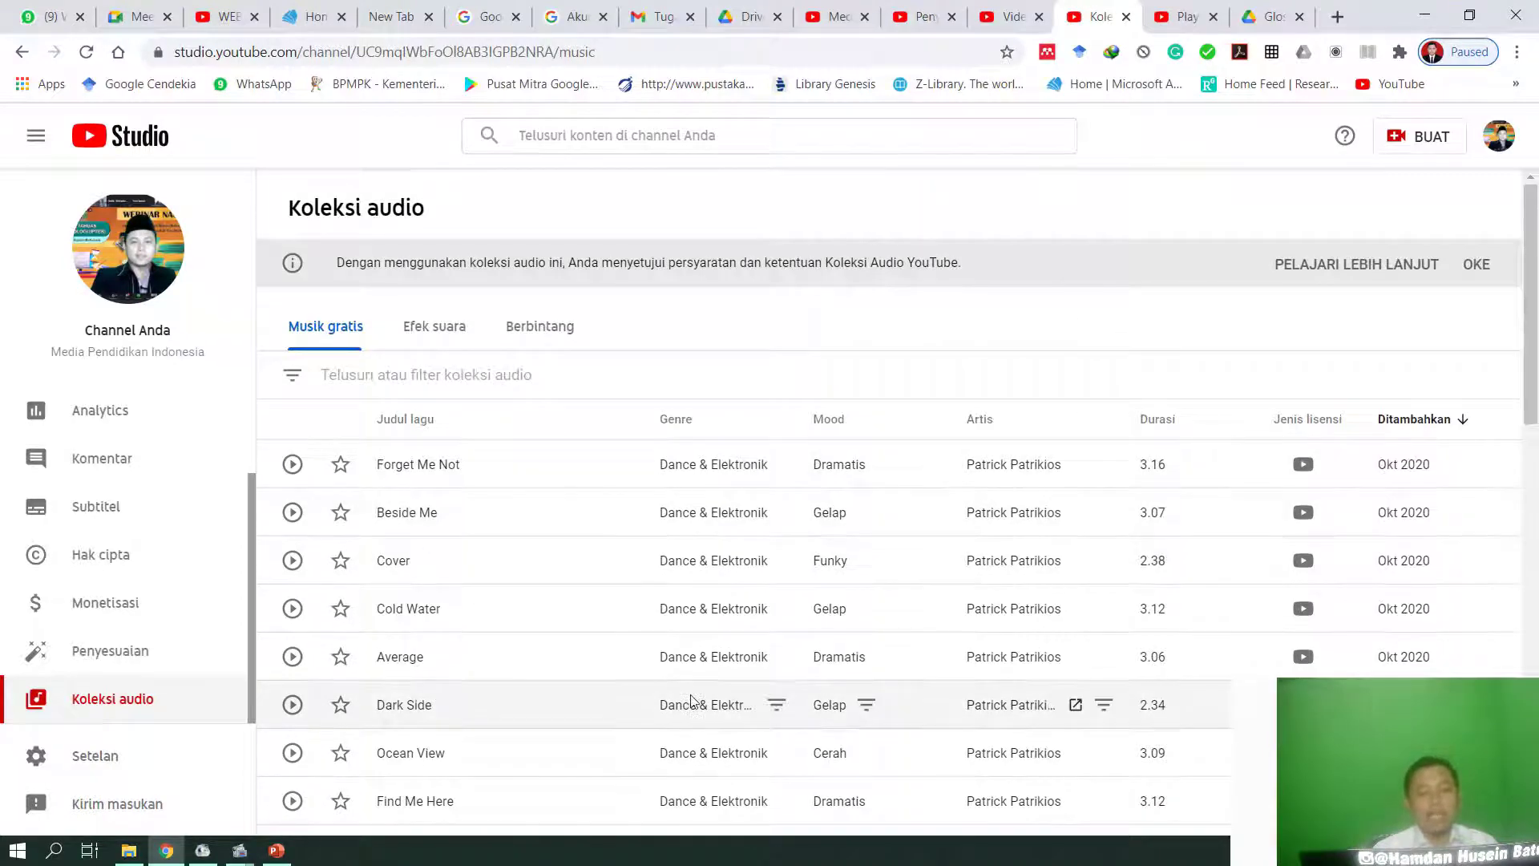
{"action": "scroll", "coordinate": [691, 701], "scroll_direction": "down", "scroll_amount": 3}
{"action": "scroll", "coordinate": [691, 701], "scroll_direction": "up", "scroll_amount": 2}
{"action": "scroll", "coordinate": [691, 701], "scroll_direction": "down", "scroll_amount": 2}
{"action": "scroll", "coordinate": [694, 697], "scroll_direction": "down", "scroll_amount": 5}
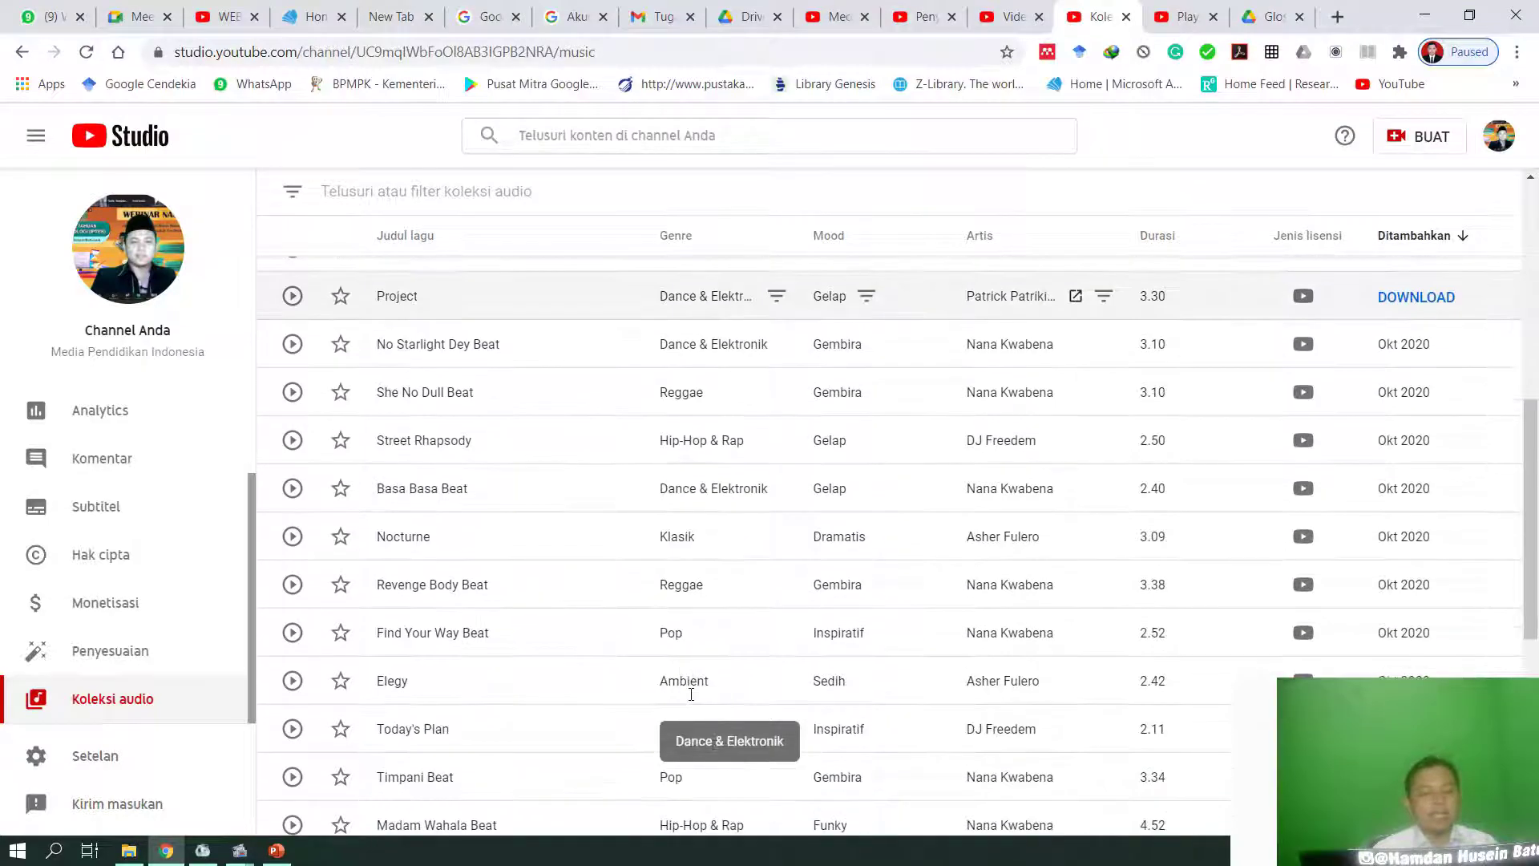
{"action": "scroll", "coordinate": [691, 694], "scroll_direction": "down", "scroll_amount": 5}
{"action": "scroll", "coordinate": [688, 697], "scroll_direction": "up", "scroll_amount": 10}
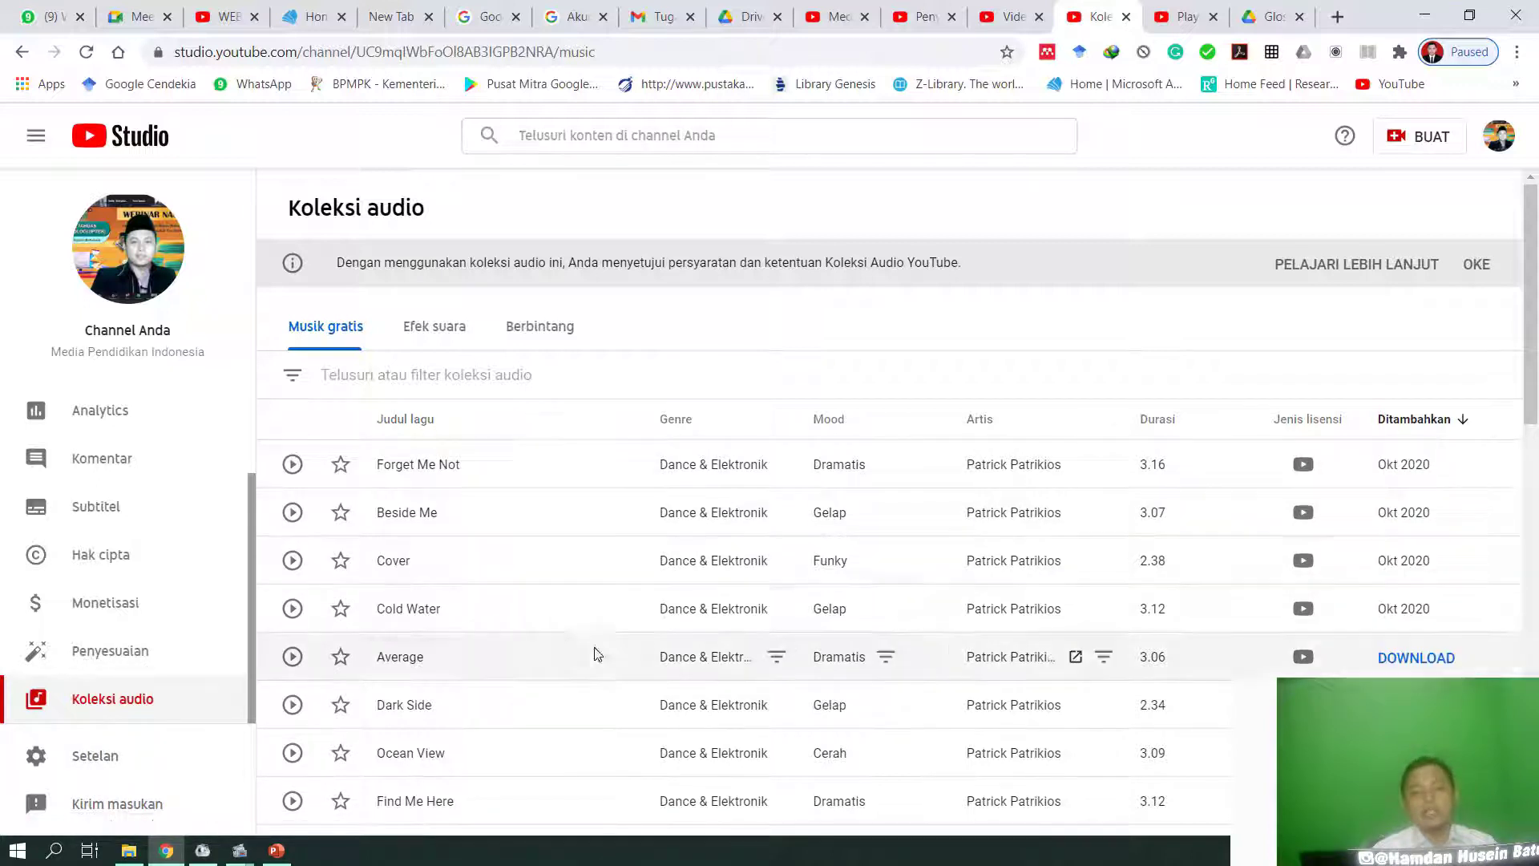
Step: Preview the track "Forget Me Not", pause it, and look further down the music list
{"action": "left_click", "coordinate": [292, 464]}
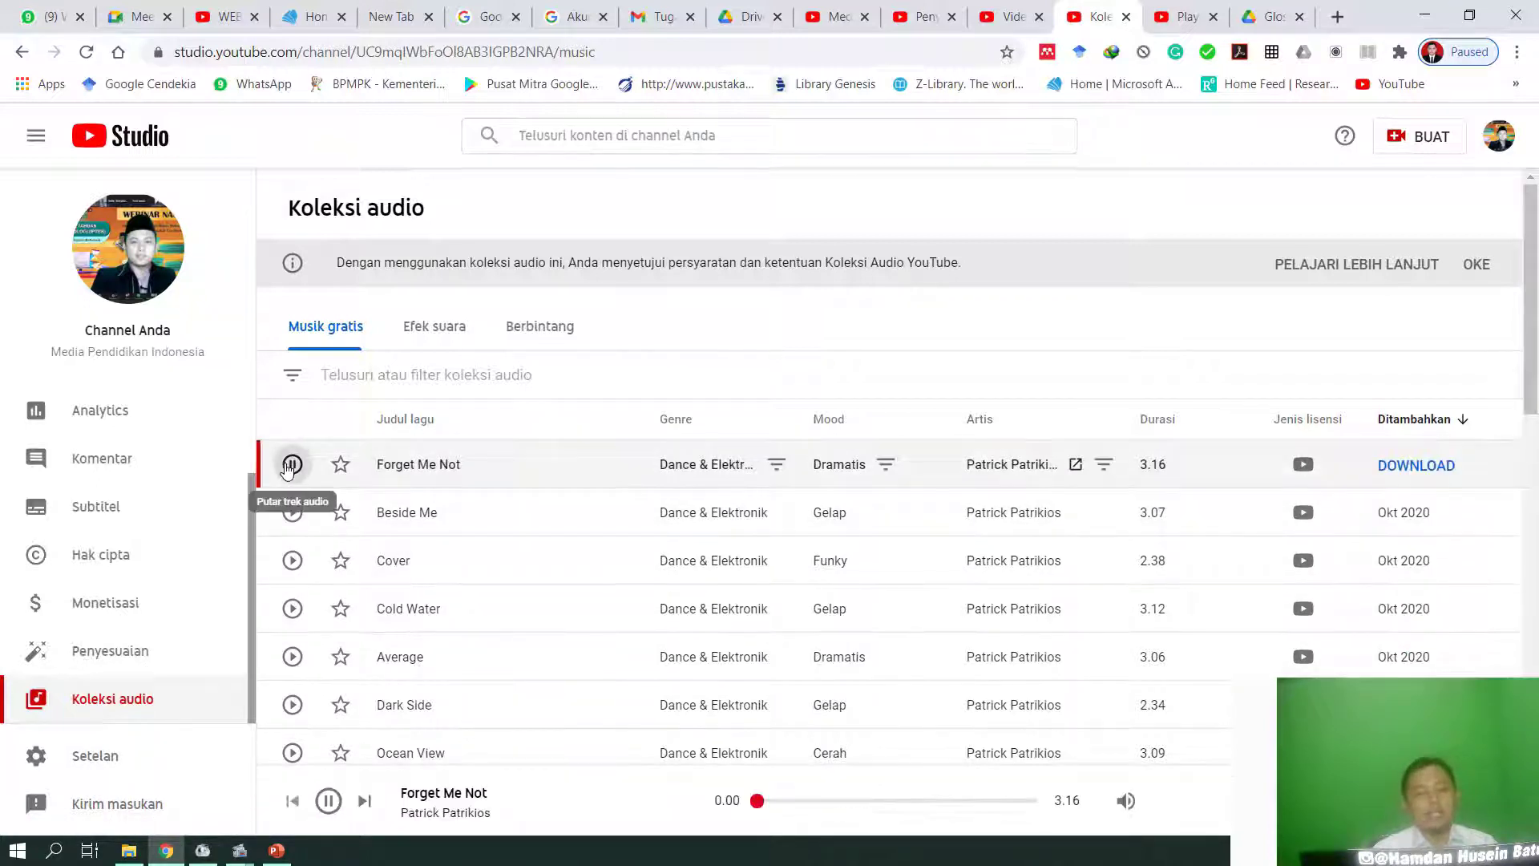
{"action": "left_click", "coordinate": [294, 465]}
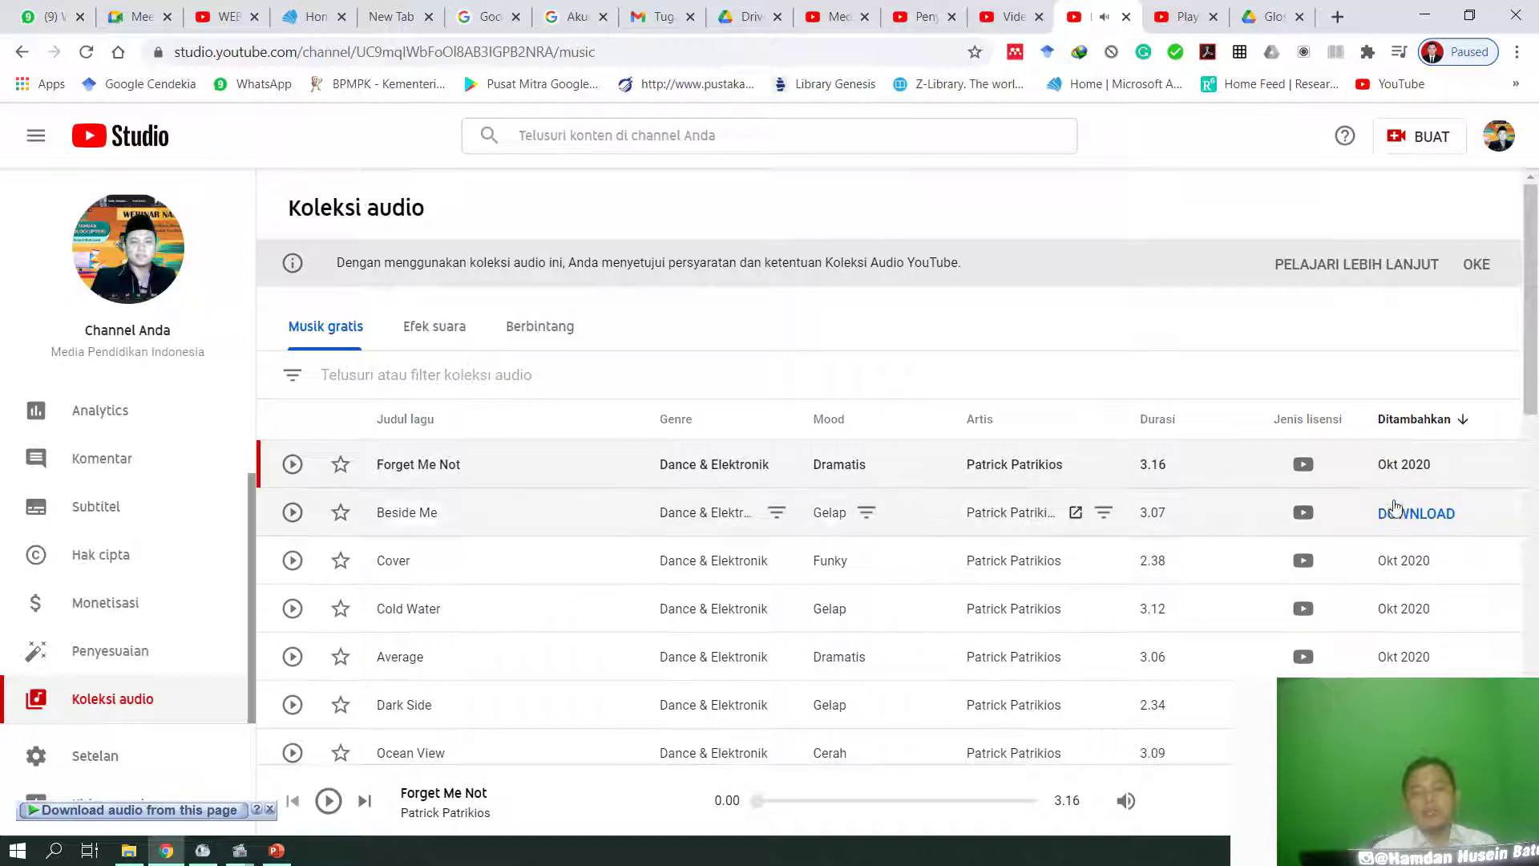
{"action": "scroll", "coordinate": [484, 762], "scroll_direction": "down", "scroll_amount": 4}
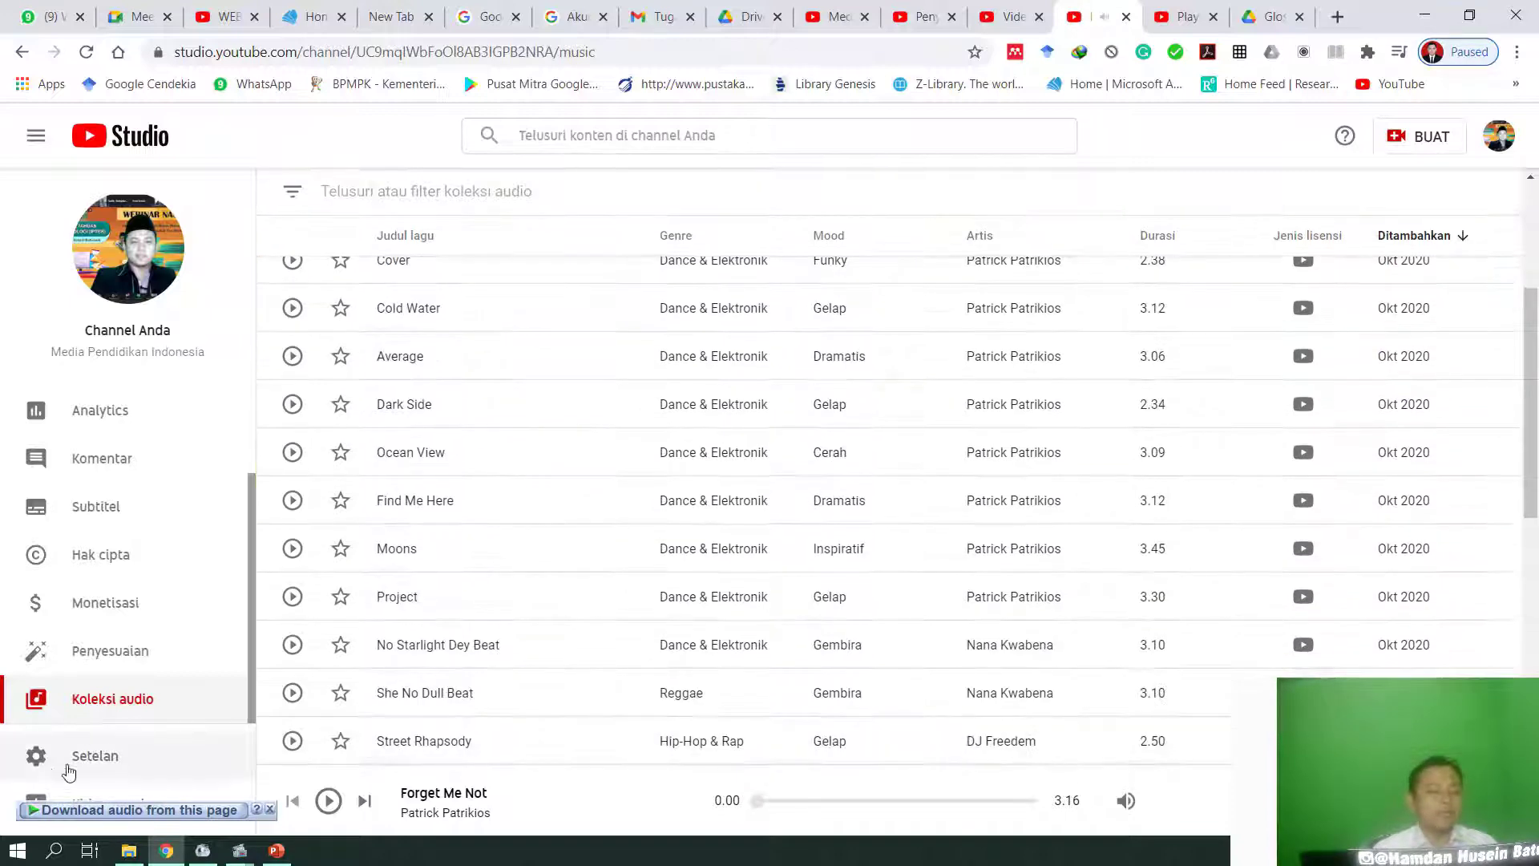
Step: In the channel's basic info settings, set the country of residence to Indonesia and add the keywords "Media Pembelajaran" and "Pendidikan"
{"action": "left_click", "coordinate": [83, 768]}
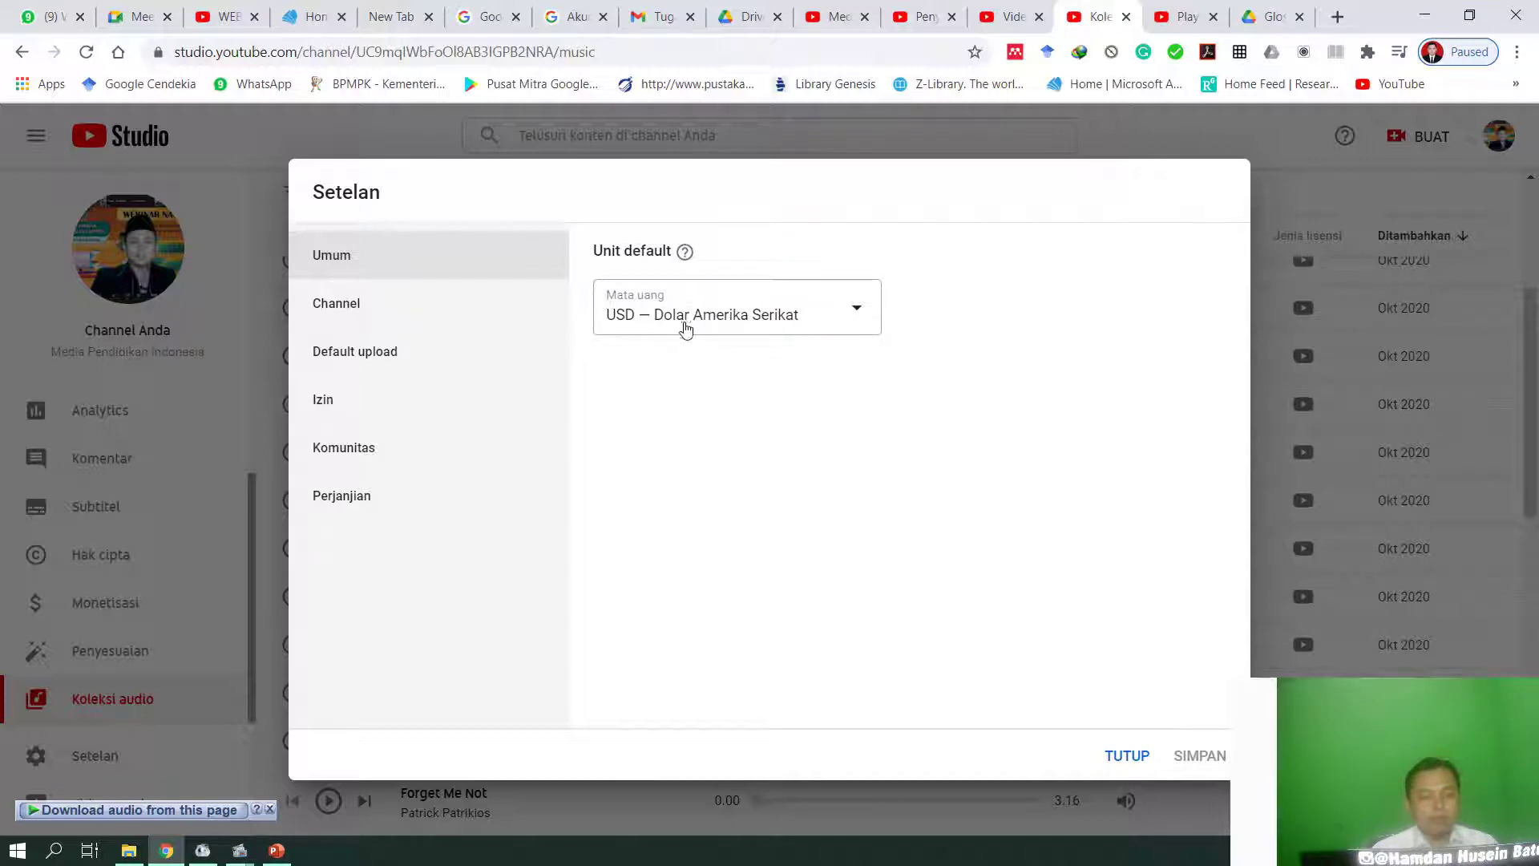
{"action": "left_click", "coordinate": [405, 308]}
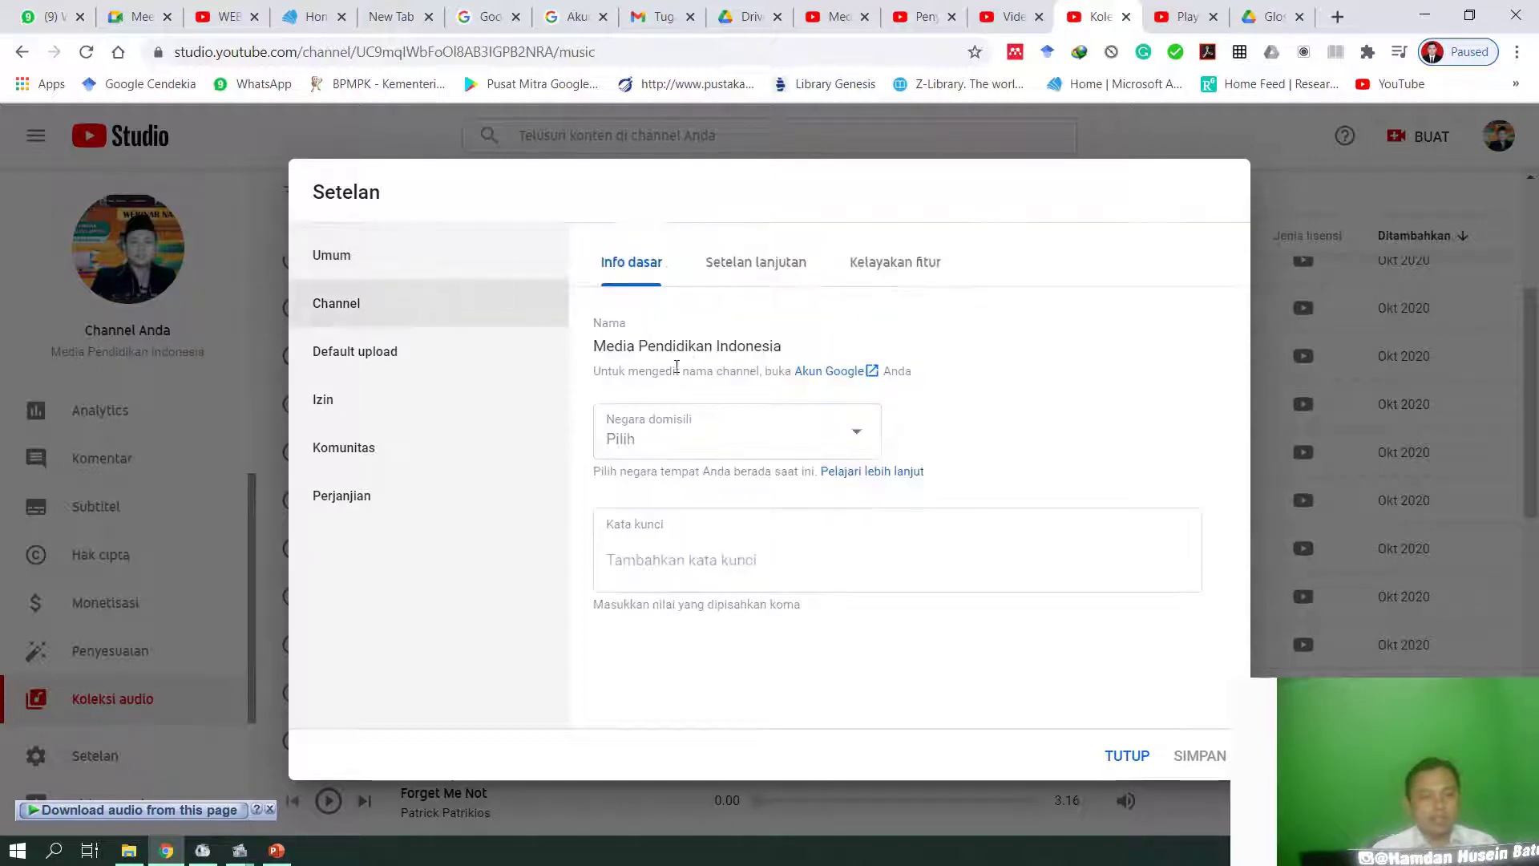
{"action": "left_click", "coordinate": [696, 444]}
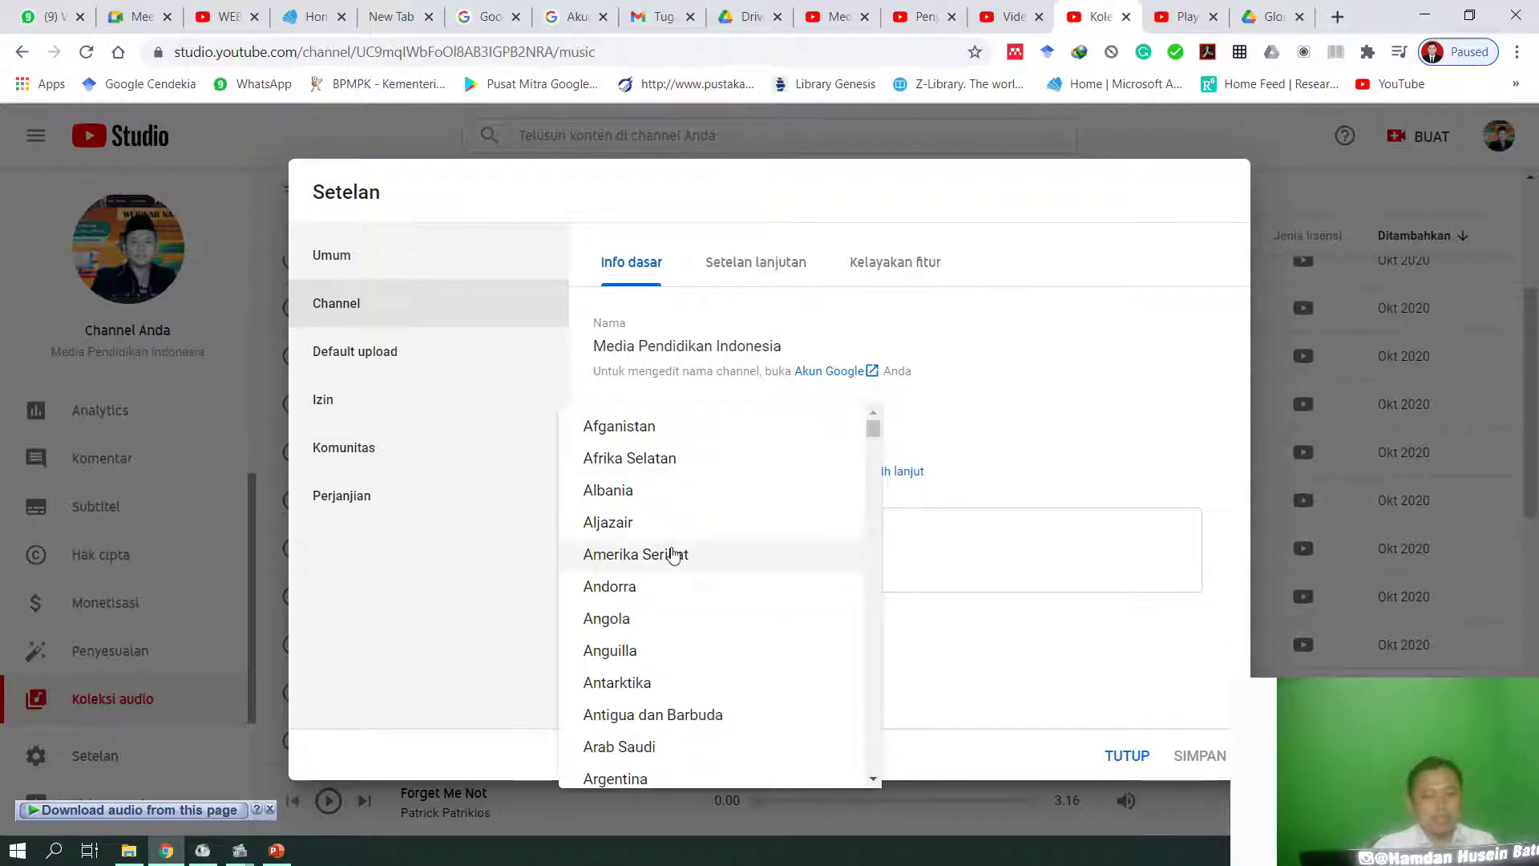
{"action": "scroll", "coordinate": [673, 555], "scroll_direction": "down", "scroll_amount": 4}
{"action": "scroll", "coordinate": [673, 555], "scroll_direction": "down", "scroll_amount": 1}
{"action": "scroll", "coordinate": [674, 554], "scroll_direction": "down", "scroll_amount": 12}
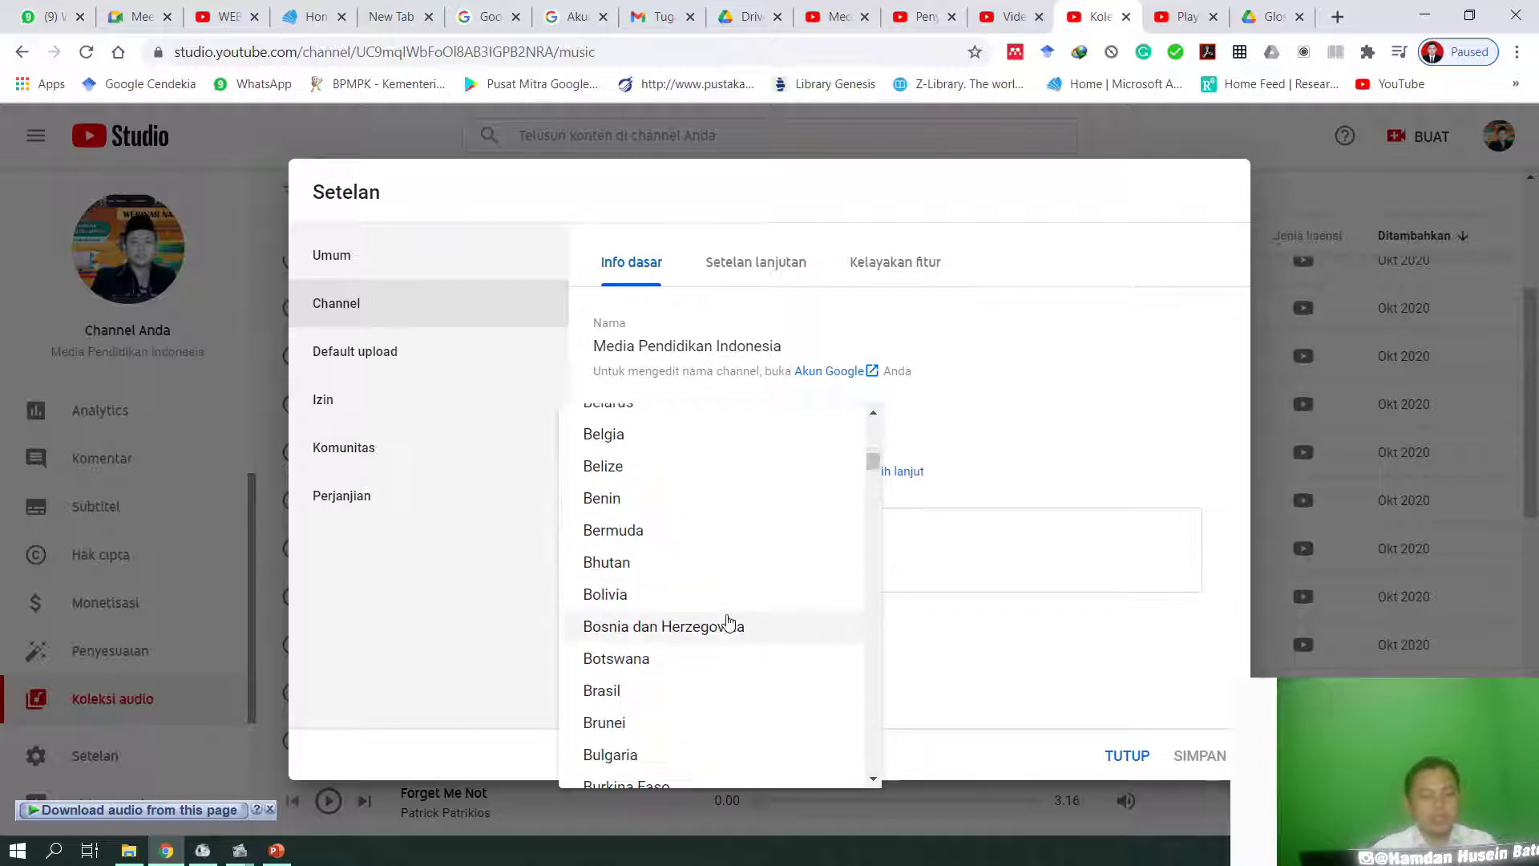
{"action": "scroll", "coordinate": [725, 715], "scroll_direction": "down", "scroll_amount": 10}
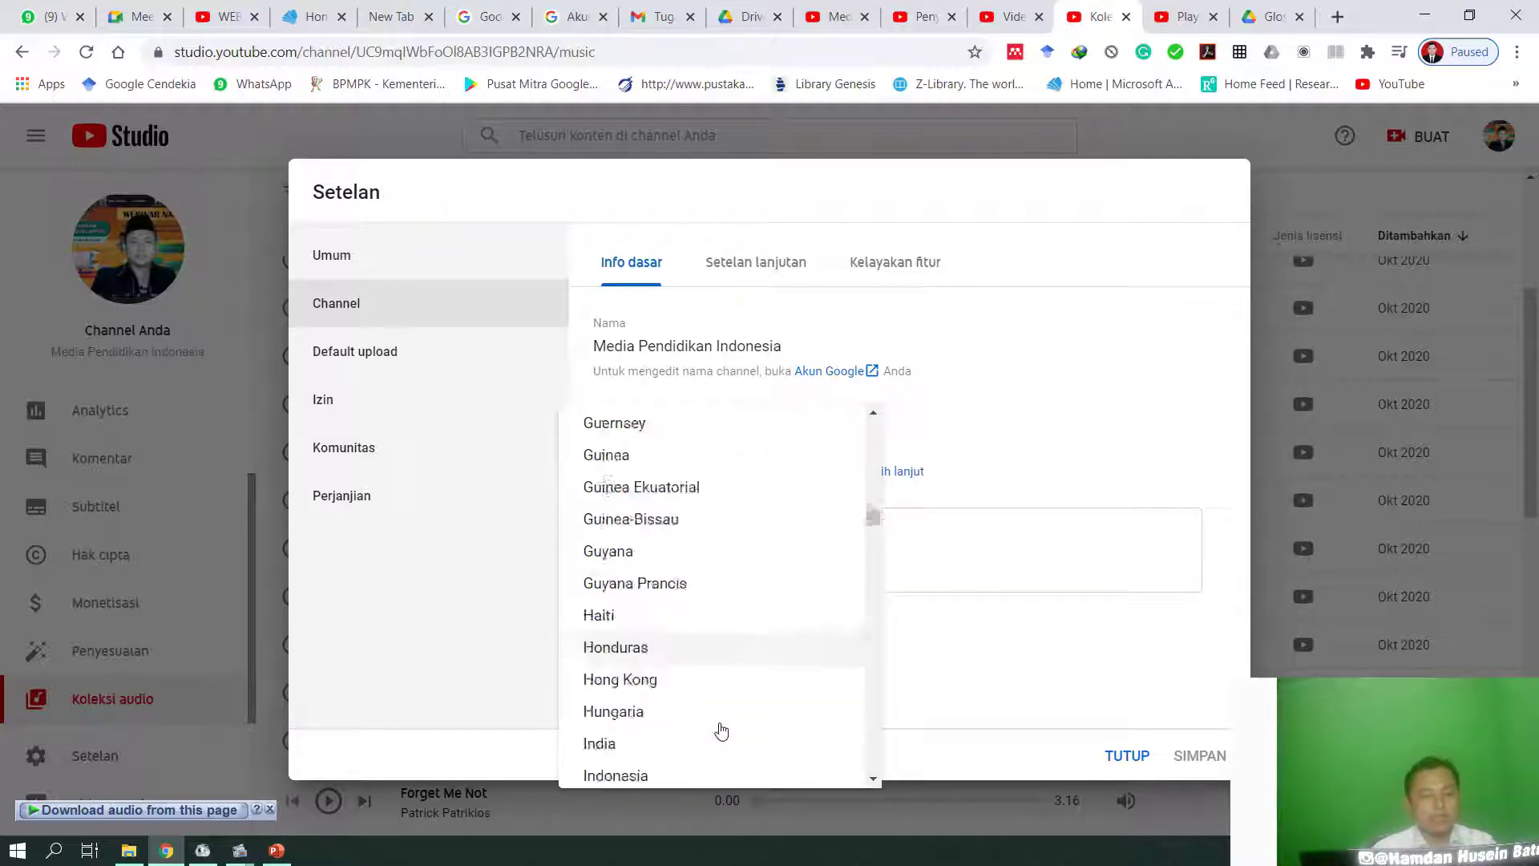
{"action": "left_click", "coordinate": [651, 672]}
{"action": "left_click", "coordinate": [616, 587]}
{"action": "type", "text": "Media Pembelajaran,"}
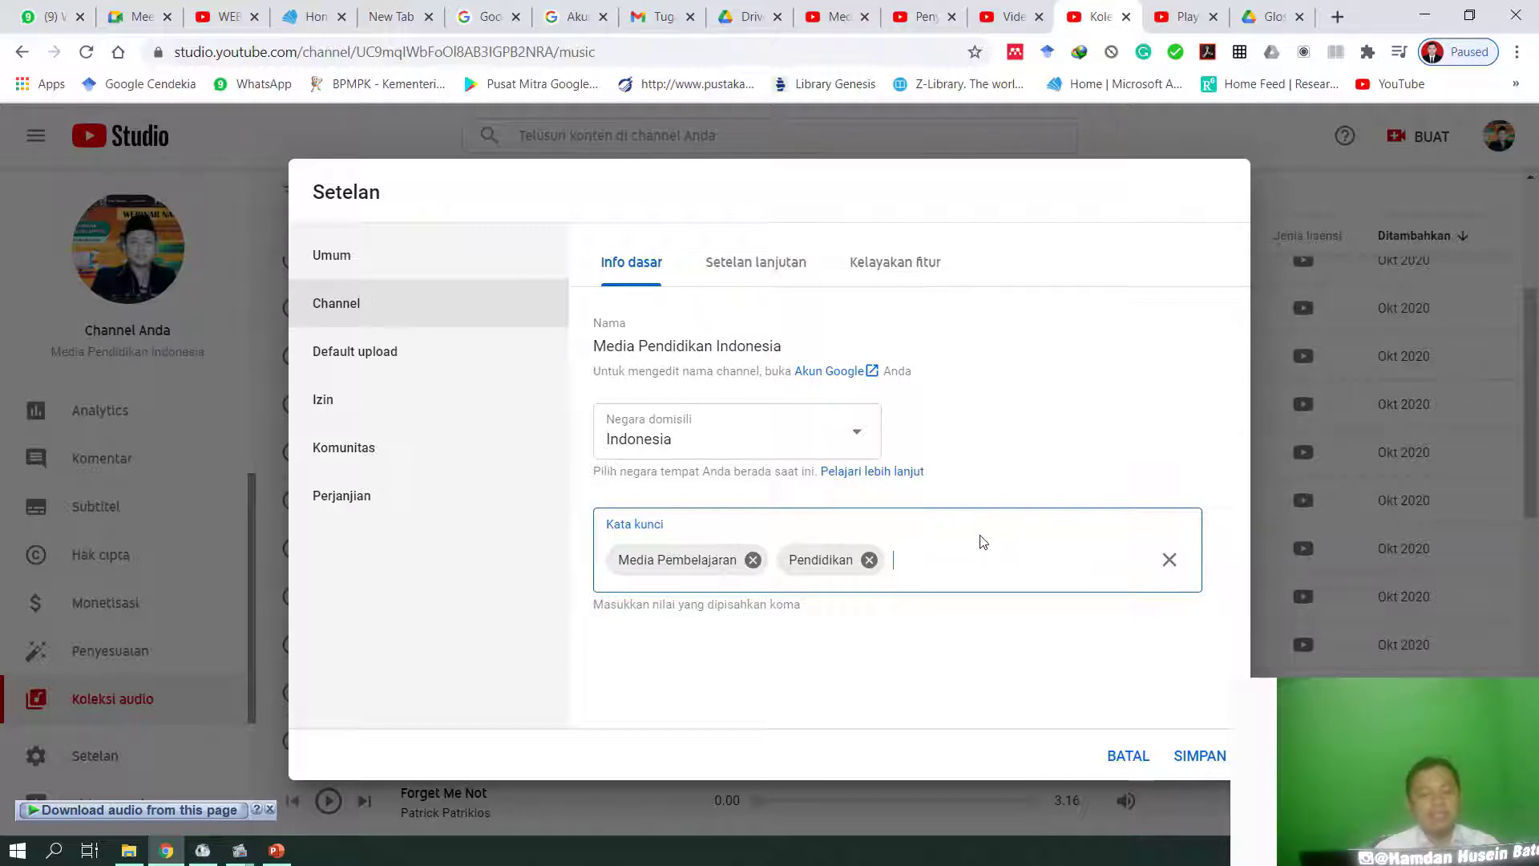
Step: Look through the Default upload basic info settings for title, description, visibility and tags
{"action": "left_click", "coordinate": [338, 356]}
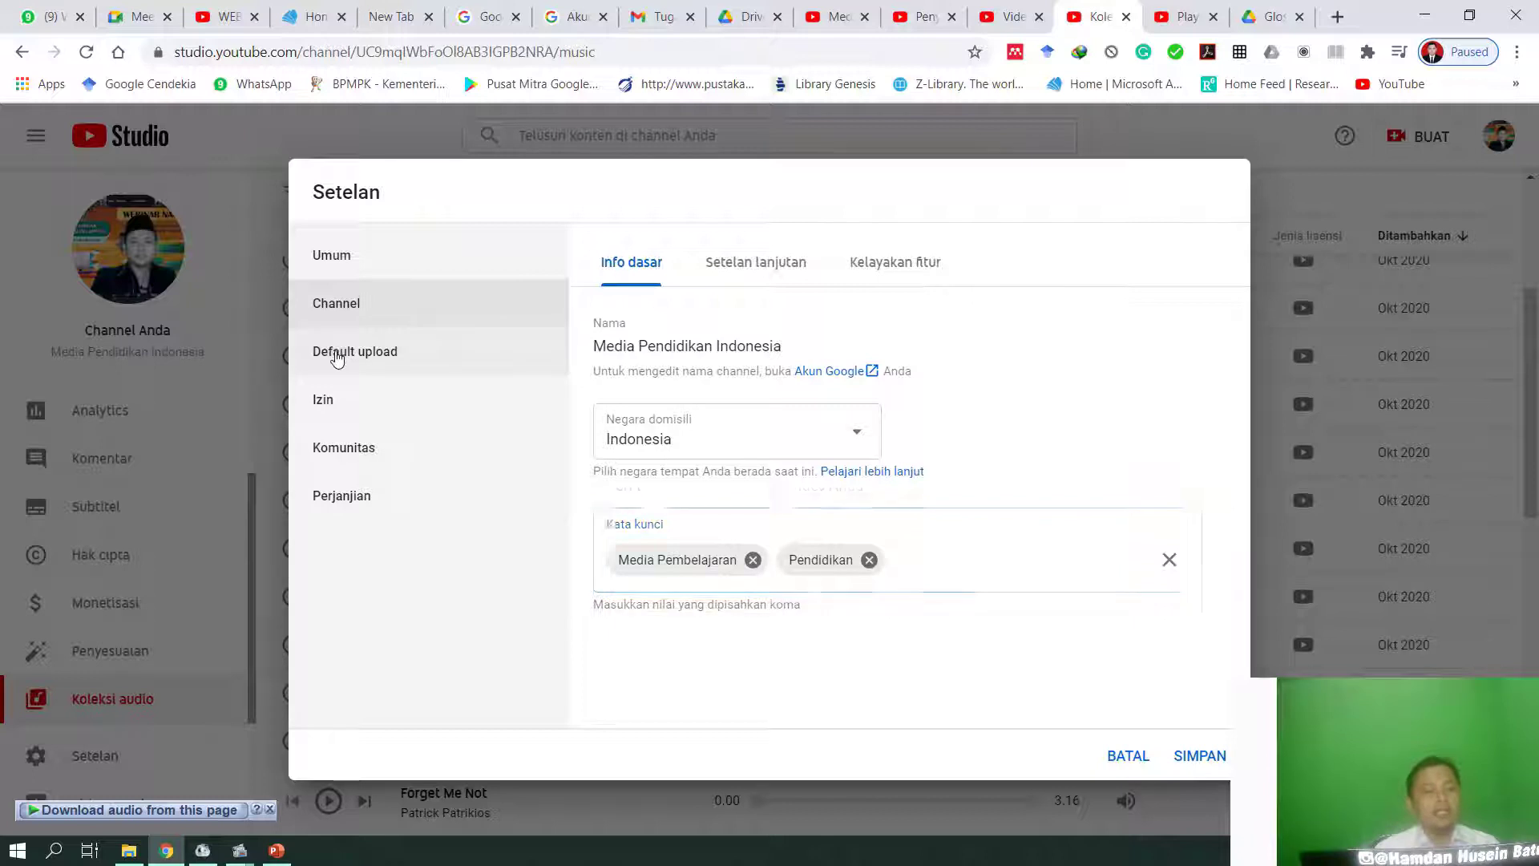
{"action": "left_click", "coordinate": [672, 367]}
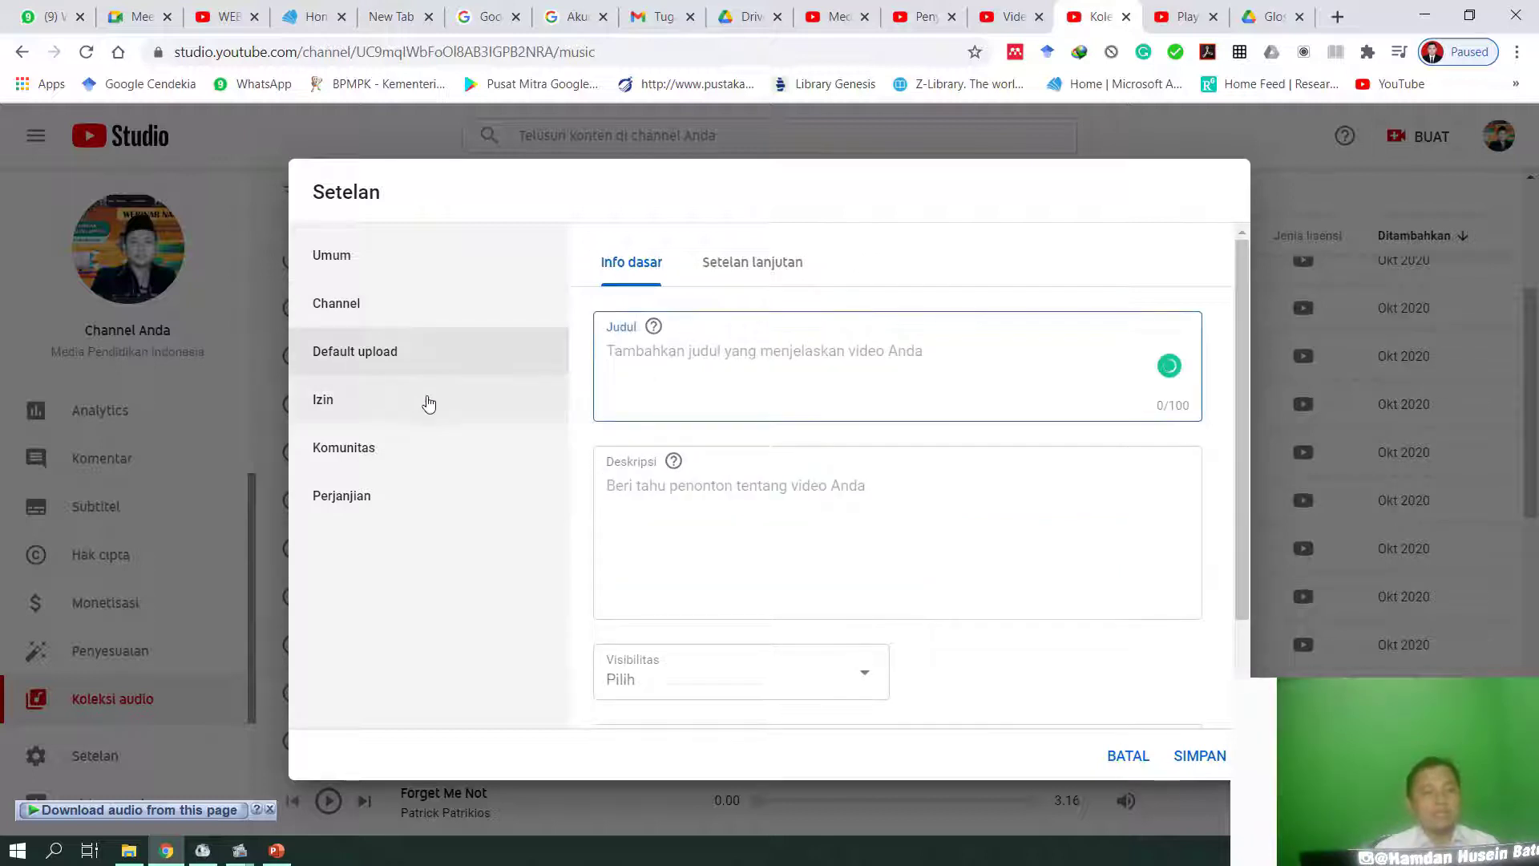
{"action": "left_click", "coordinate": [659, 512]}
{"action": "scroll", "coordinate": [650, 593], "scroll_direction": "down", "scroll_amount": 2}
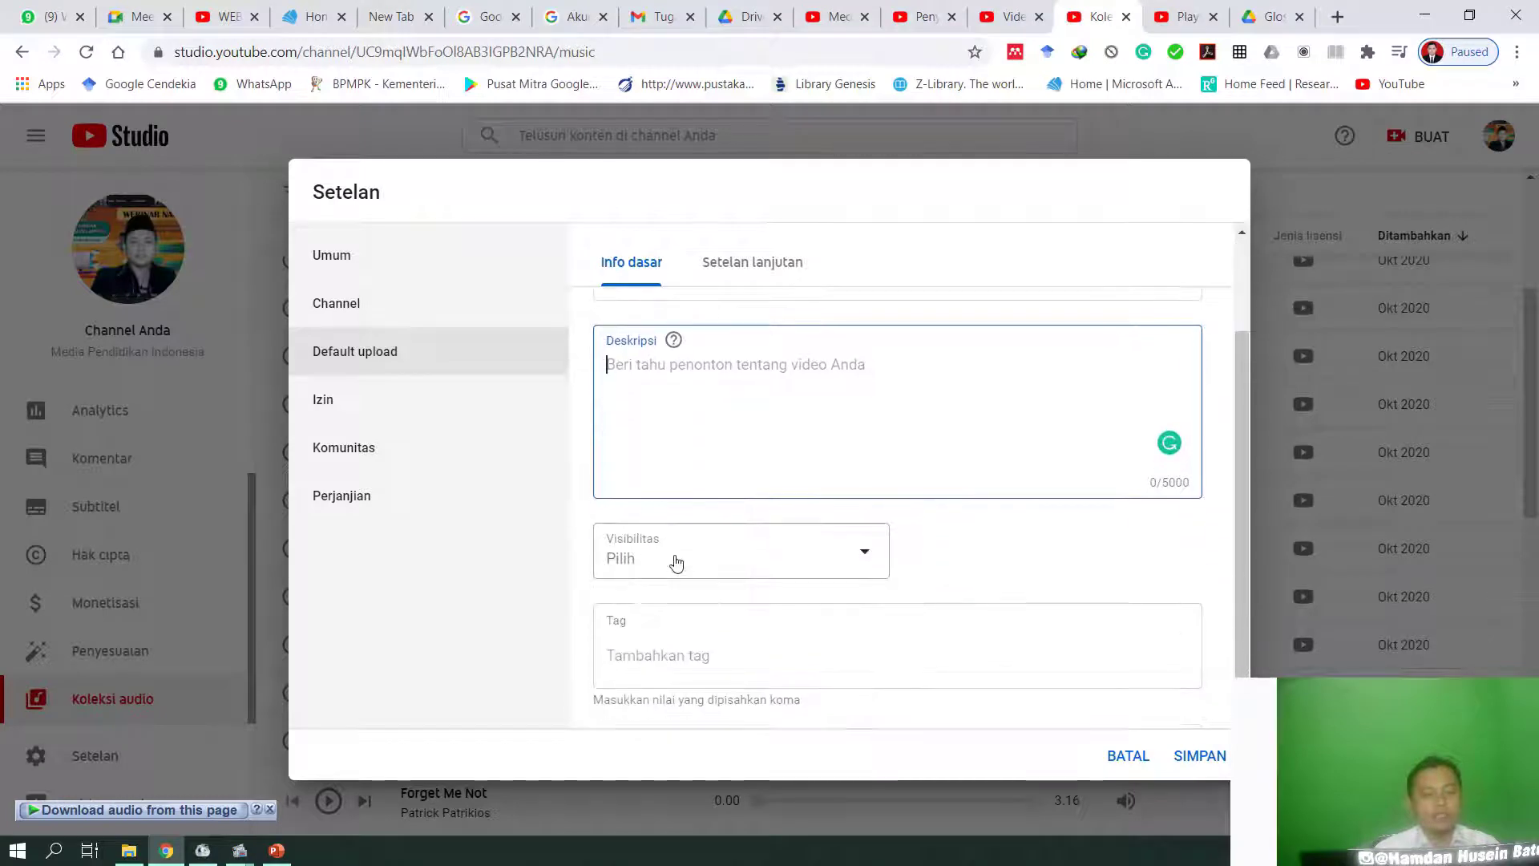
{"action": "left_click", "coordinate": [677, 560]}
{"action": "left_click", "coordinate": [748, 668]}
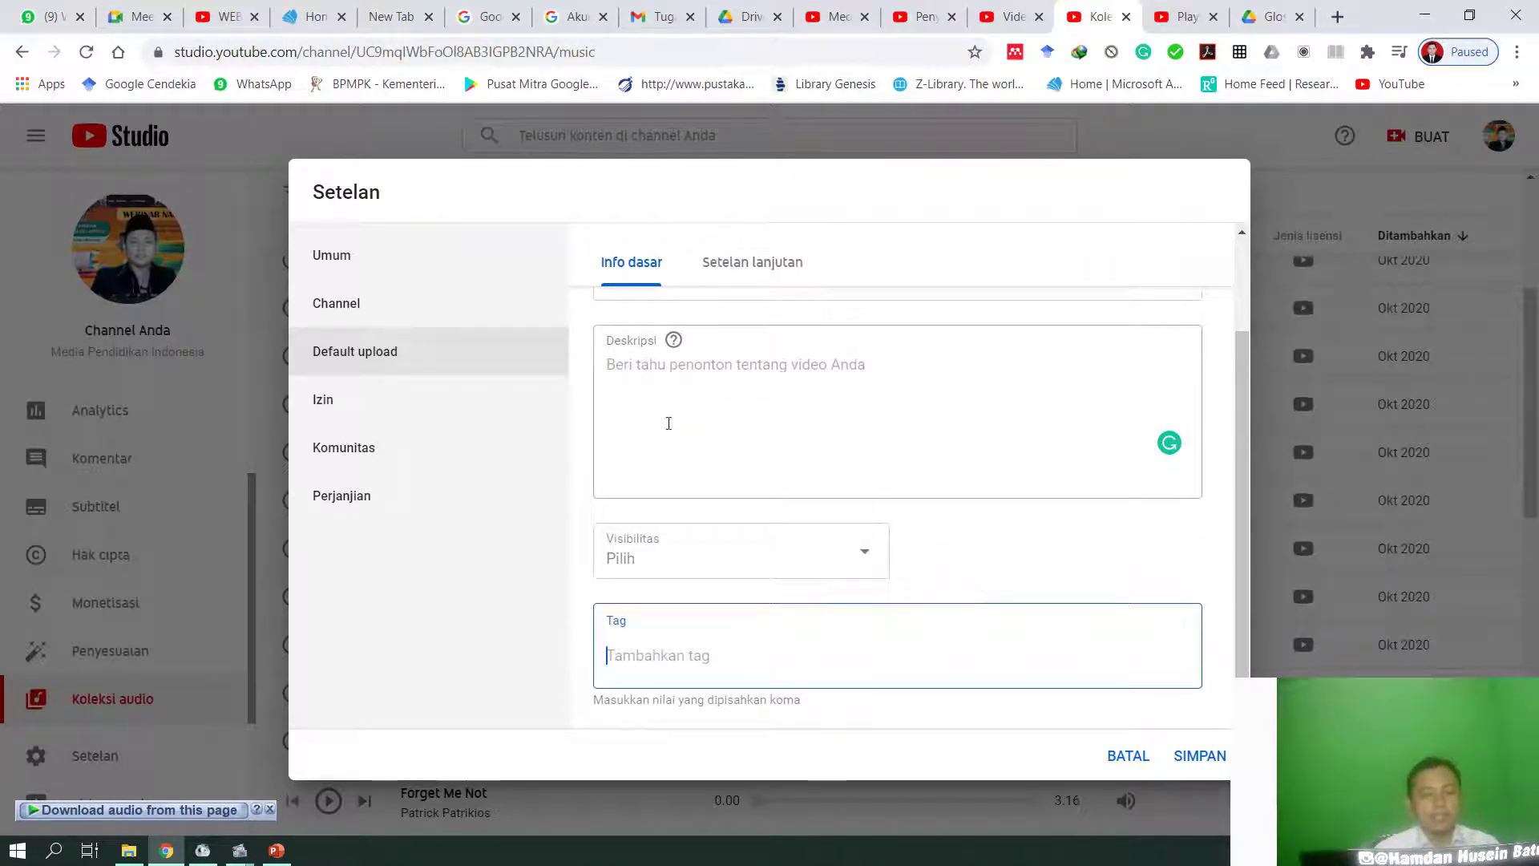
Step: Review the Izin settings and the Komunitas settings for automatic filters and default comment handling
{"action": "left_click", "coordinate": [417, 413]}
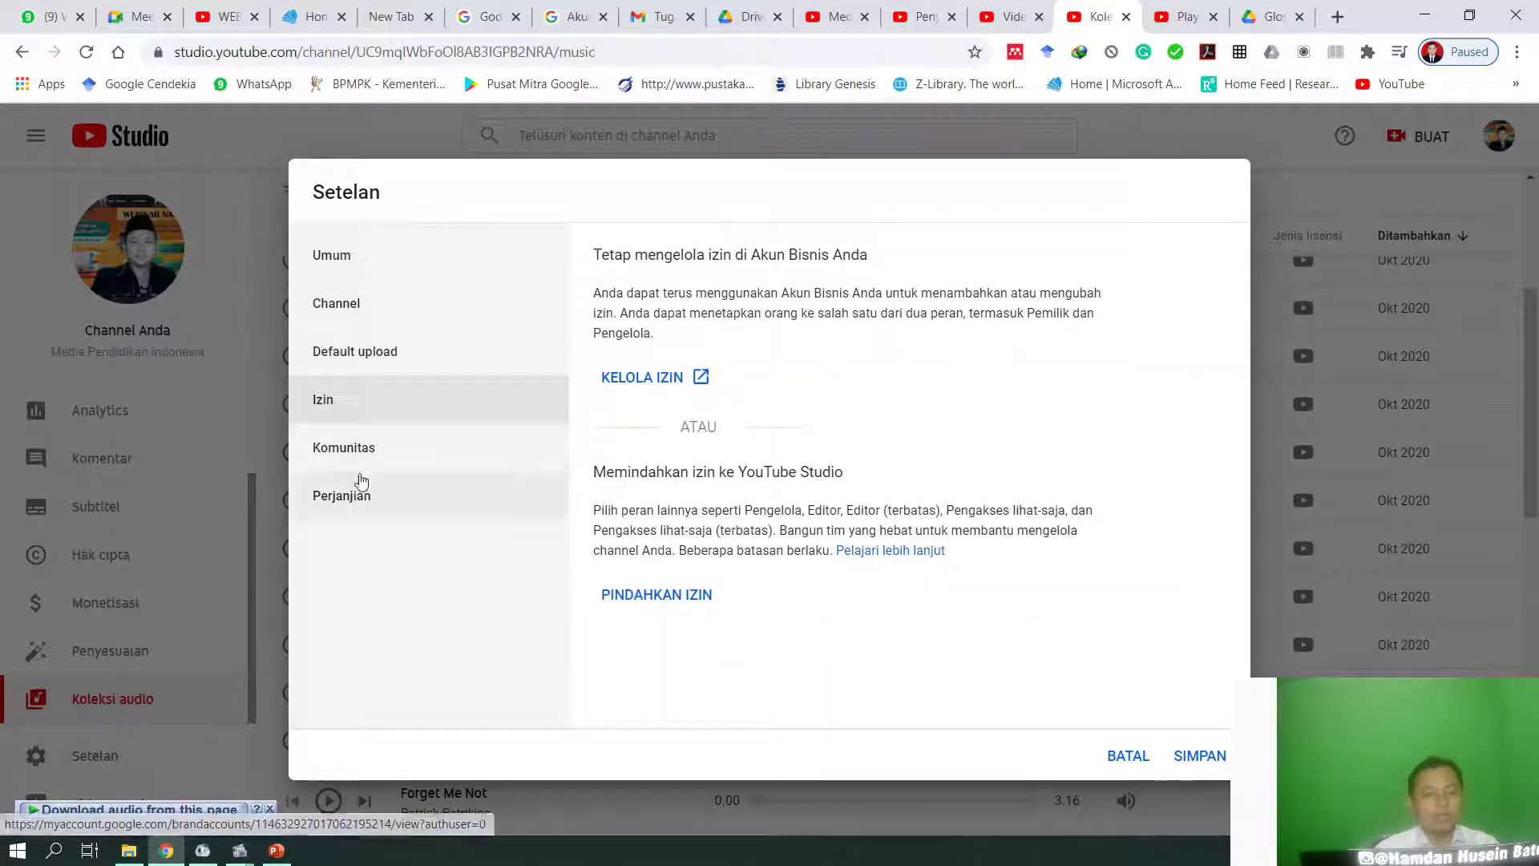
{"action": "left_click", "coordinate": [346, 467]}
{"action": "left_click", "coordinate": [756, 374]}
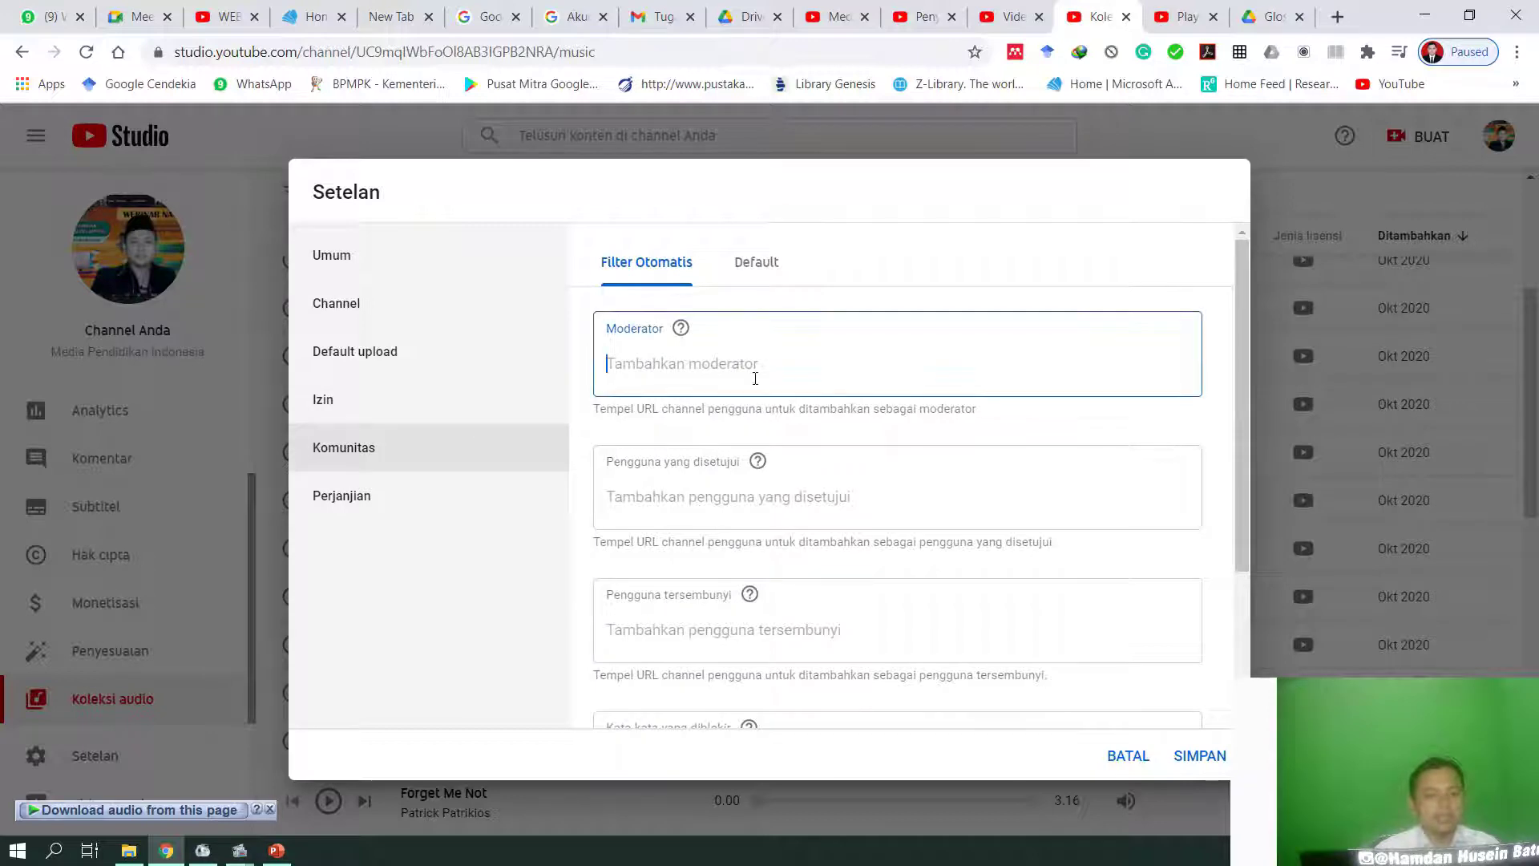
{"action": "scroll", "coordinate": [711, 591], "scroll_direction": "down", "scroll_amount": 3}
{"action": "scroll", "coordinate": [704, 591], "scroll_direction": "up", "scroll_amount": 3}
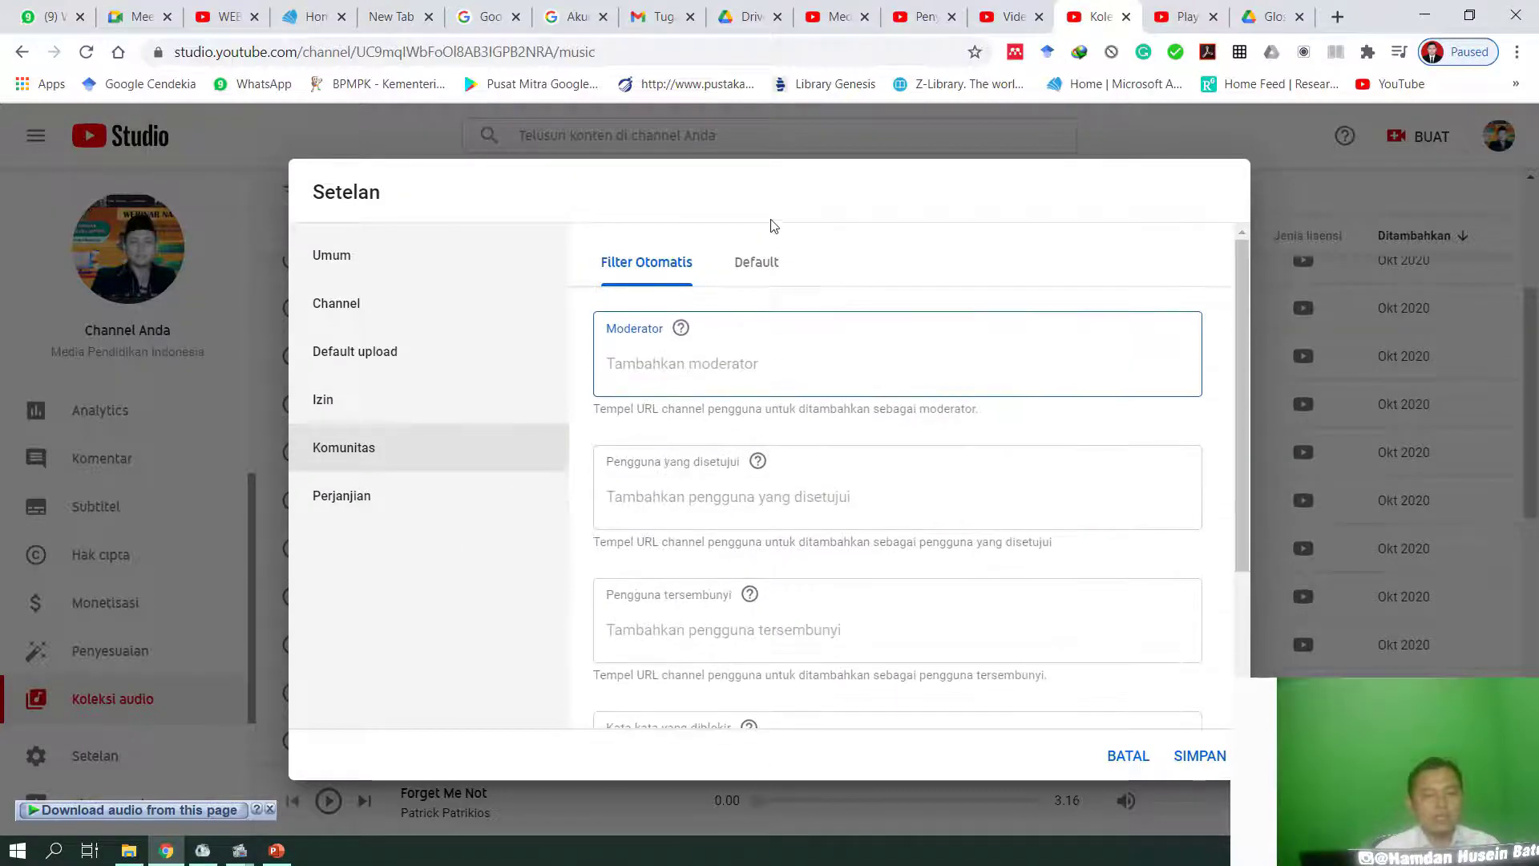
{"action": "left_click", "coordinate": [756, 261]}
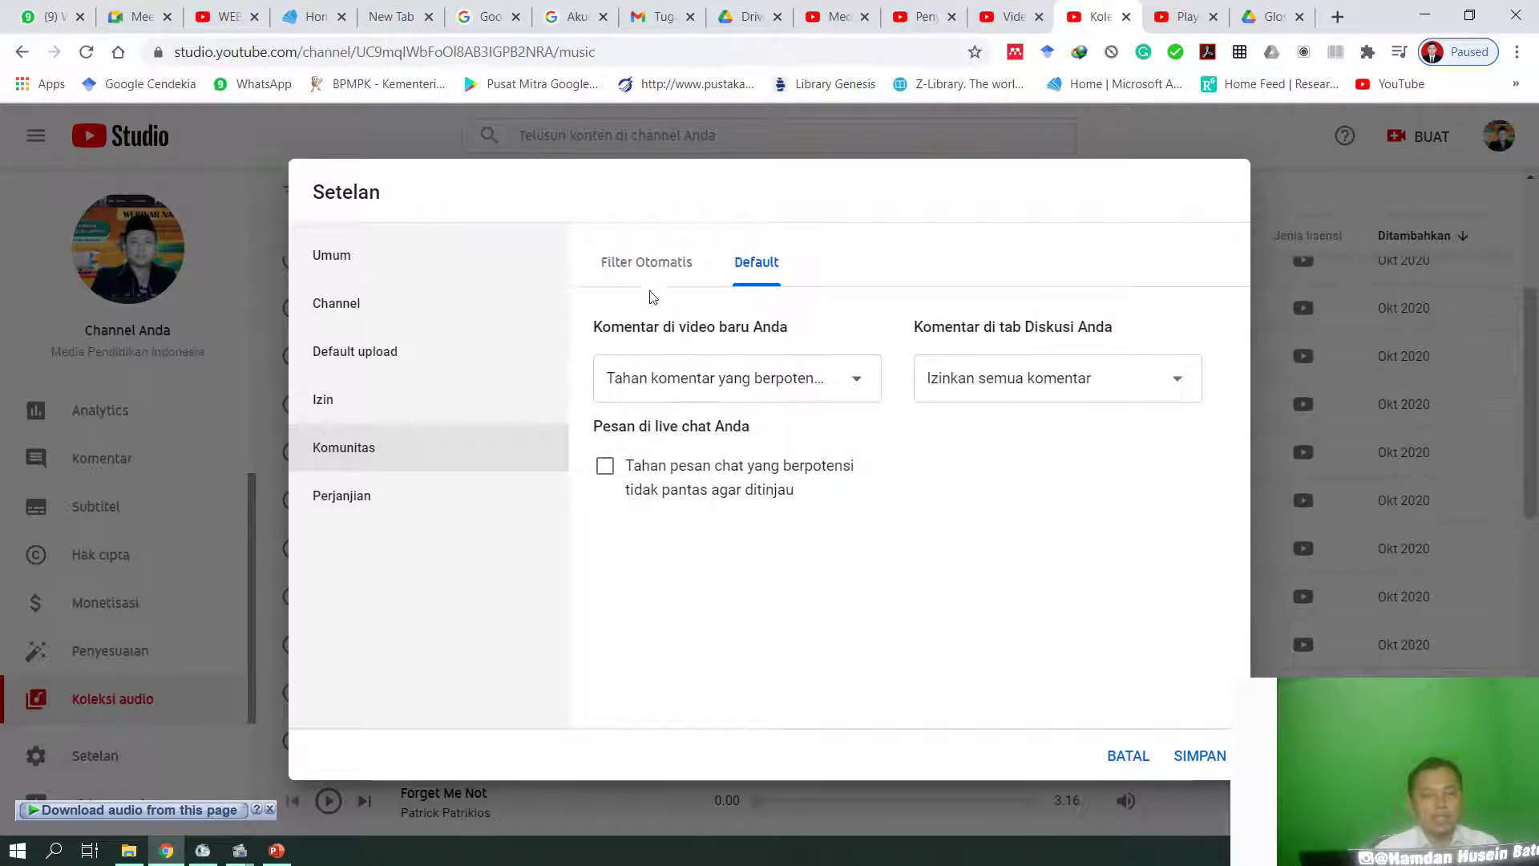
{"action": "left_click", "coordinate": [646, 261]}
{"action": "scroll", "coordinate": [689, 525], "scroll_direction": "down", "scroll_amount": 1}
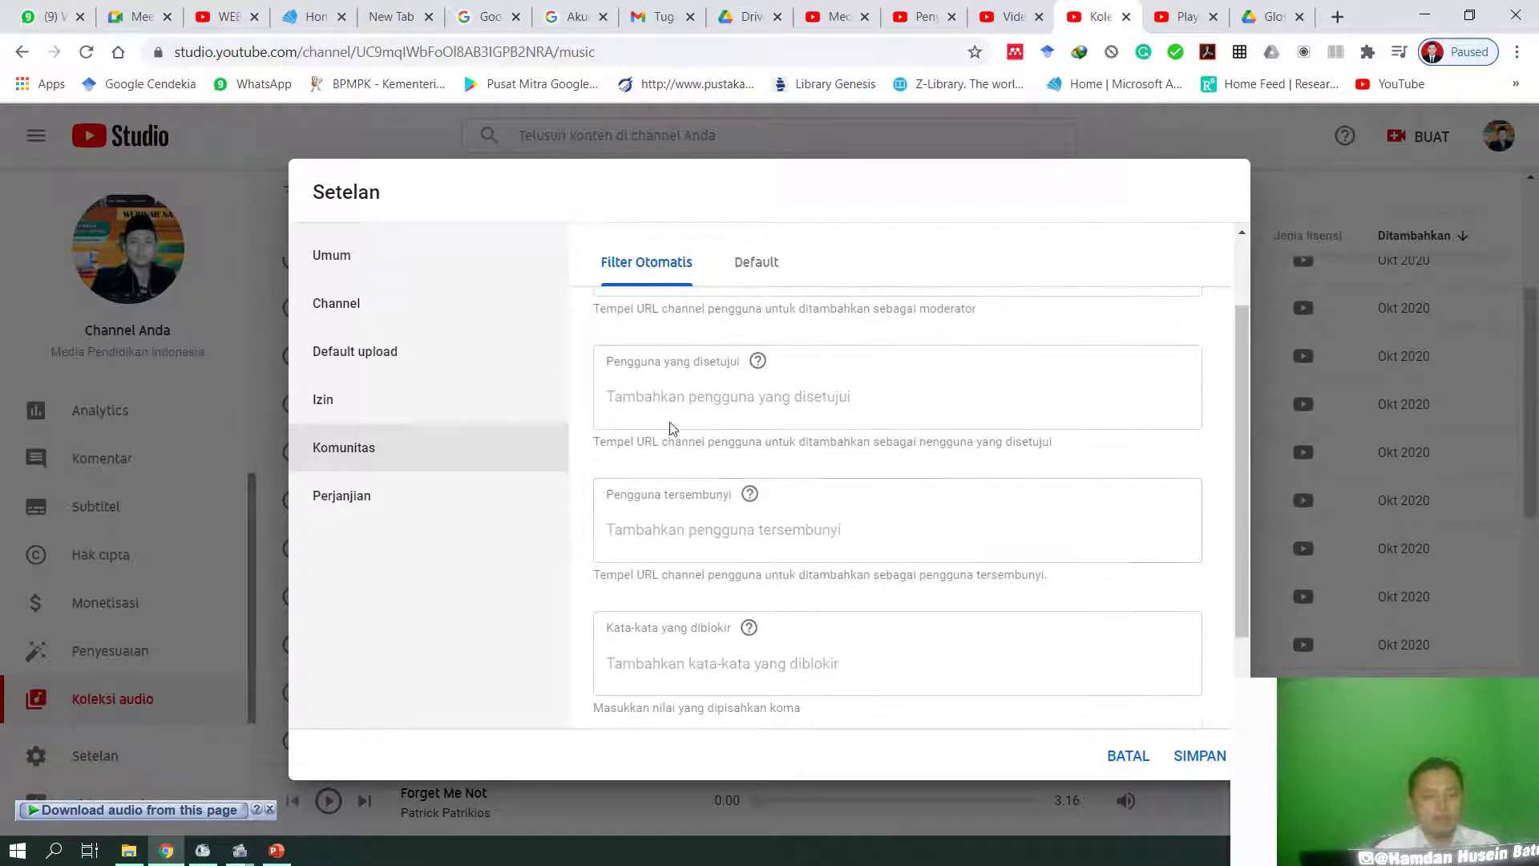
{"action": "left_click", "coordinate": [676, 539]}
{"action": "scroll", "coordinate": [676, 539], "scroll_direction": "down", "scroll_amount": 1}
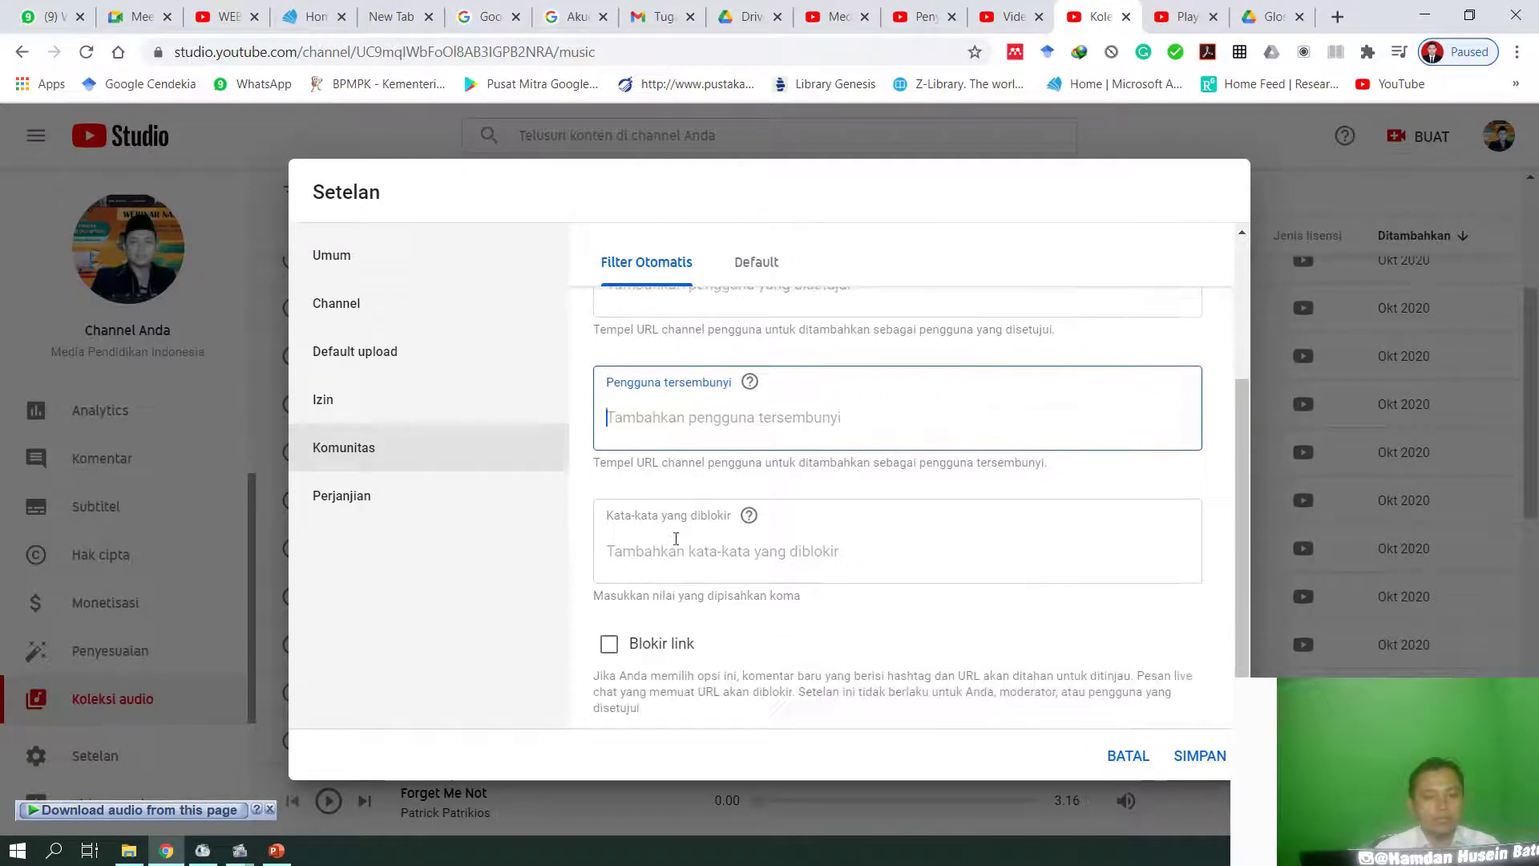
{"action": "scroll", "coordinate": [673, 513], "scroll_direction": "up", "scroll_amount": 2}
{"action": "left_click", "coordinate": [653, 377]}
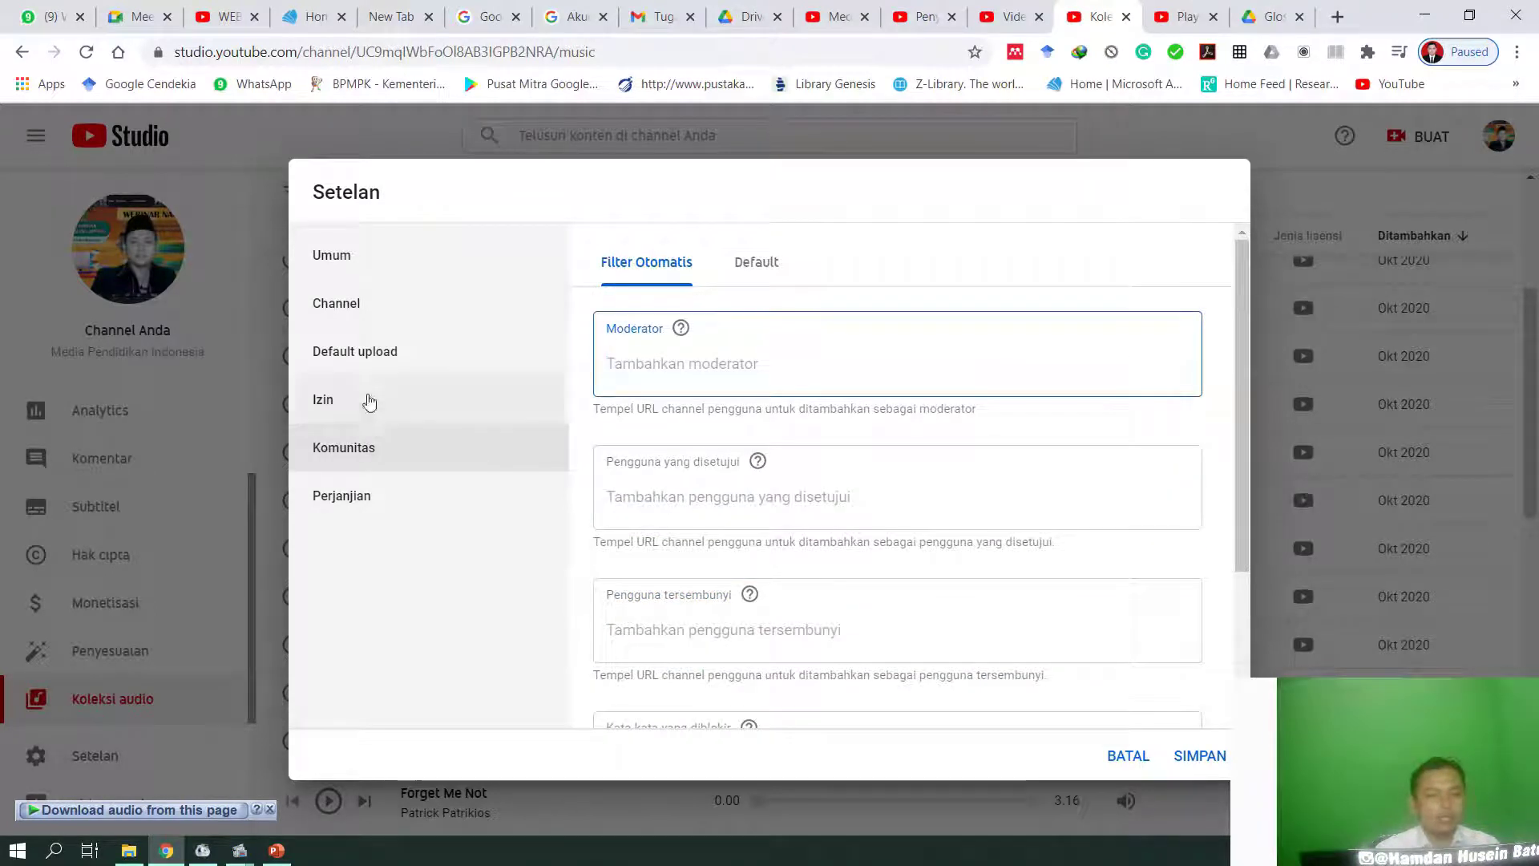
Step: View the Umum and Perjanjian settings and save the channel settings
{"action": "left_click", "coordinate": [371, 257]}
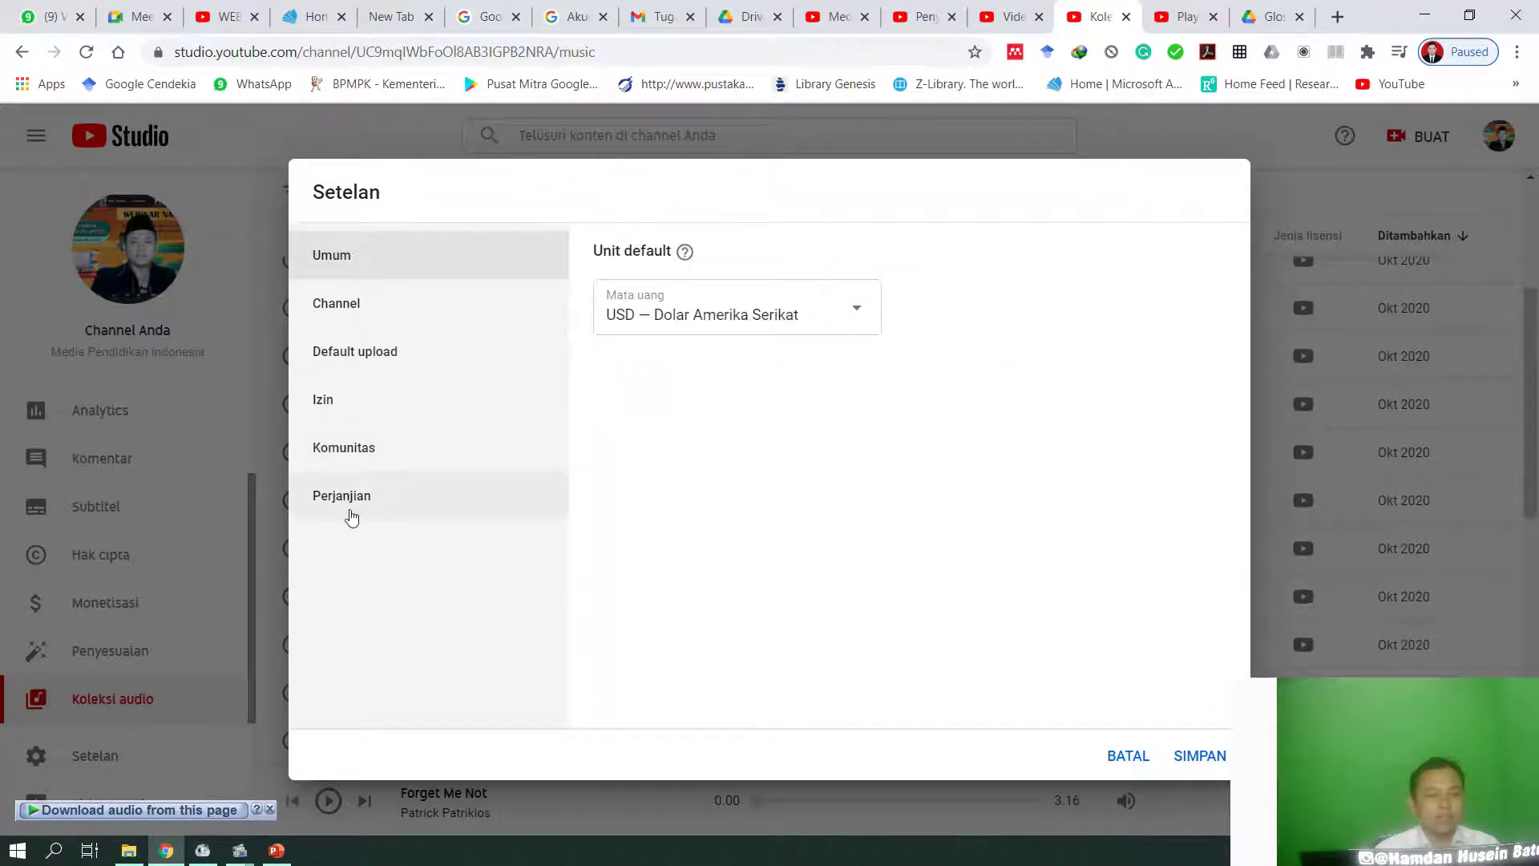
{"action": "left_click", "coordinate": [349, 505]}
{"action": "left_click", "coordinate": [1194, 757]}
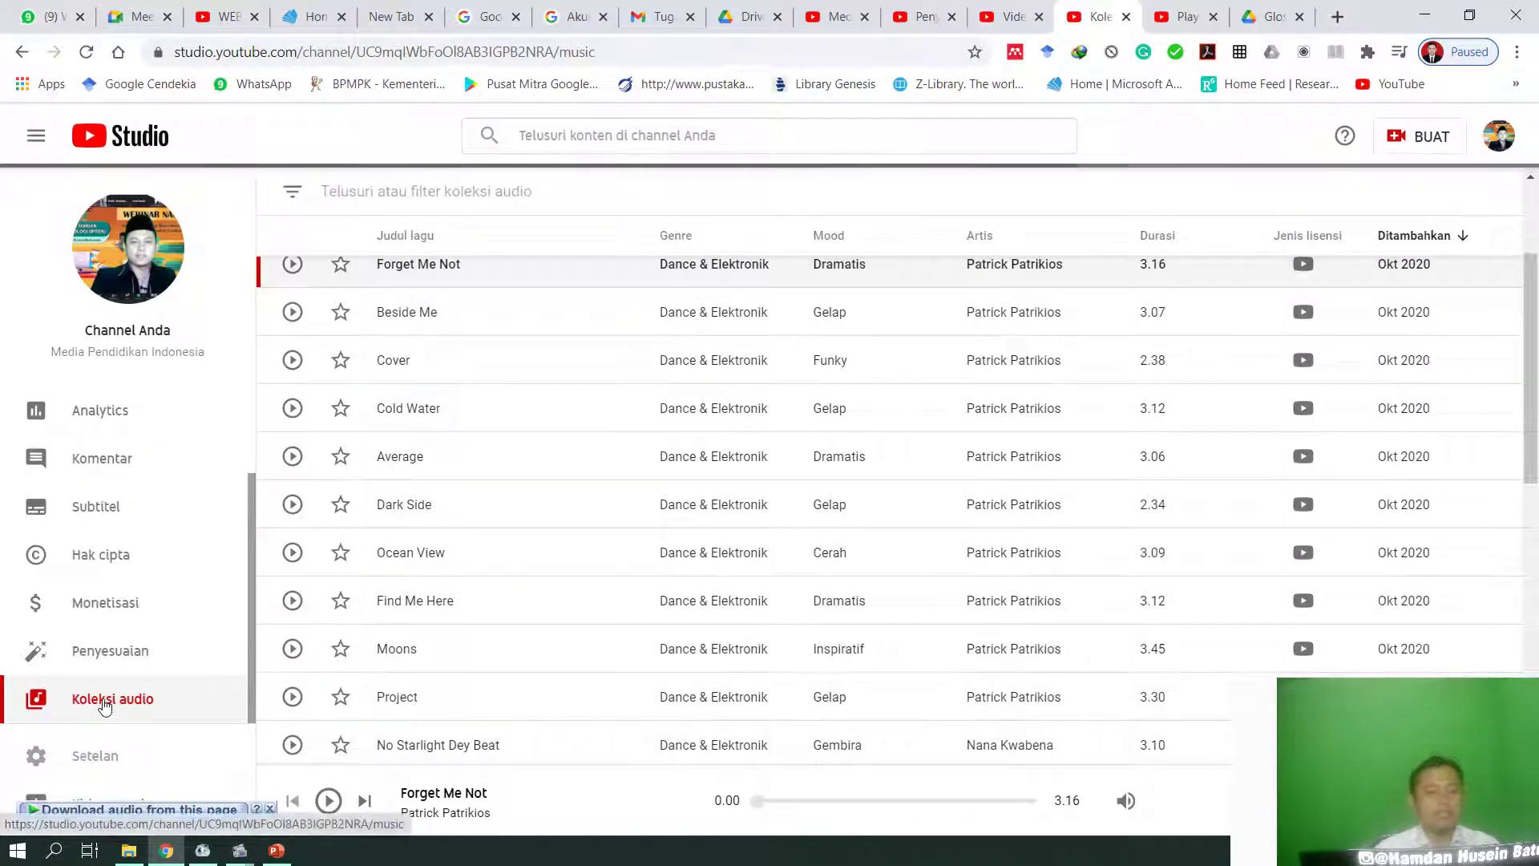
Step: Open the channel's public YouTube page from the account options
{"action": "scroll", "coordinate": [160, 690], "scroll_direction": "up", "scroll_amount": 2}
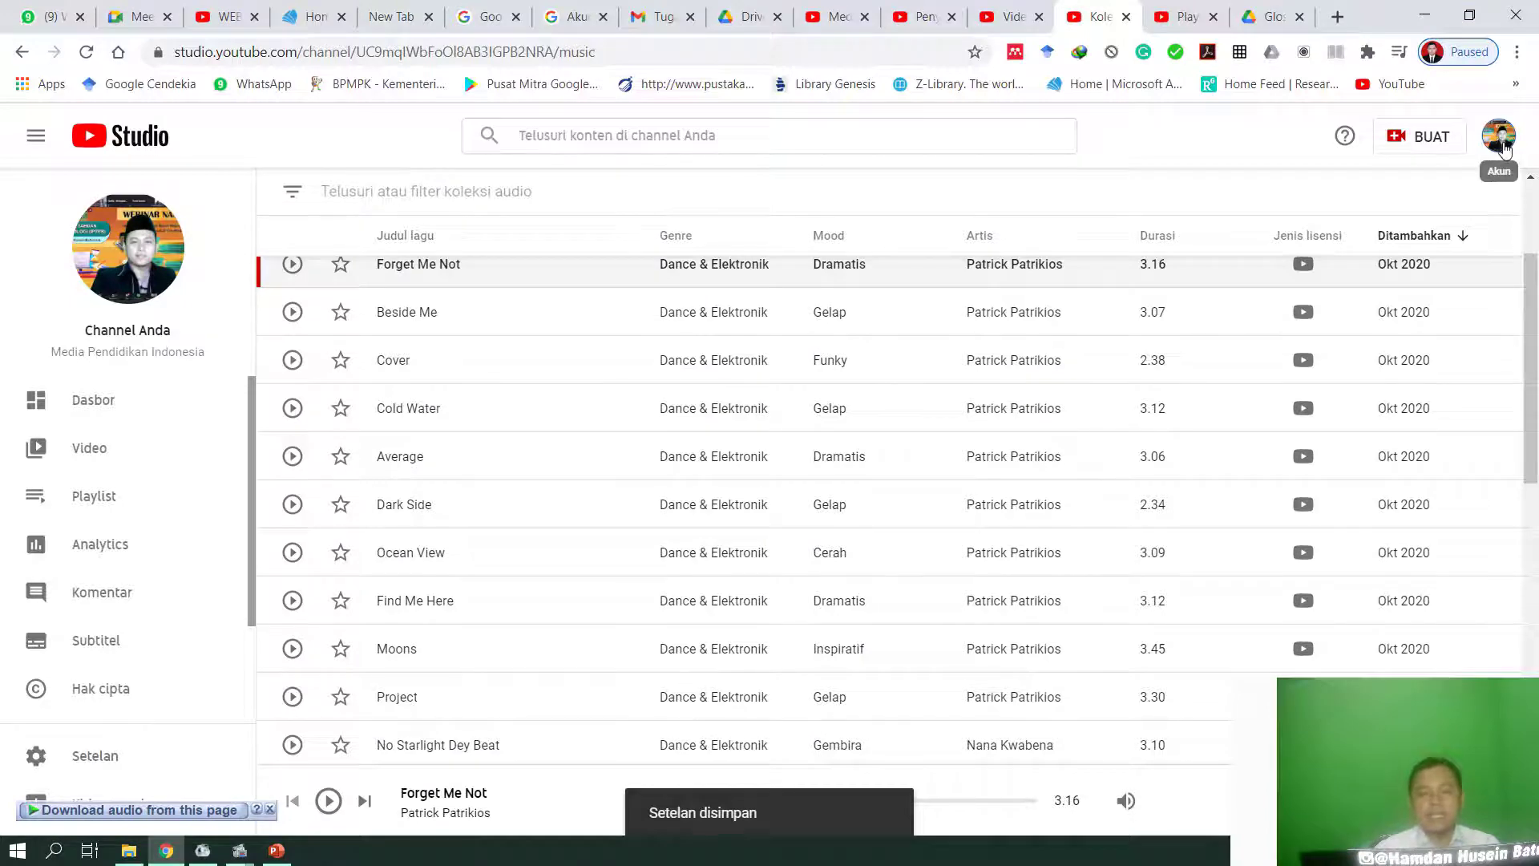
{"action": "left_click", "coordinate": [1504, 150]}
{"action": "left_click", "coordinate": [1316, 253]}
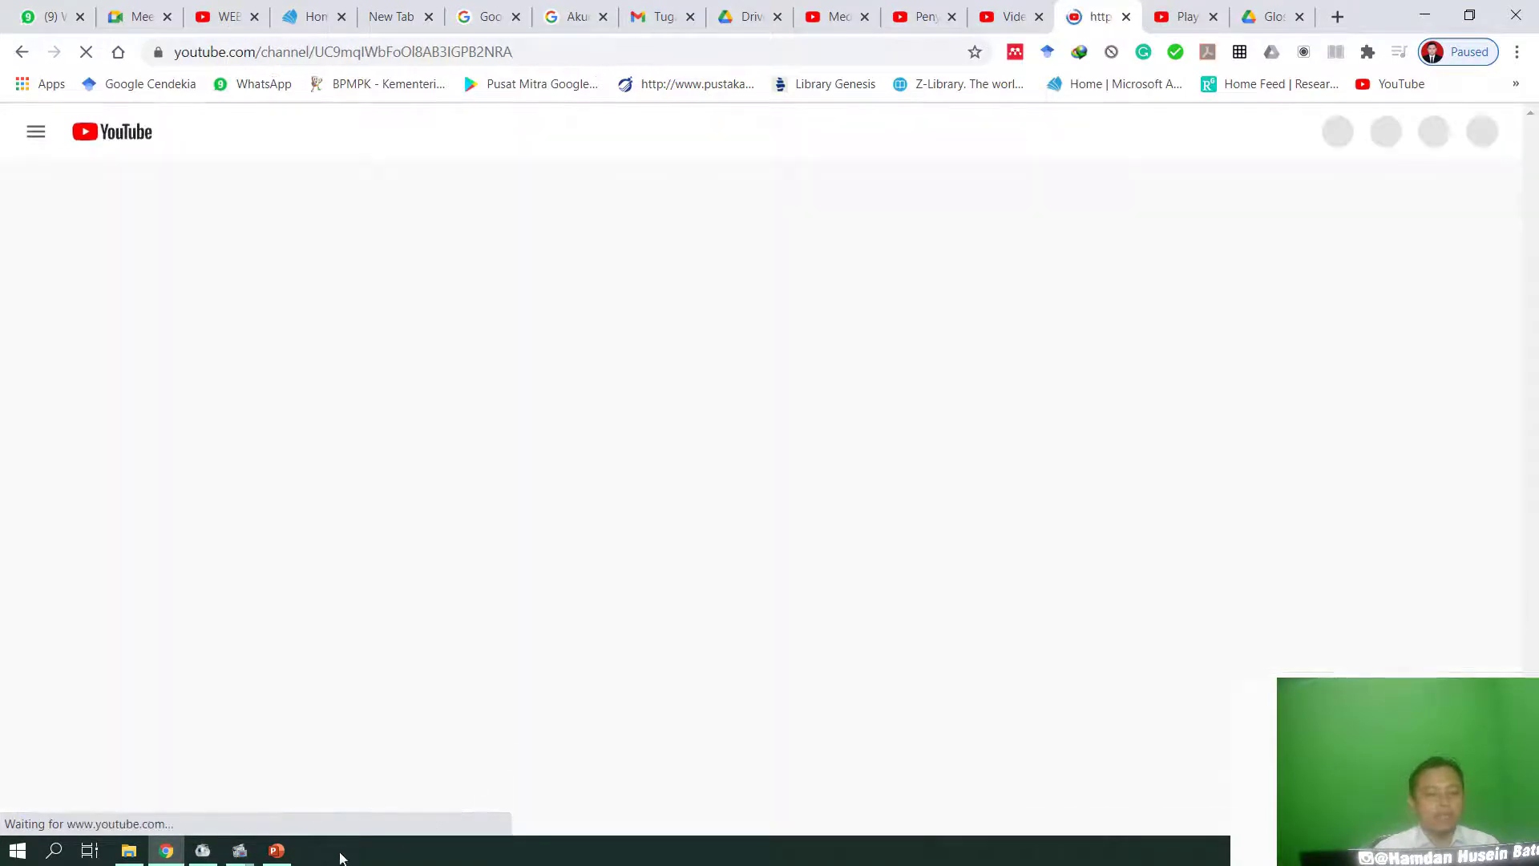
Step: Switch to the PowerPoint slide show and advance through the YouTube upload and Studio slides to the slide about blogs
{"action": "left_click", "coordinate": [276, 849]}
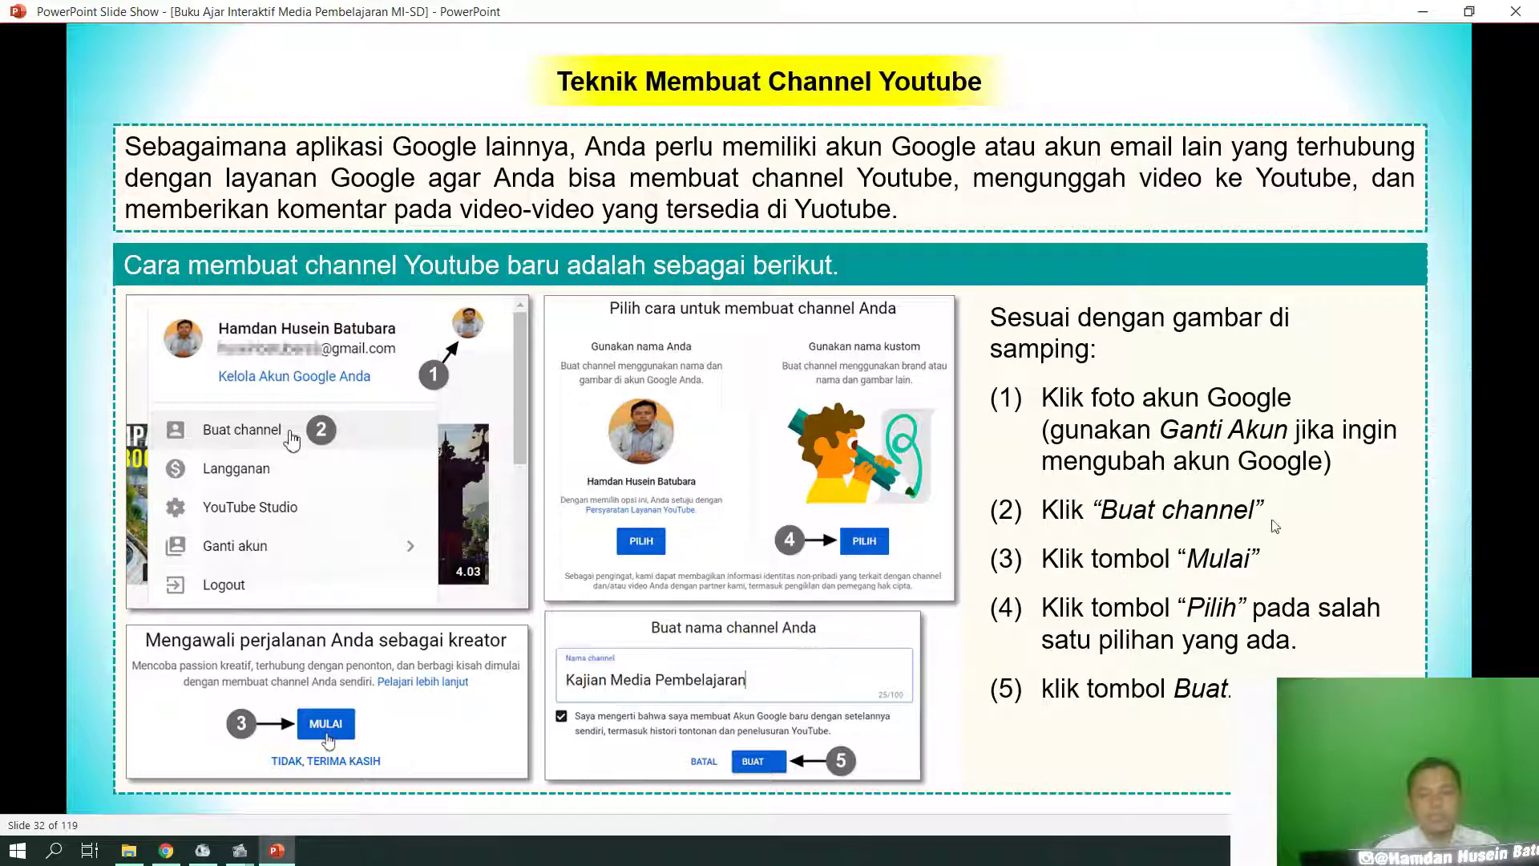
{"action": "key", "text": "Right"}
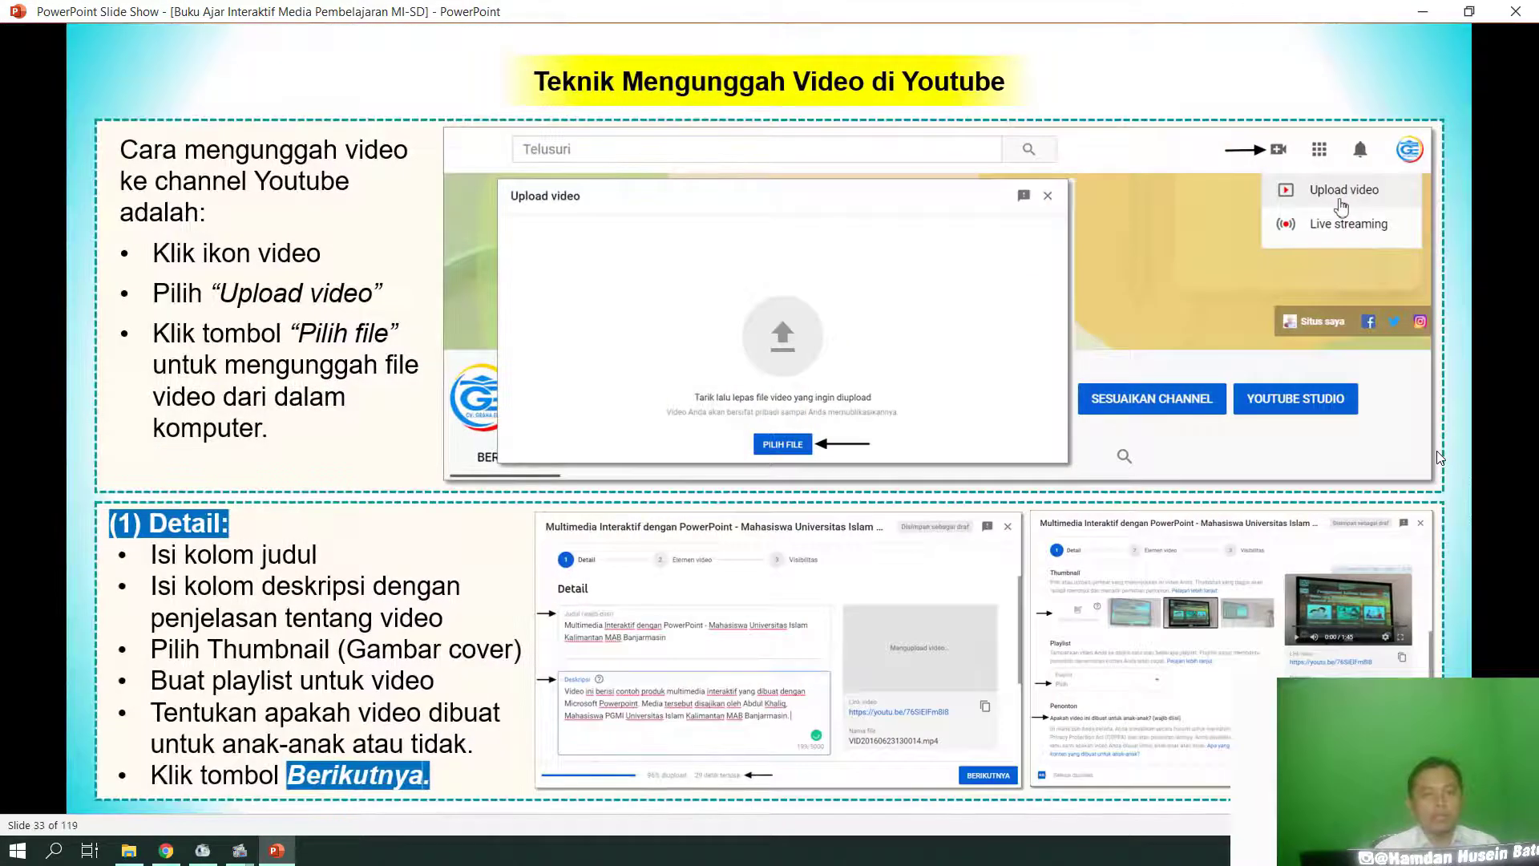
{"action": "key", "text": "Right"}
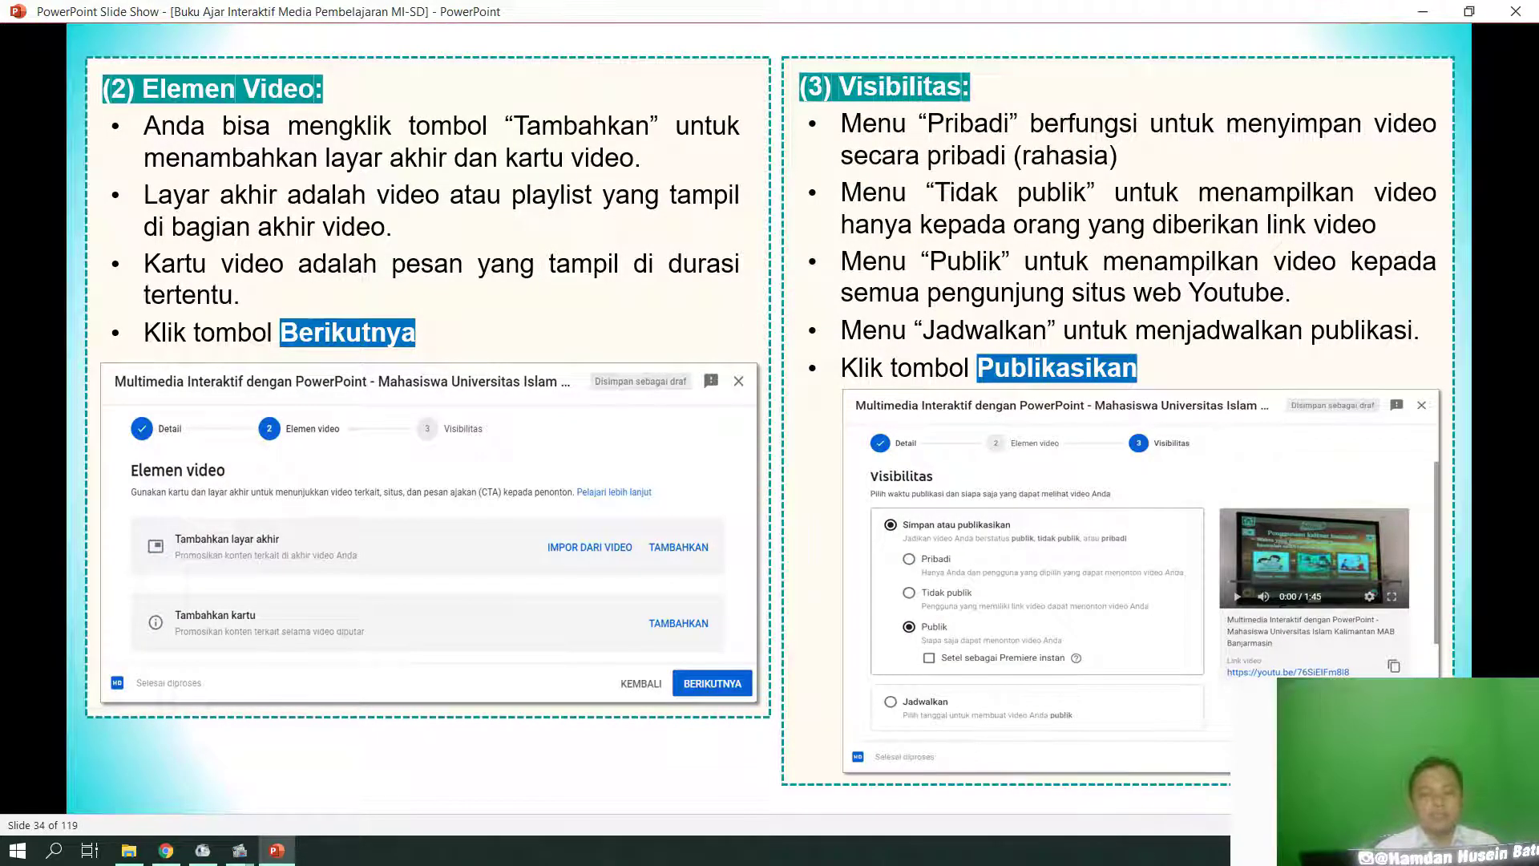
{"action": "key", "text": "Right"}
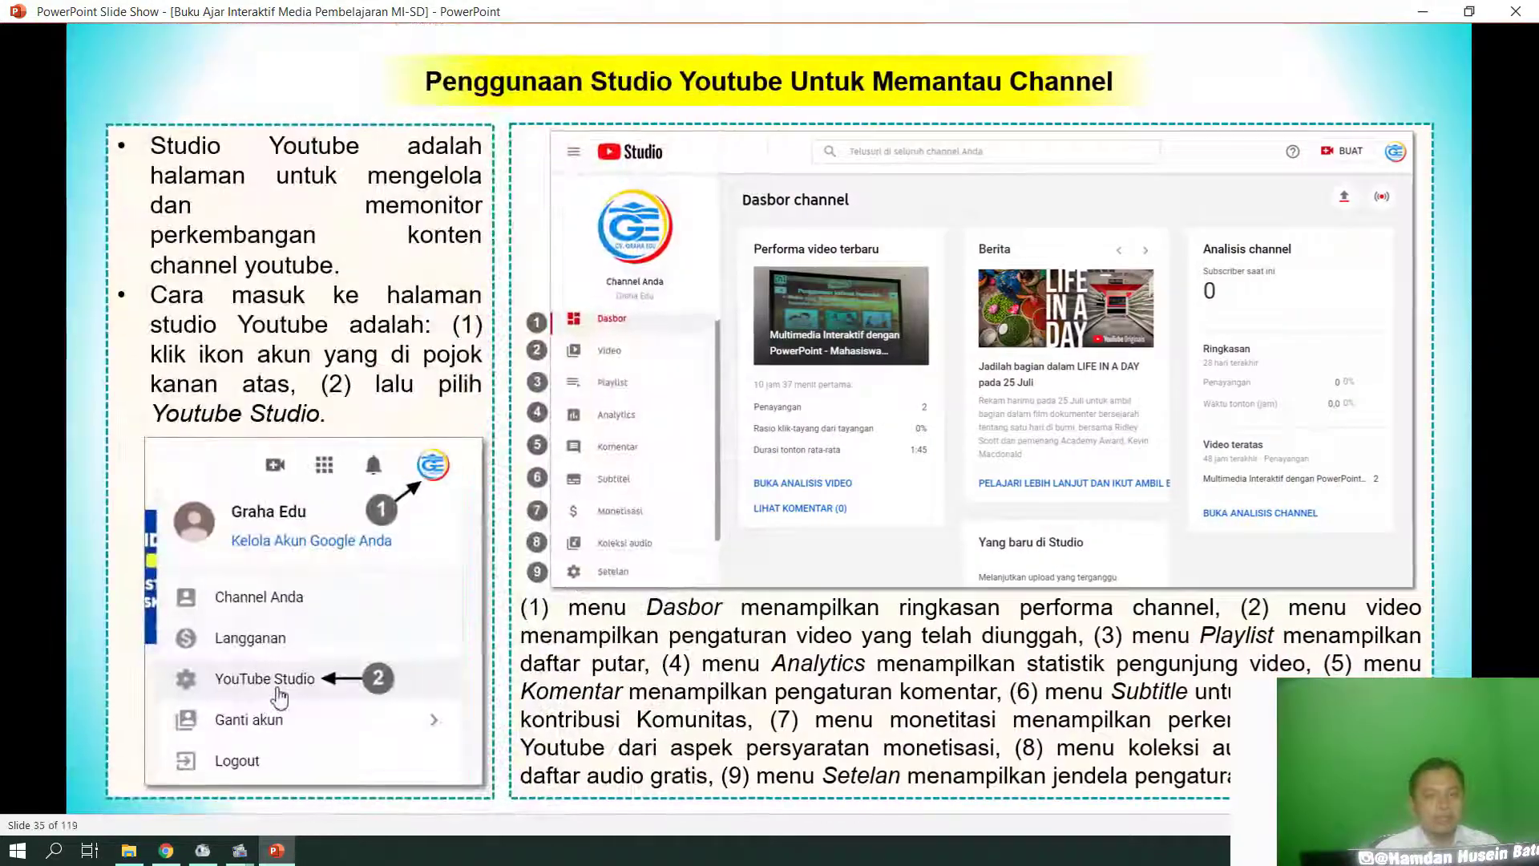
{"action": "key", "text": "Right"}
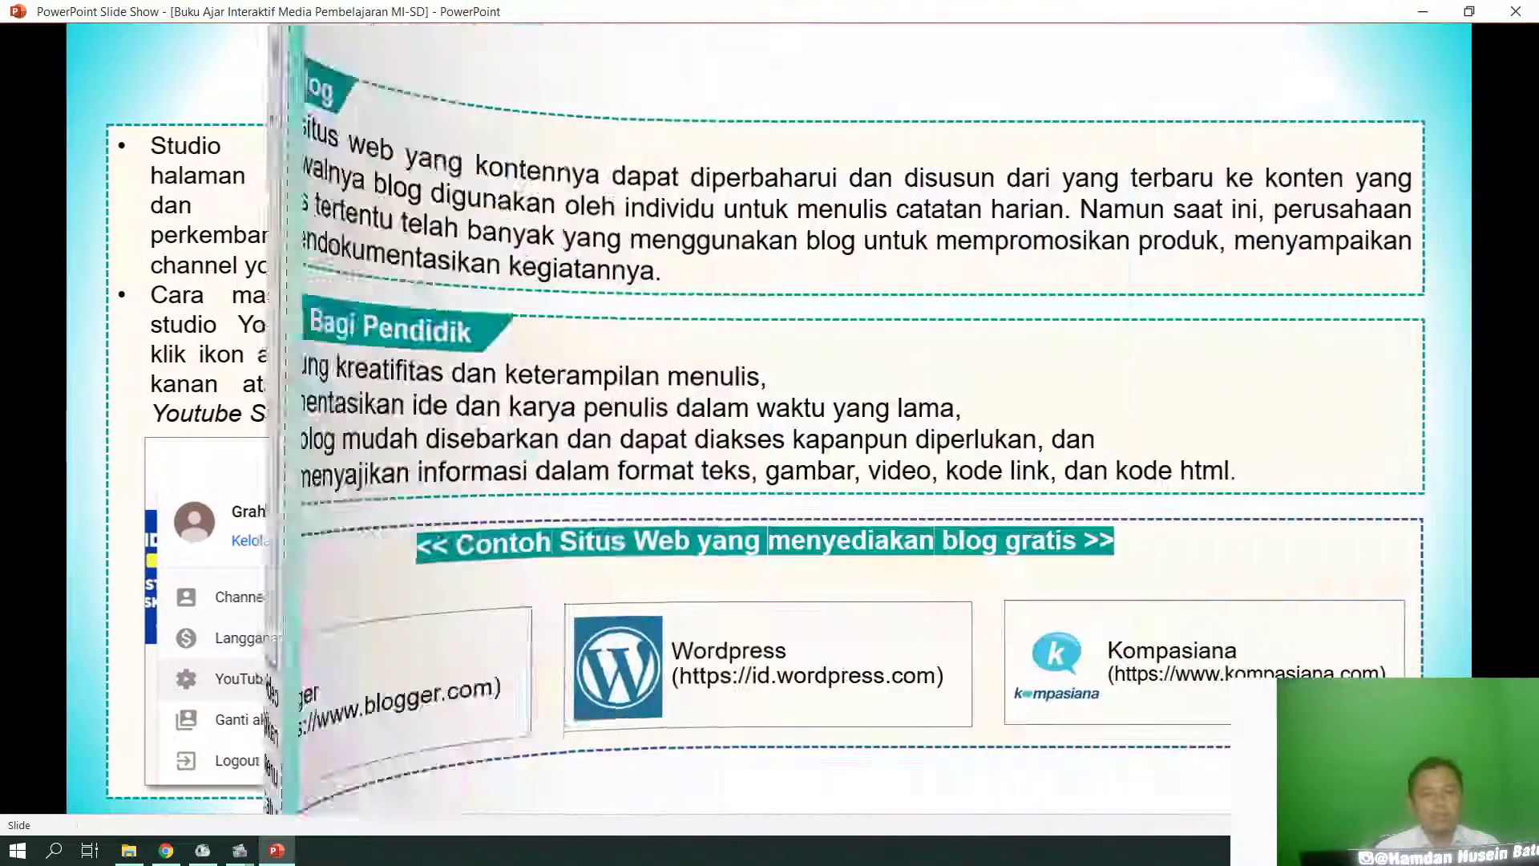